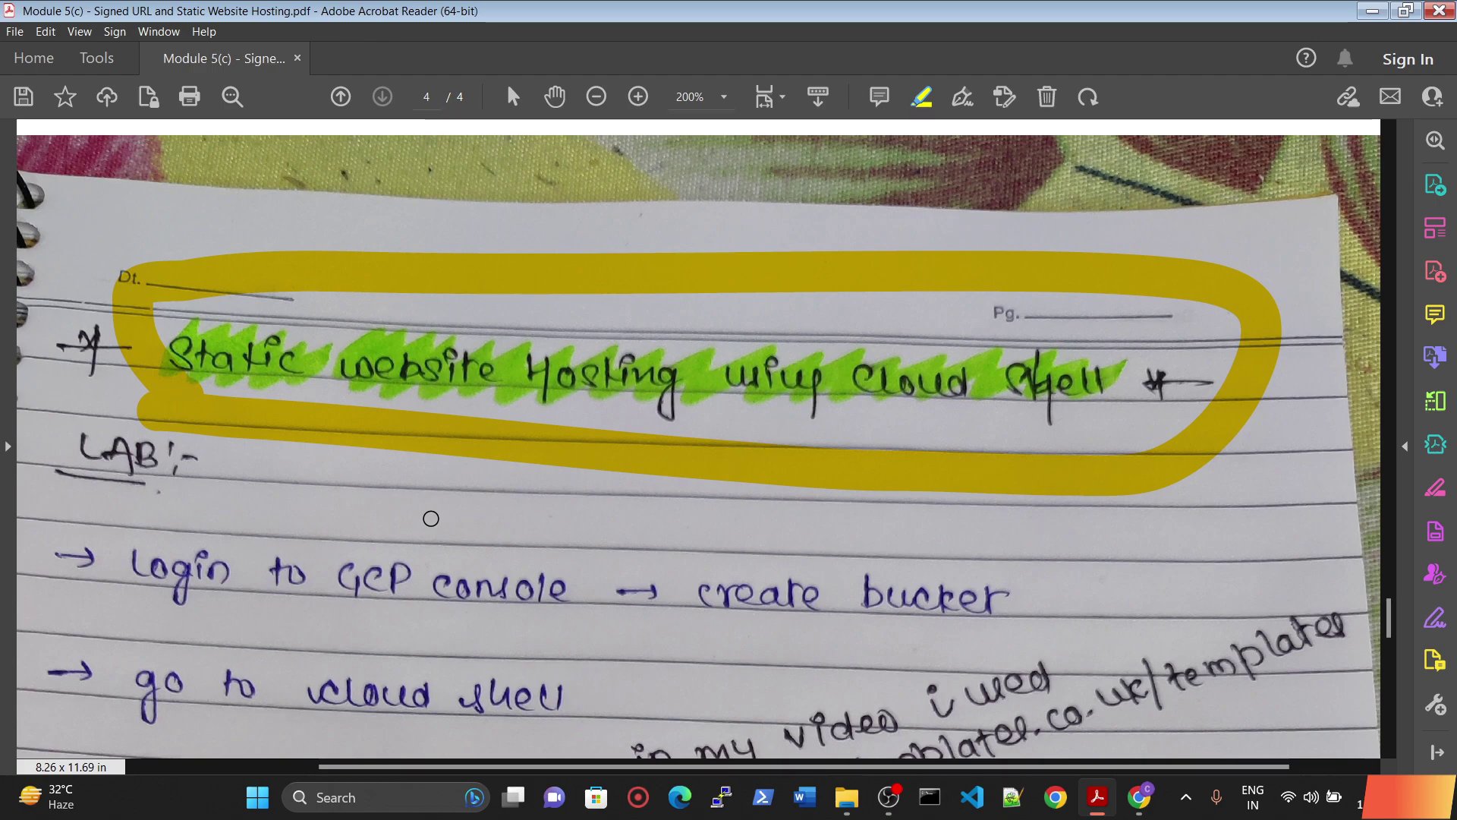
Read through the Cloud Shell static website hosting lab notes, and dismiss the deletion notice in the Google Cloud console.
scroll(420, 515, "down", 3)
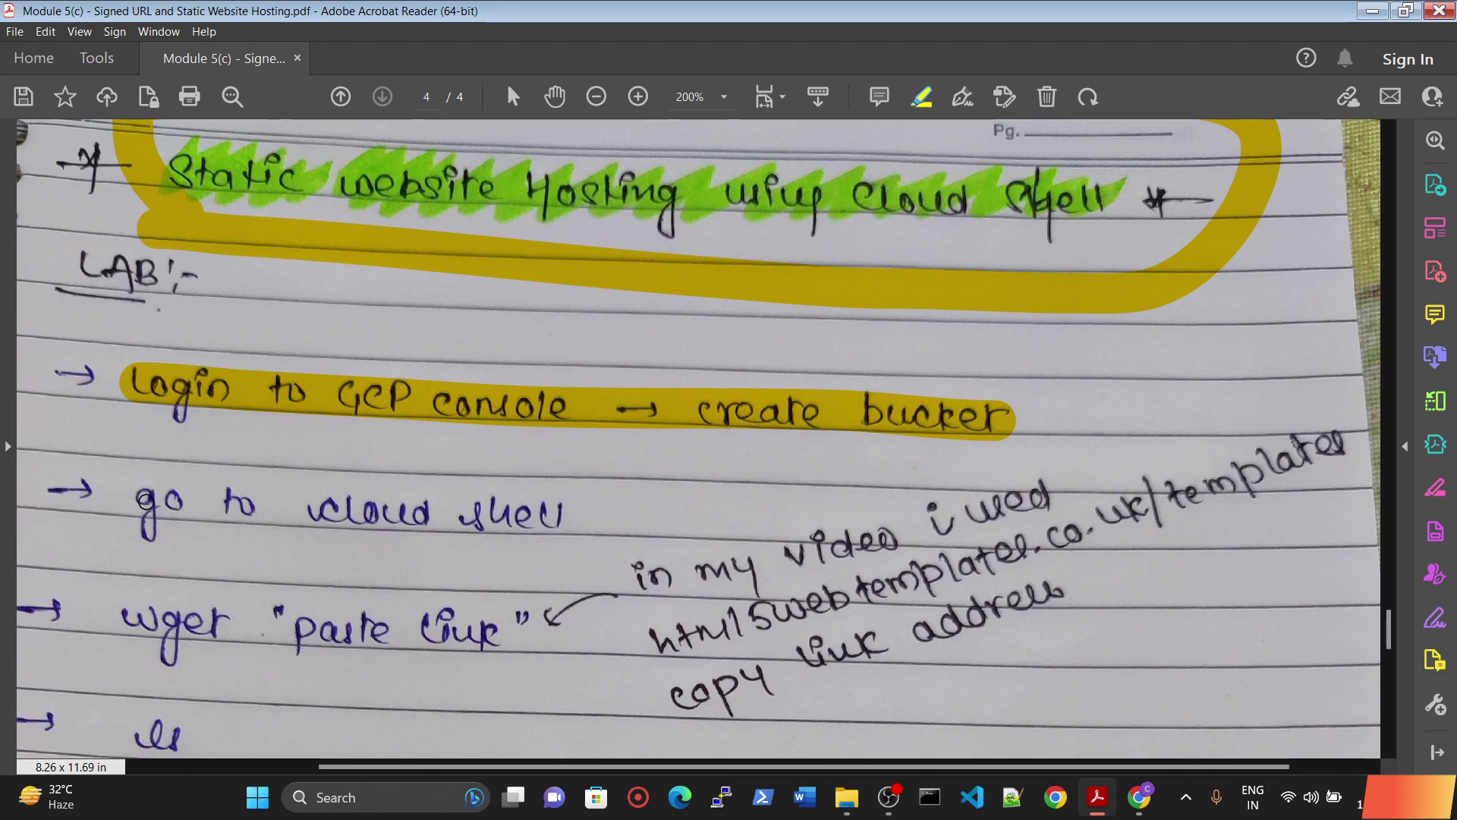
scroll(674, 522, "up", 2)
scroll(690, 537, "up", 2)
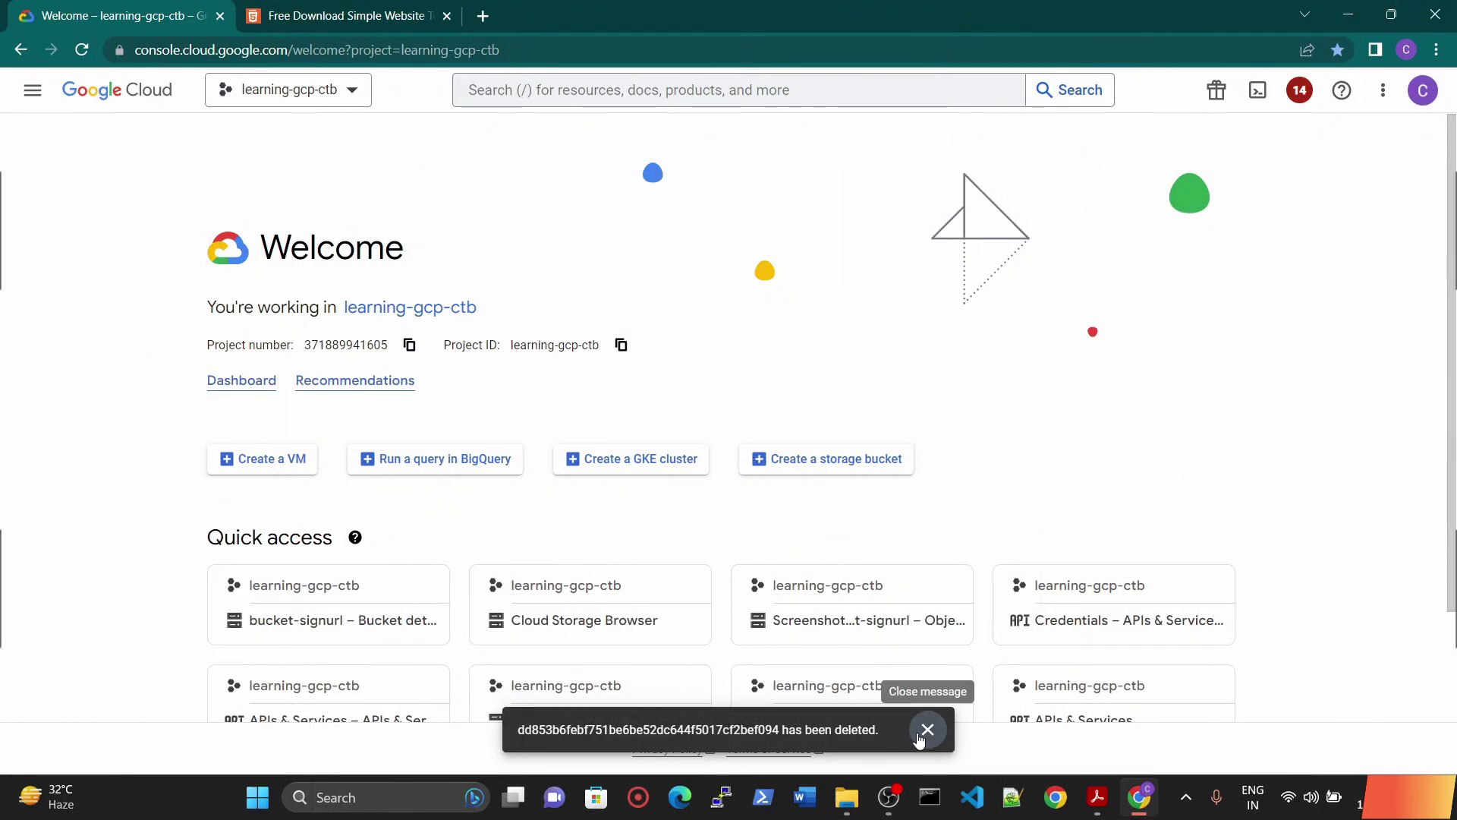
left_click(924, 726)
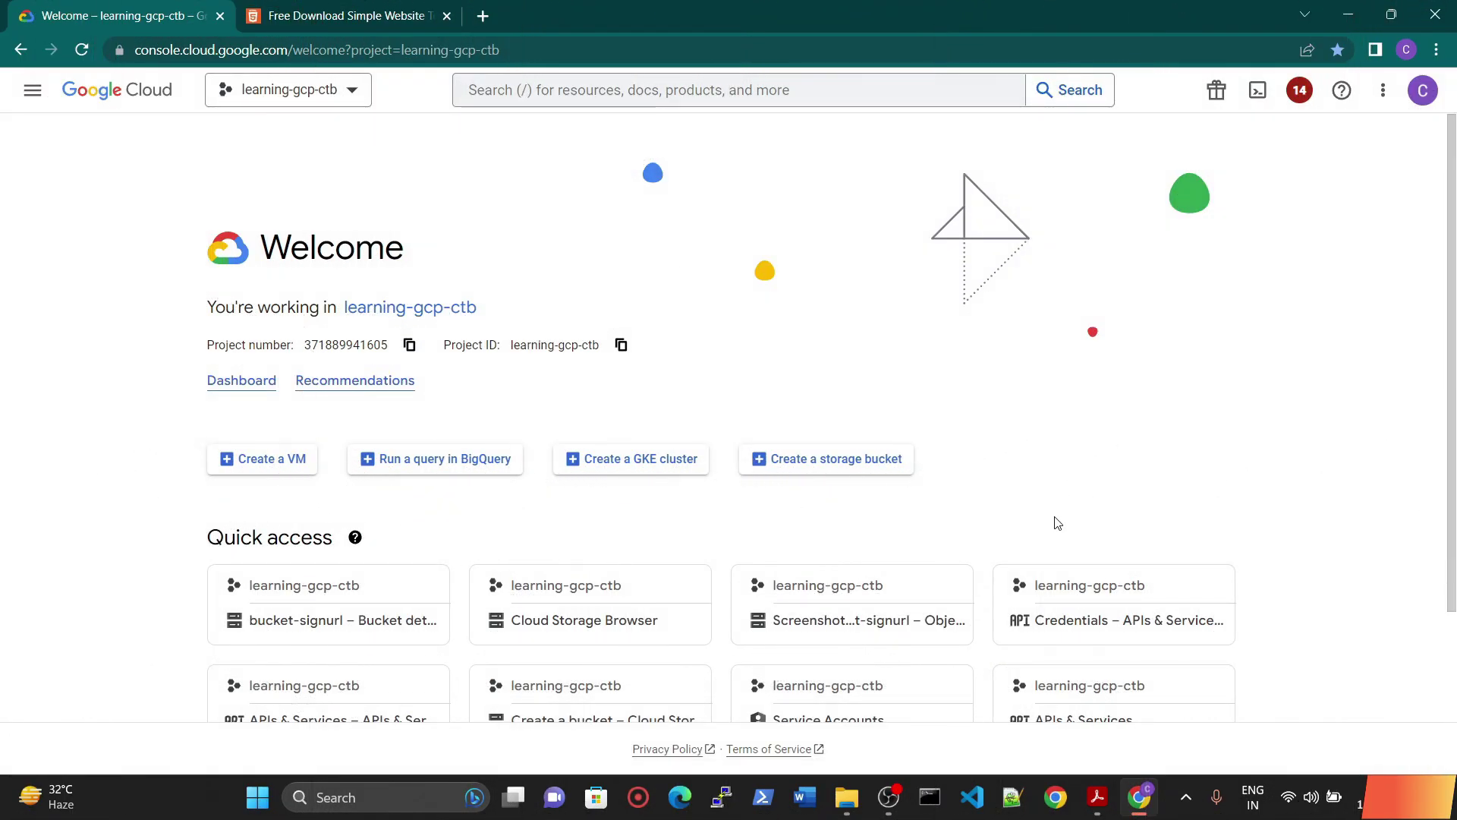
Switch to the PDF notes in Acrobat Reader and circle the "login to GCP console → create bucket" line with the highlighter.
left_click(1097, 796)
scroll(513, 589, "down", 3)
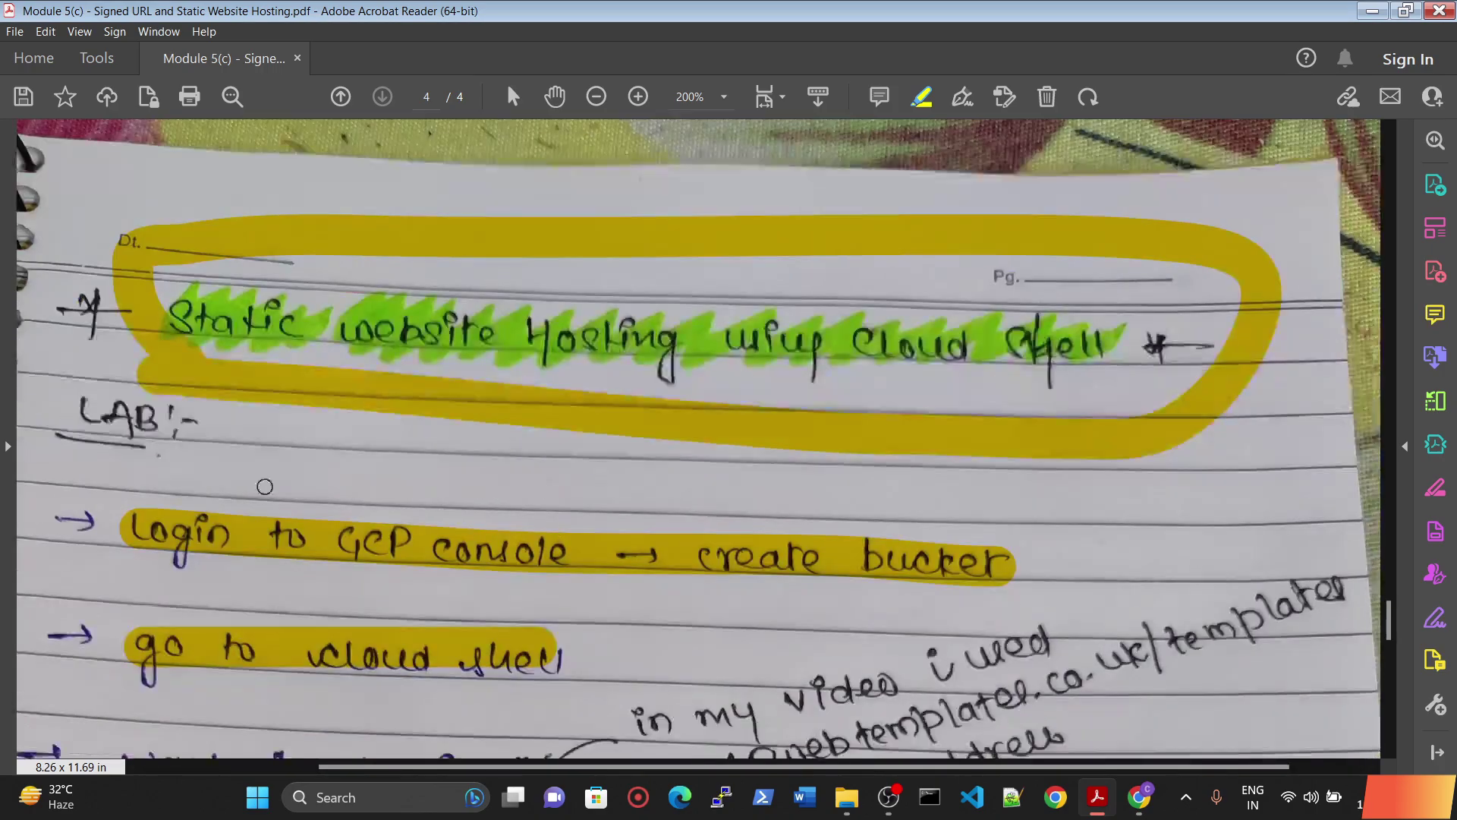
mouse_move(157, 484)
left_mouse_down()
mouse_move(121, 584)
mouse_move(816, 649)
mouse_move(862, 504)
mouse_move(106, 482)
left_mouse_up()
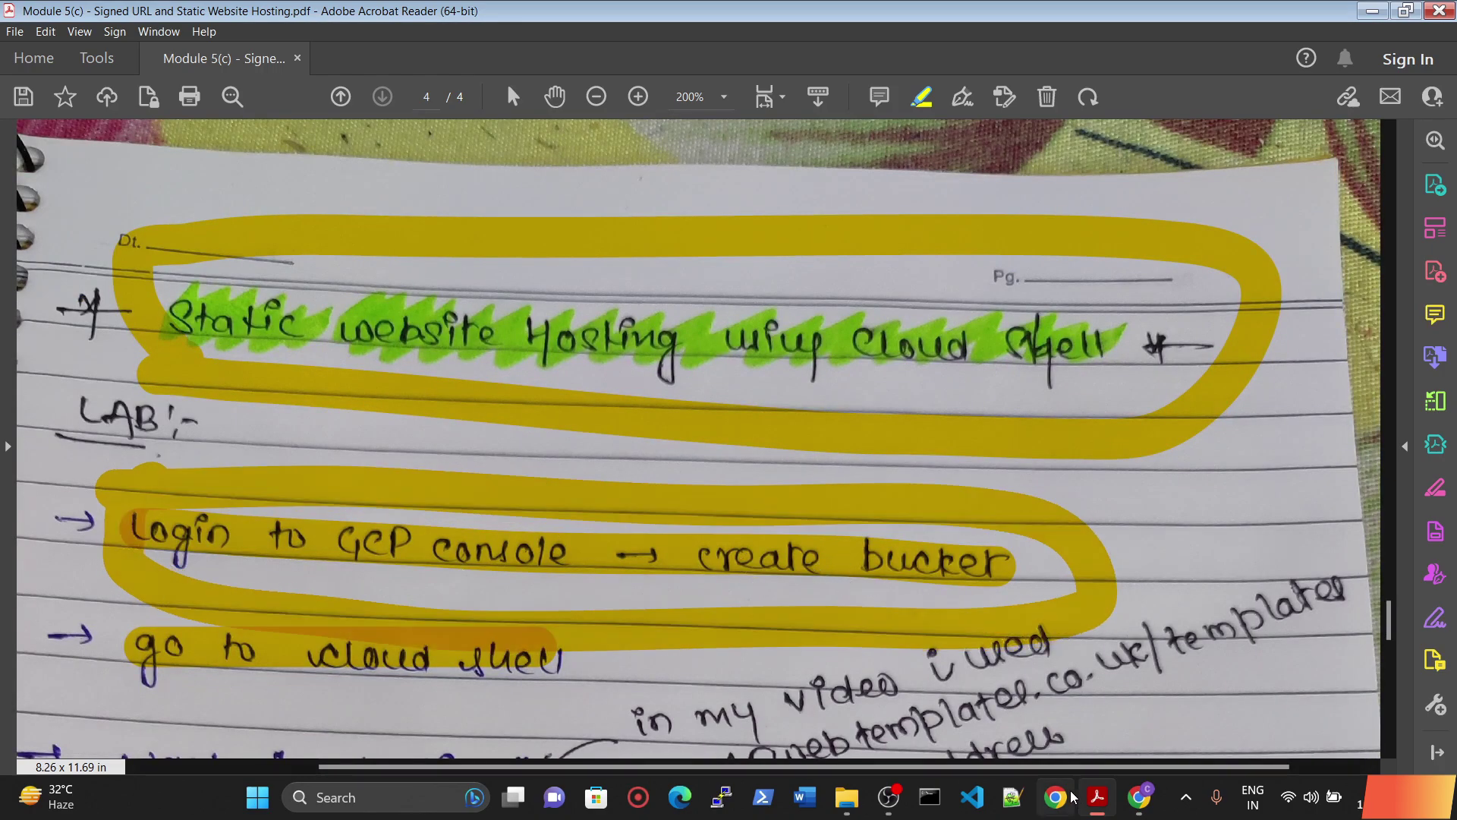
Switch to Chrome and open the Cloud Storage buckets page of the learning-gcp-ctb project in the Google Cloud console.
left_click(1138, 796)
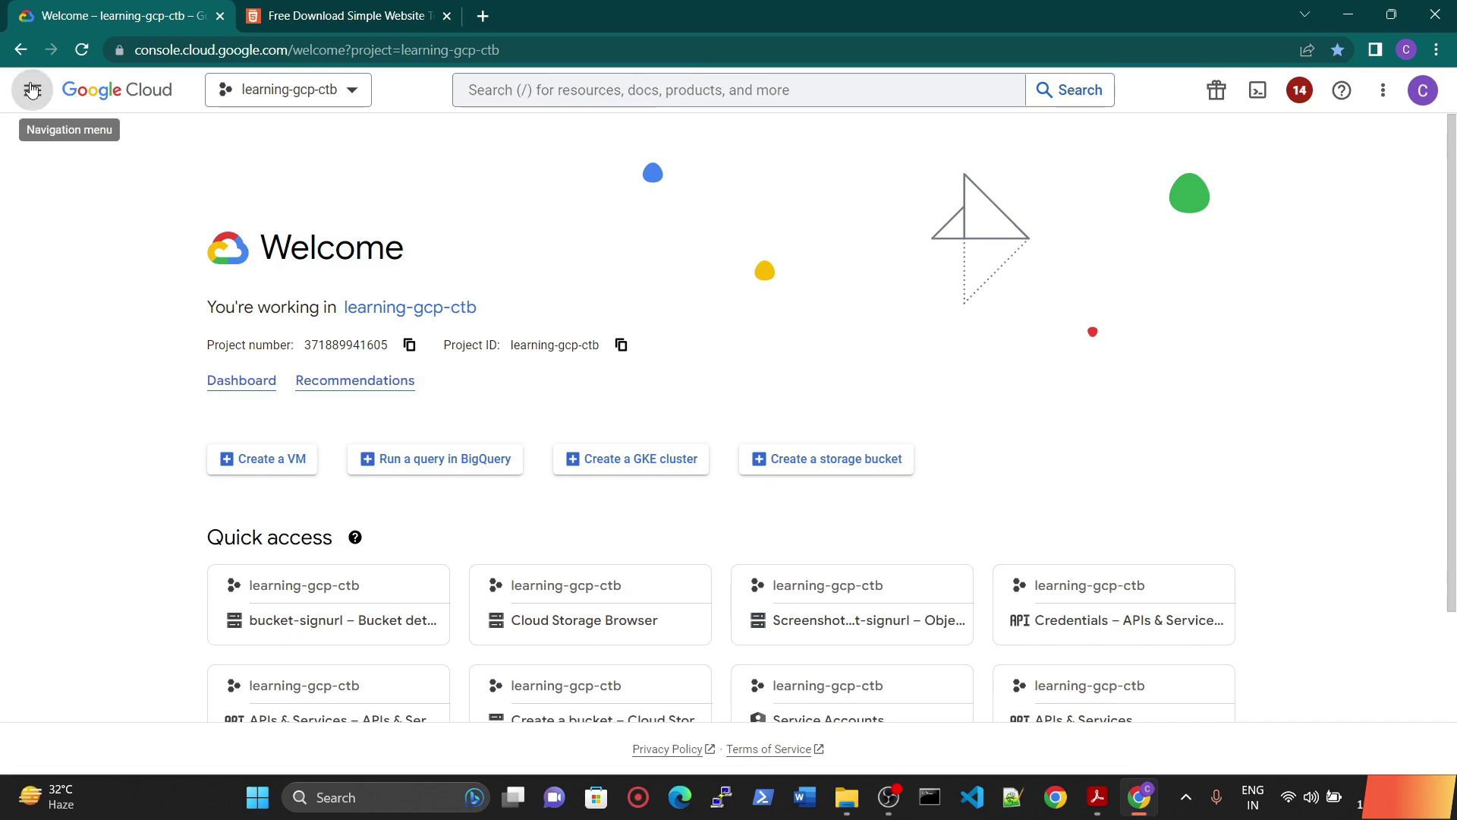
left_click(33, 91)
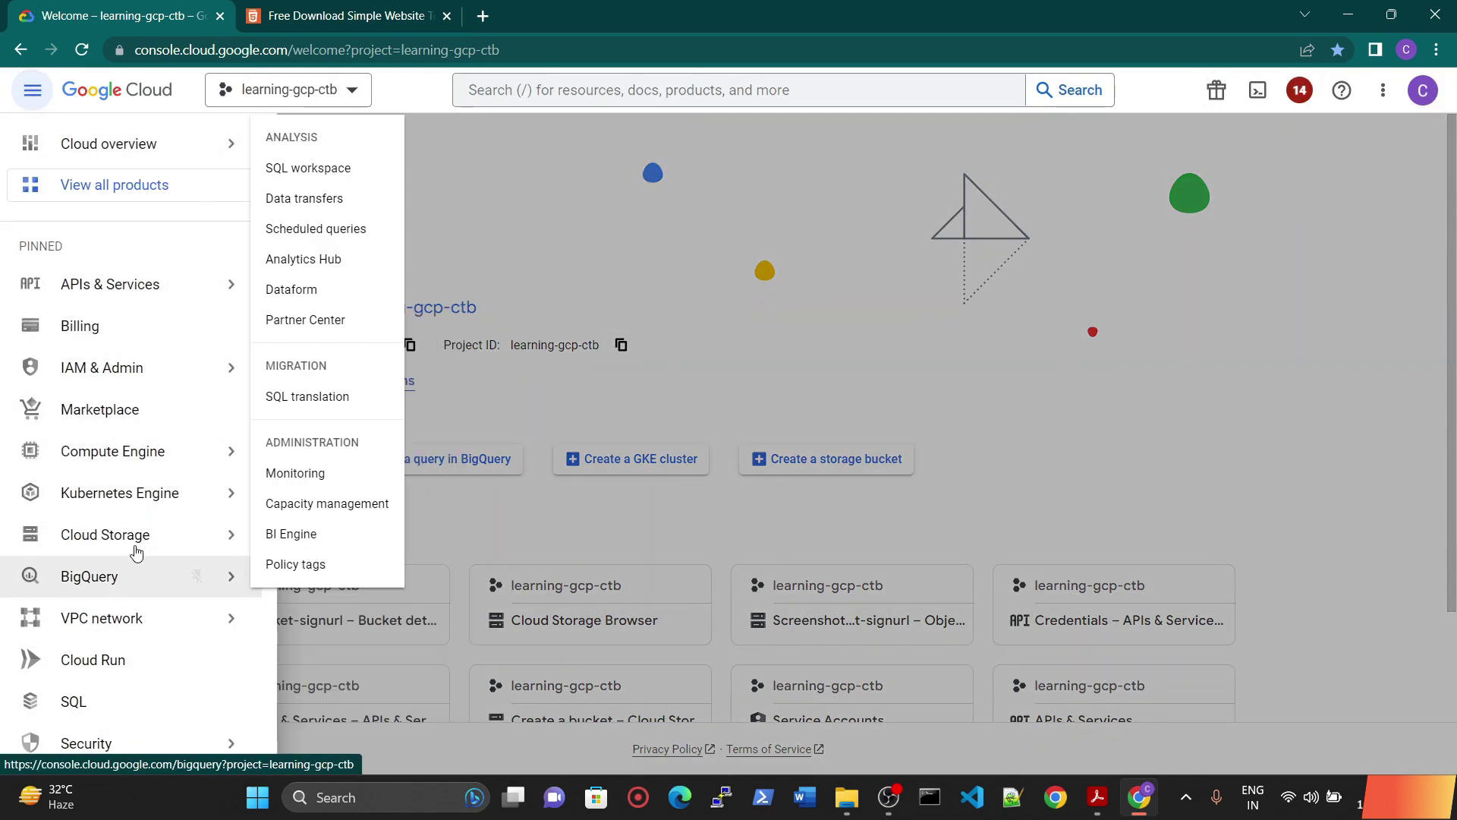
scroll(132, 455, "down", 1)
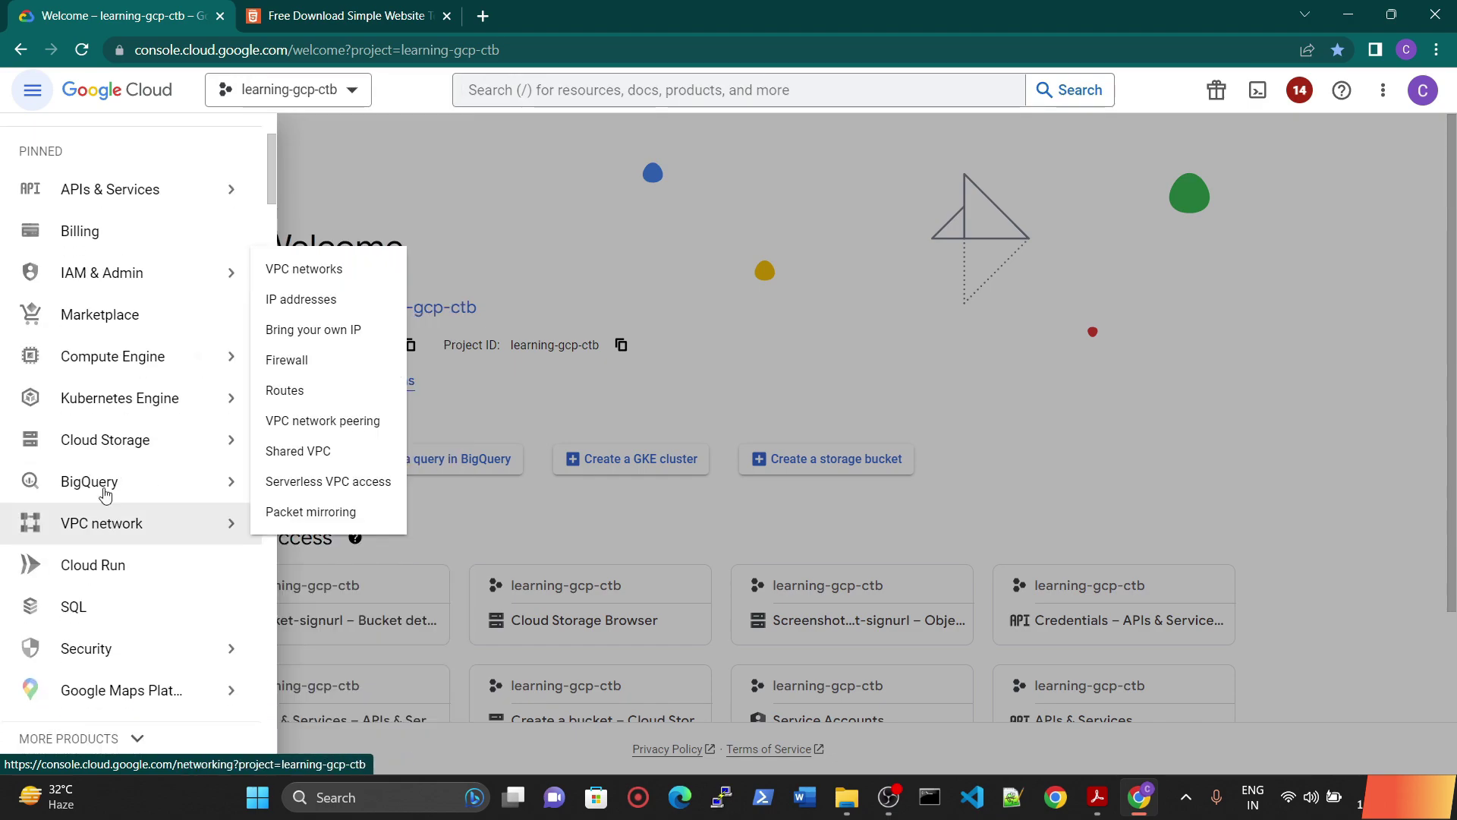
mouse_move(168, 448)
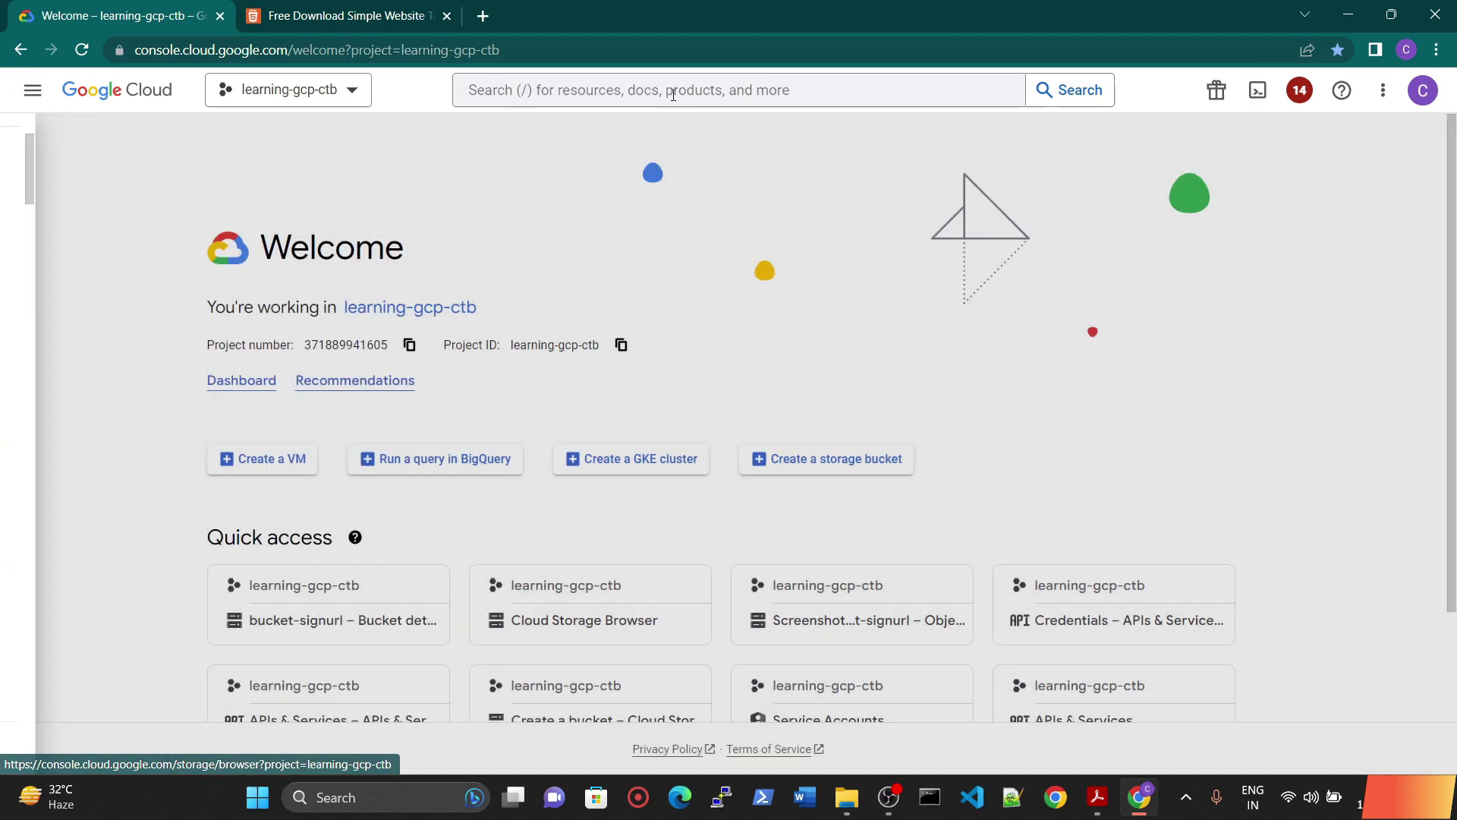
left_click(668, 90)
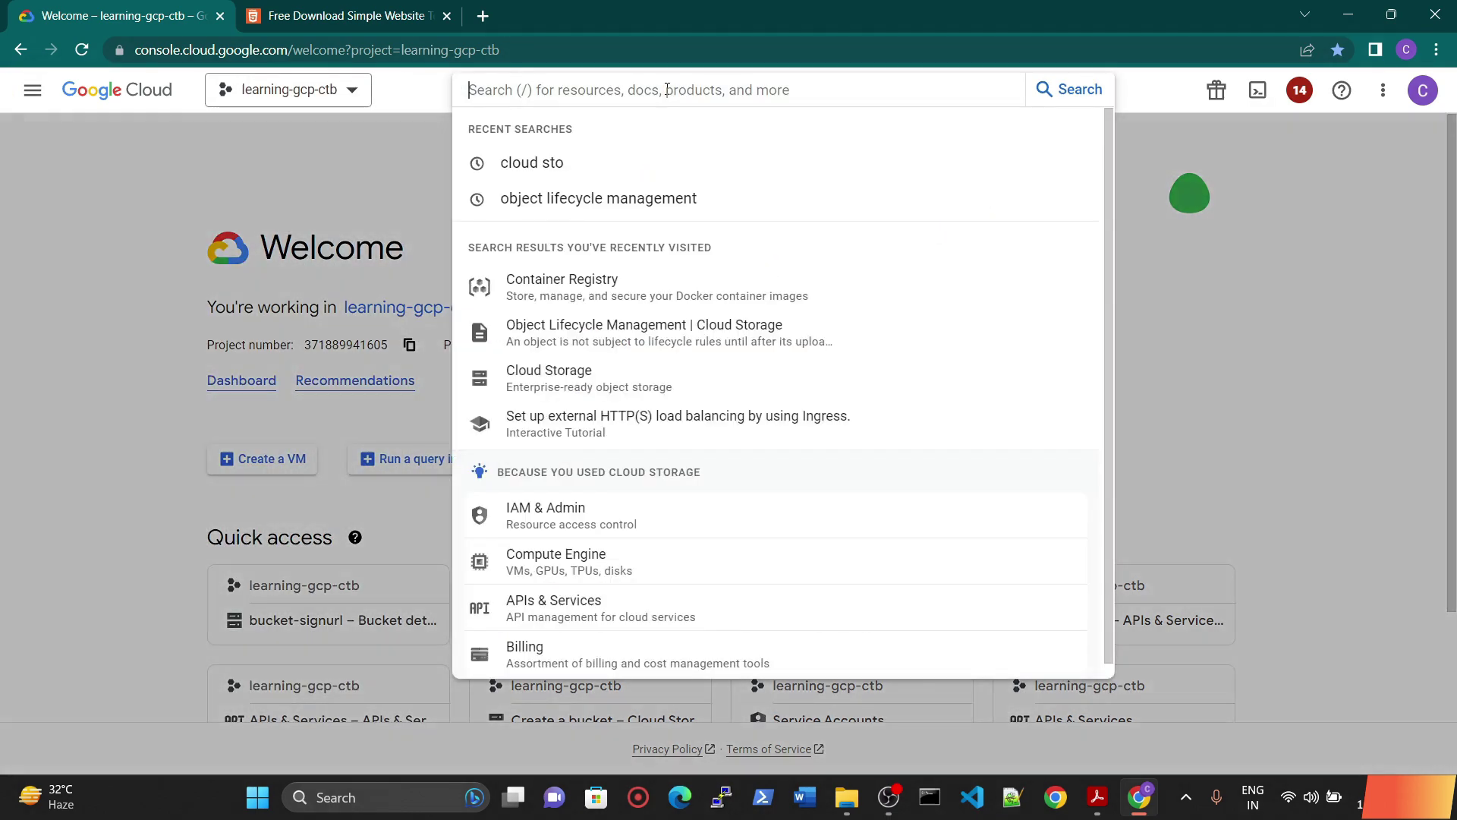
type("clodu")
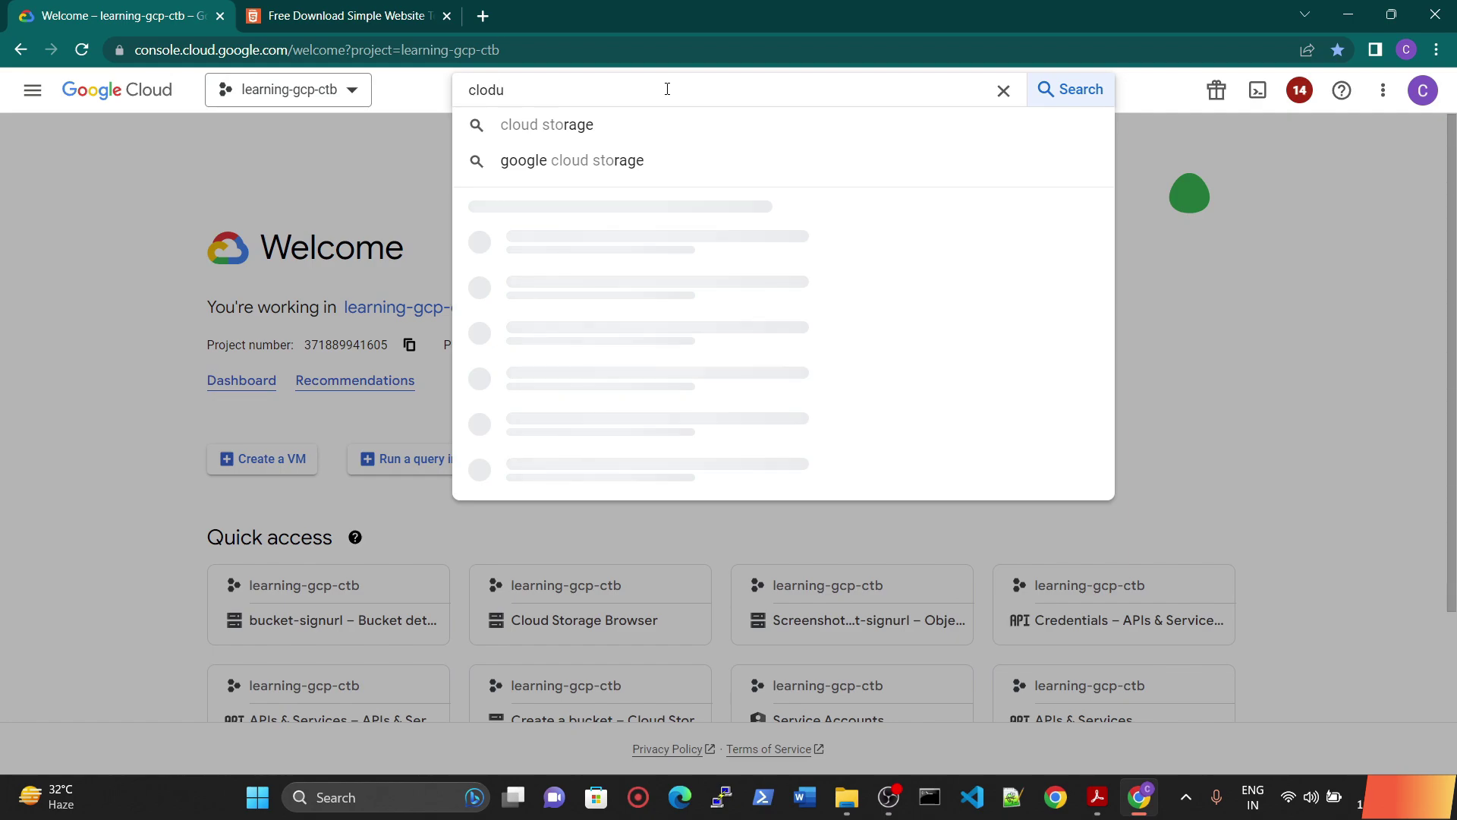
key("Down")
key("Down")
key("Down")
key("Down")
key("Return")
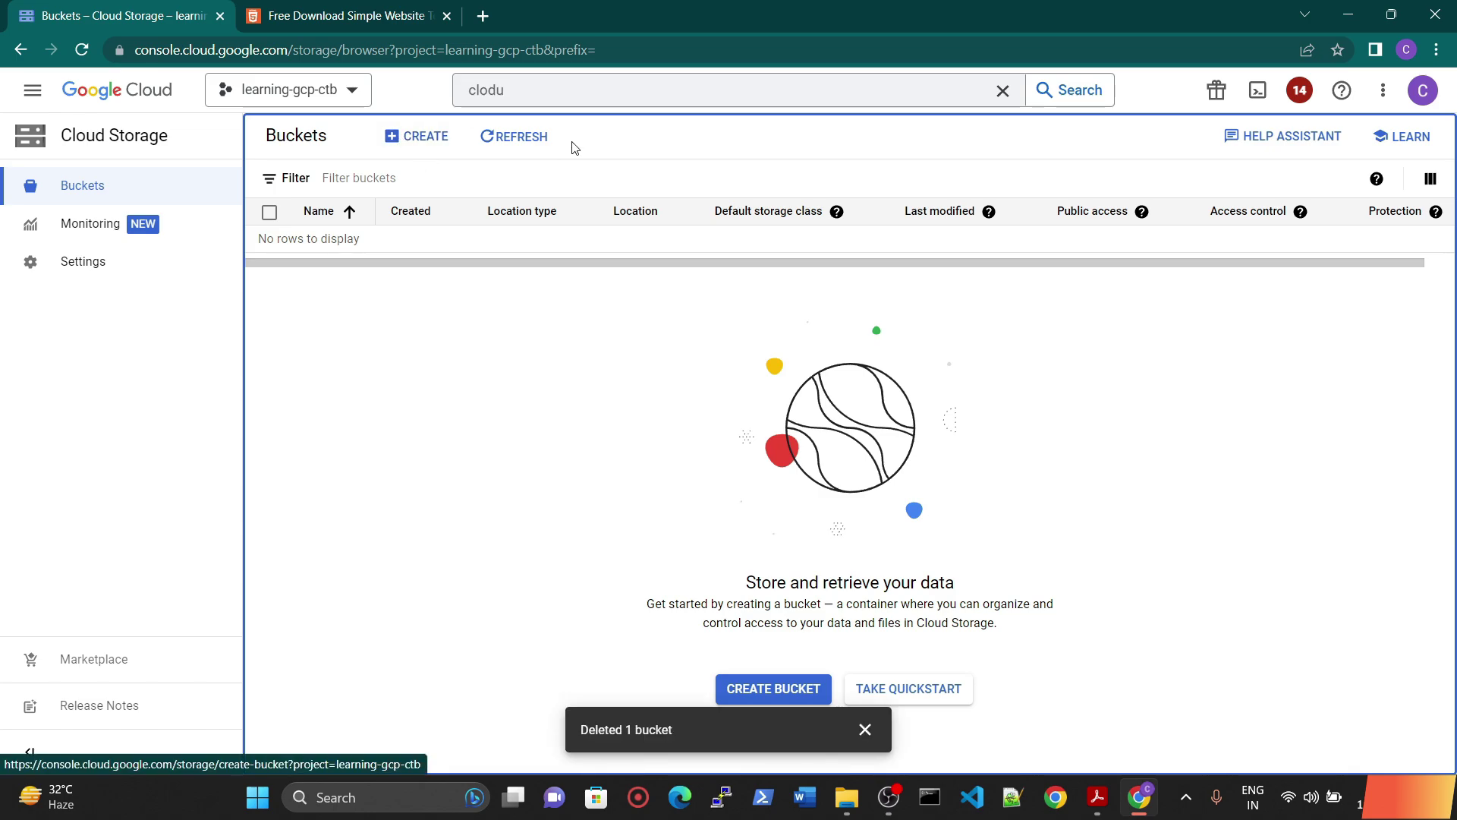
Start a new bucket named bucketstatic and accept the Multi-region location us (multiple regions in United States).
left_click(425, 143)
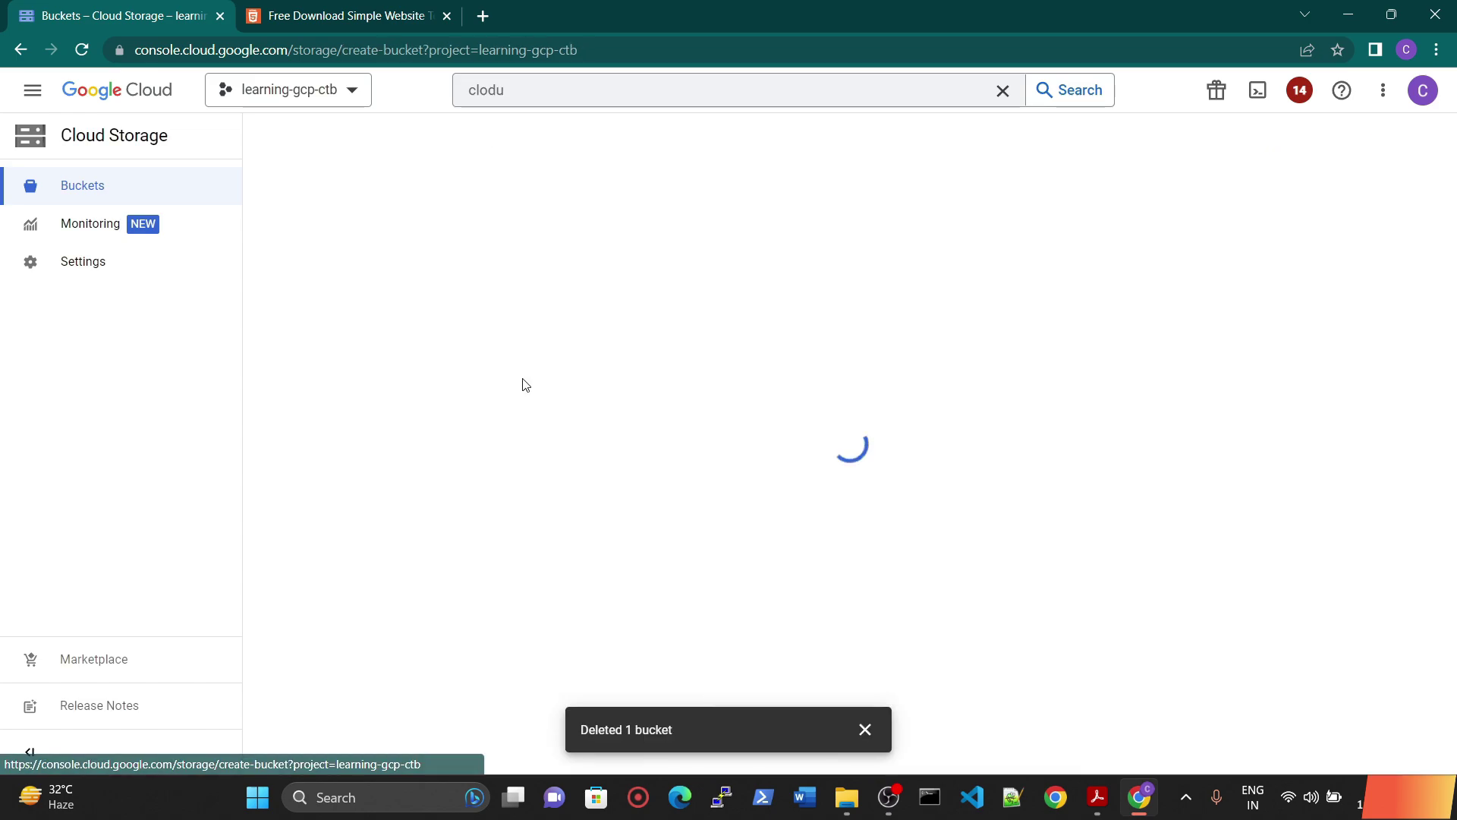
left_click(396, 269)
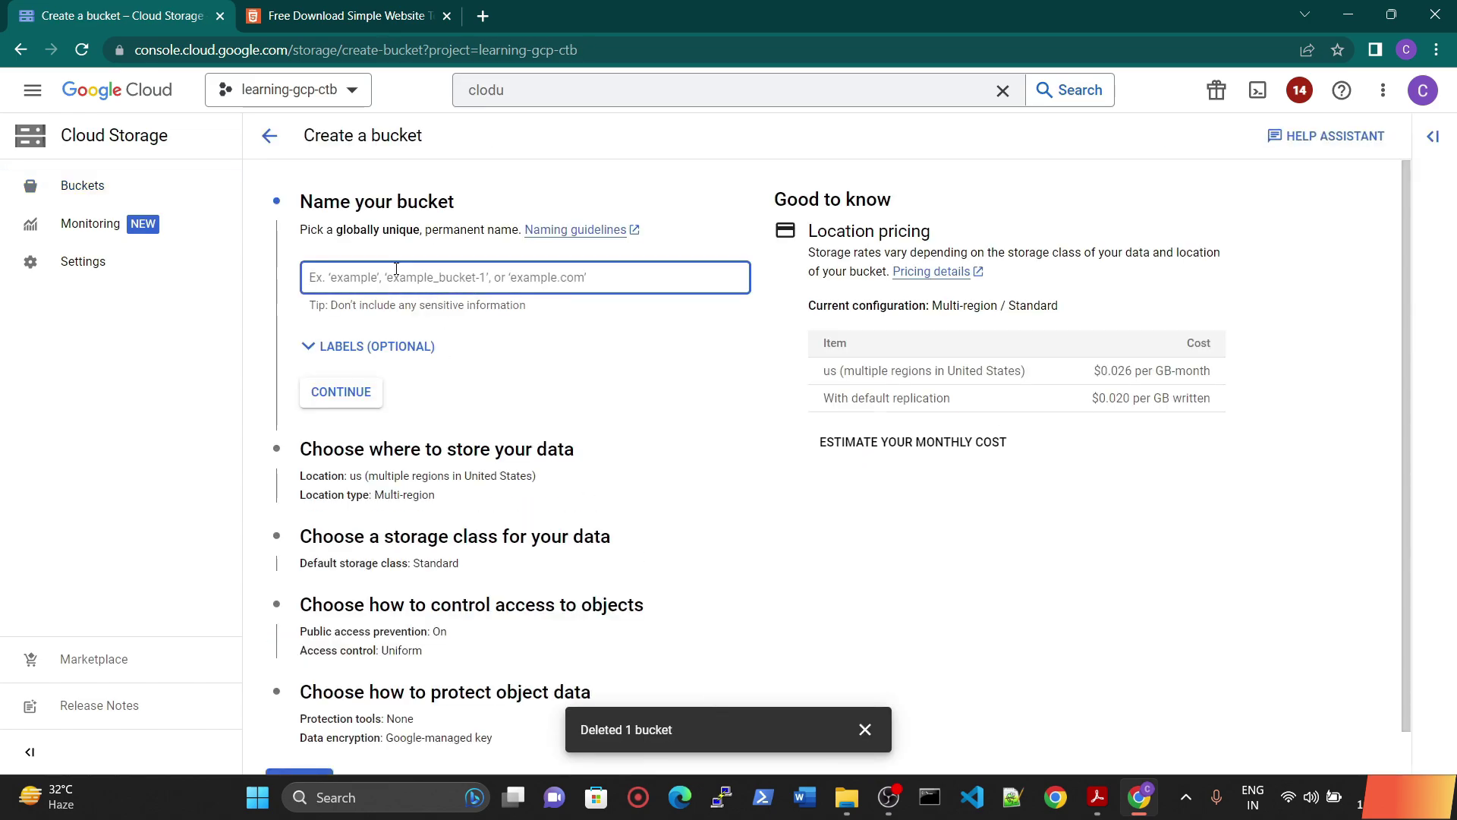
type("bucketstatic")
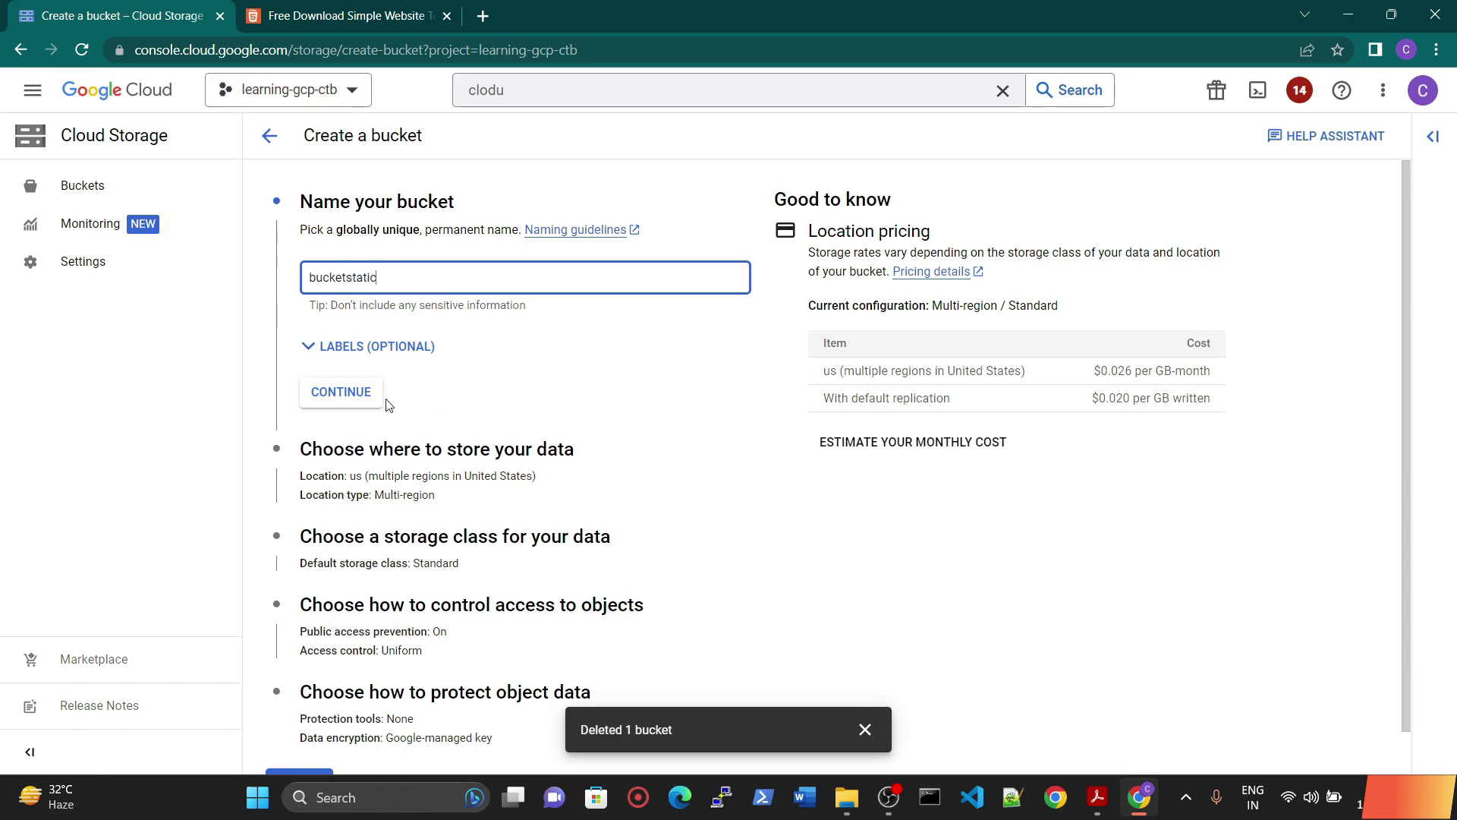
left_click(385, 400)
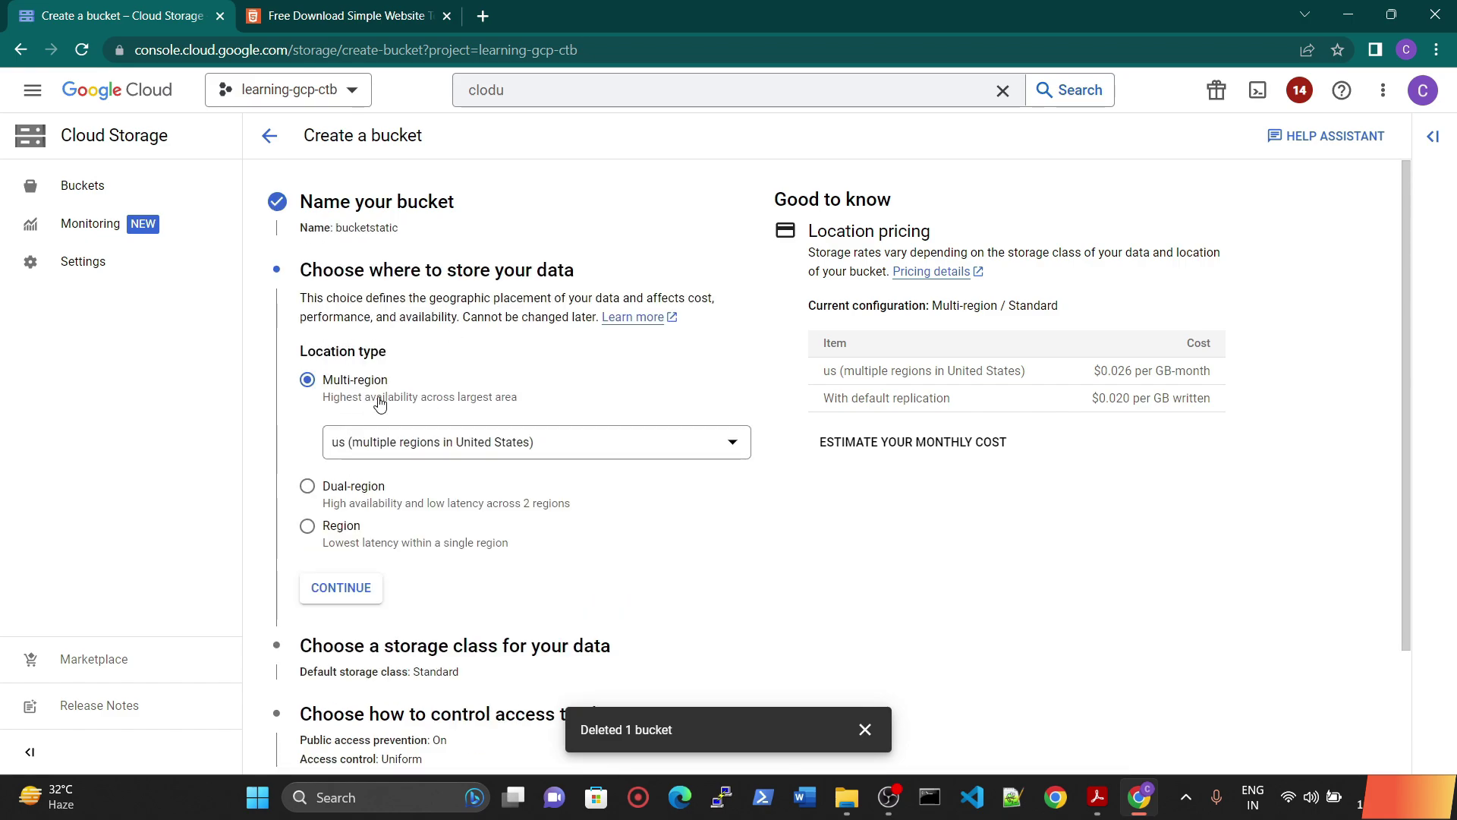
left_click(348, 592)
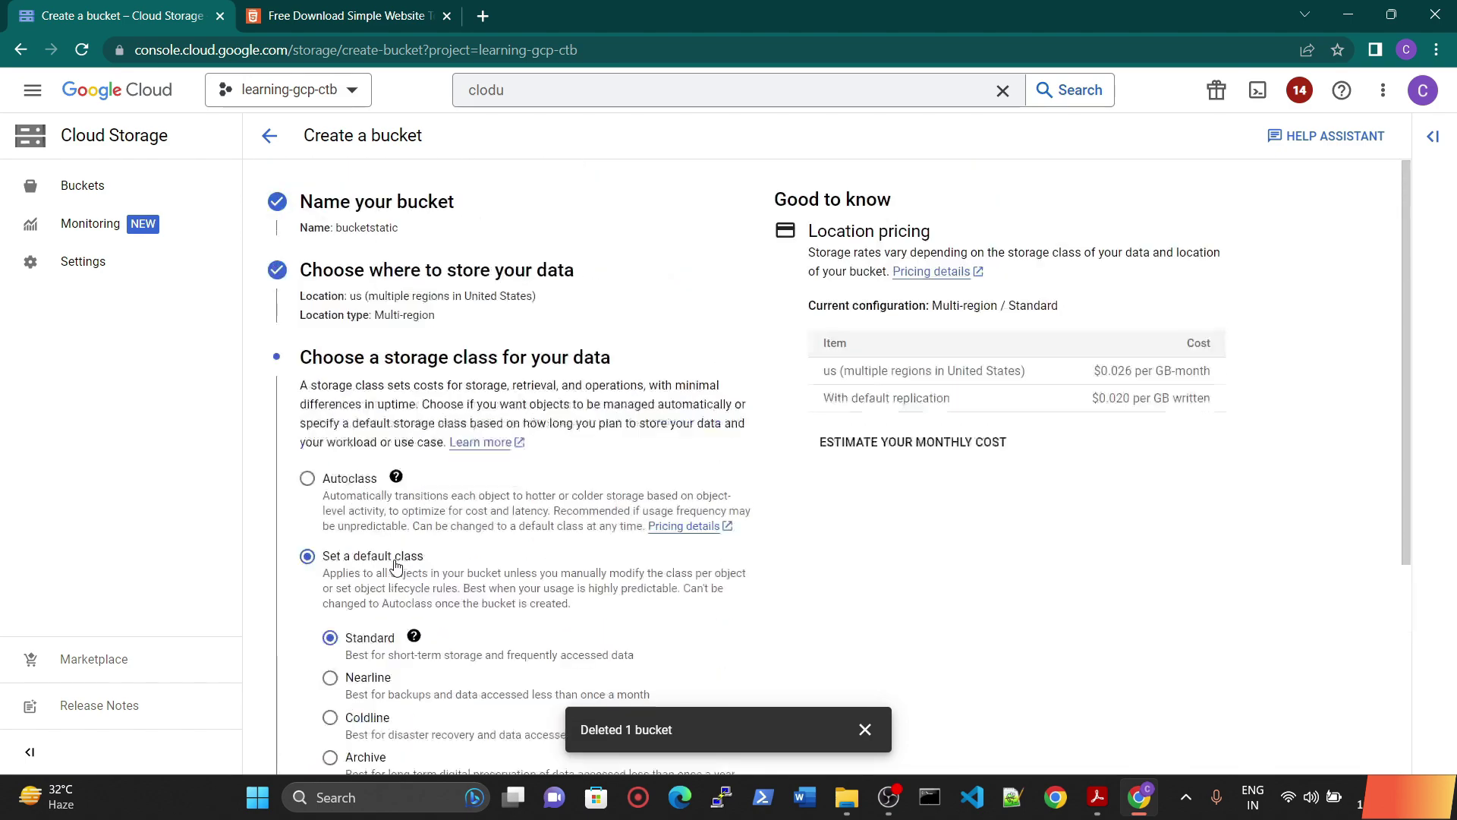
Review the storage class options for the bucket and accept Standard as its default class.
scroll(394, 568, "up", 3)
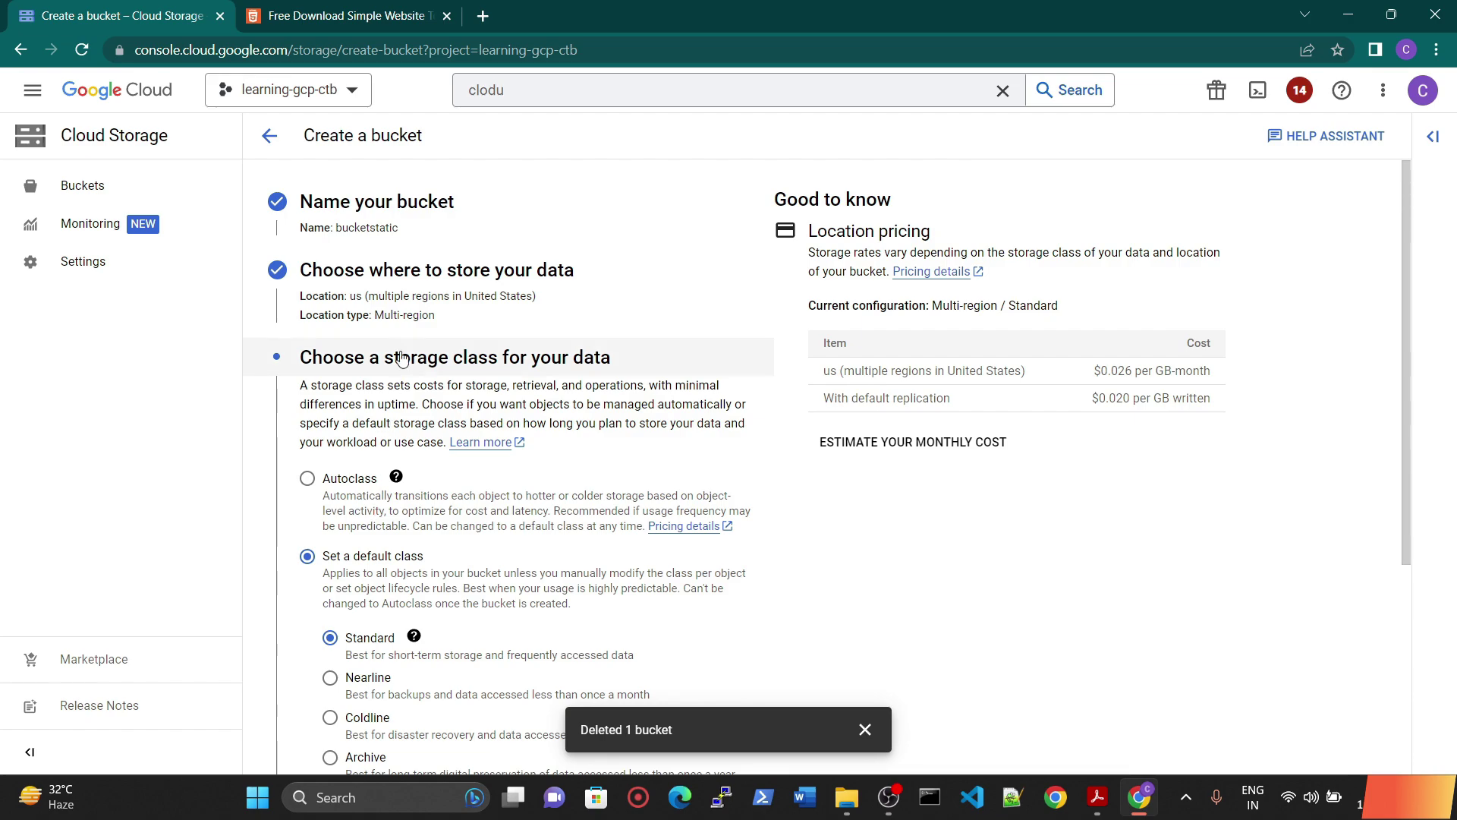
scroll(339, 676, "down", 3)
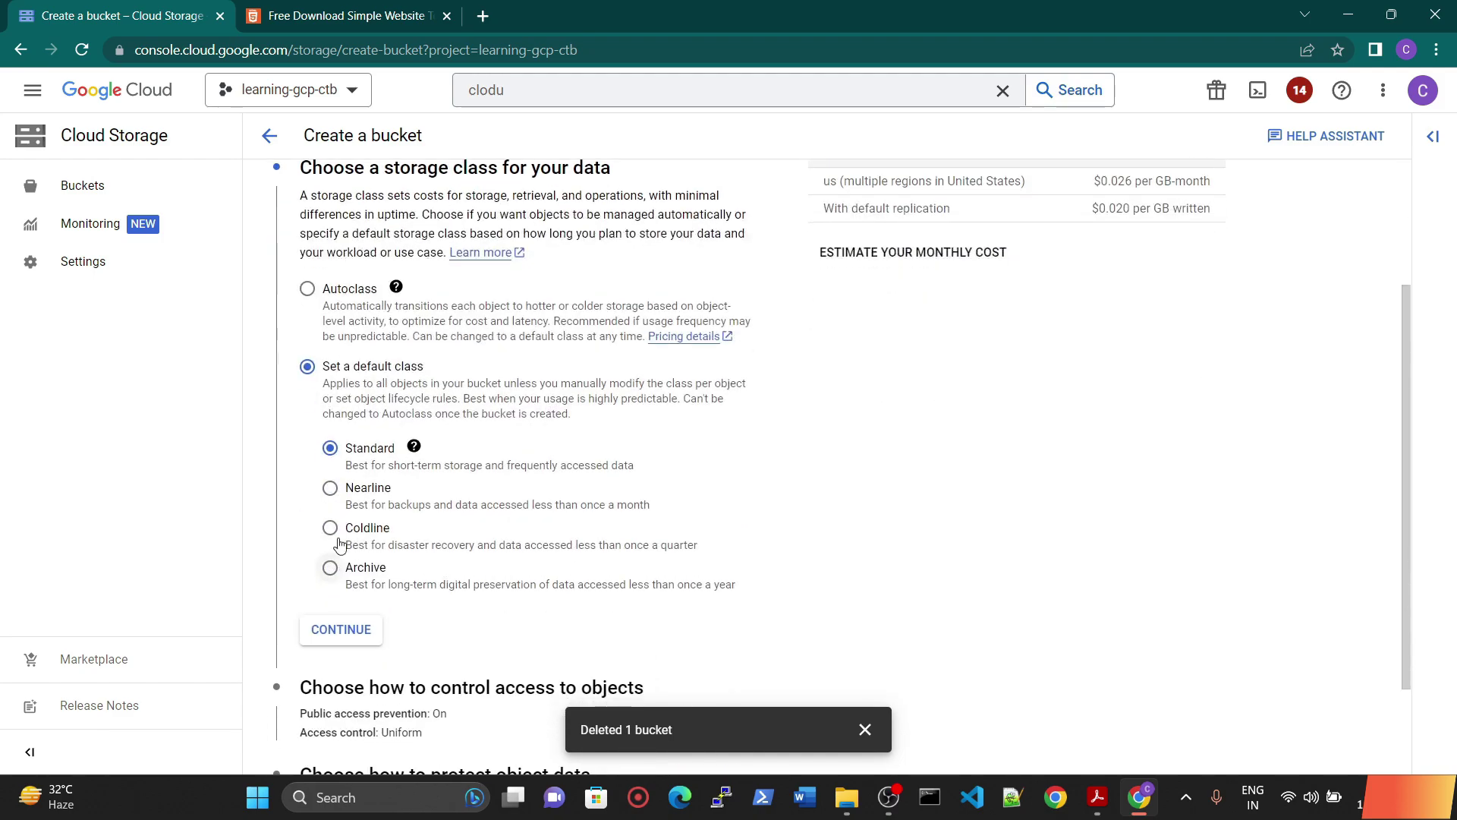
scroll(368, 433, "up", 3)
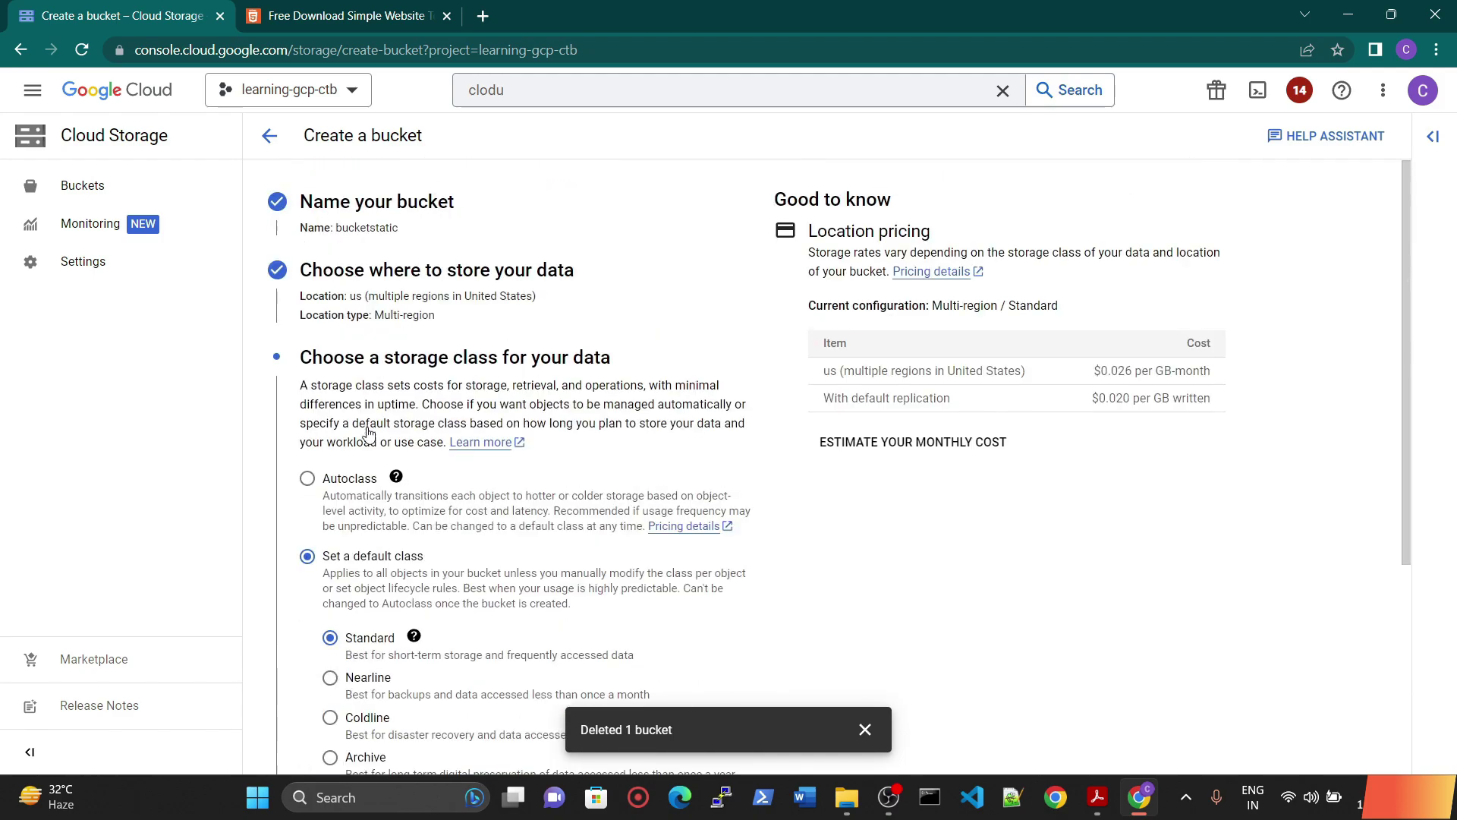
scroll(379, 511, "down", 3)
left_click(368, 540)
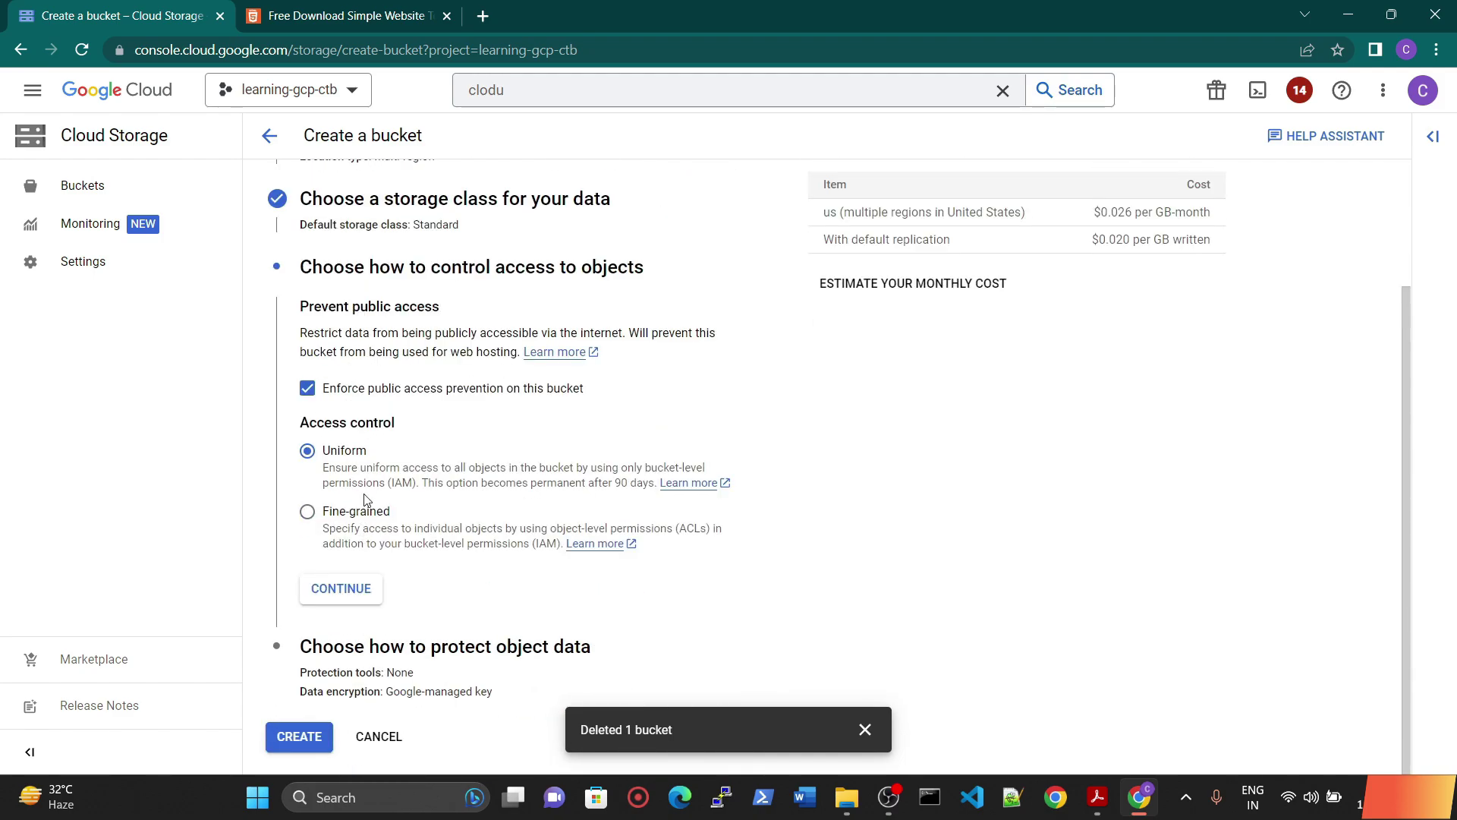
Turn off public access prevention, keep Uniform access control, and create the bucket with protection tools set to None.
left_click(306, 388)
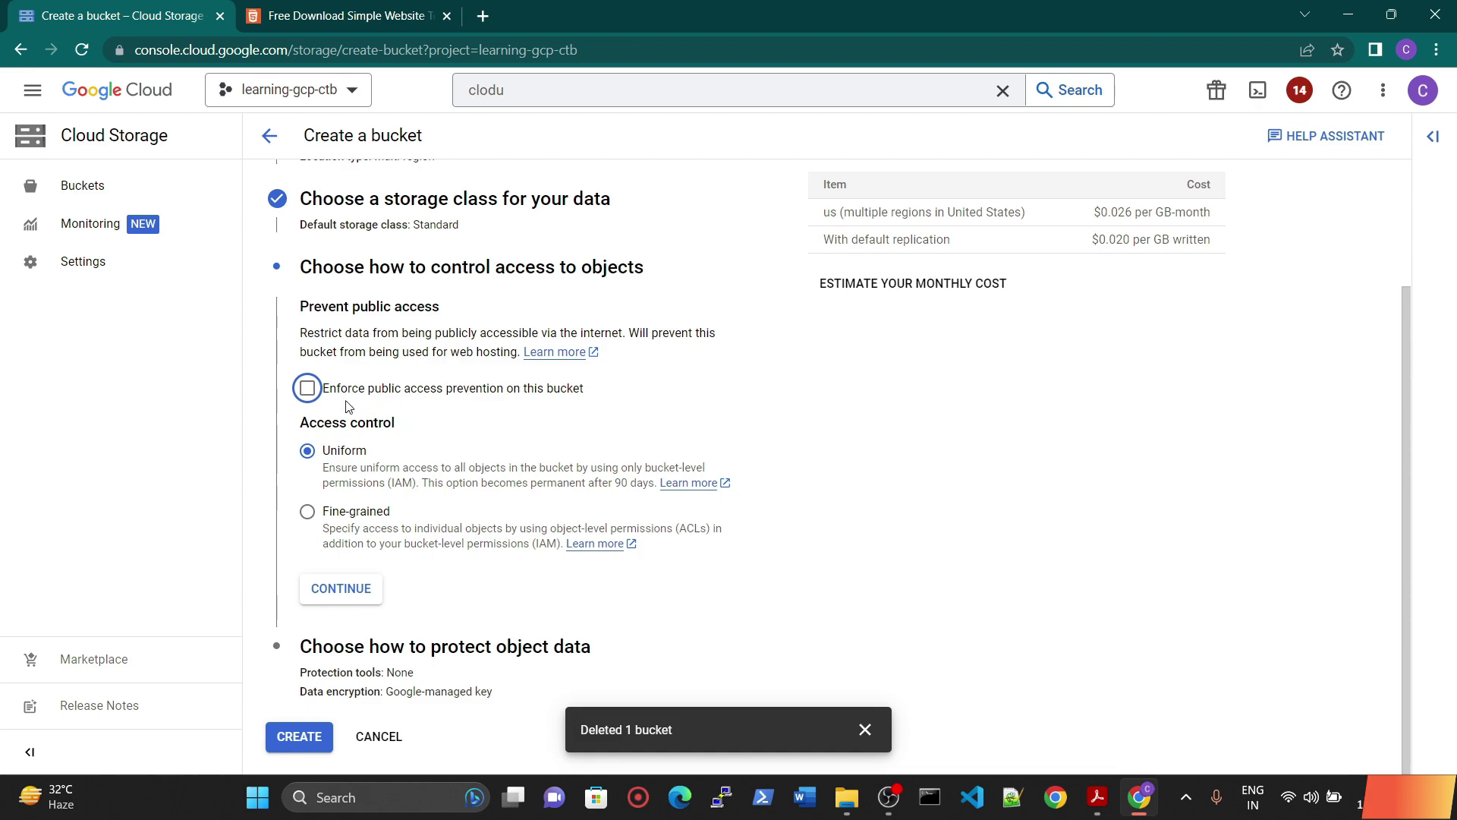
left_click(352, 590)
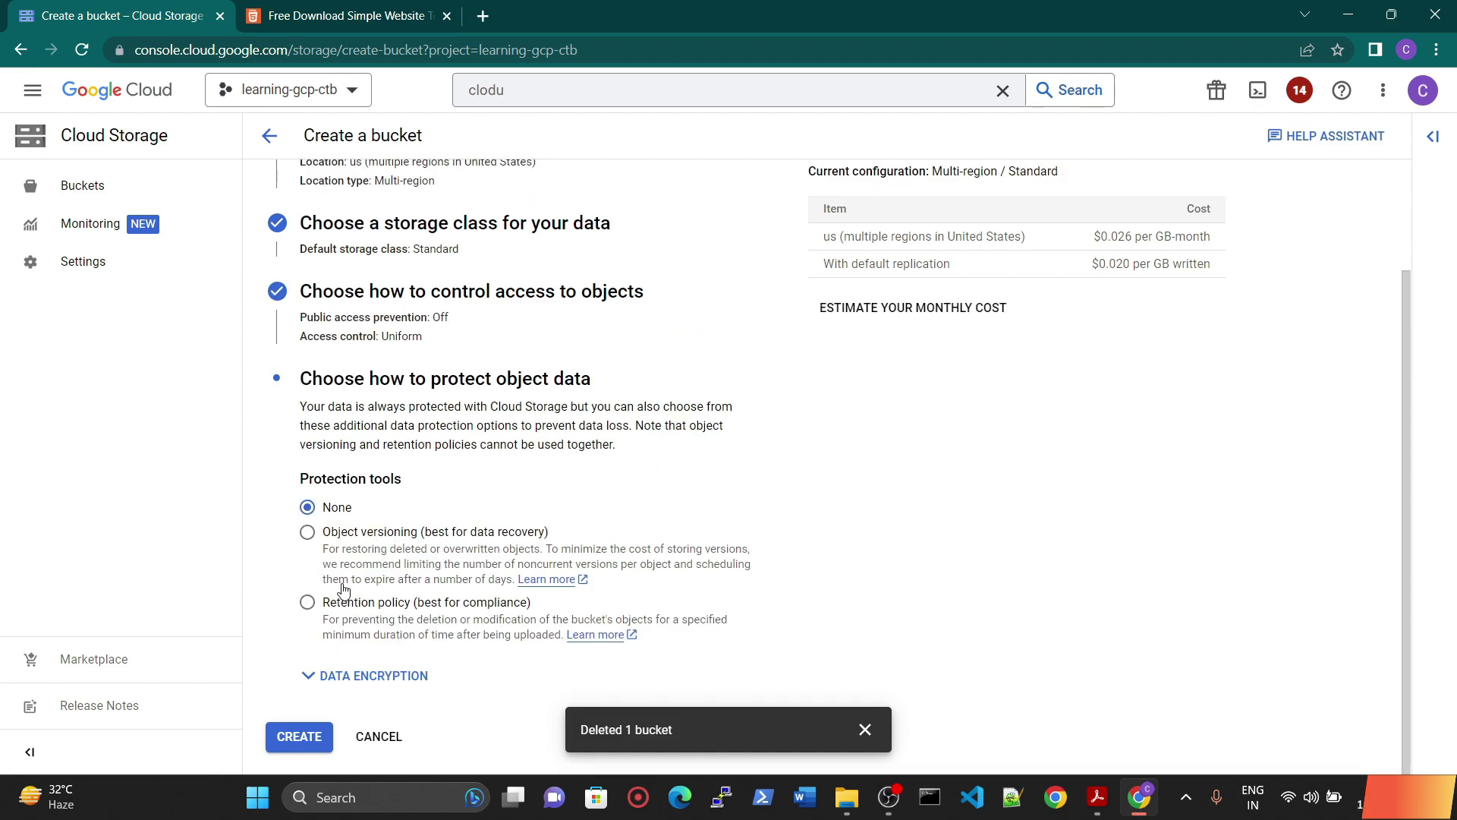
left_click(299, 736)
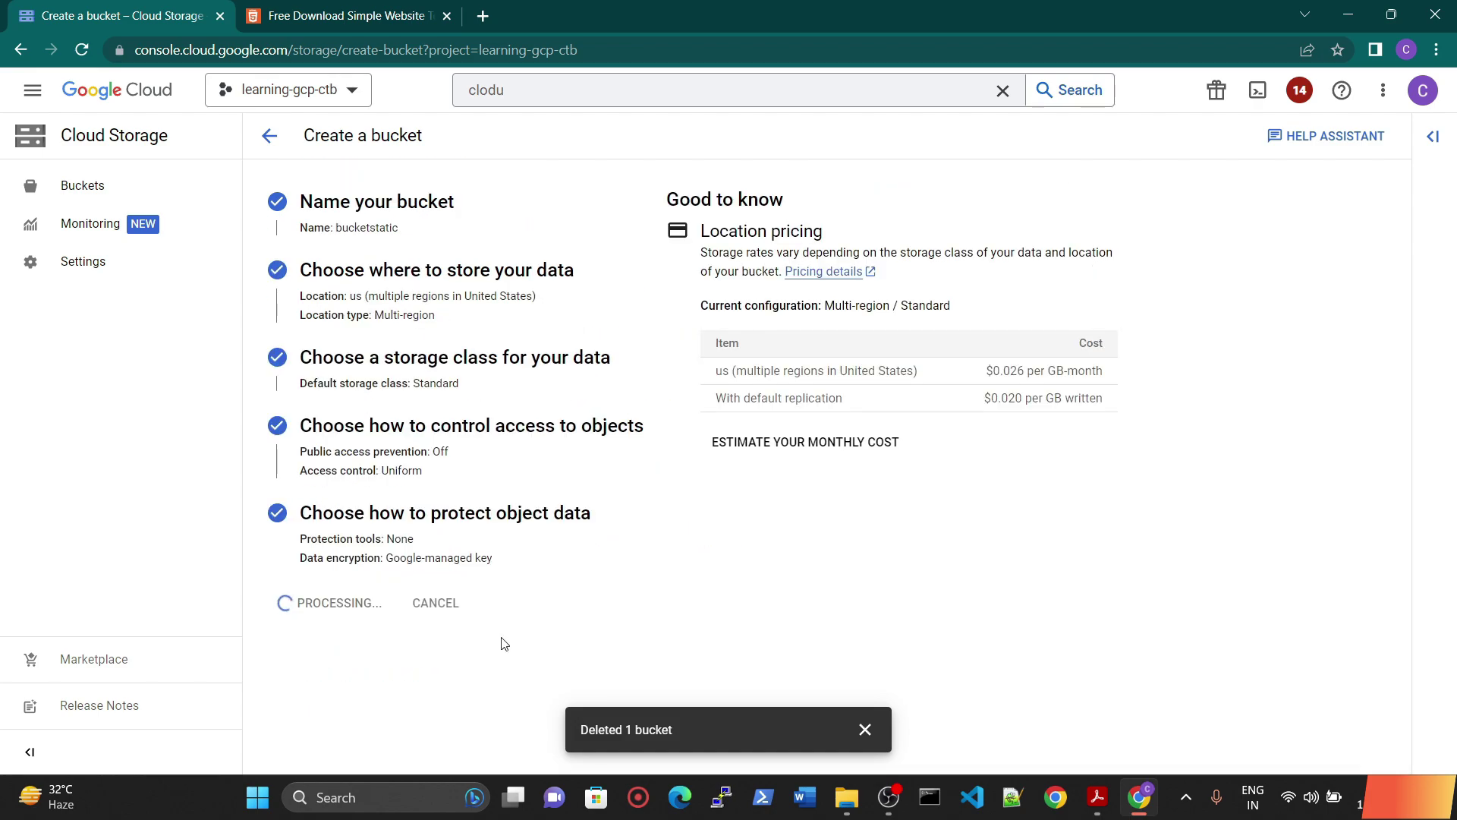
left_click(864, 730)
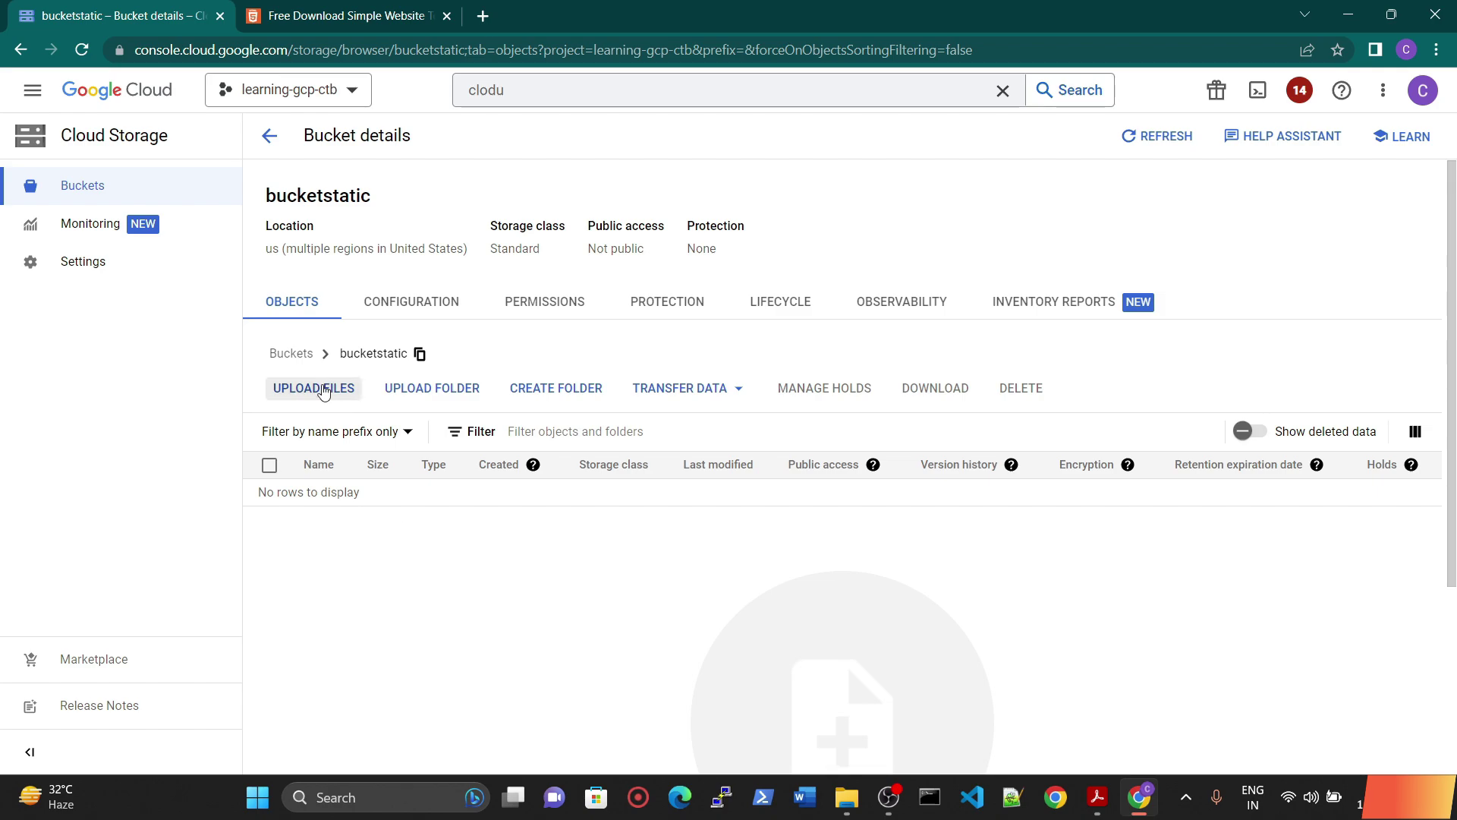
Open Cloud Shell and resize its terminal so the bucket's object list stays in view above it.
mouse_move(533, 465)
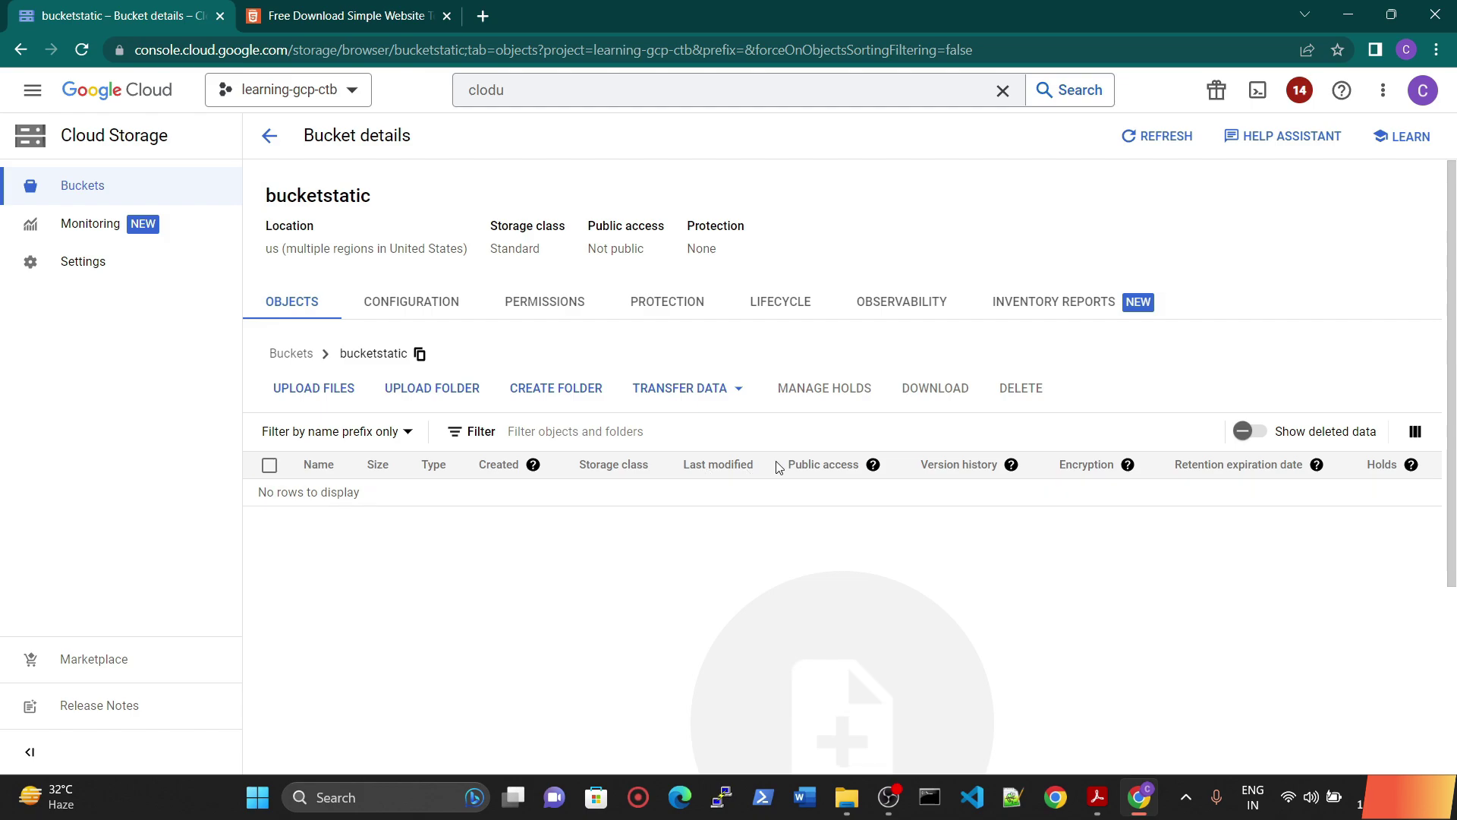
left_click(1258, 90)
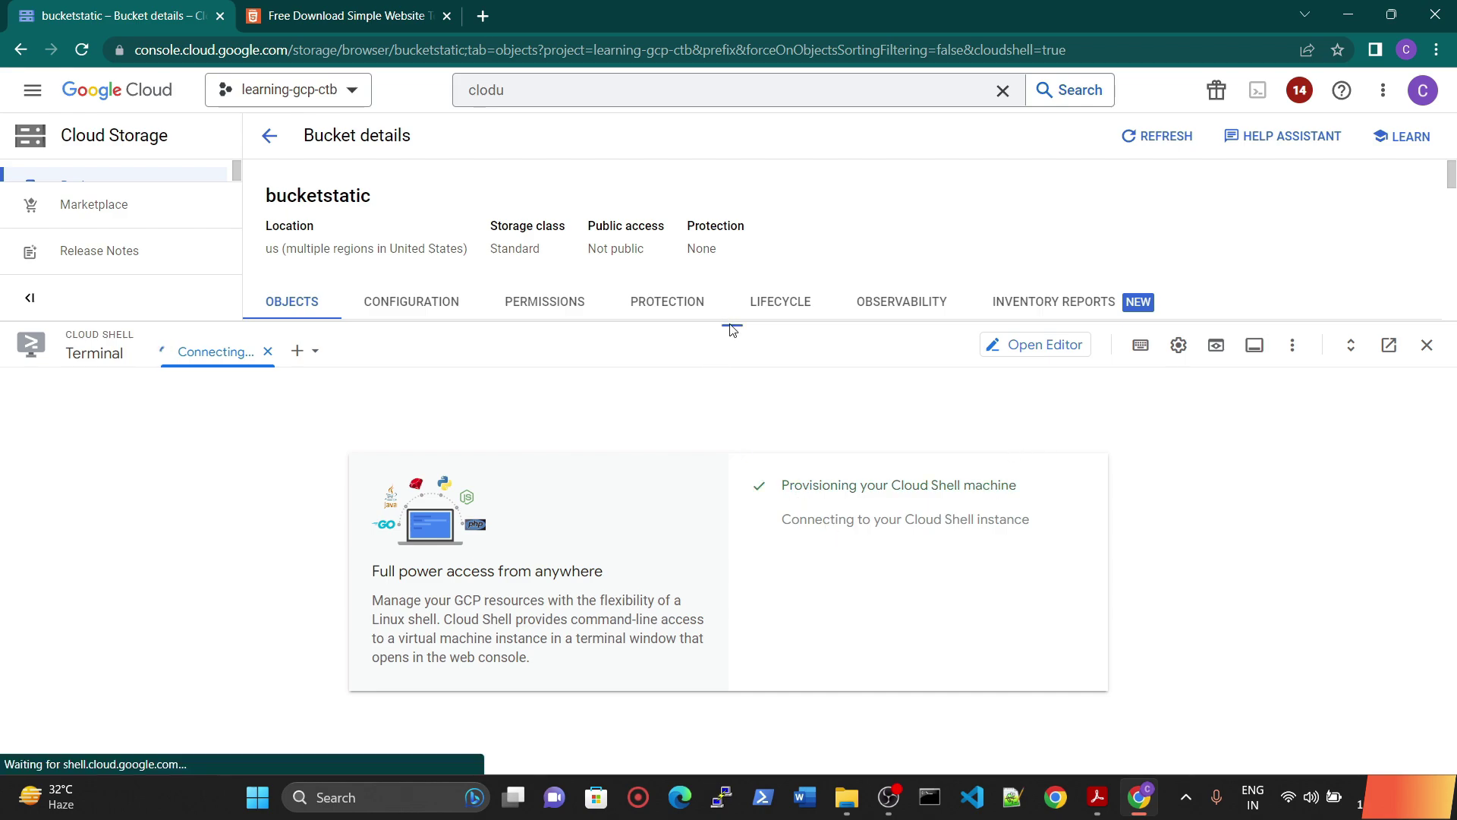
left_click_drag(731, 325, 704, 465)
scroll(728, 380, "down", 3)
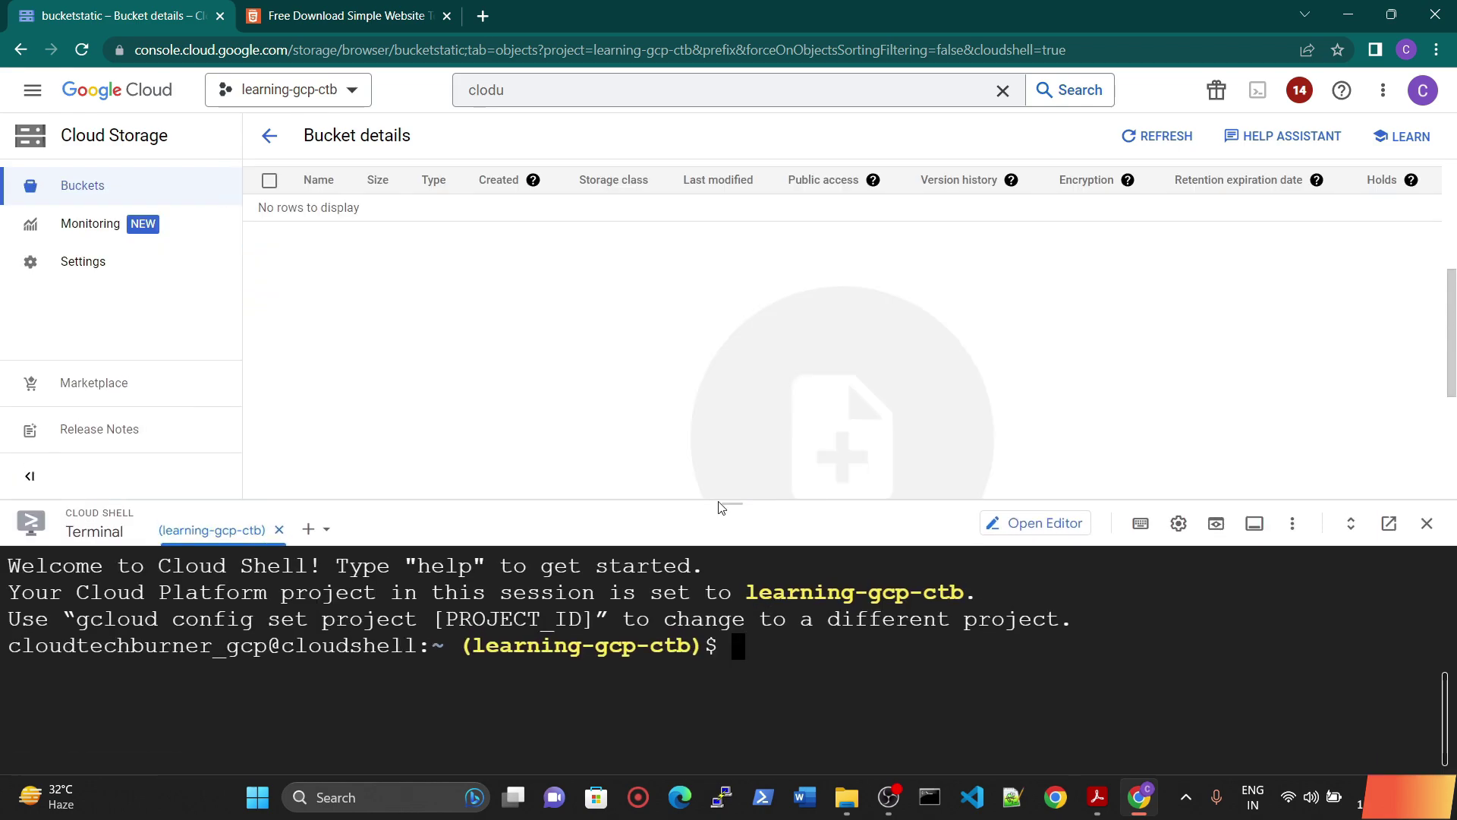
left_click_drag(725, 522, 732, 343)
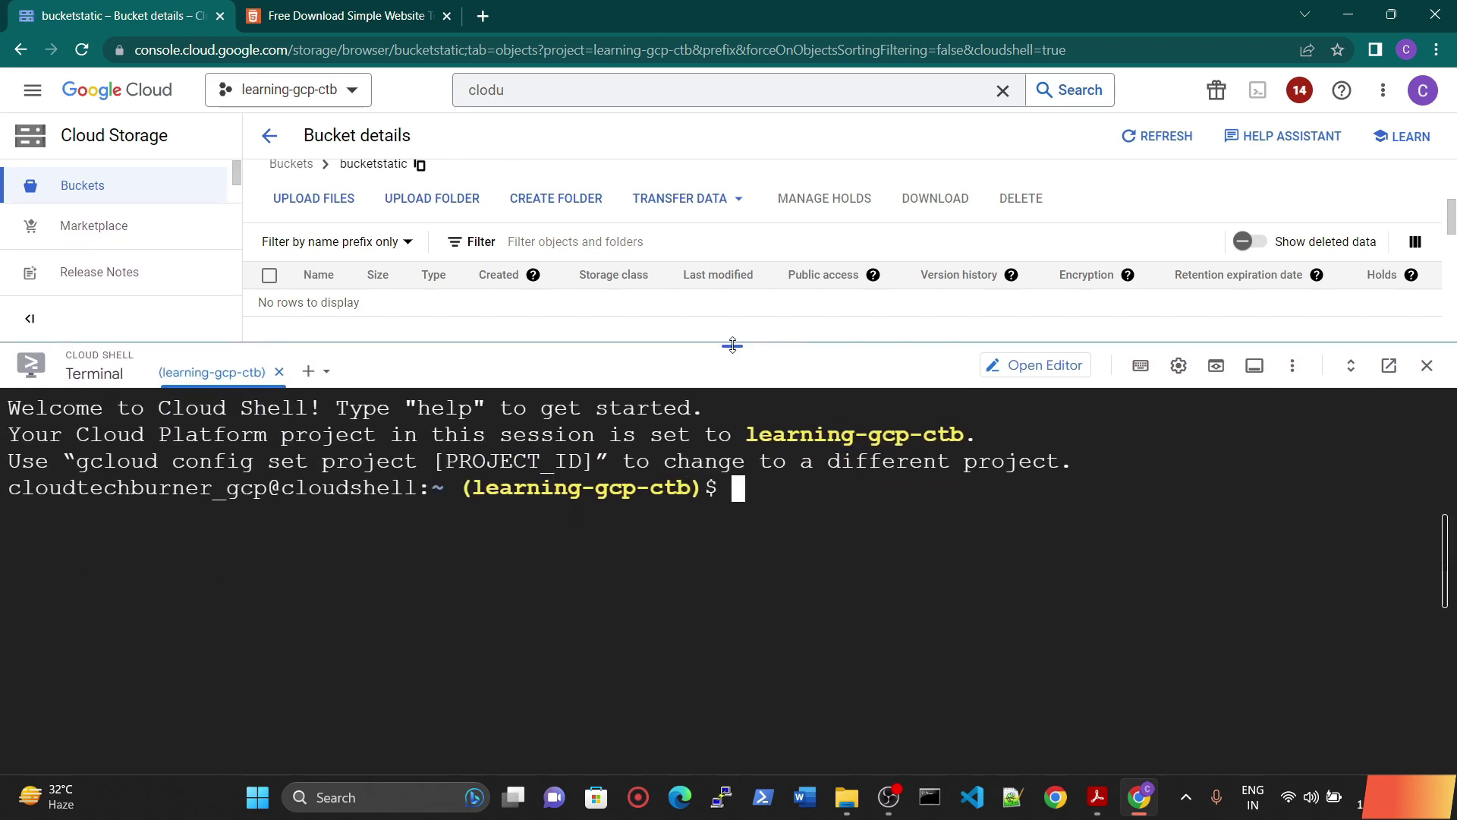
scroll(334, 311, "up", 2)
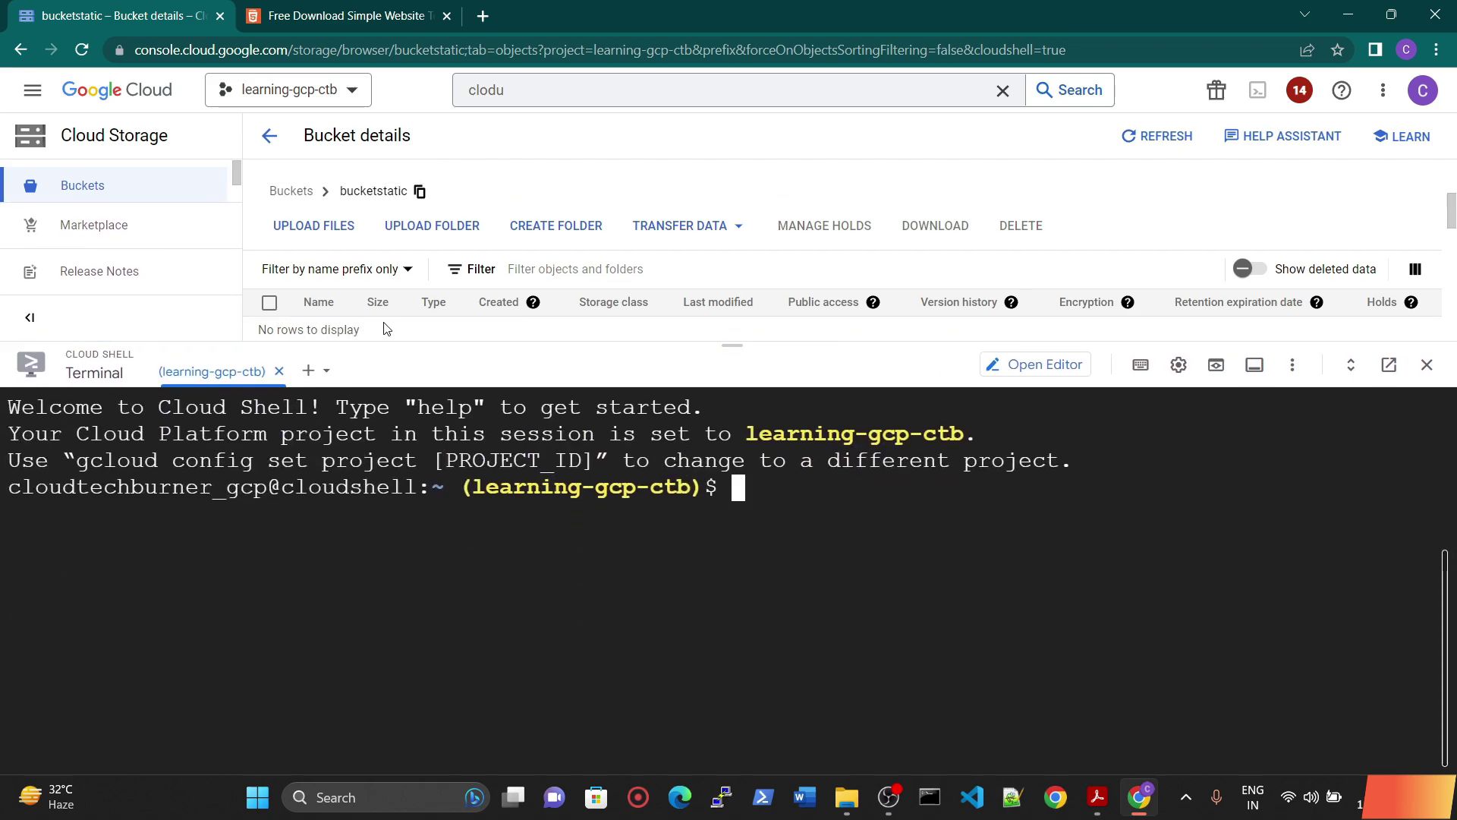
scroll(334, 317, "down", 2)
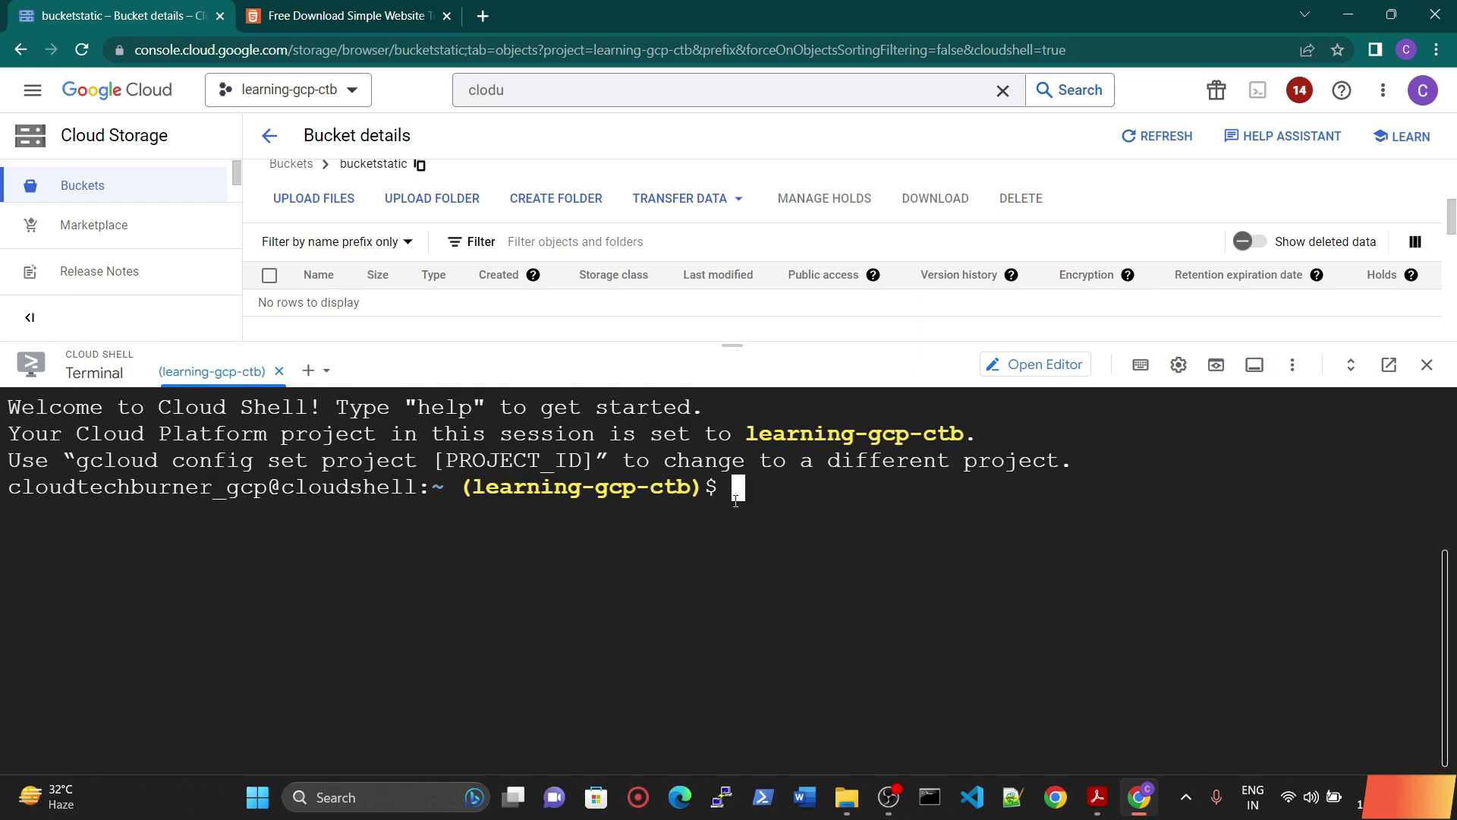
List the files in the Cloud Shell home directory and remove signkey.json.
type("ls")
key("Return")
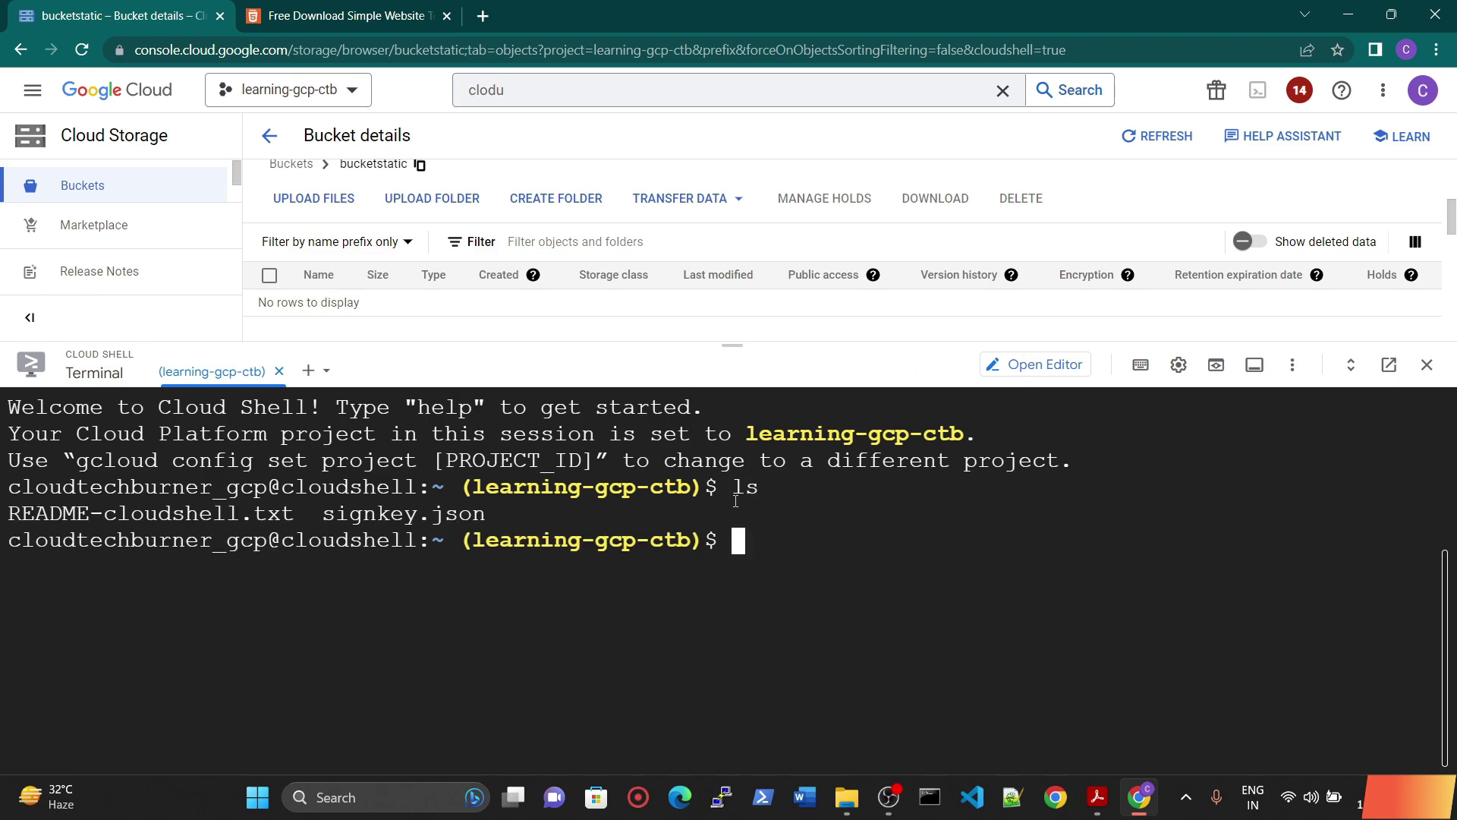
type("rm sing")
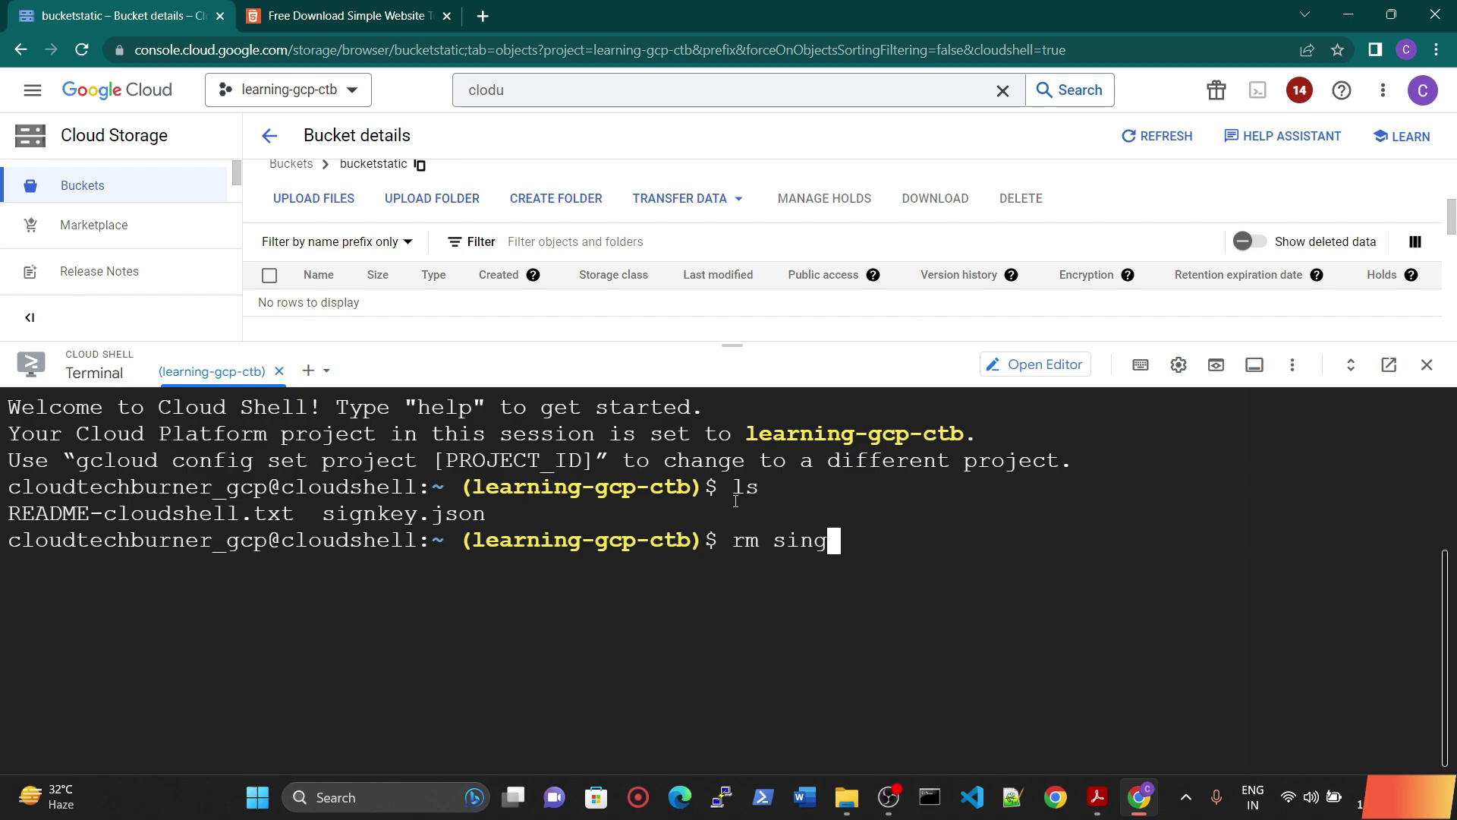
key("BackSpace")
key("BackSpace")
type("gn")
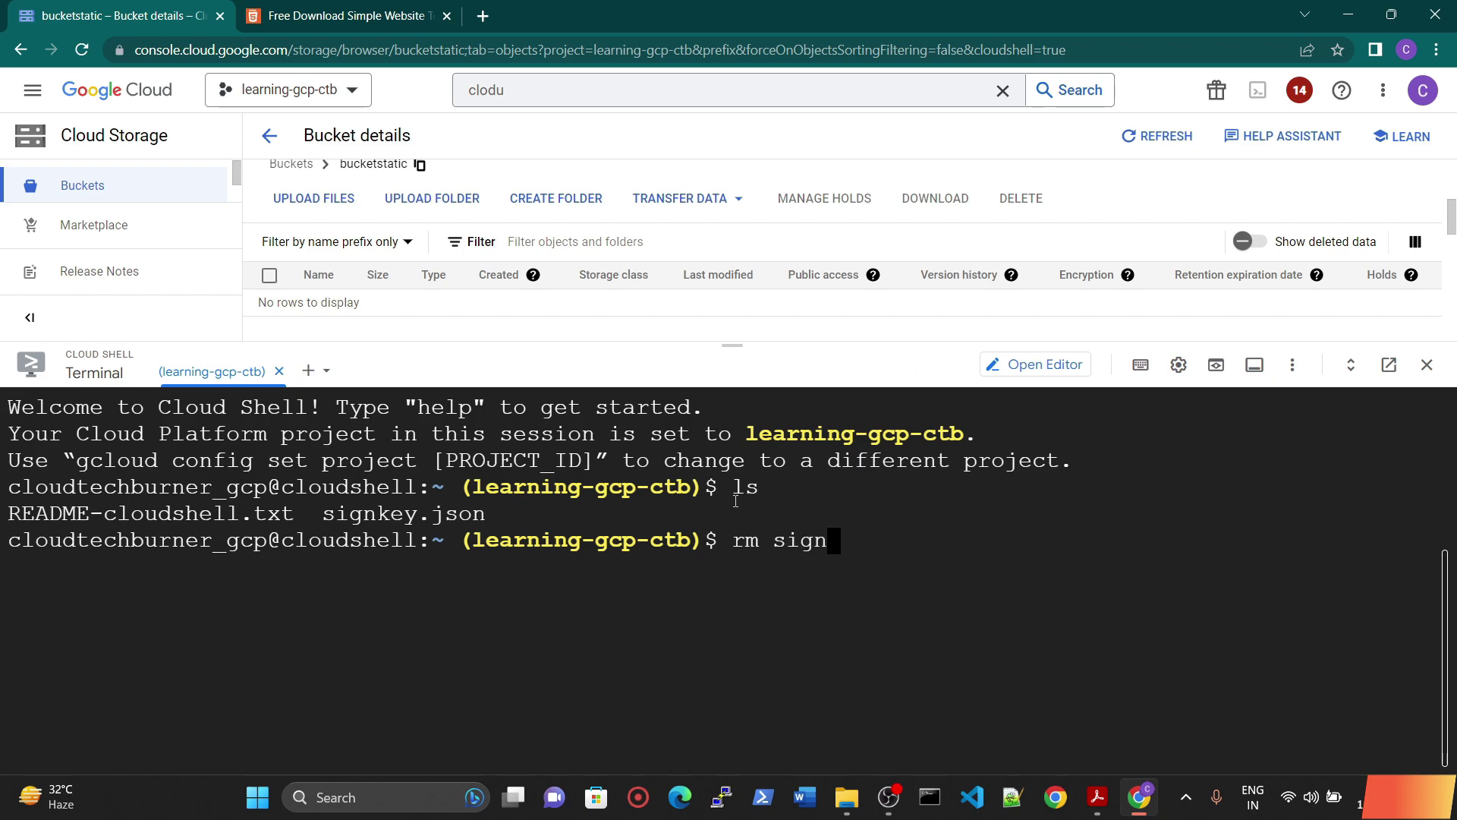
type("key.json")
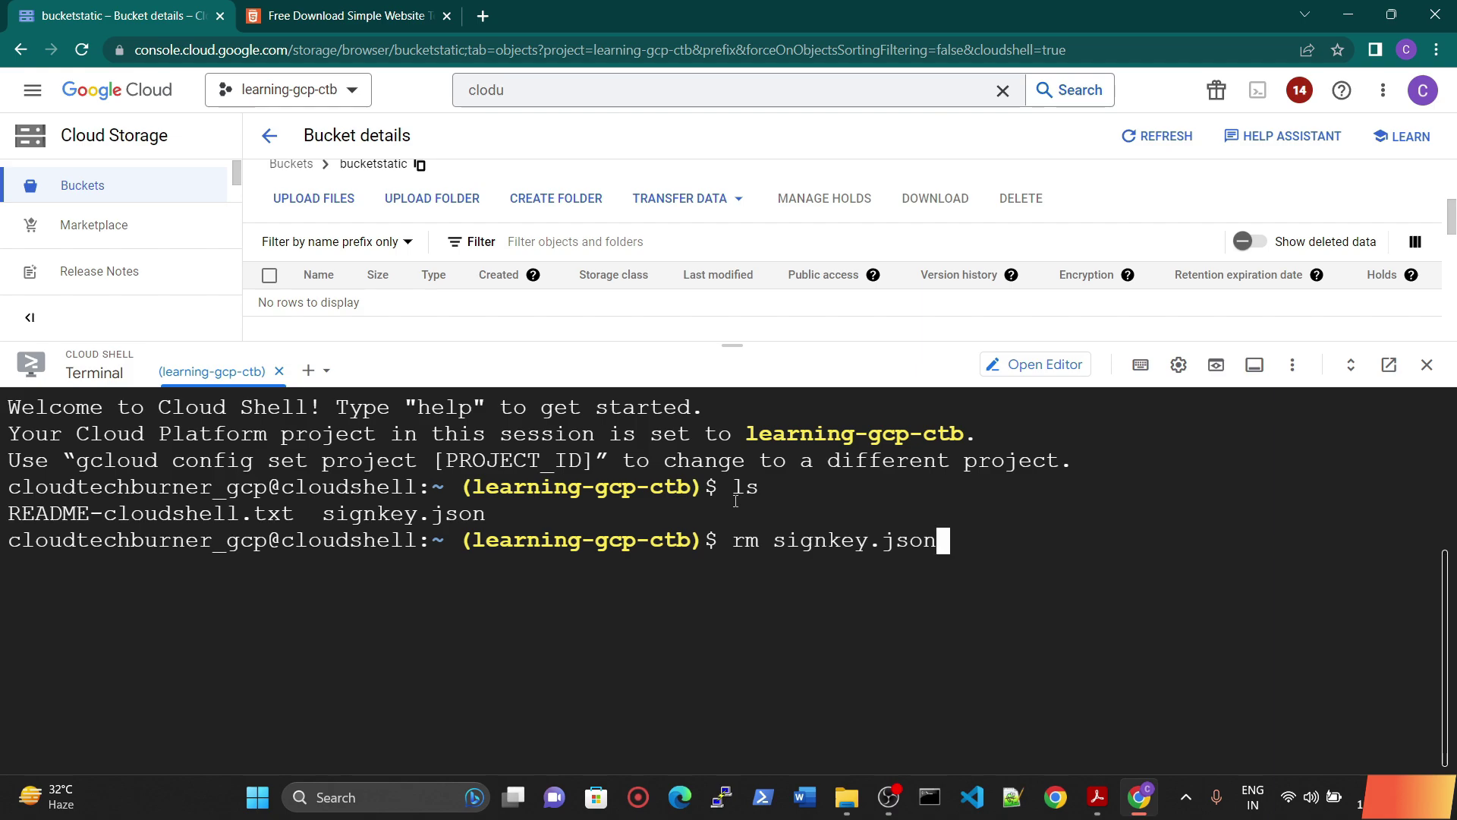
key("Return")
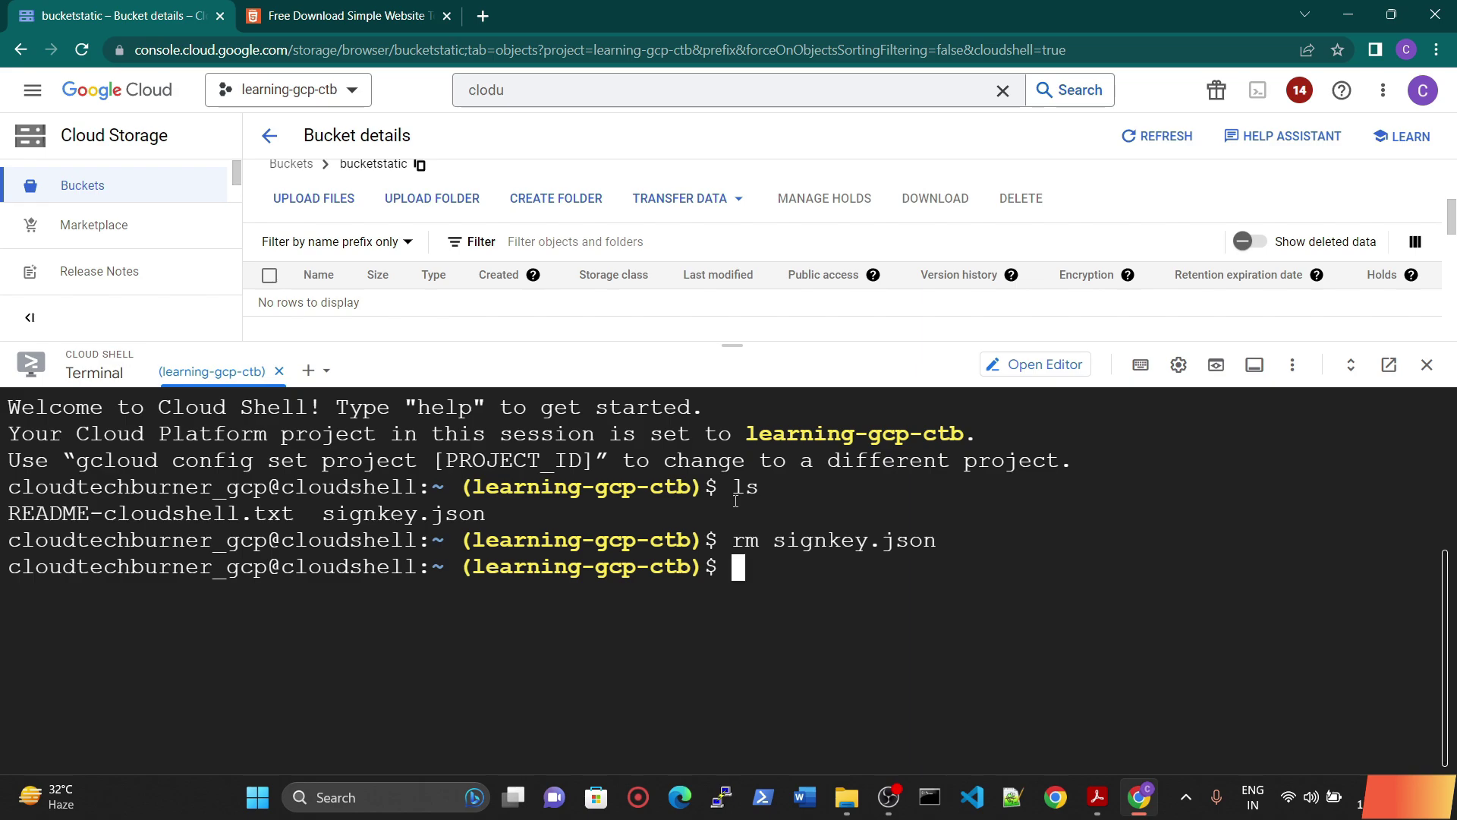
List the home directory's files again, and clear the terminal screen.
type("ls")
key("Return")
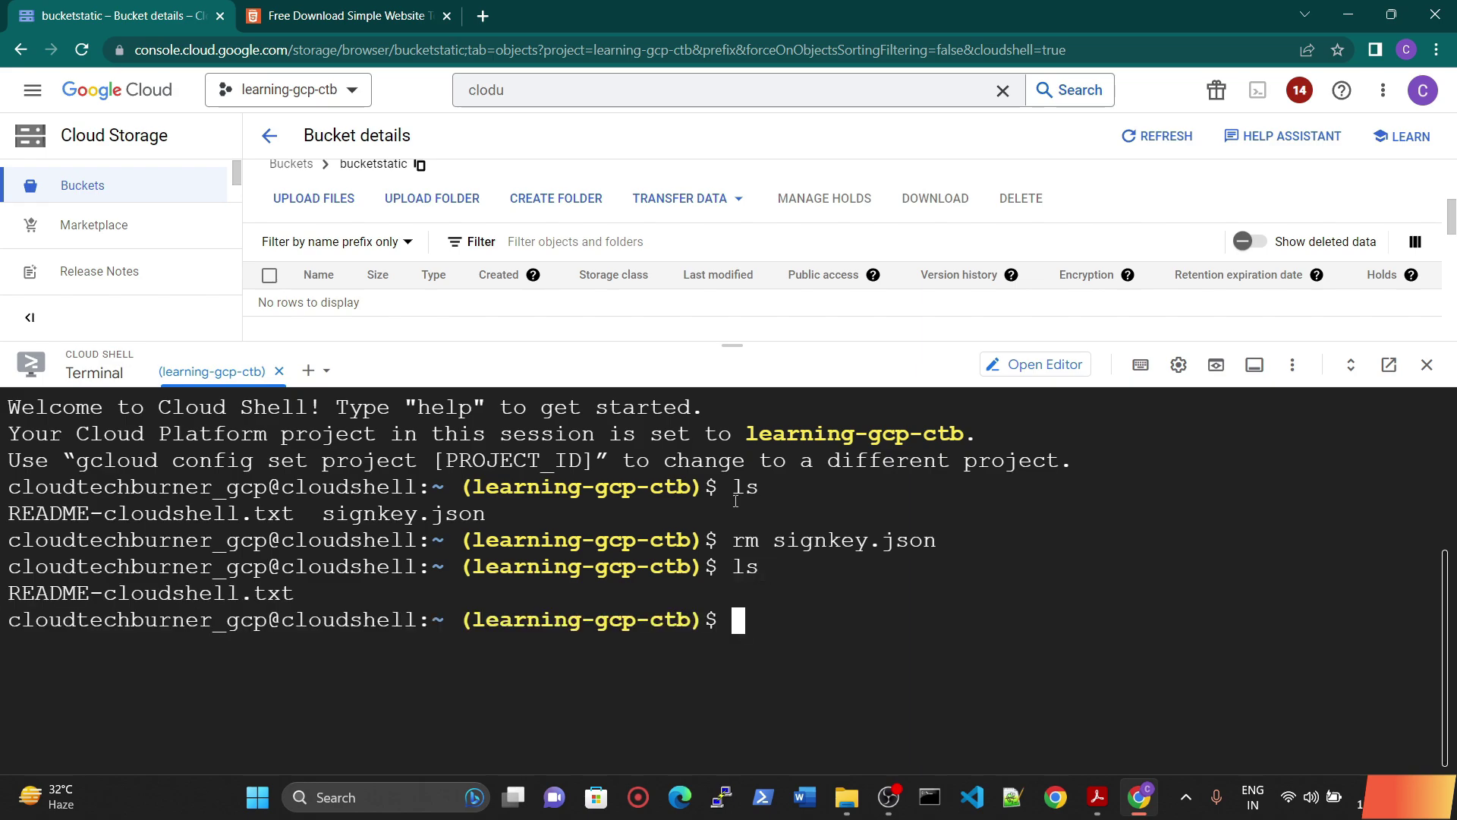
type("clear")
key("Return")
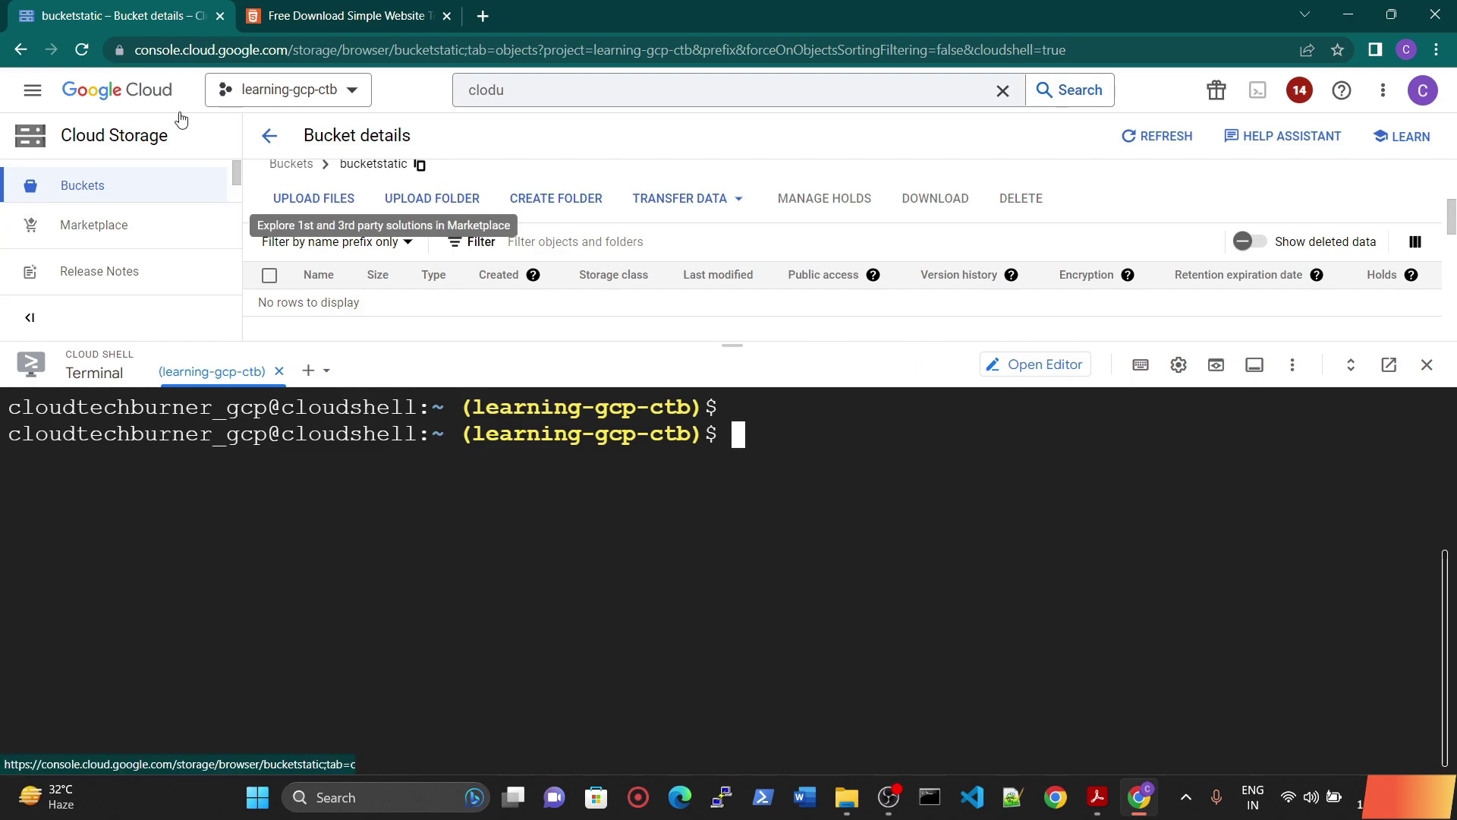
Switch to the lab notes PDF in Acrobat Reader and highlight the handwritten html5webtemplates.co.uk address.
left_click(318, 7)
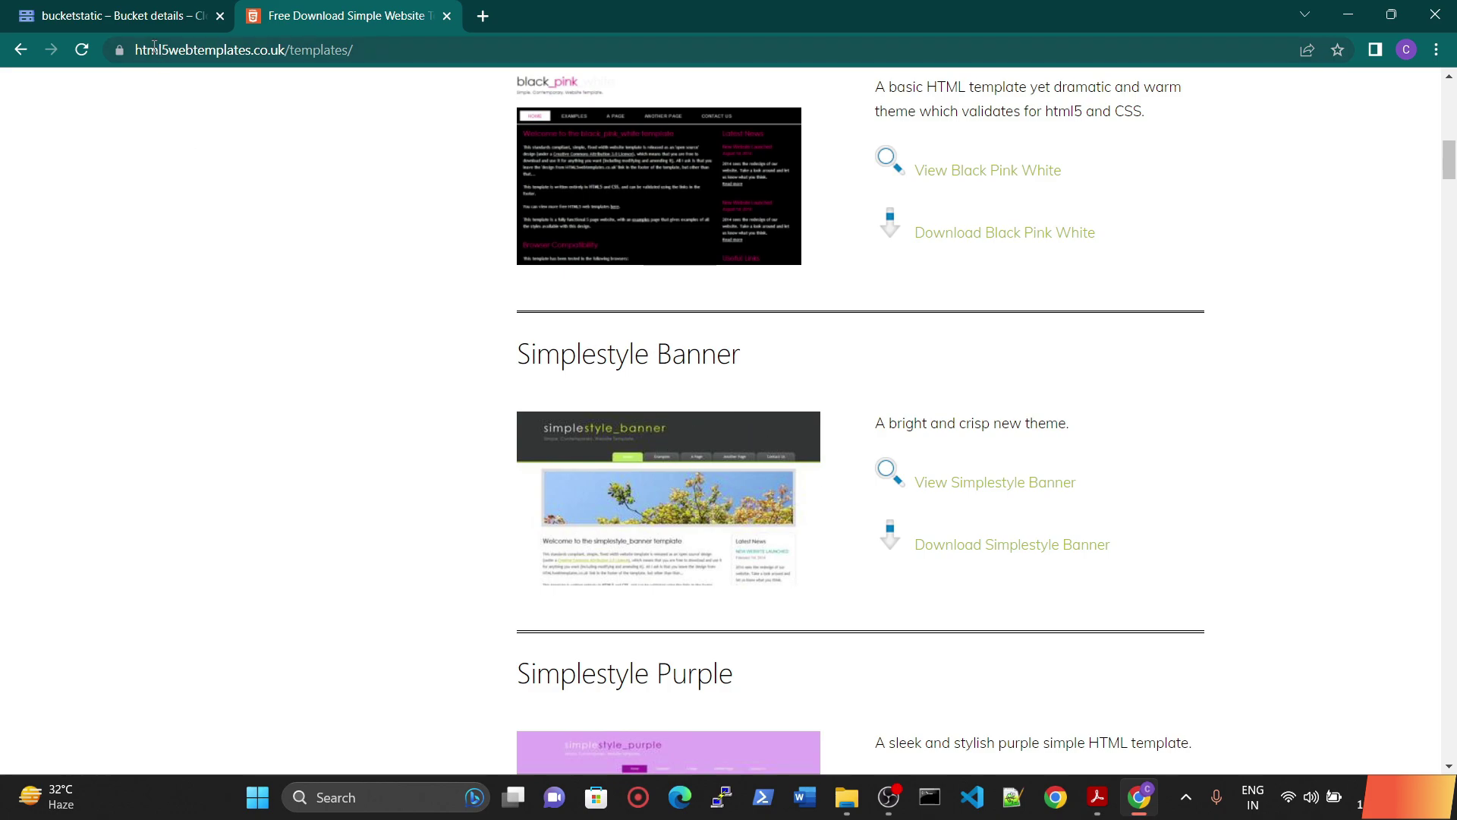
left_click(114, 15)
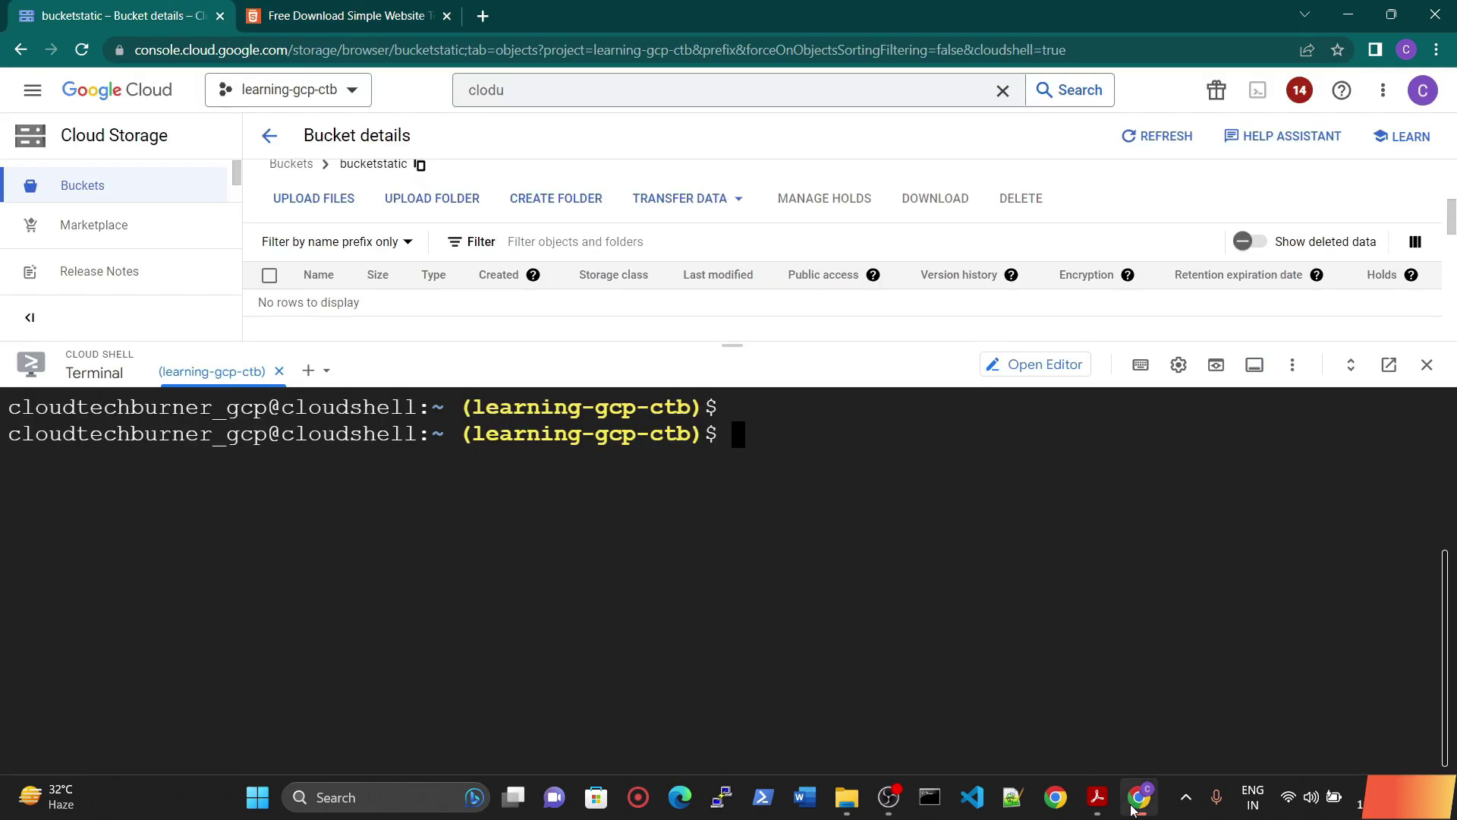
left_click(1097, 796)
scroll(1023, 580, "down", 3)
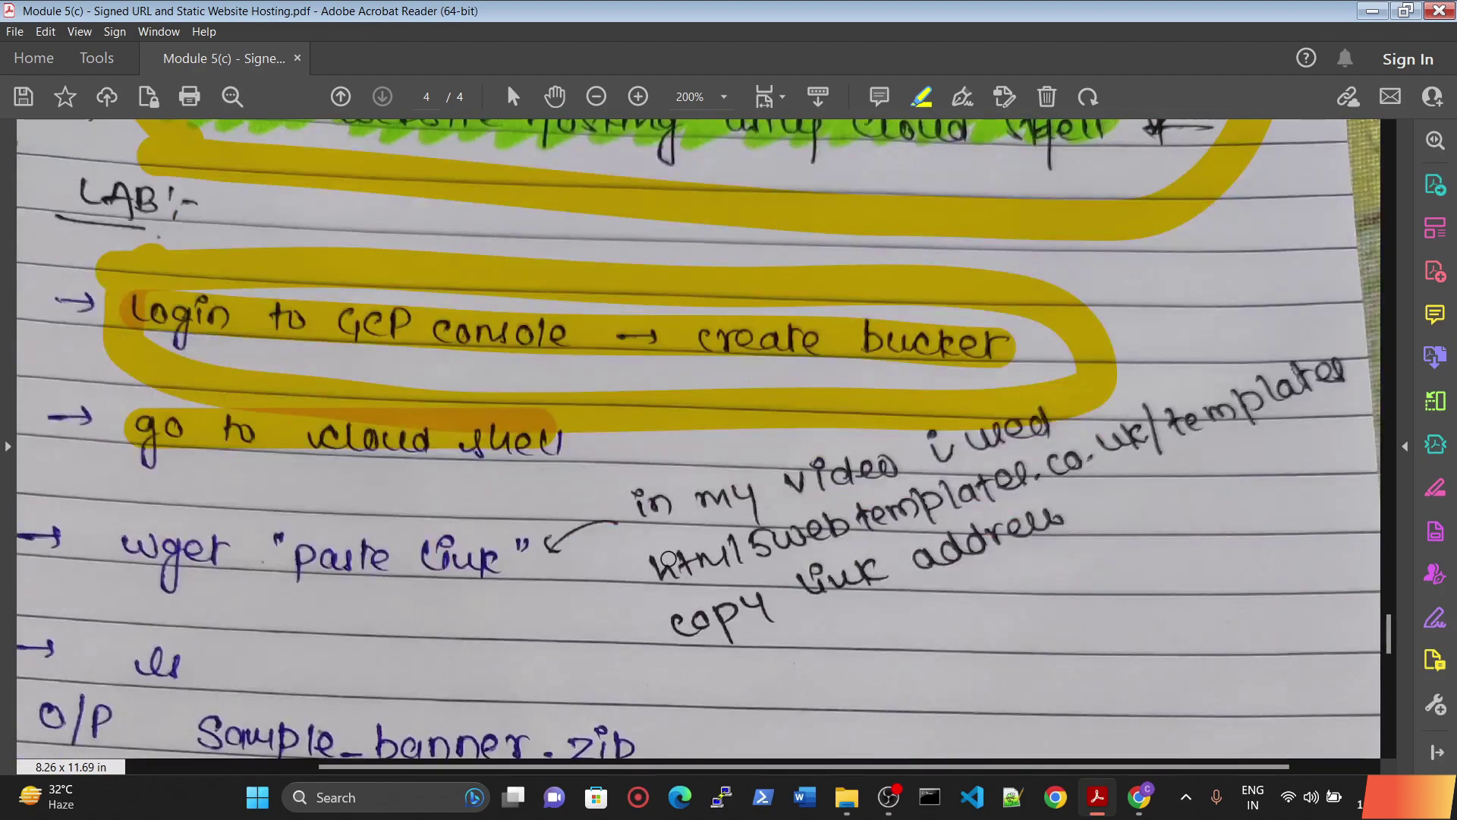
mouse_move(660, 569)
left_mouse_down()
mouse_move(938, 503)
mouse_move(1146, 429)
left_mouse_up()
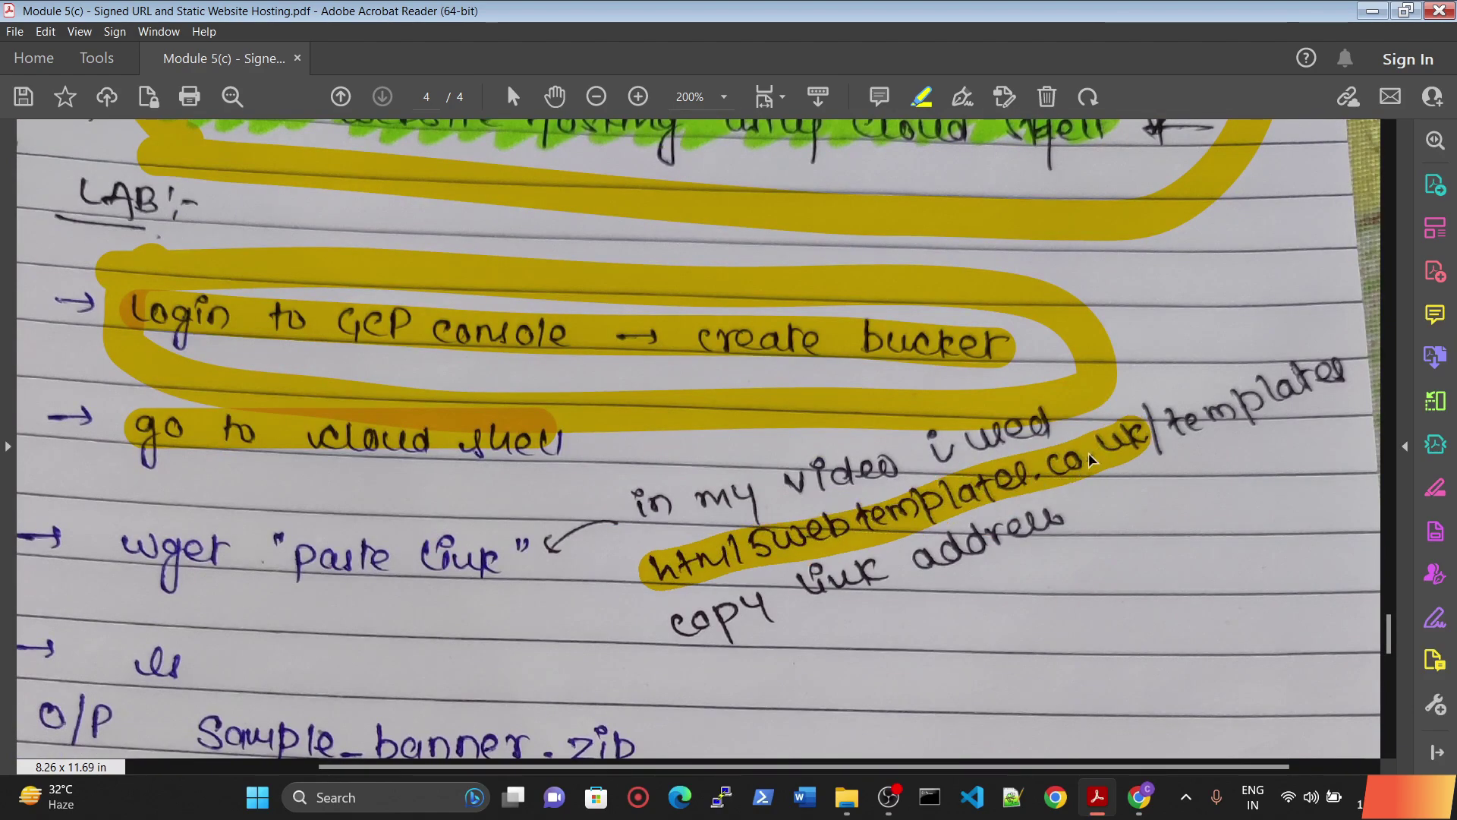
Switch back to Chrome, return to the html5webtemplates.co.uk home page and open its Website Templates page.
left_click(1138, 797)
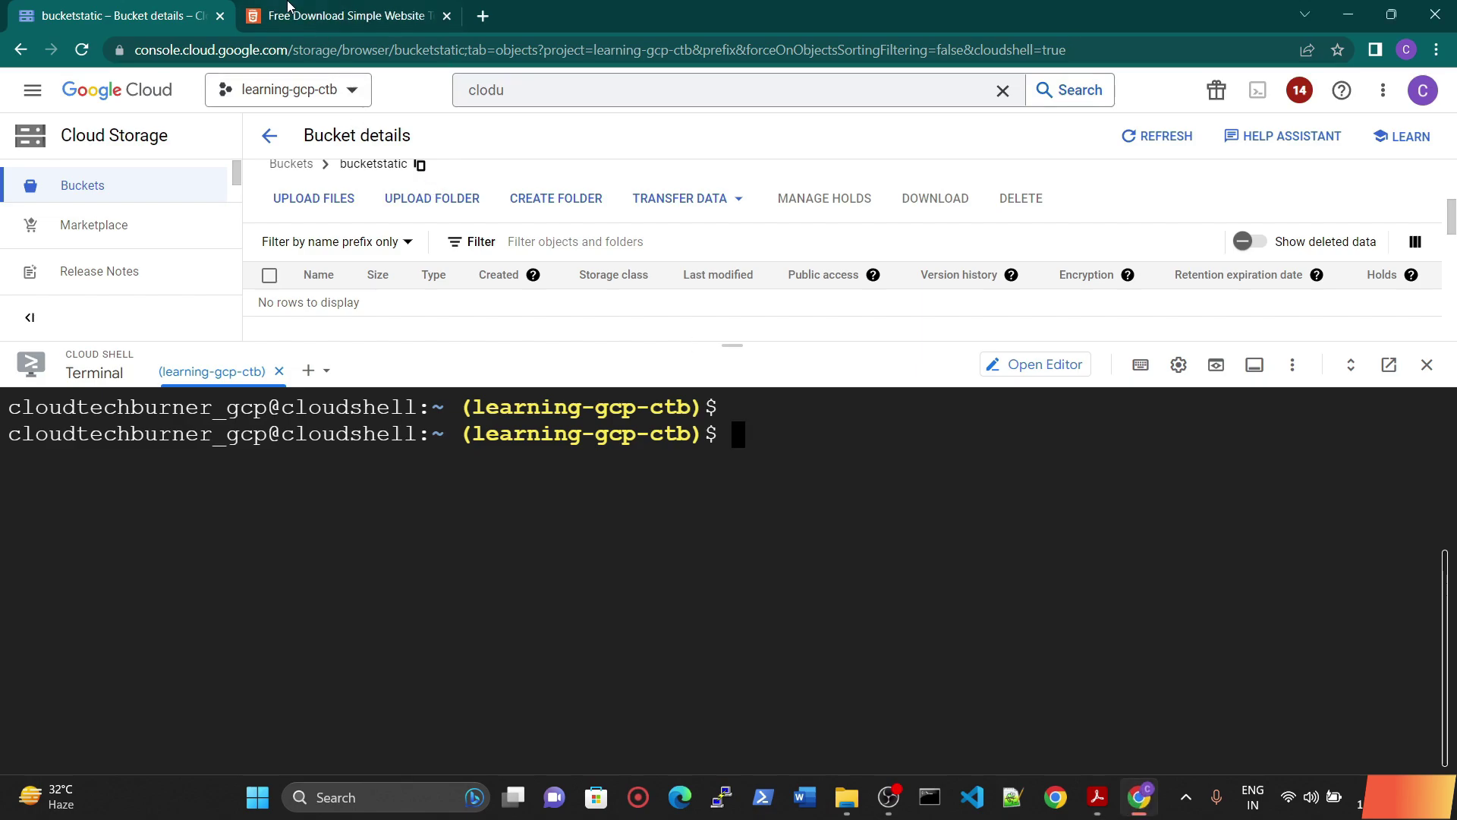
left_click(341, 15)
left_click(20, 49)
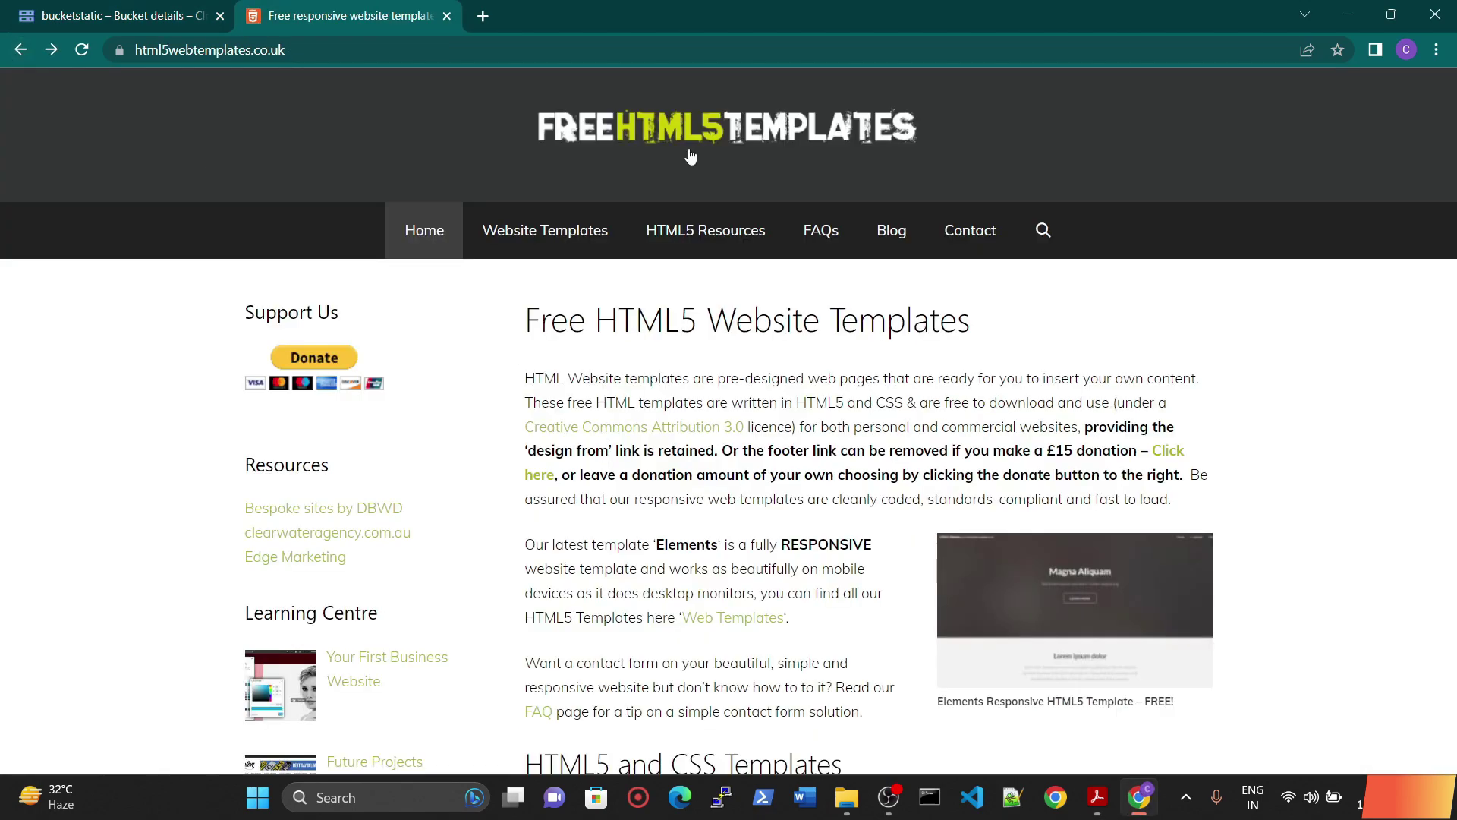
left_click(1098, 795)
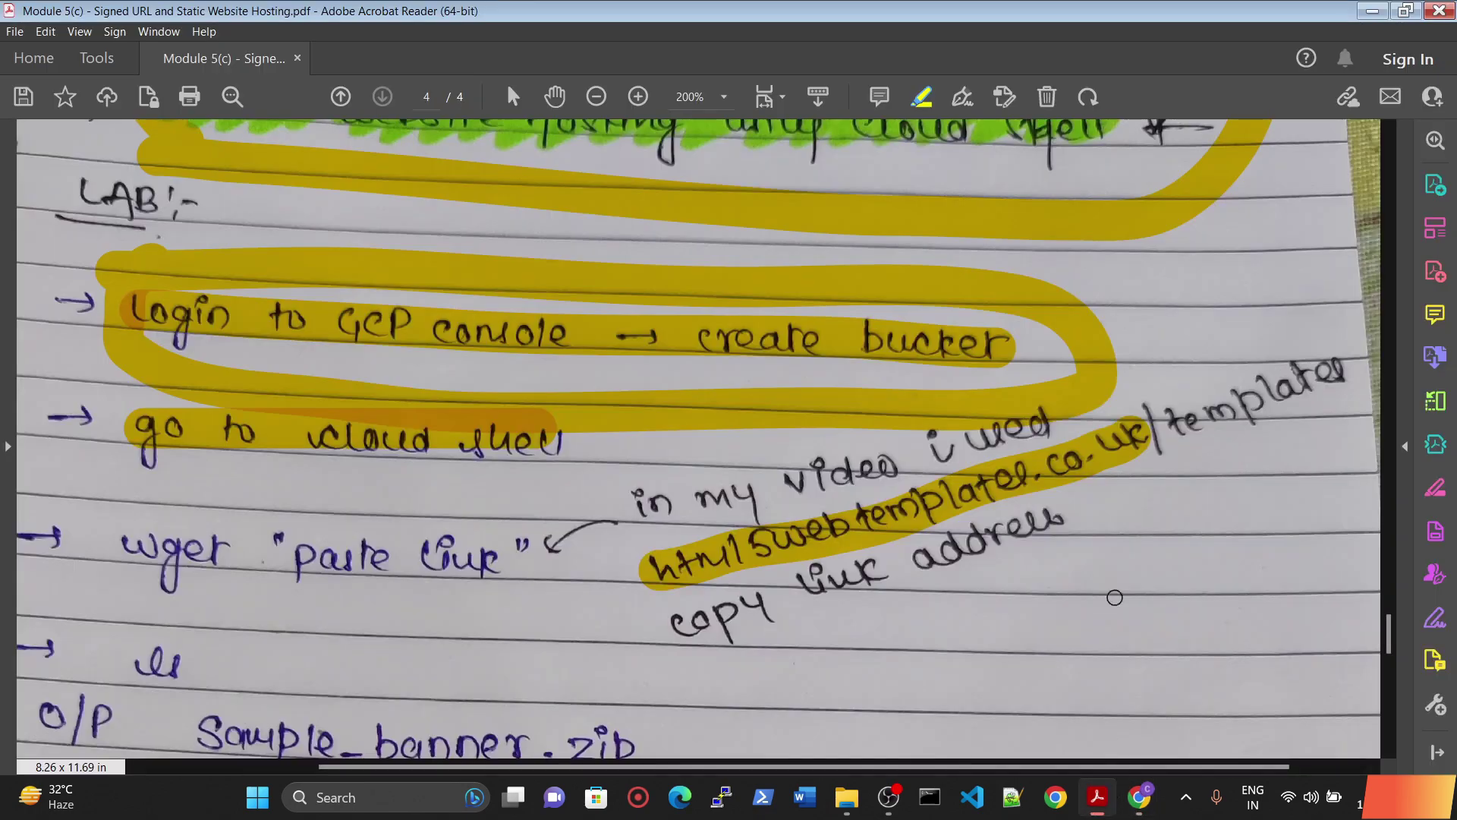
left_click(1147, 803)
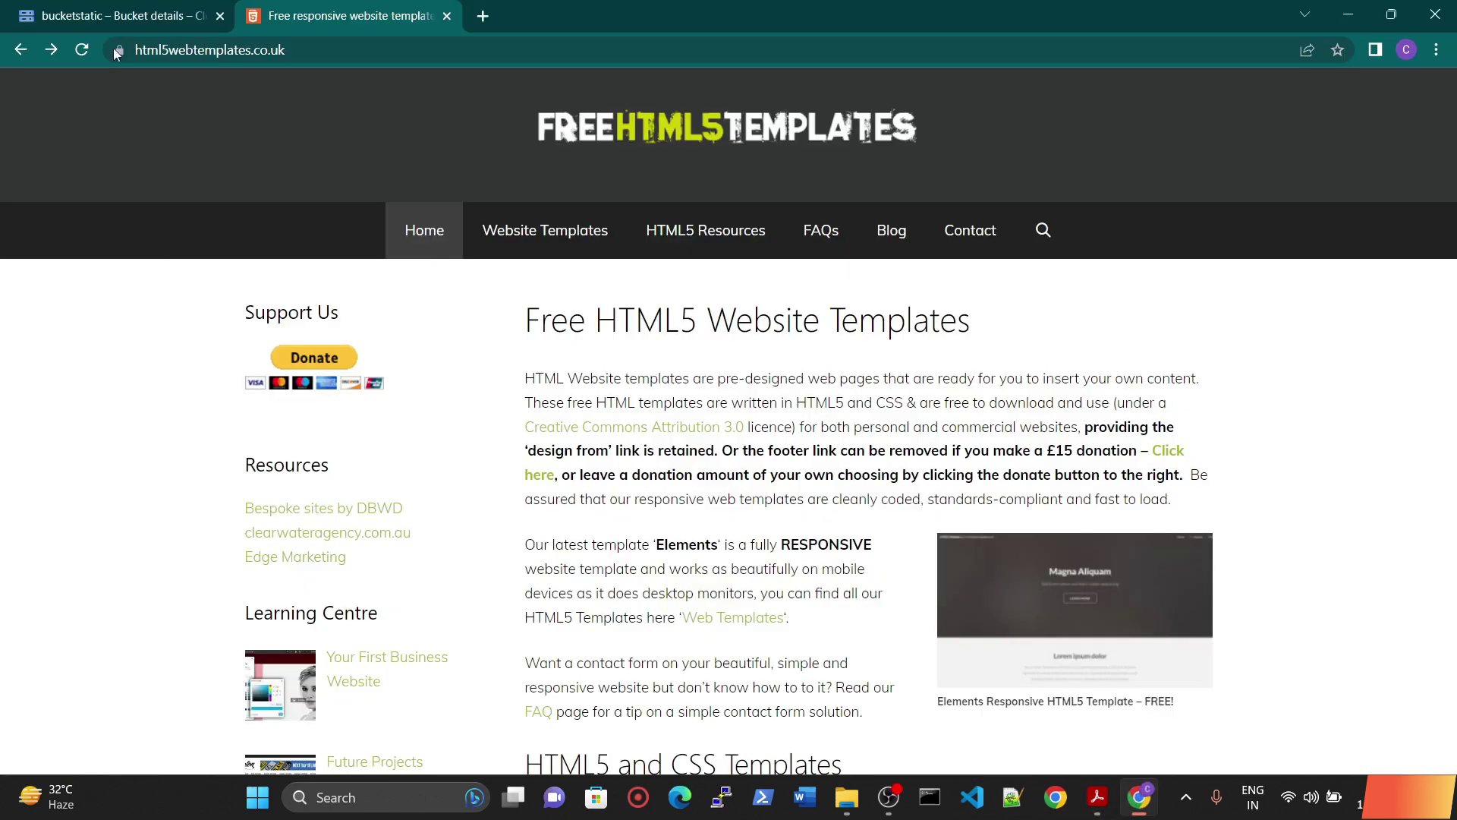
left_click(544, 237)
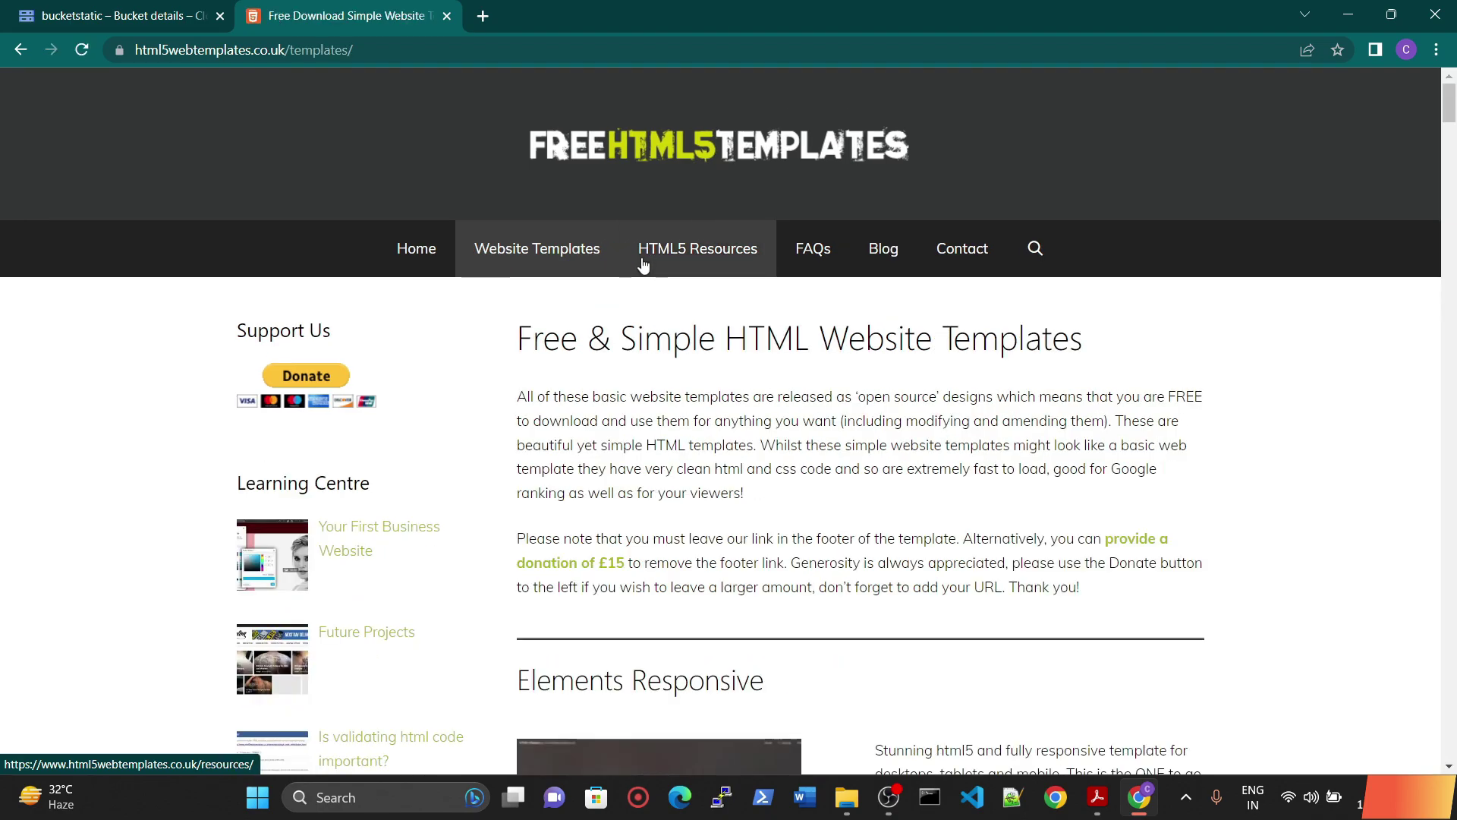
Find the Simplestyle Banner template and copy the address of its download link.
scroll(695, 315, "down", 3)
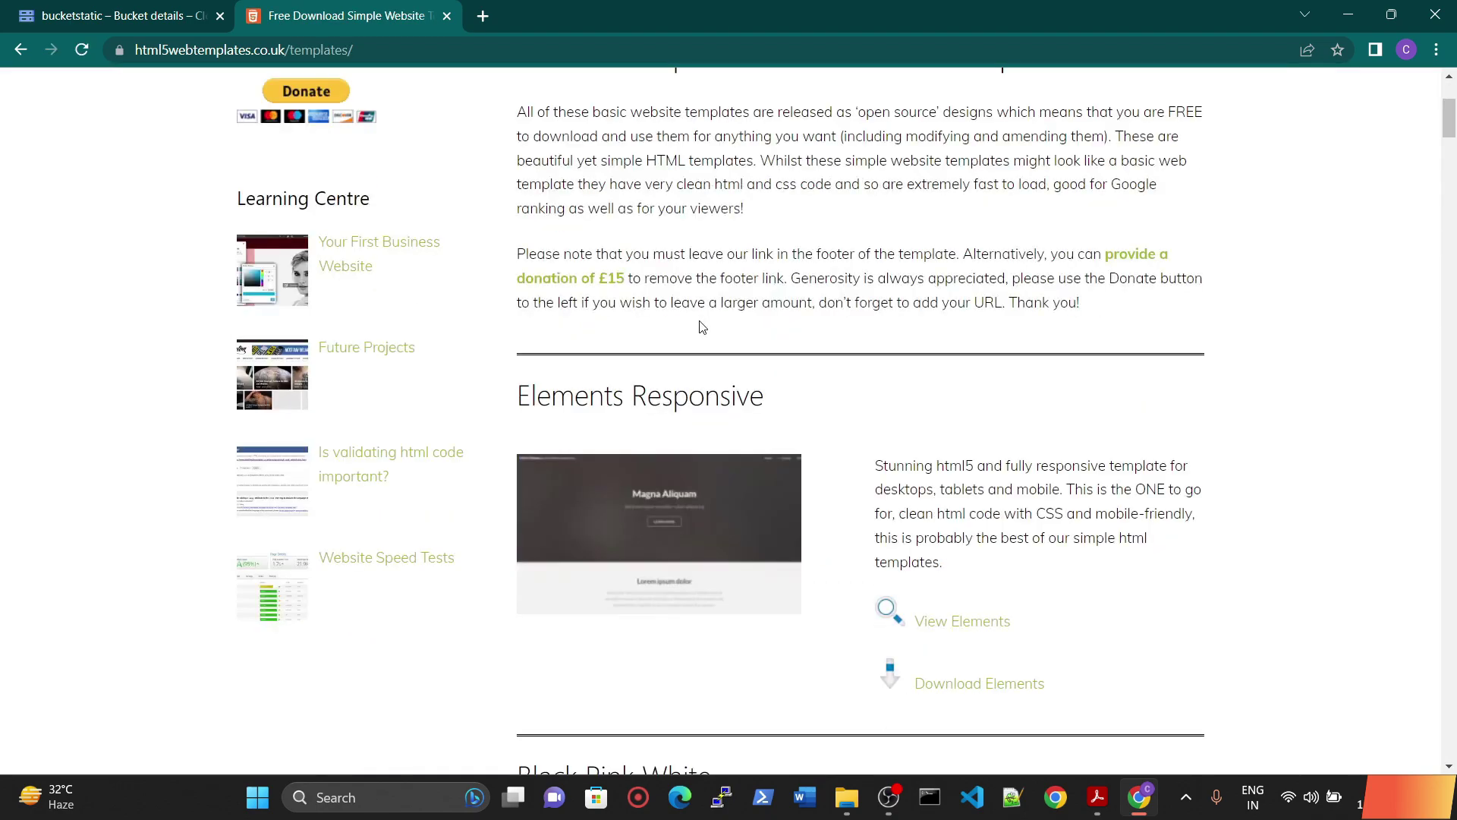
scroll(700, 327, "down", 5)
scroll(699, 334, "down", 4)
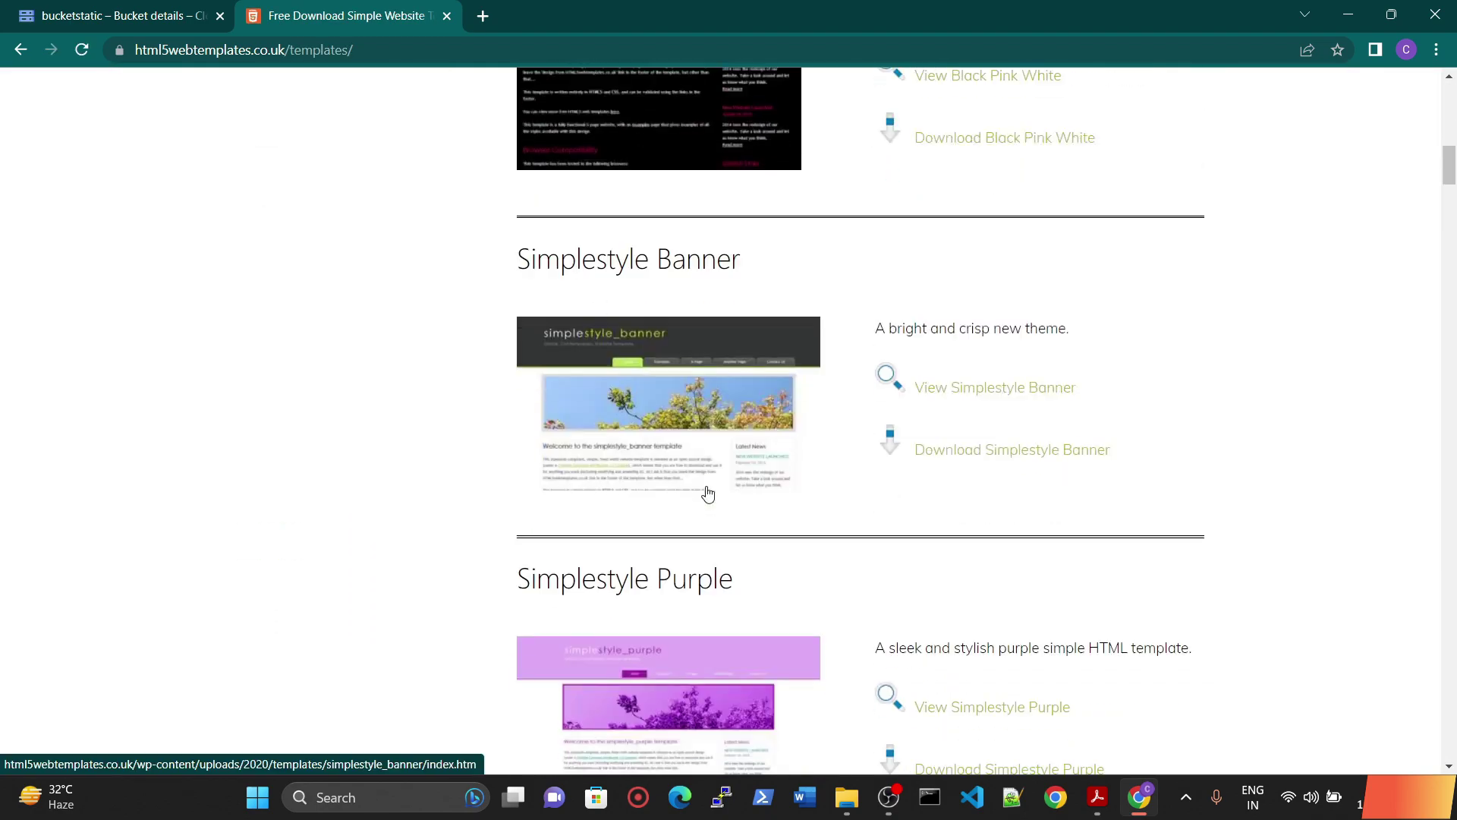
right_click(978, 455)
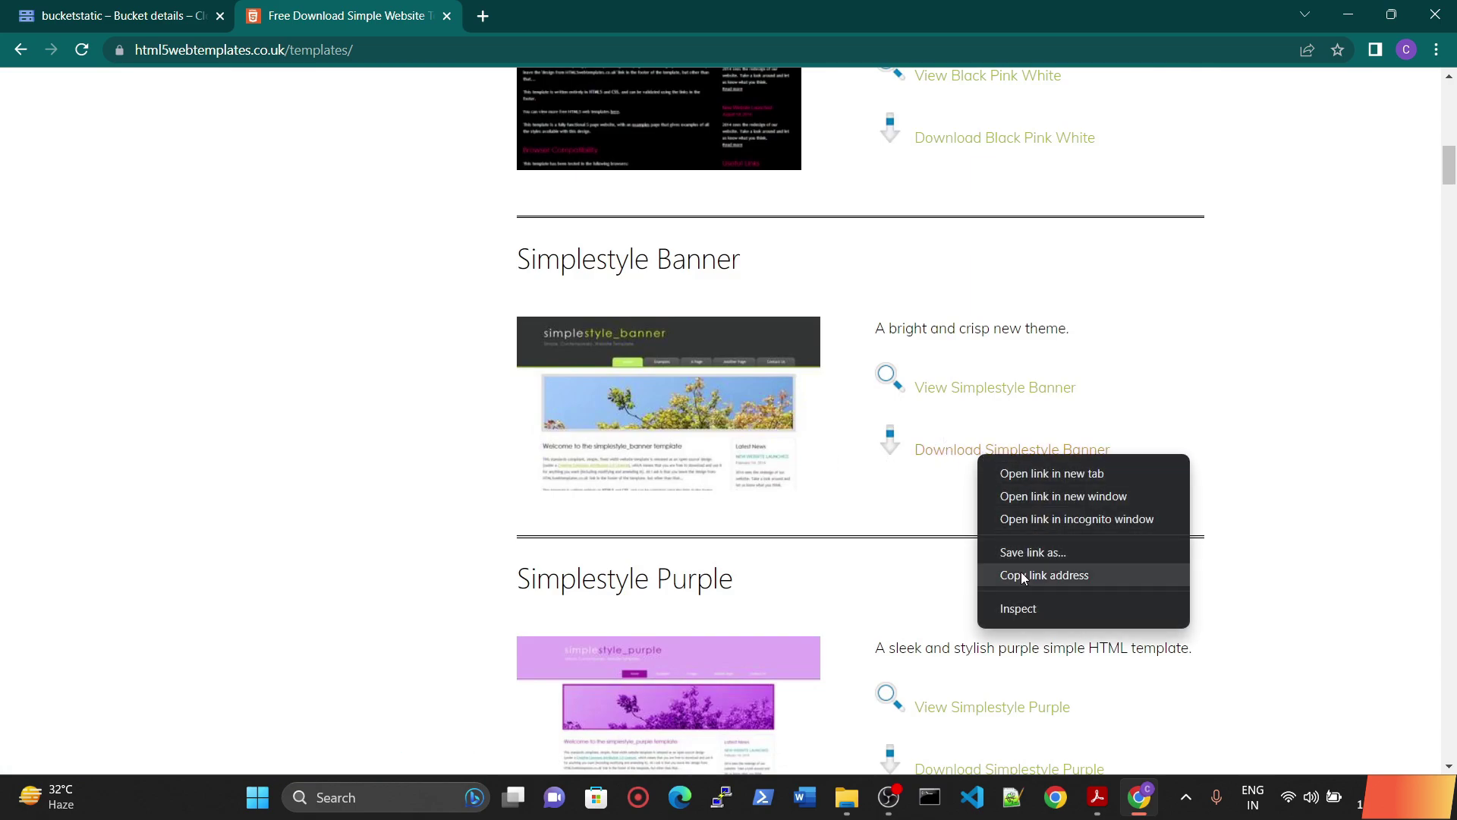
left_click(1021, 575)
right_click(979, 454)
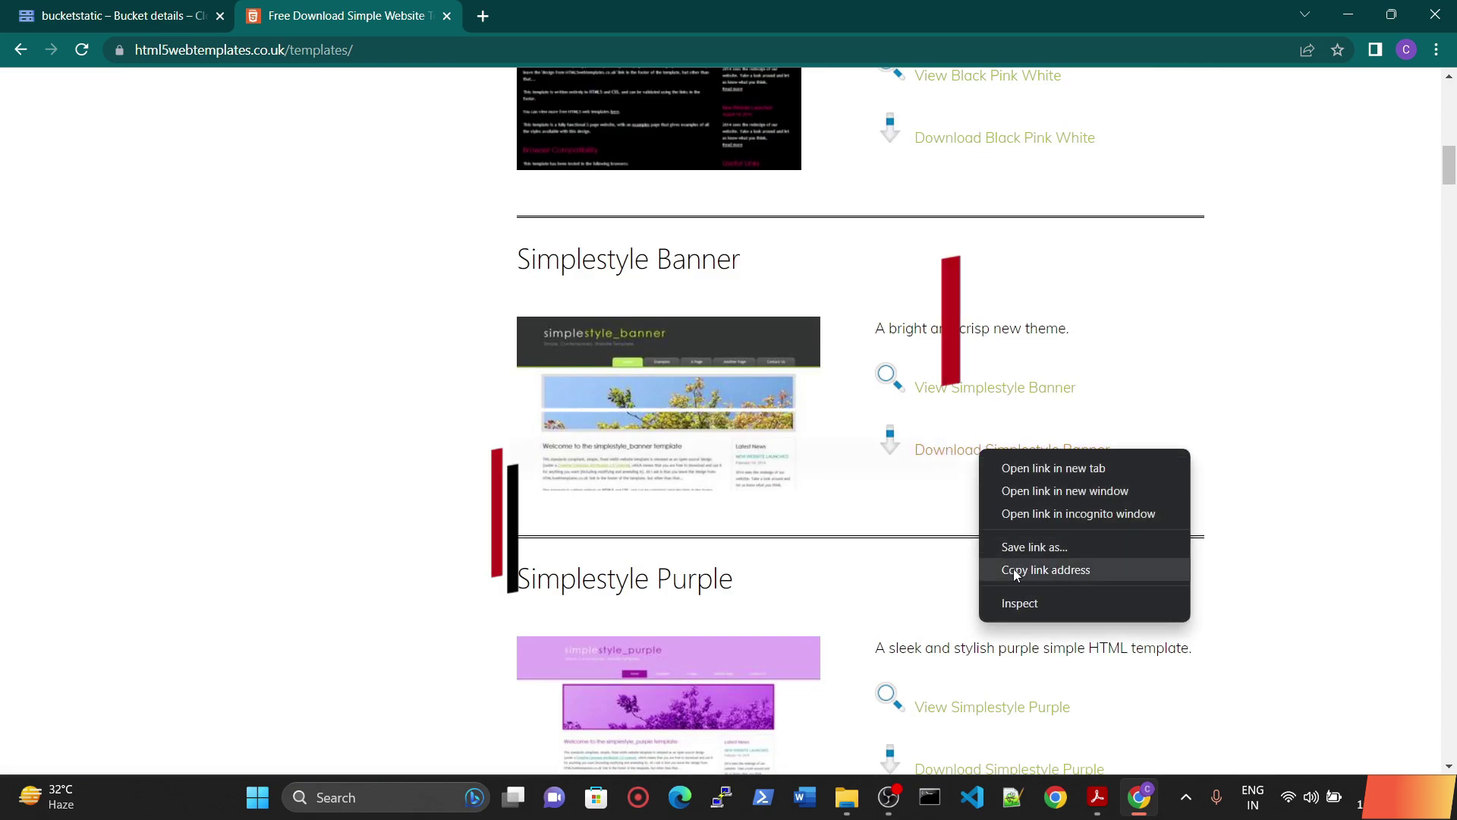
right_click(968, 428)
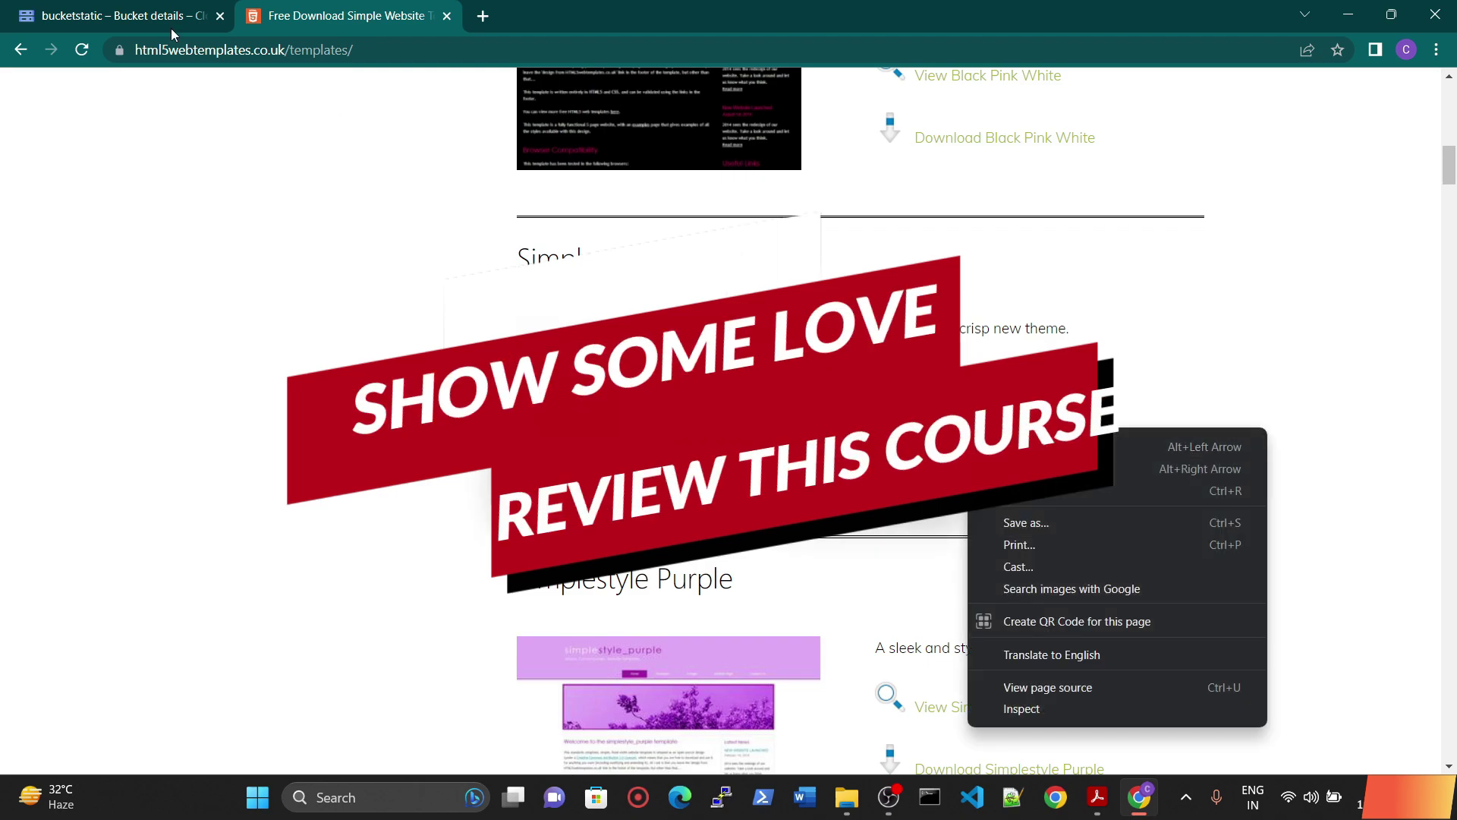
Download simplestyle_banner.zip into Cloud Shell by running wget with the copied link address.
left_click(84, 7)
left_click(171, 8)
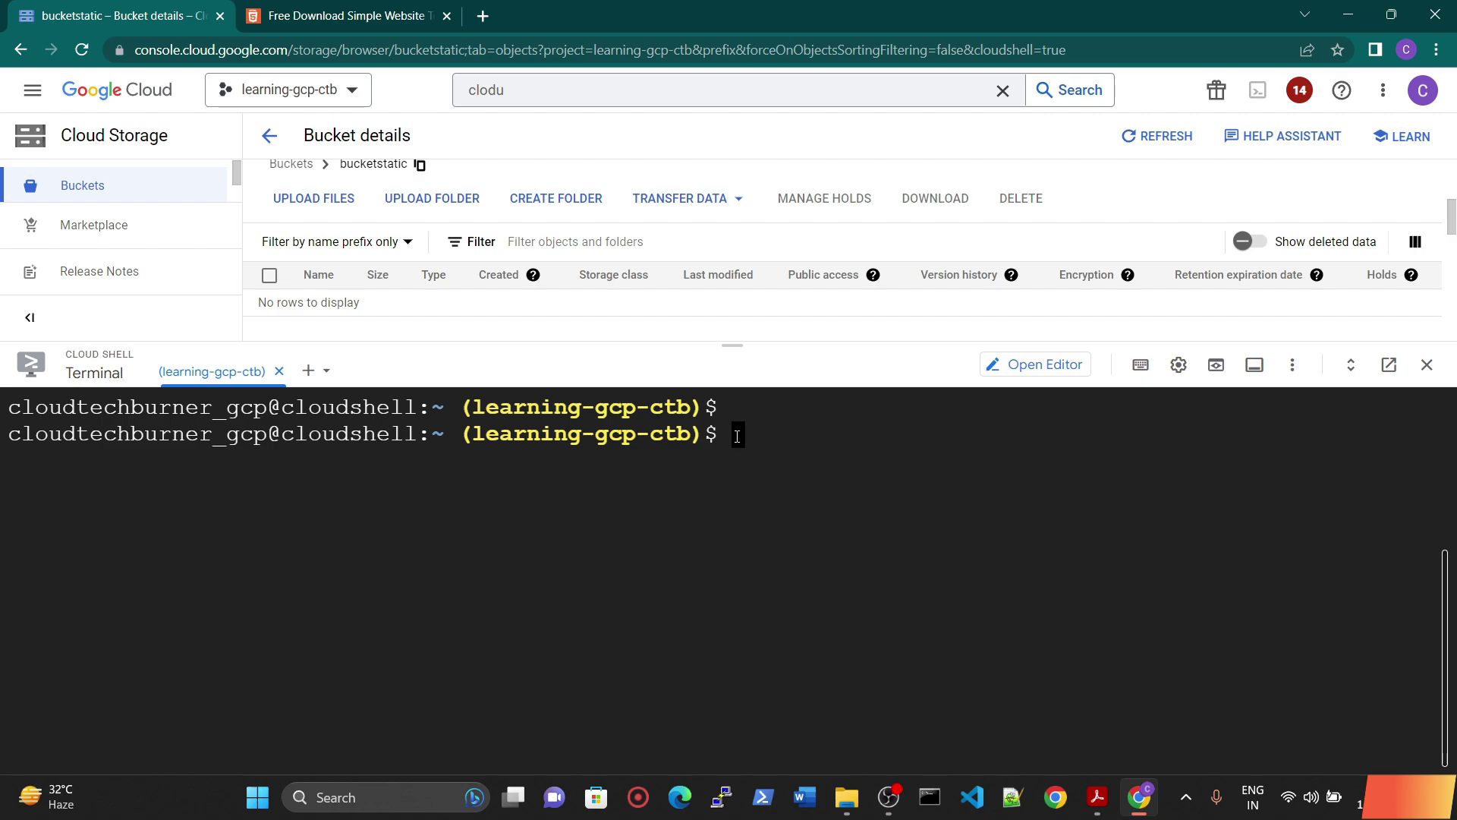
type("wget")
key("ctrl+v")
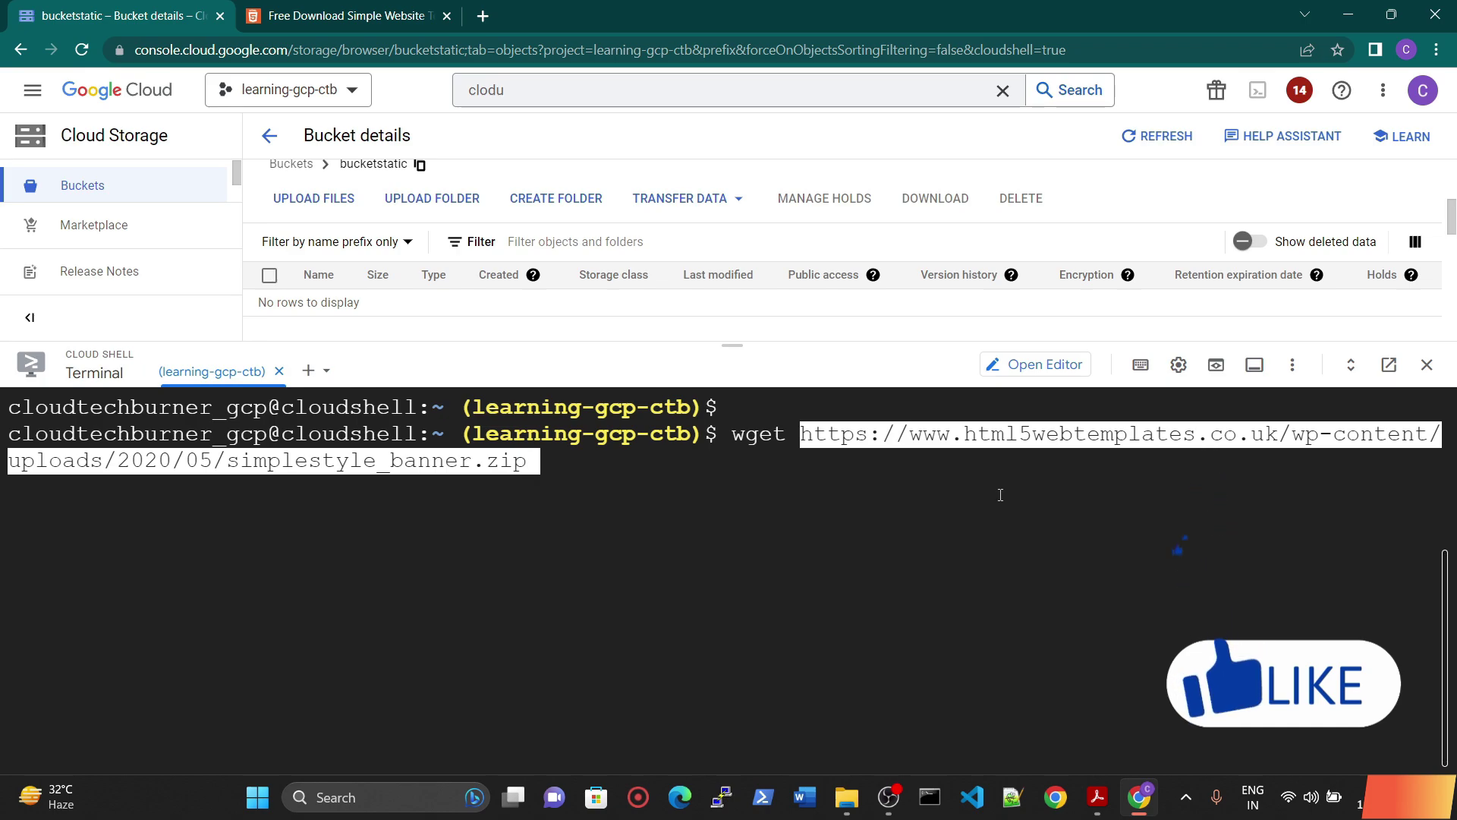
key("Return")
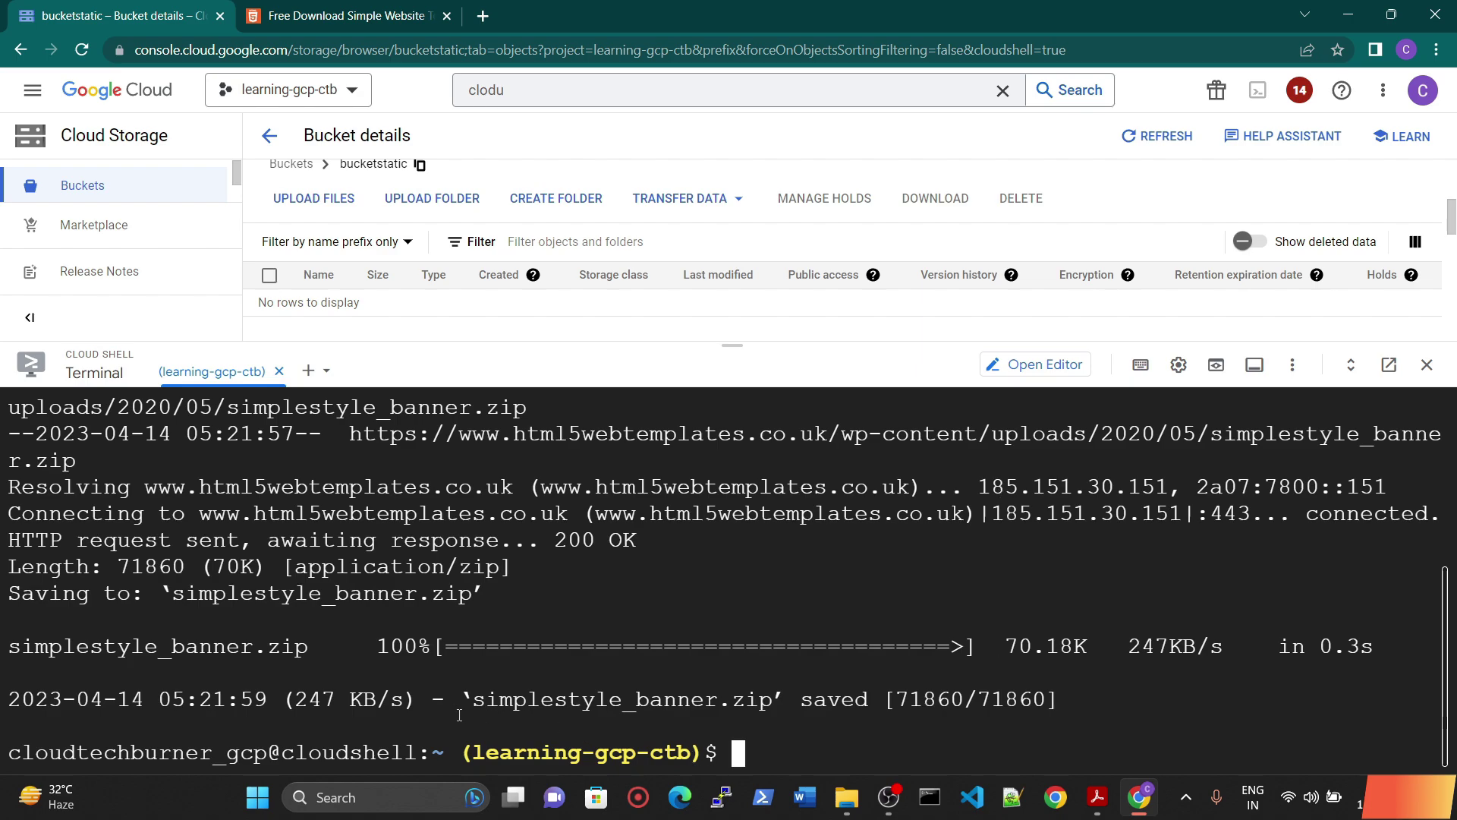
Mark the saved zip's name in the wget output and highlight Sample_banner in the Acrobat Reader lab notes.
left_click_drag(472, 700, 768, 702)
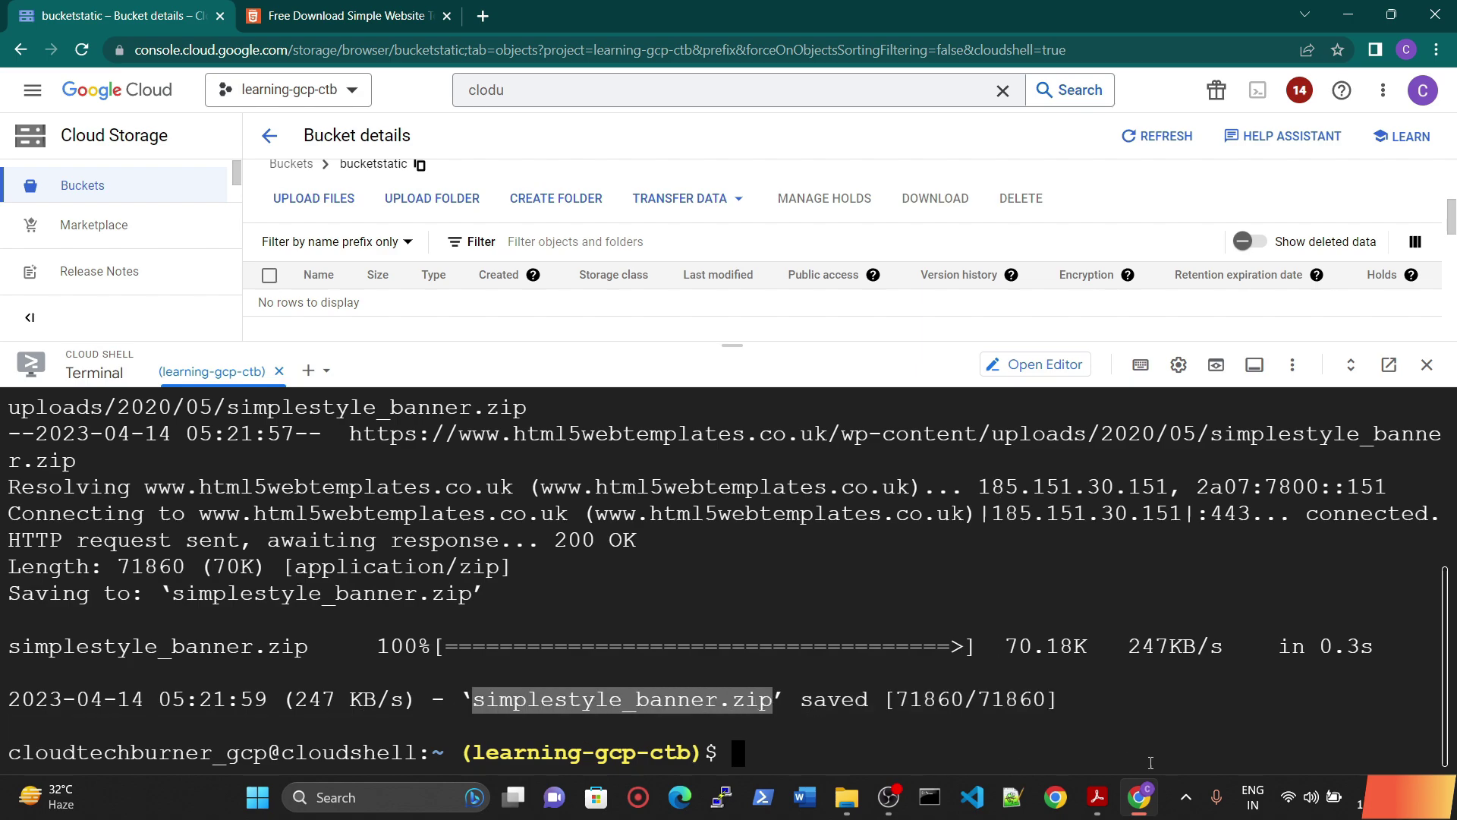
left_click(1097, 797)
scroll(728, 611, "down", 3)
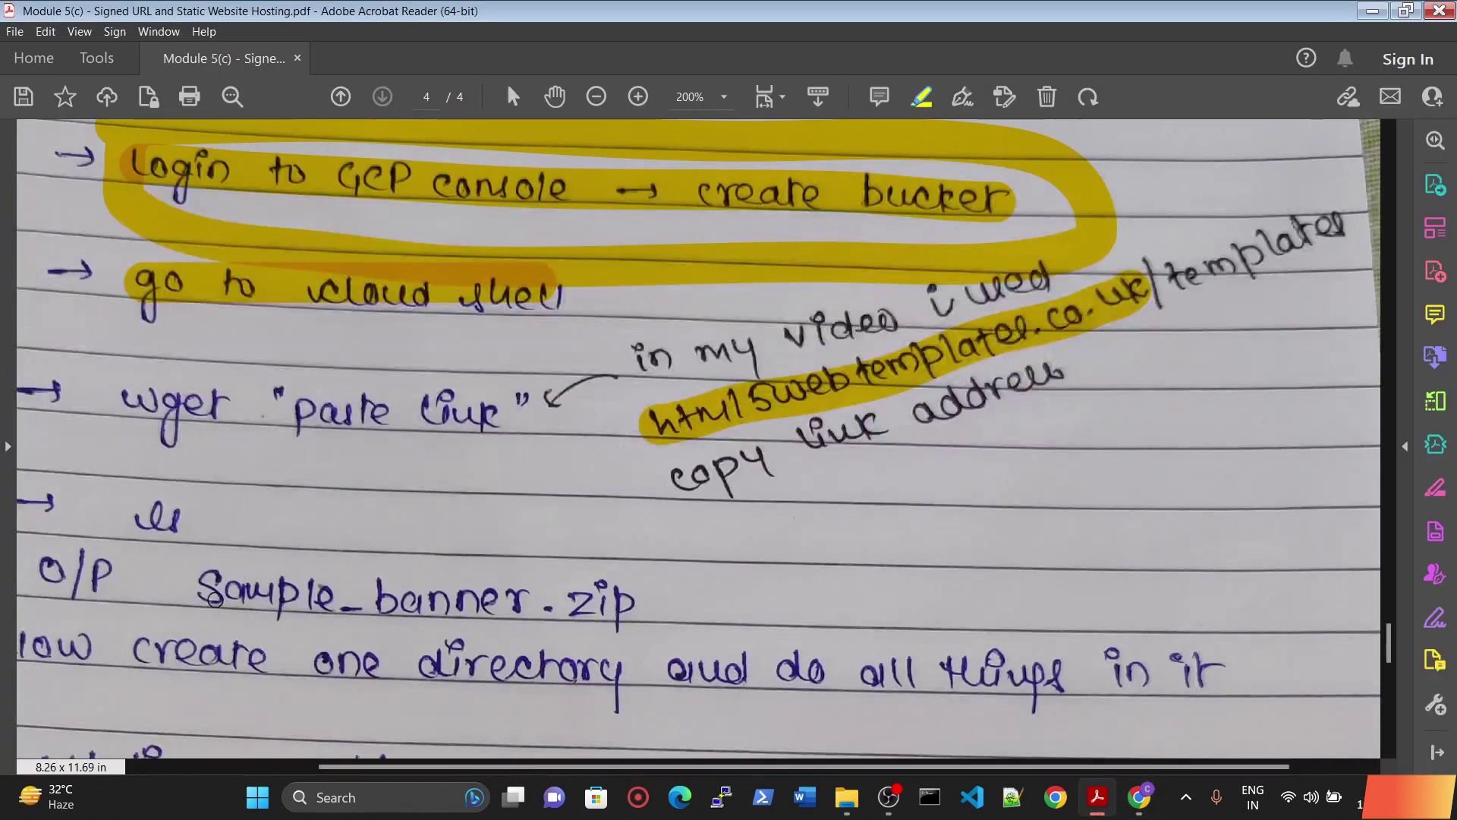
left_click_drag(215, 600, 540, 597)
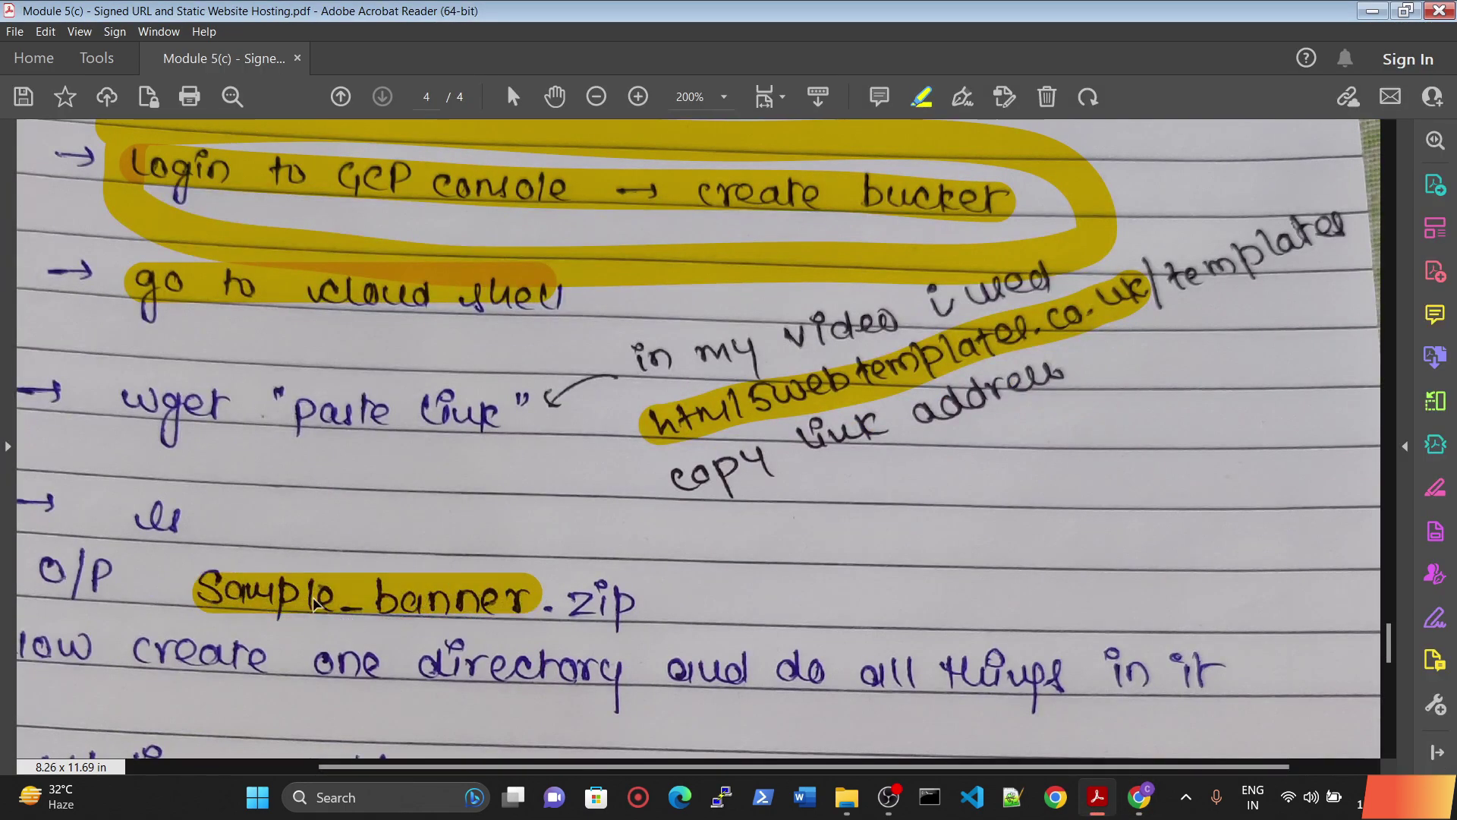
Return to Cloud Shell in Chrome and list the home directory's files to check the download.
left_click(1138, 796)
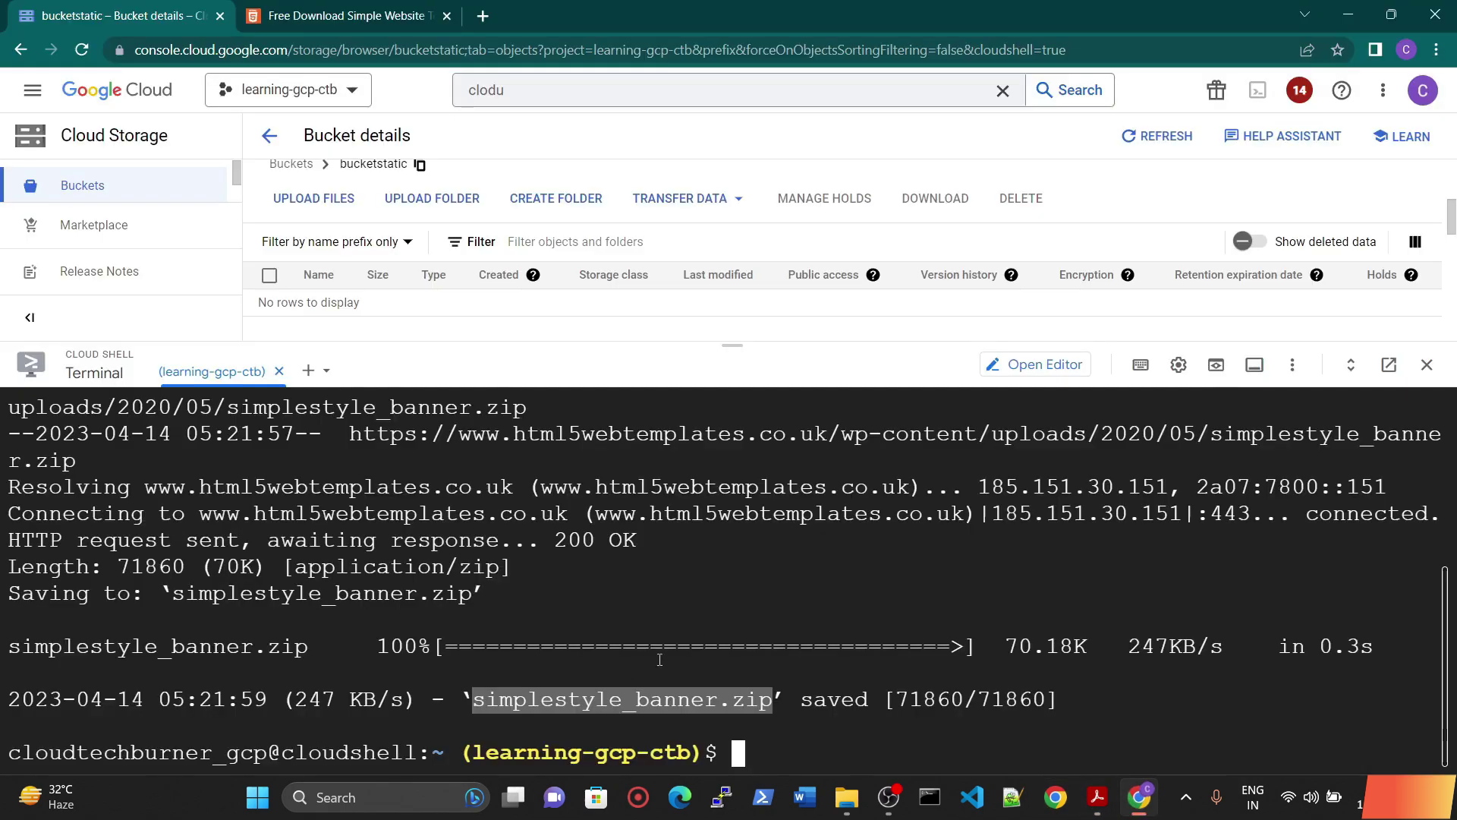
left_click(740, 752)
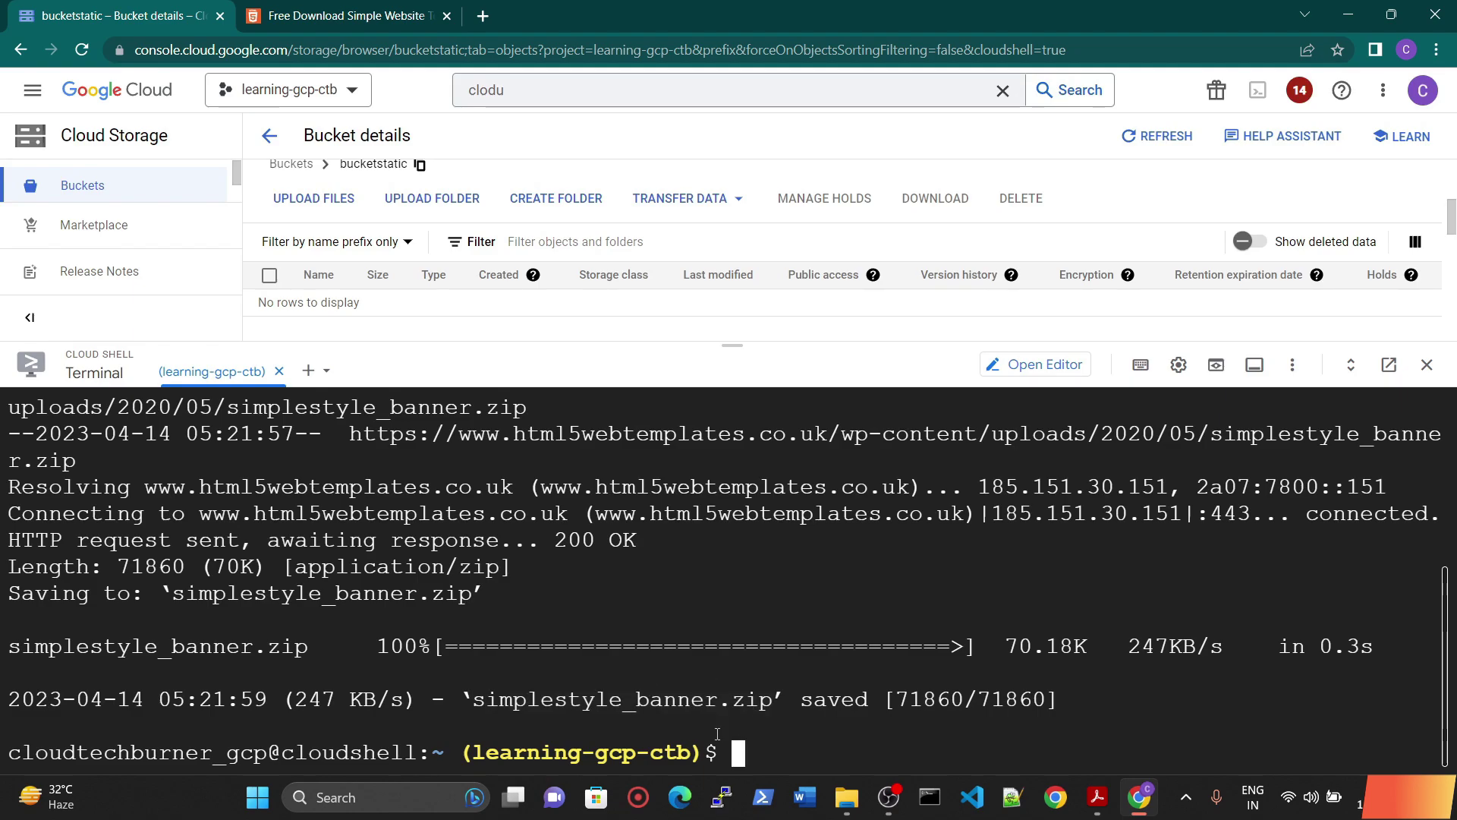
type("ls")
key("Return")
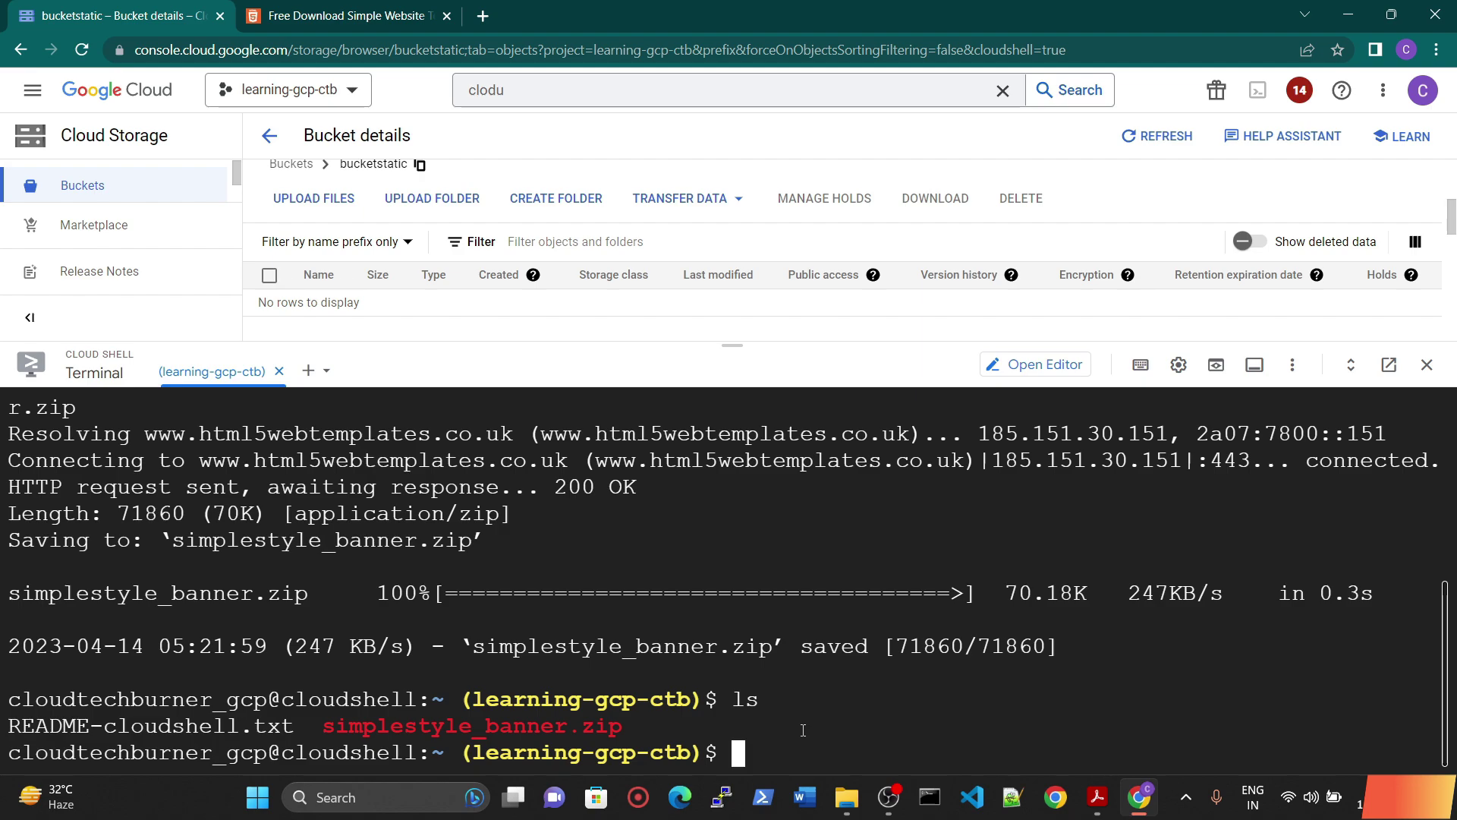
Create a directory named website in the Cloud Shell home directory and list the contents.
type("mkdir website")
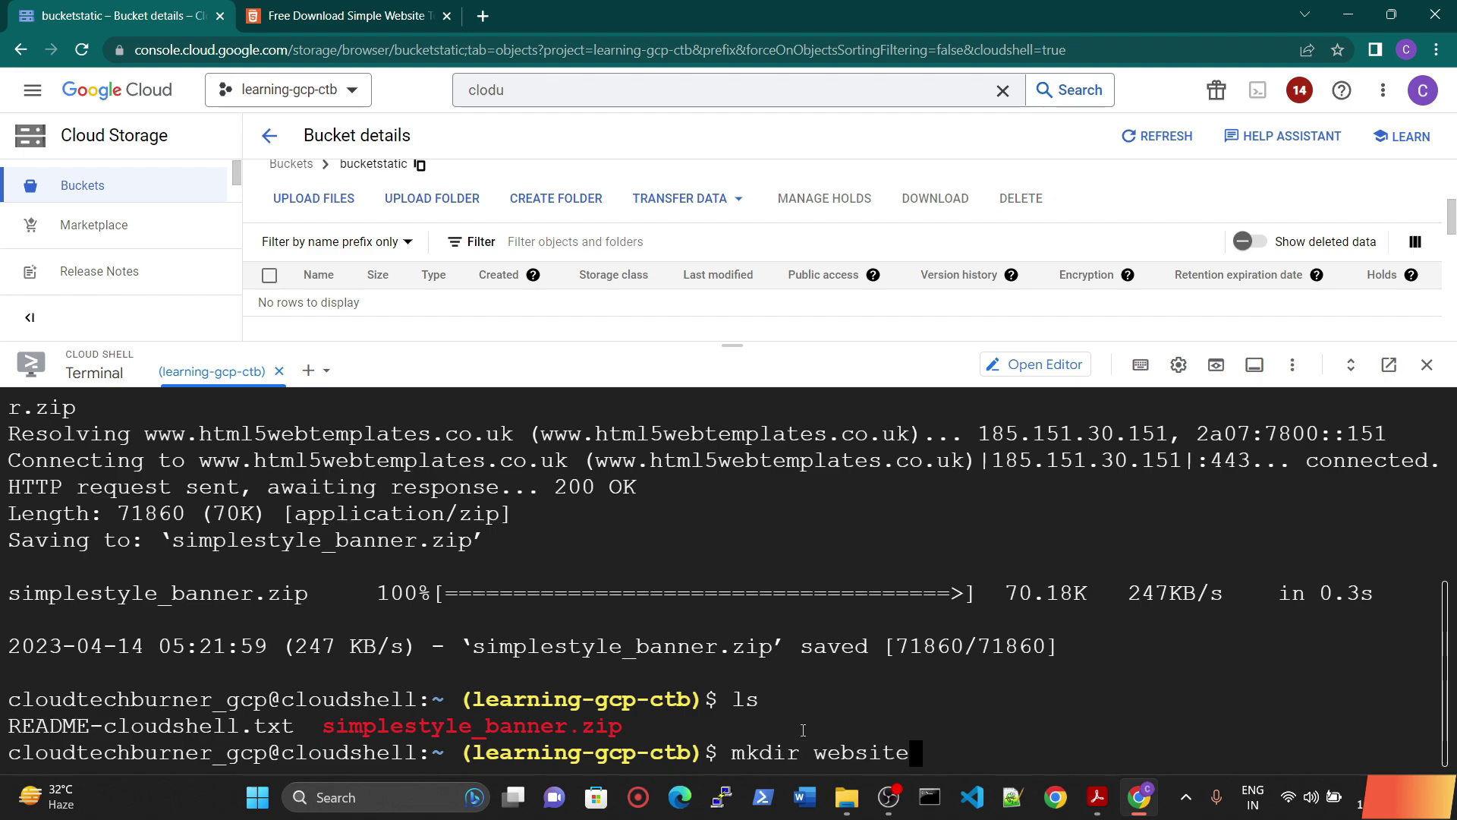
key("Return")
type("ls")
key("Return")
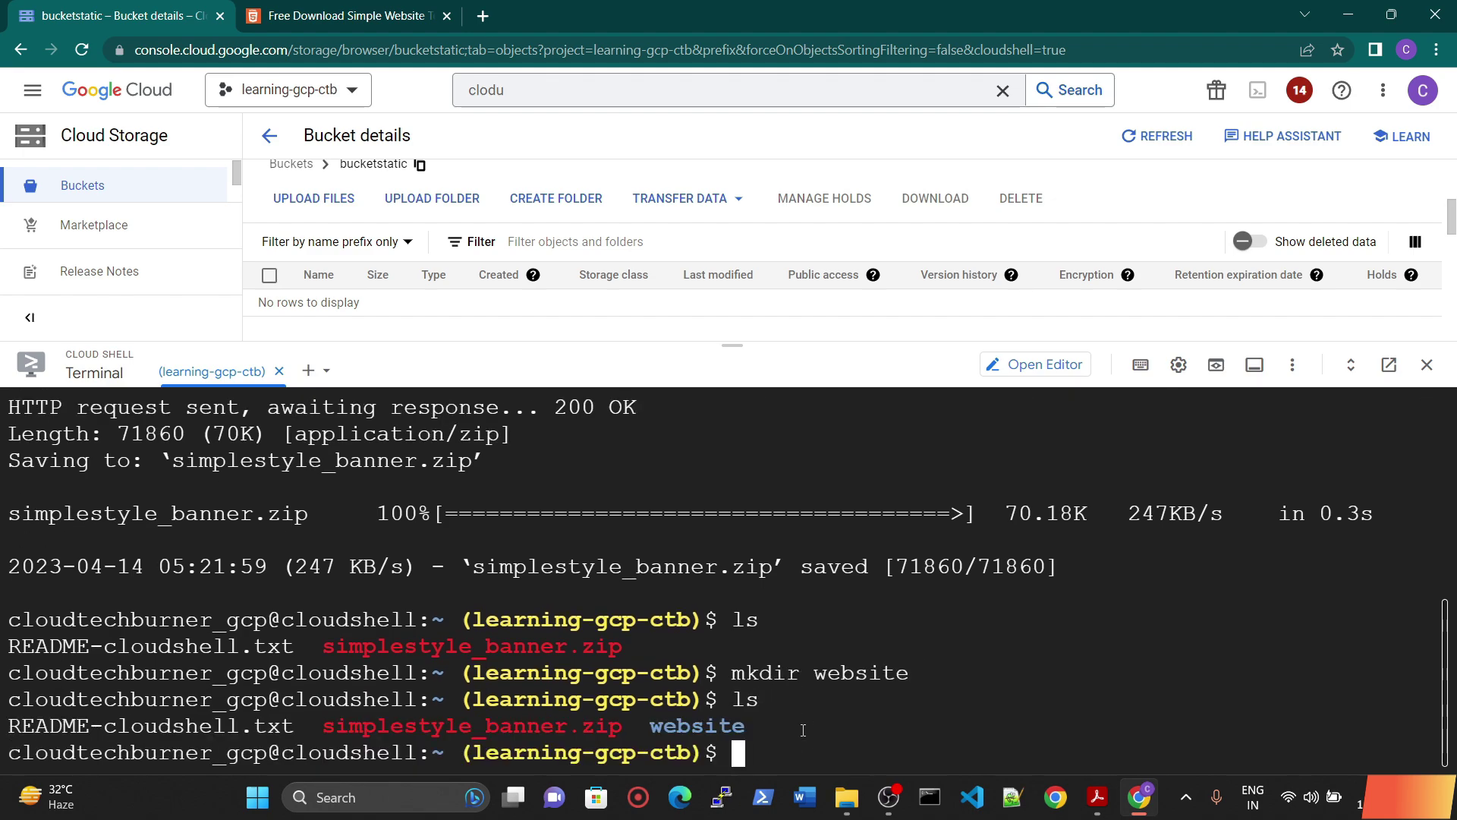
List the home directory's files again on a cleared terminal and enlarge the Cloud Shell pane.
double_click(733, 727)
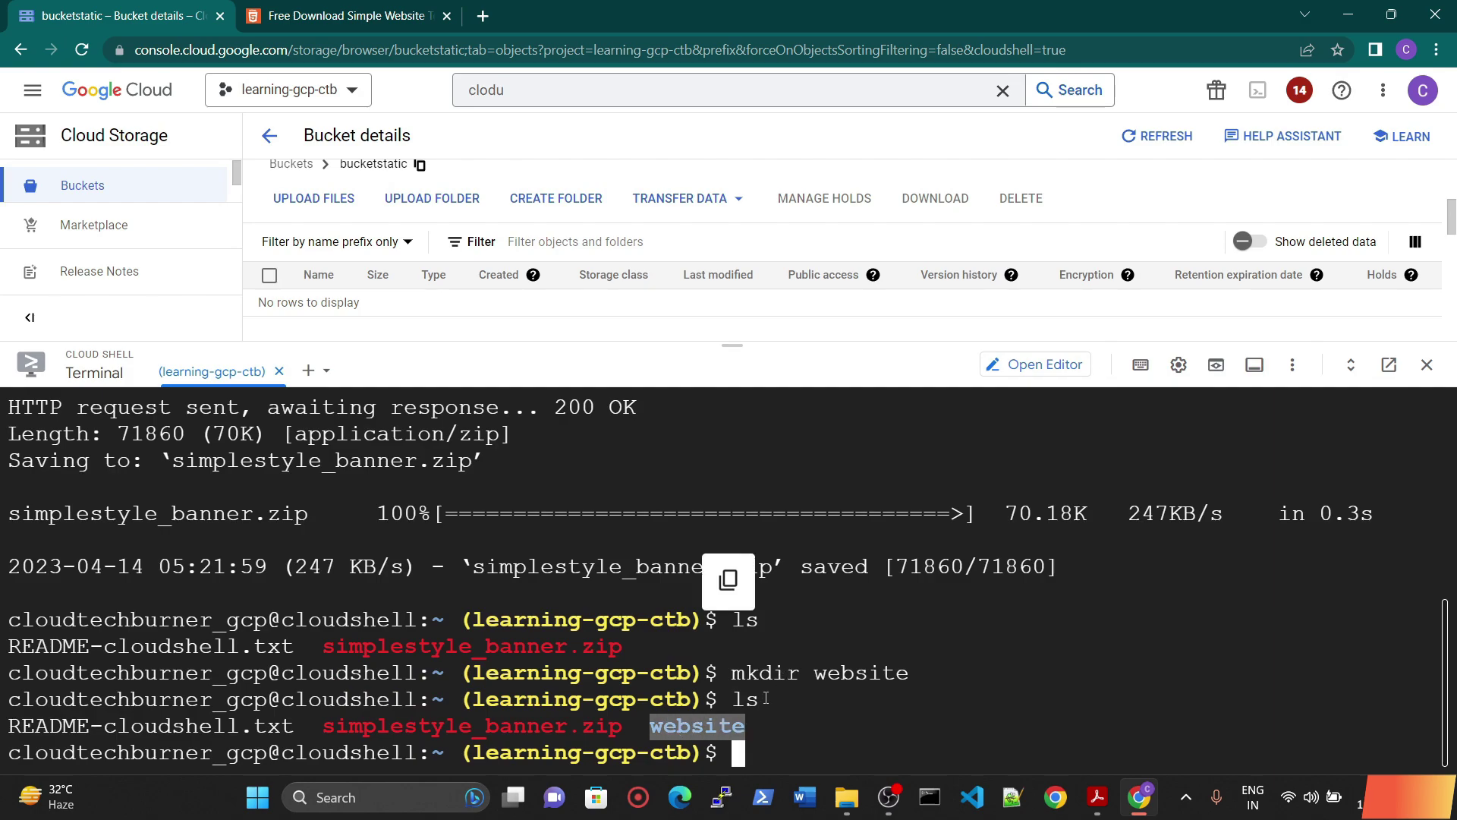
scroll(729, 579, "up", 2)
scroll(797, 768, "down", 2)
left_click(771, 761)
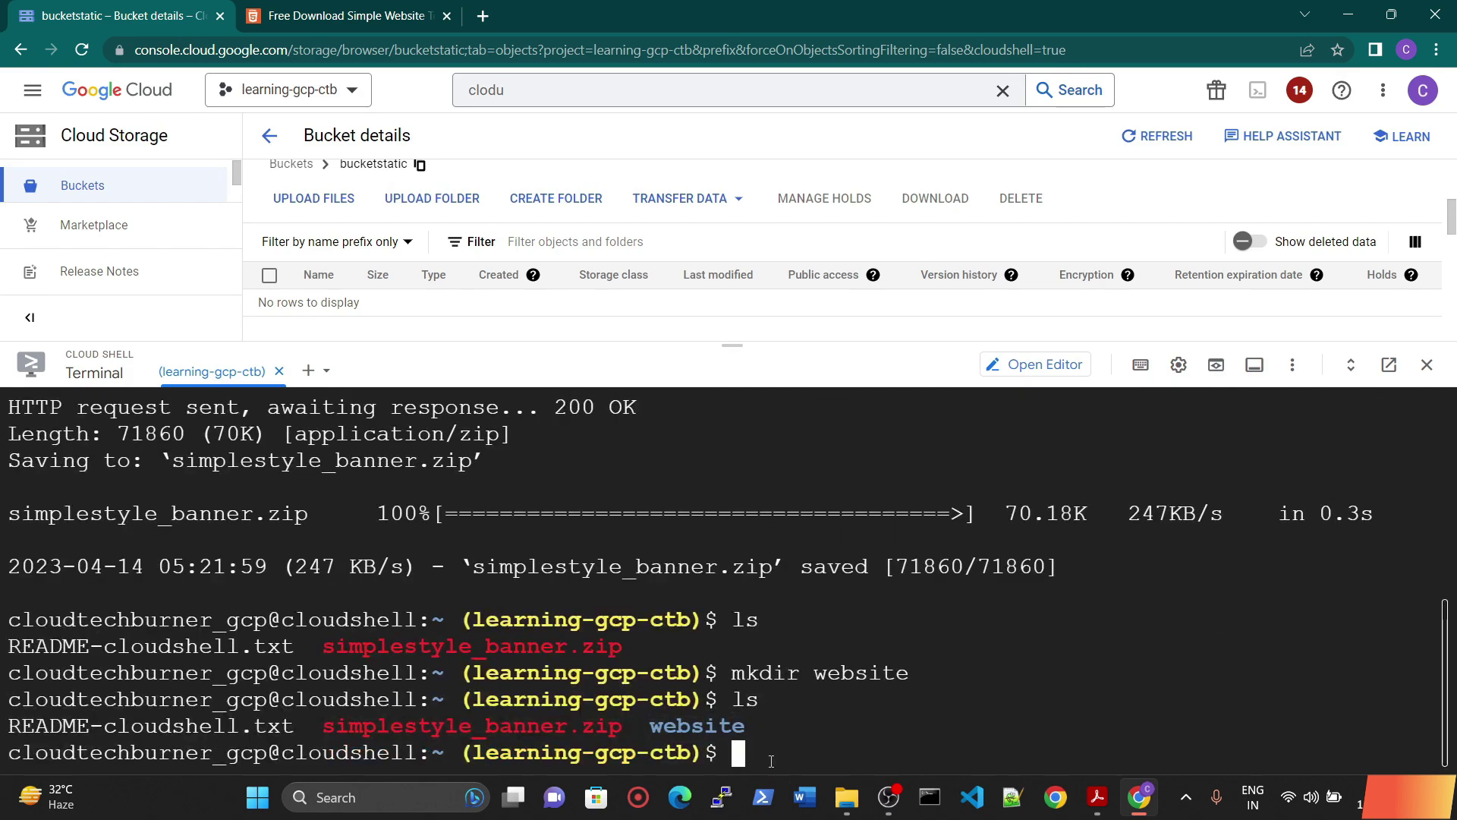
type("clear")
key("Return")
type("l")
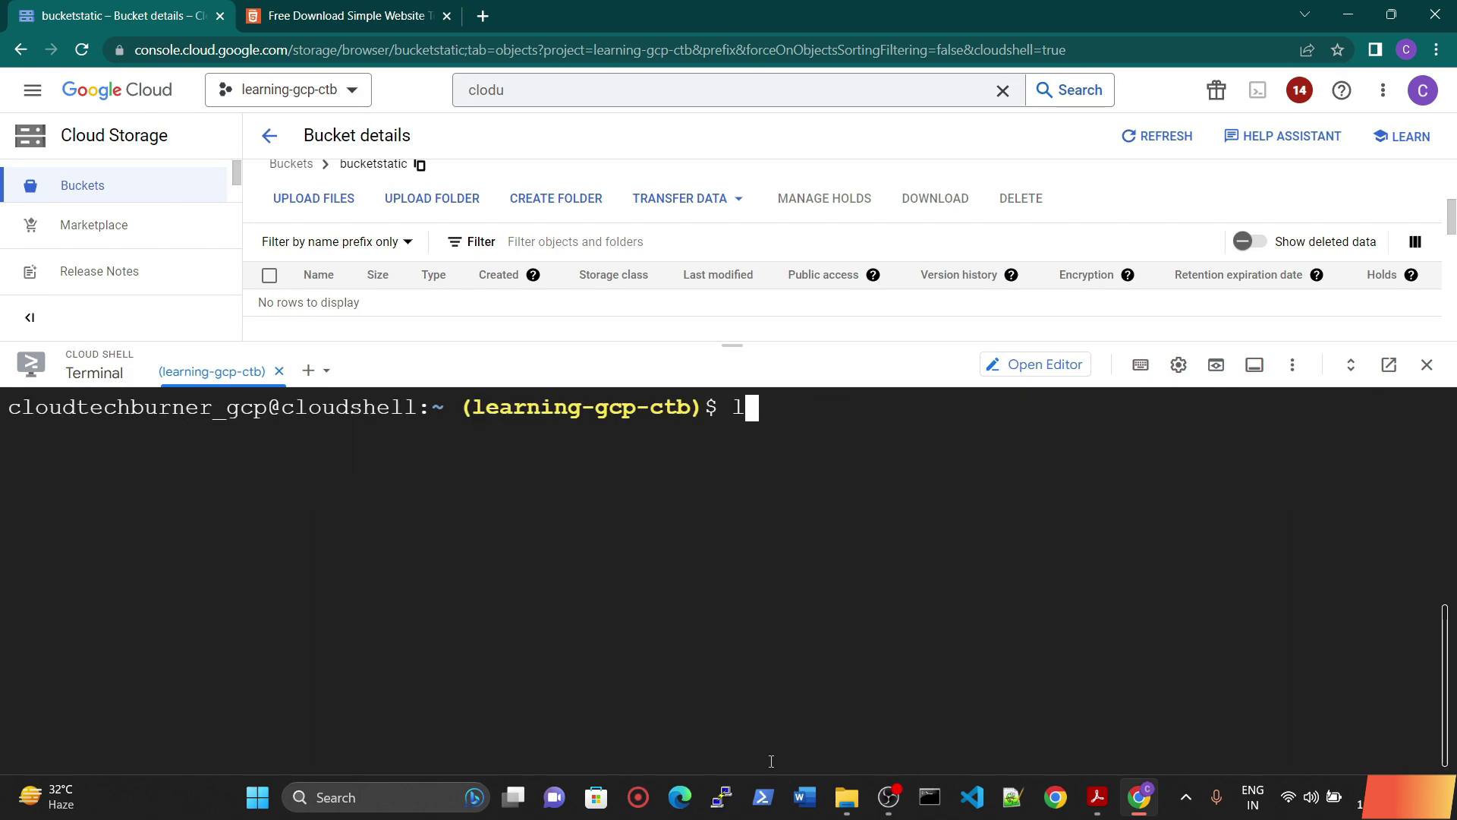
type("s")
key("Return")
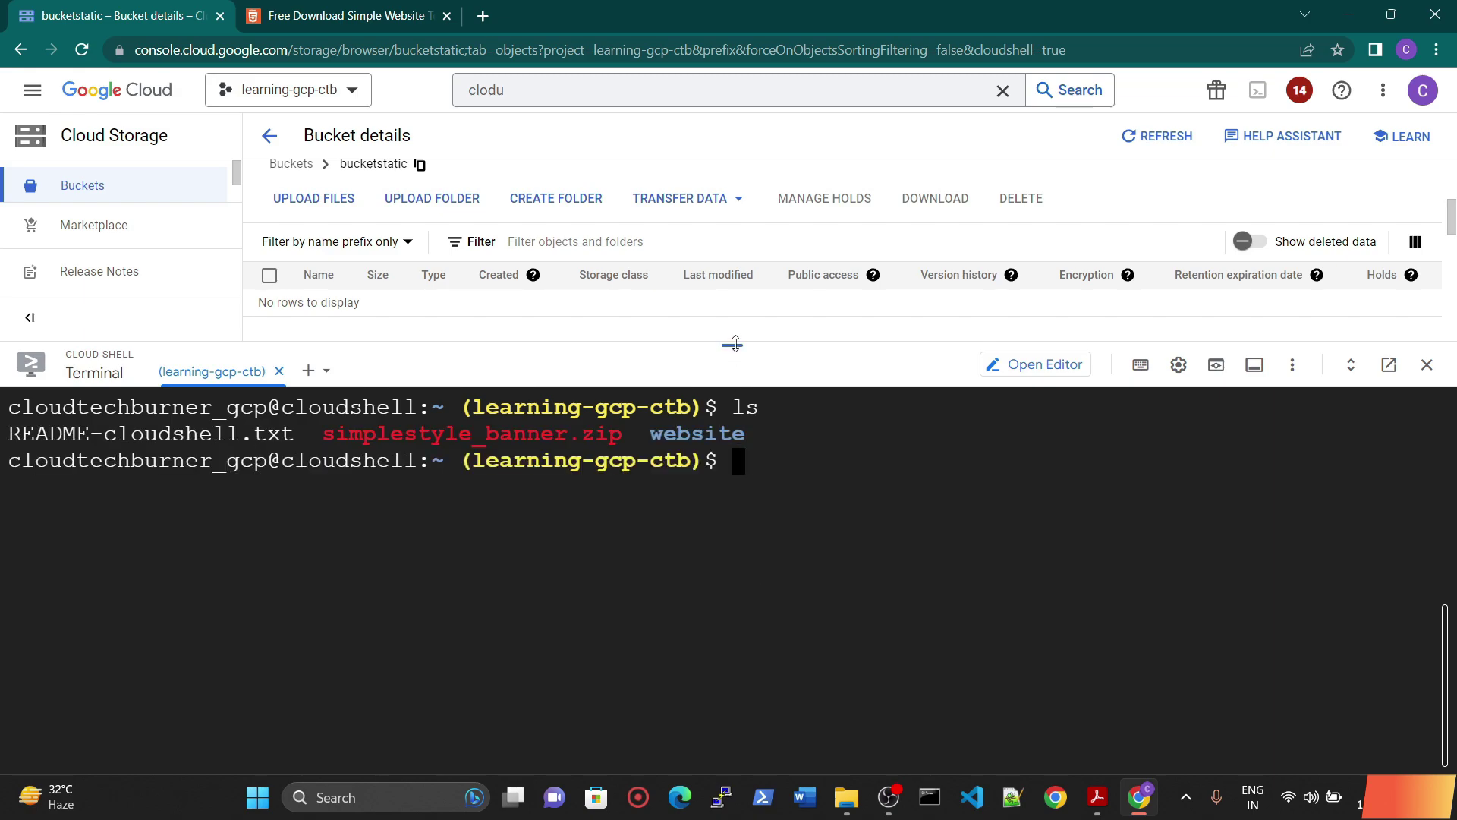
left_click_drag(736, 344, 732, 249)
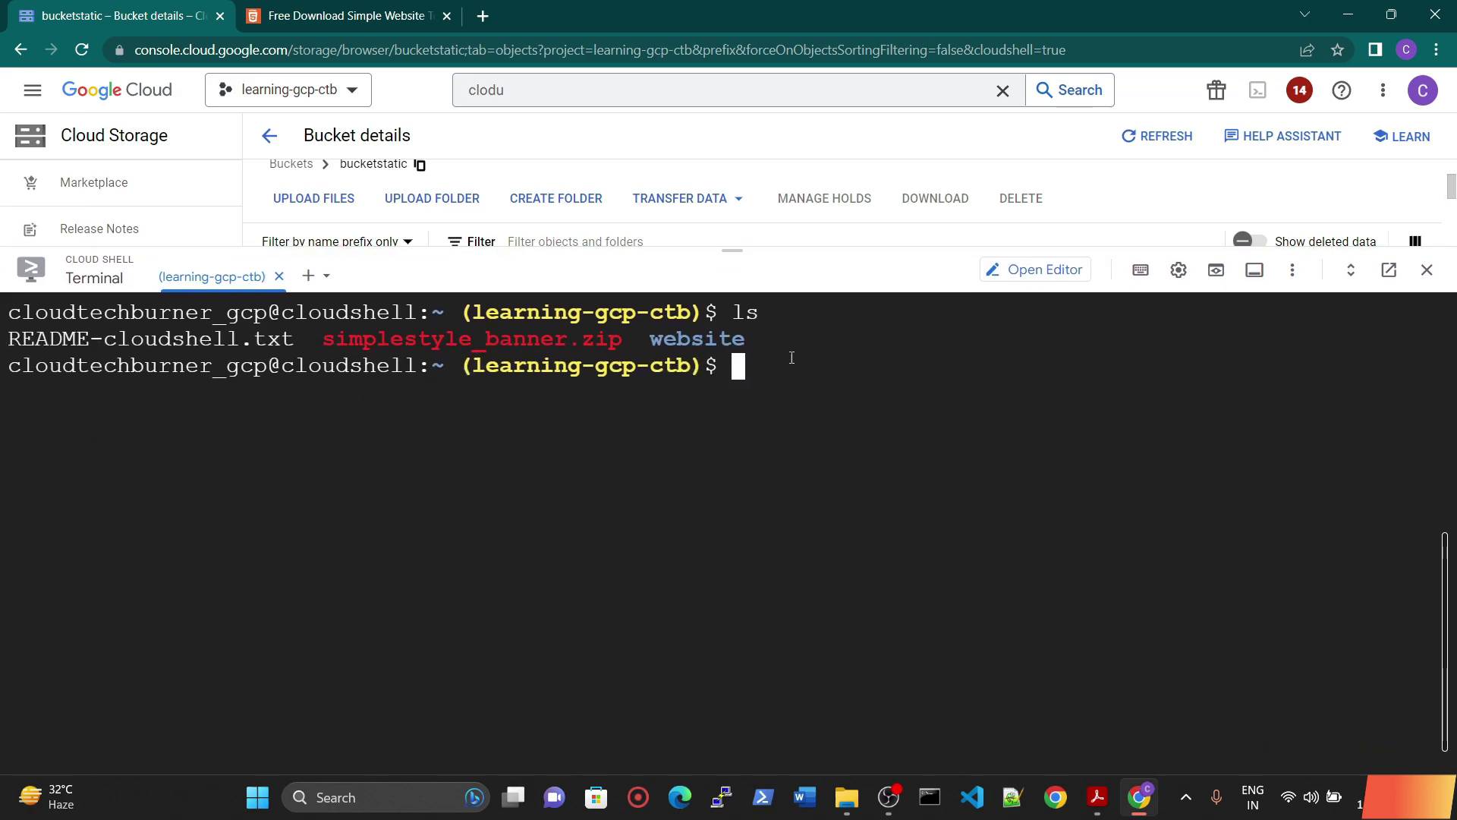
type("cd")
key("BackSpace")
key("BackSpace")
Move simplestyle_banner.zip from the home directory into the website directory with mv.
left_click_drag(526, 338, 348, 338)
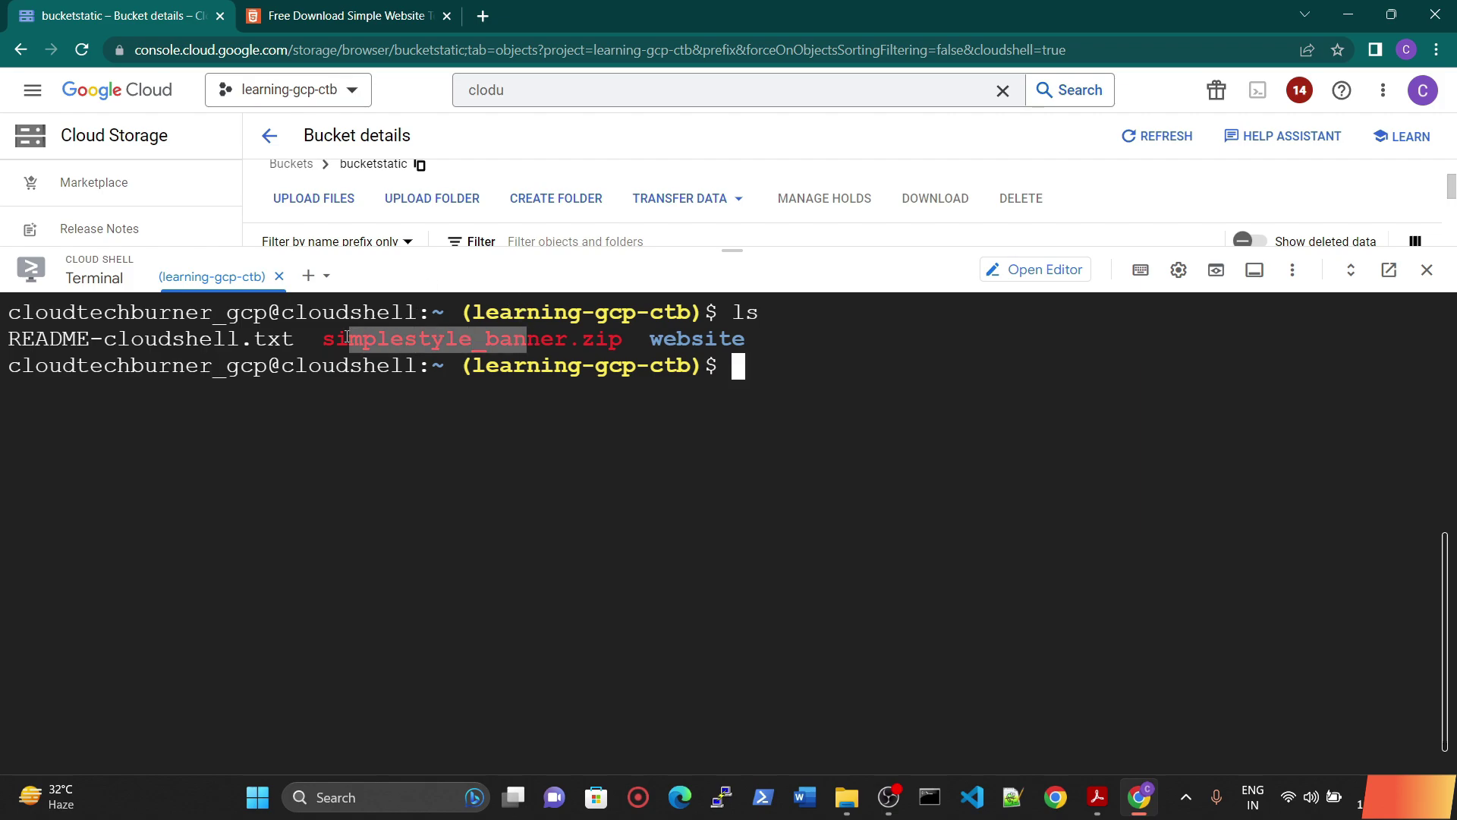
left_click(739, 371)
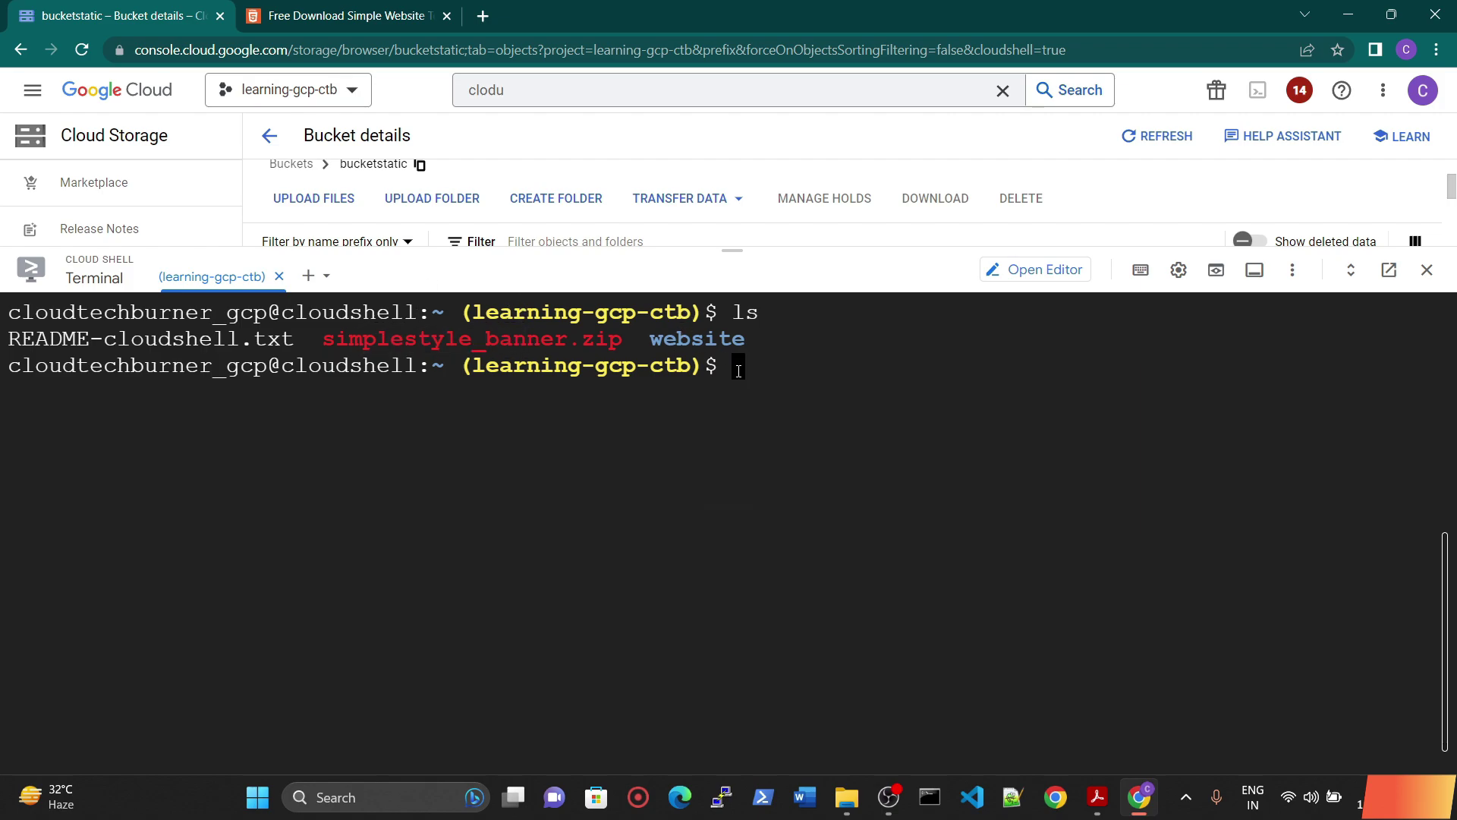
type("mv ")
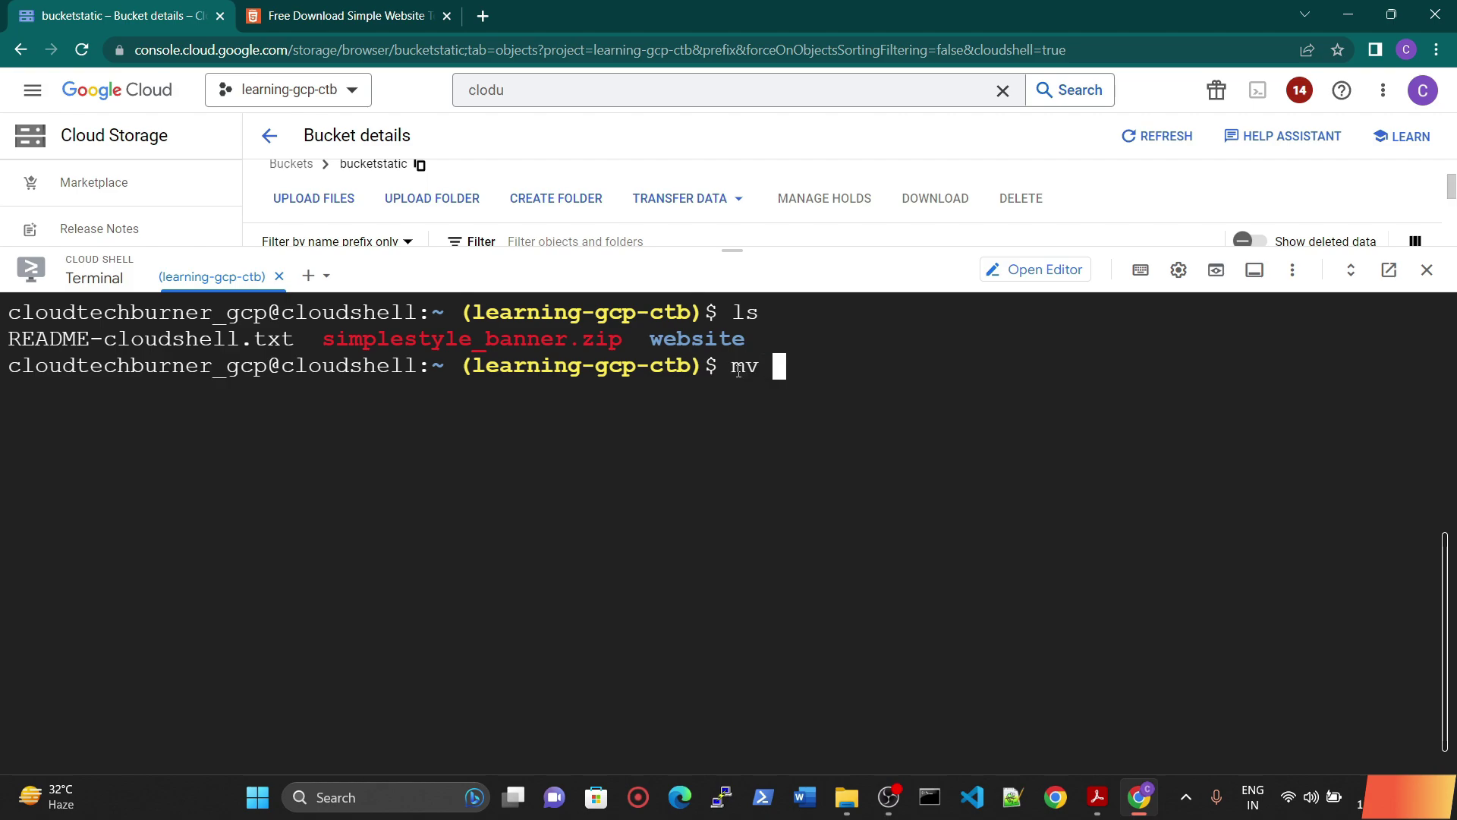
type("simple")
key("Tab")
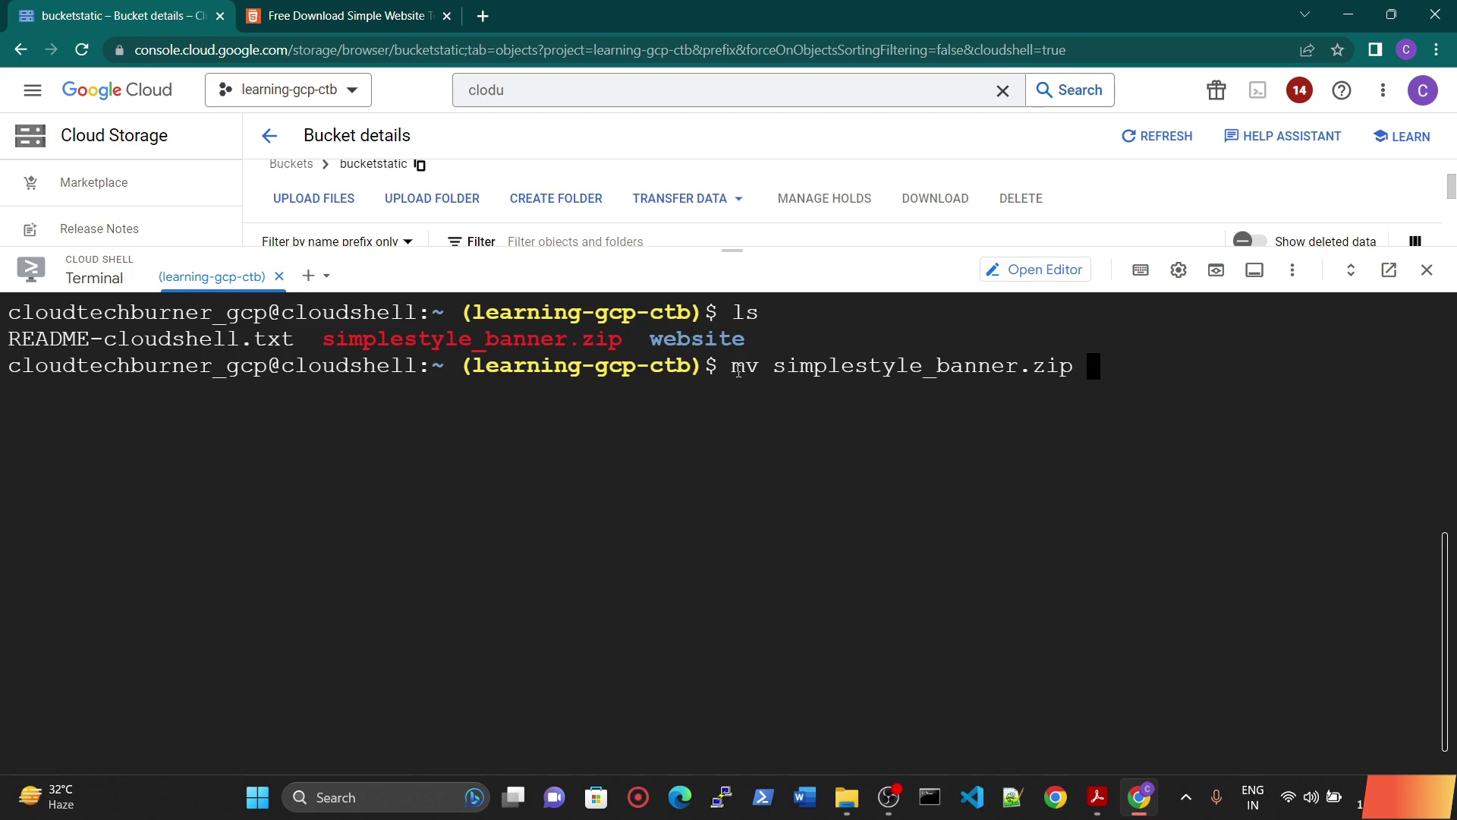
type("website/")
key("Return")
type("\\")
key("BackSpace")
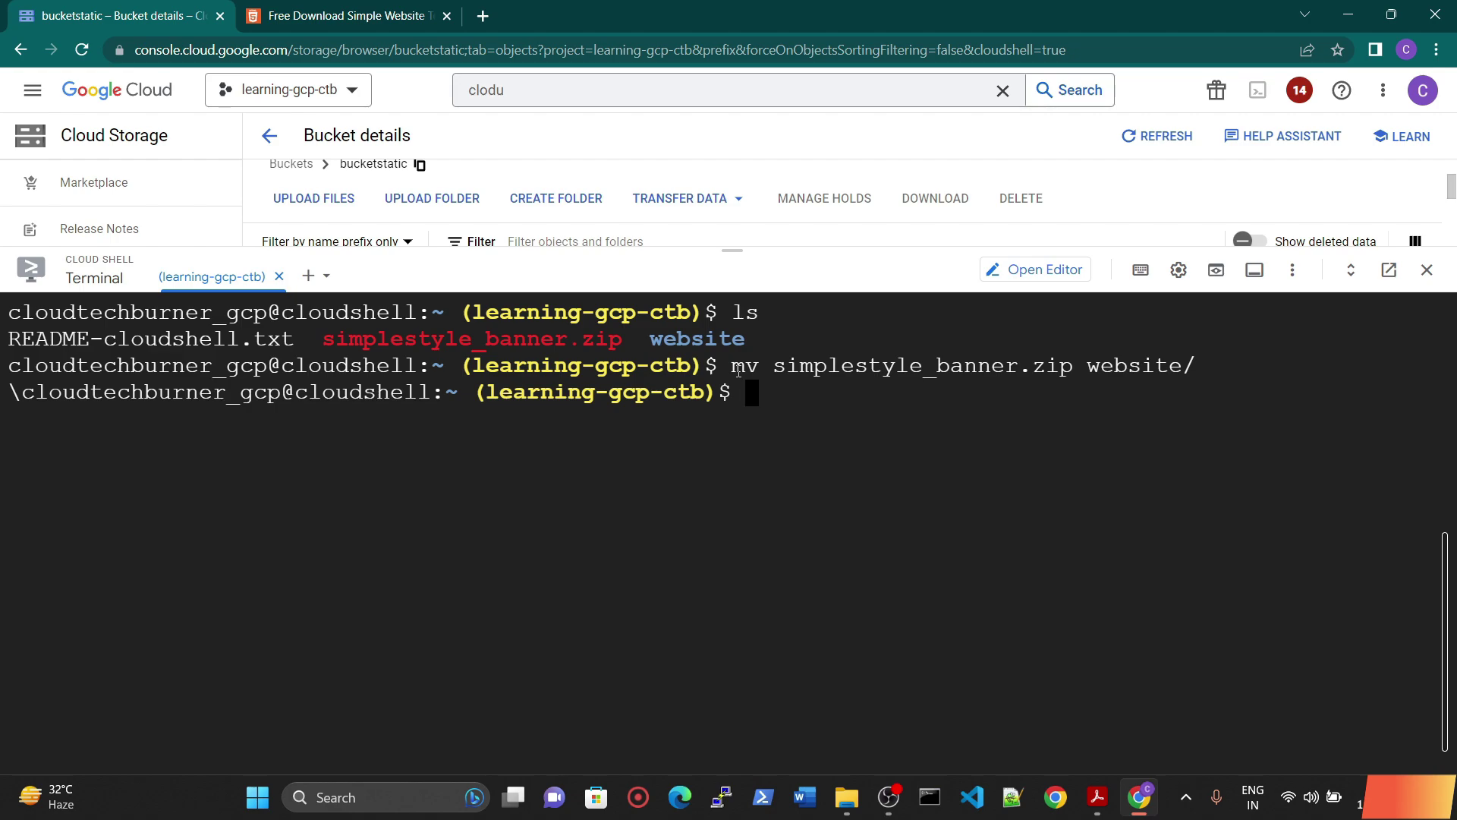
List the home directory's contents and compare them with the earlier listing to check the zip's move.
type("ls")
key("Return")
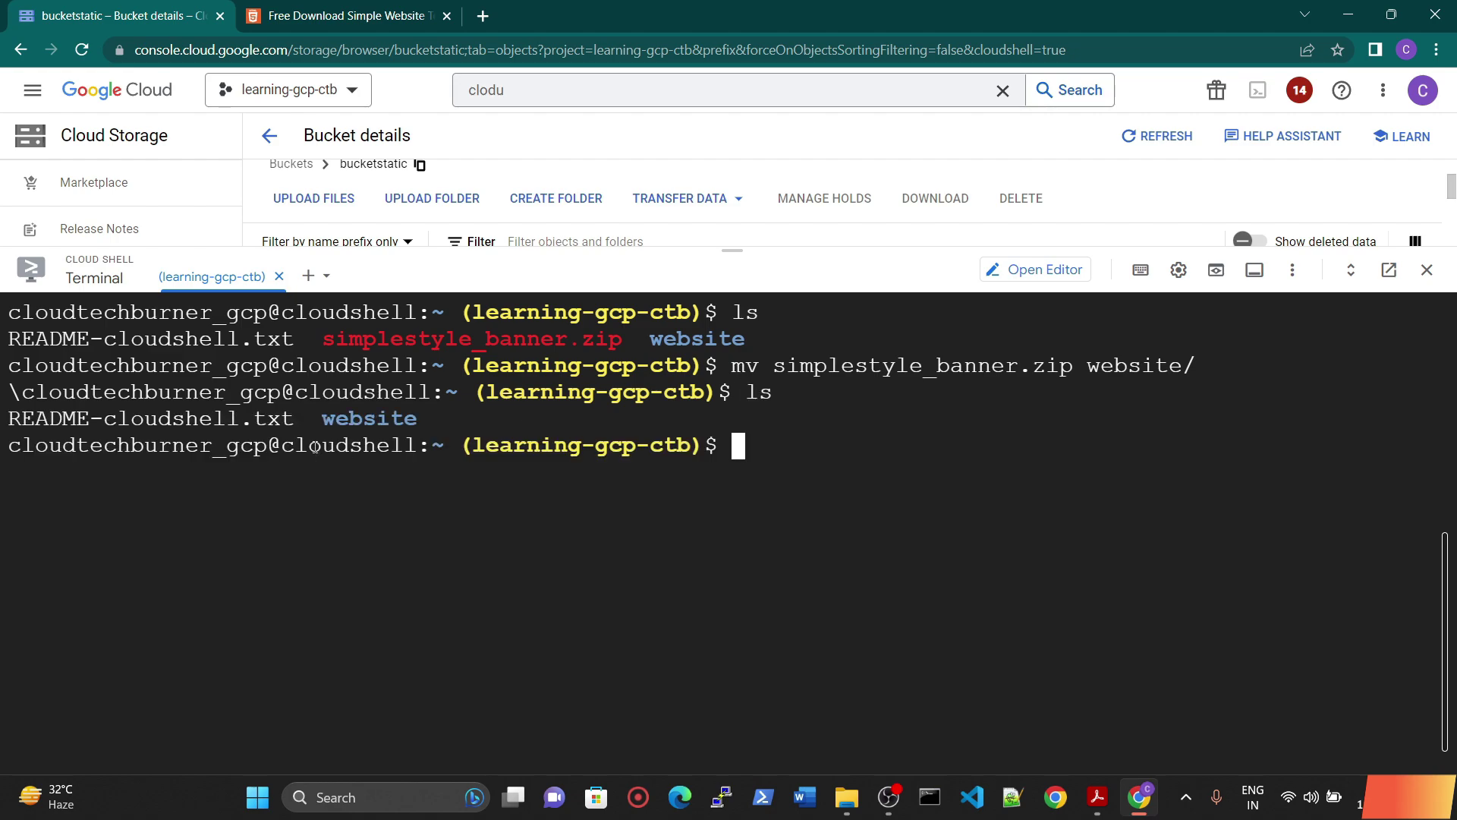
double_click(315, 418)
left_click_drag(321, 339, 635, 312)
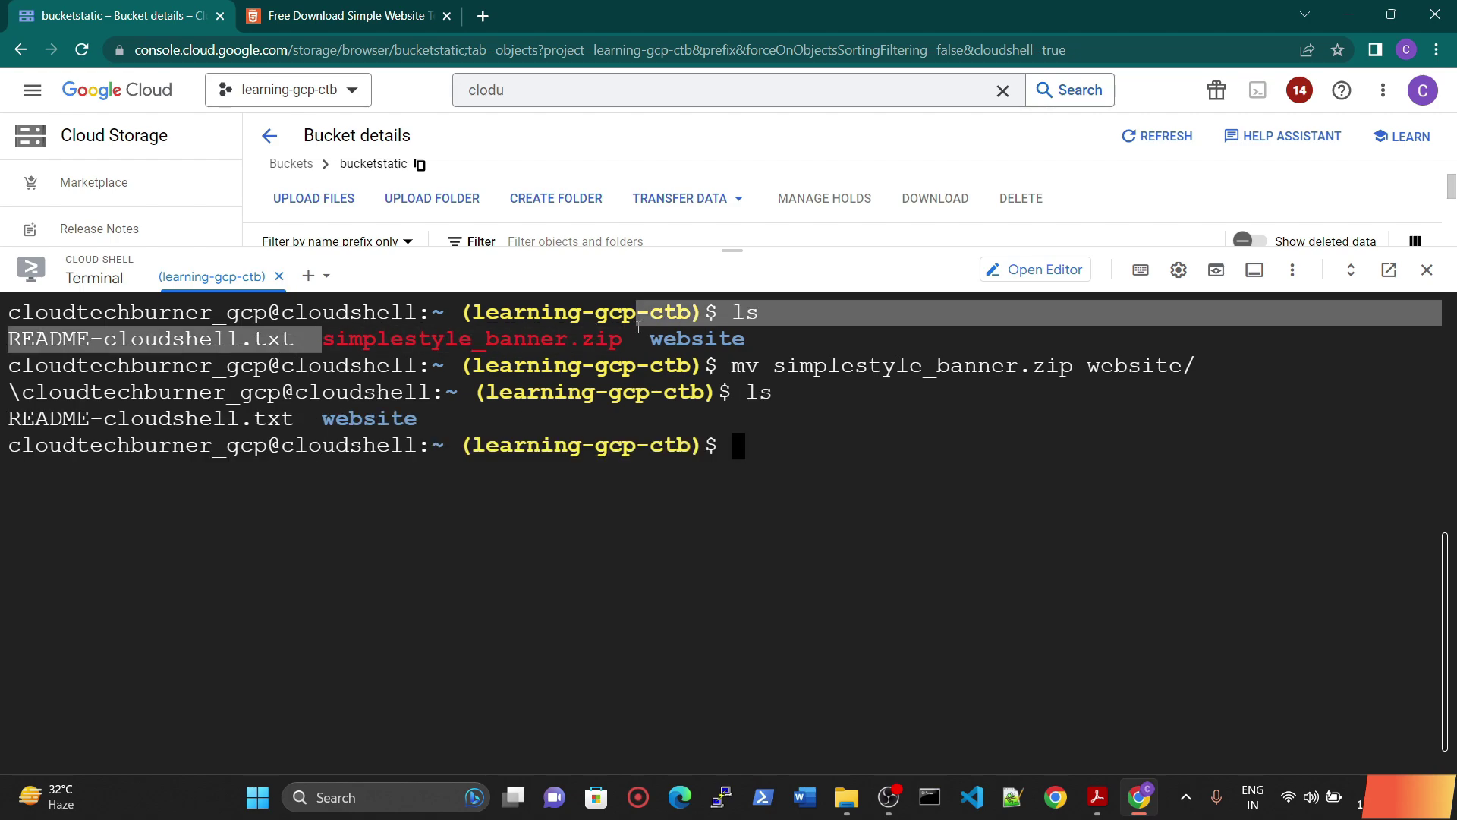
left_click(616, 346)
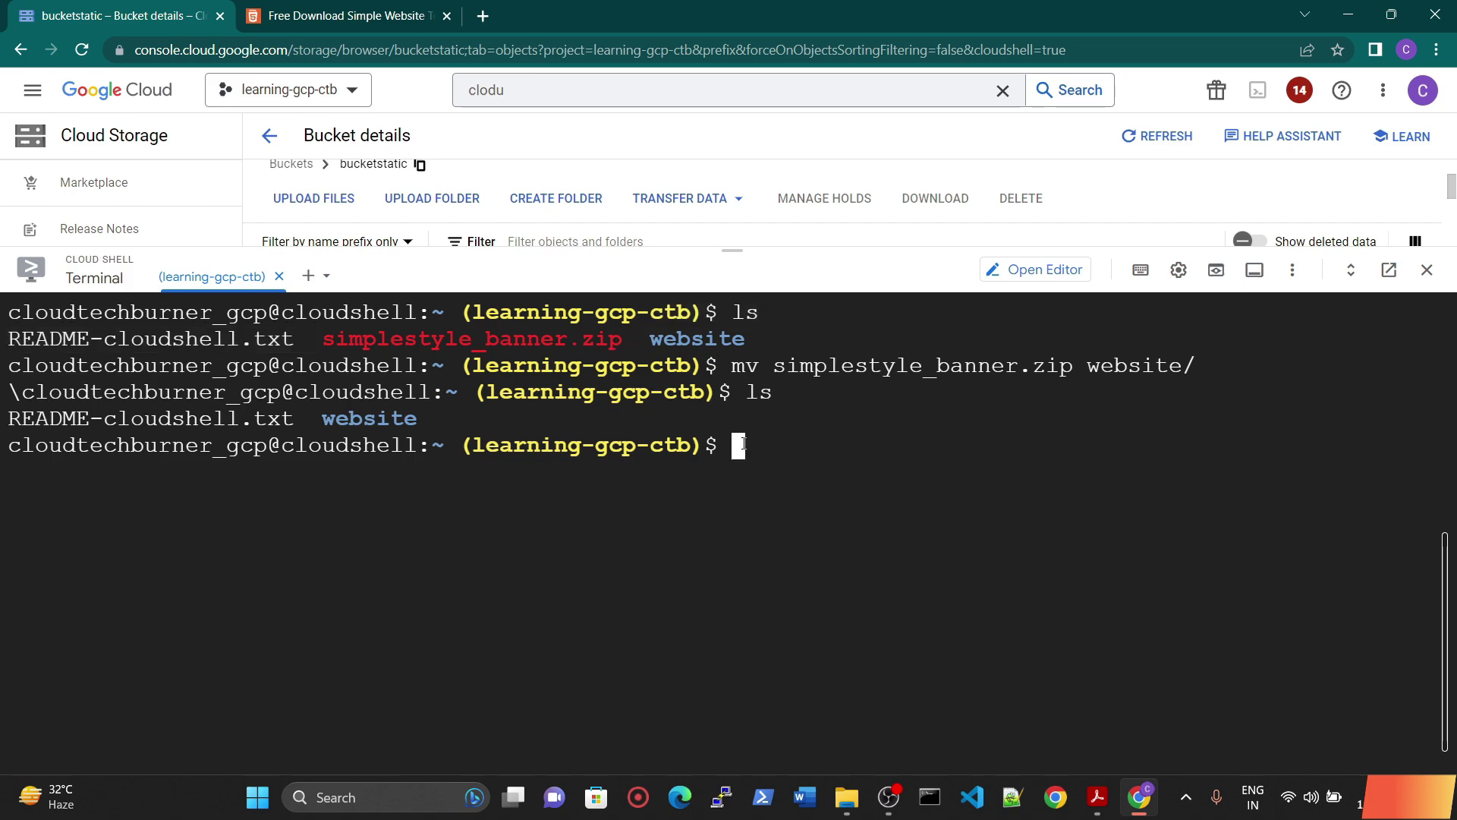
Change into the website directory and list its contents.
type("cd ")
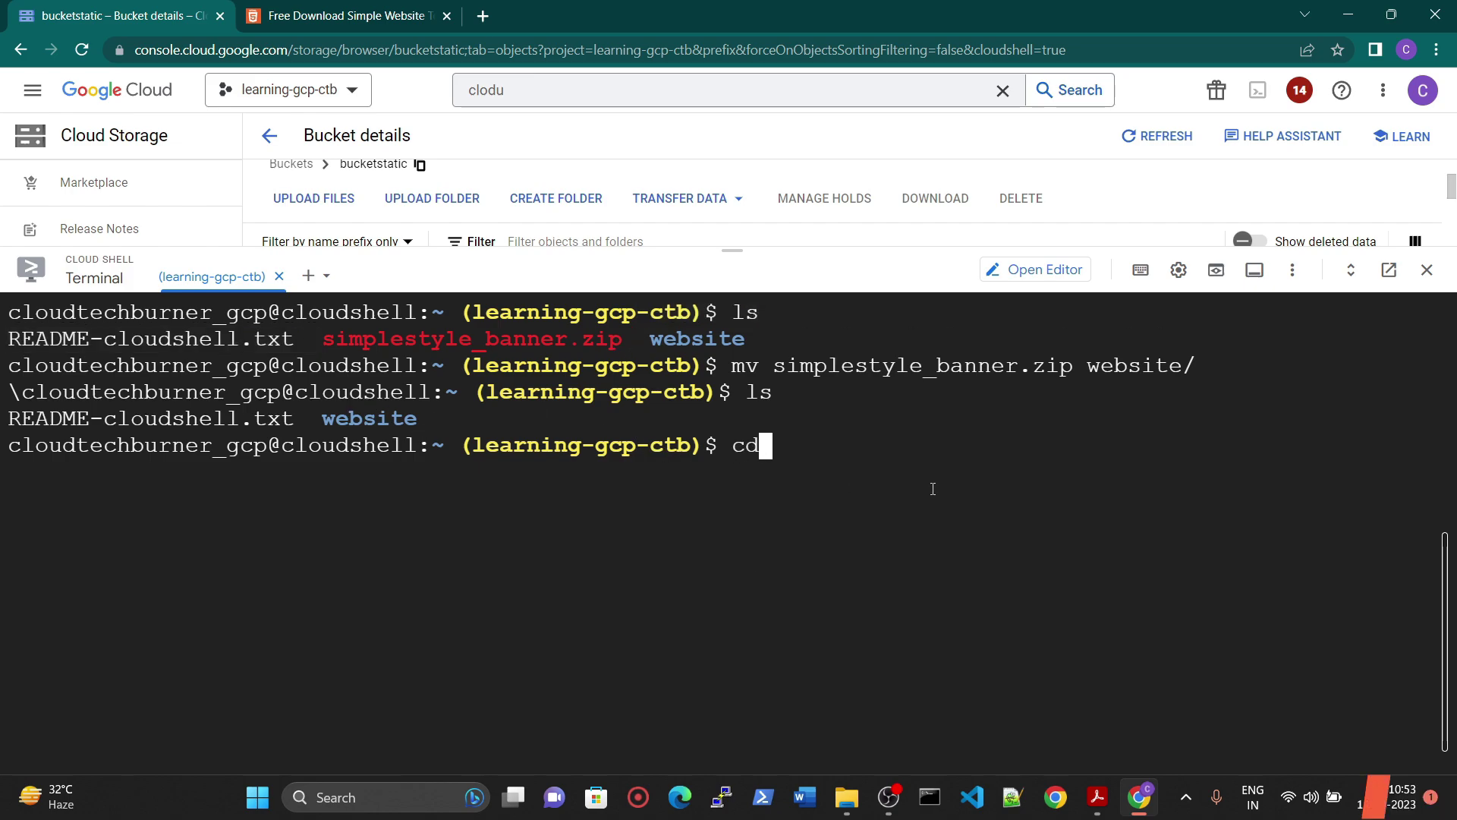
type("web")
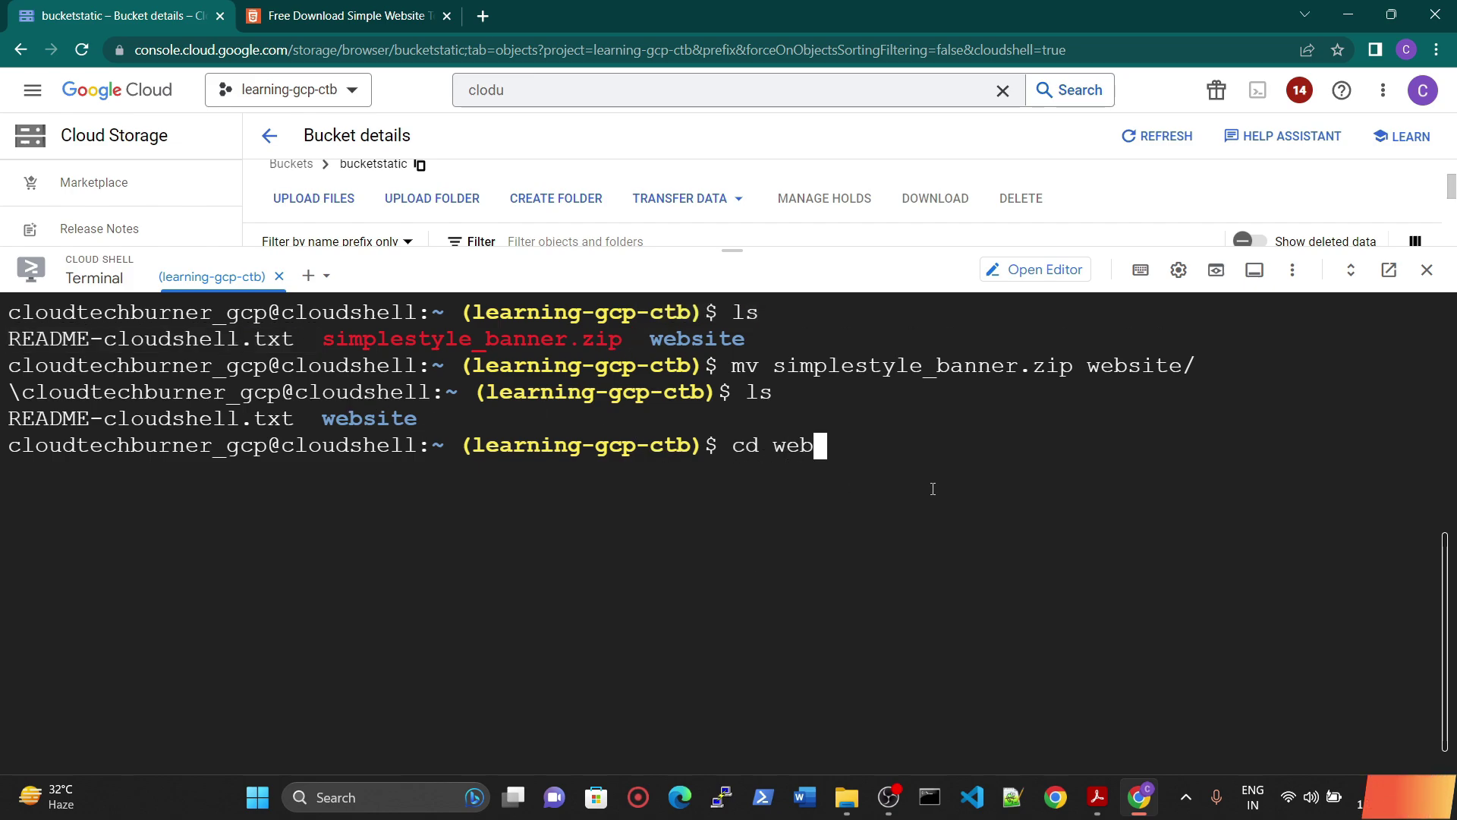
key("Tab")
key("Return")
type("ls")
key("Return")
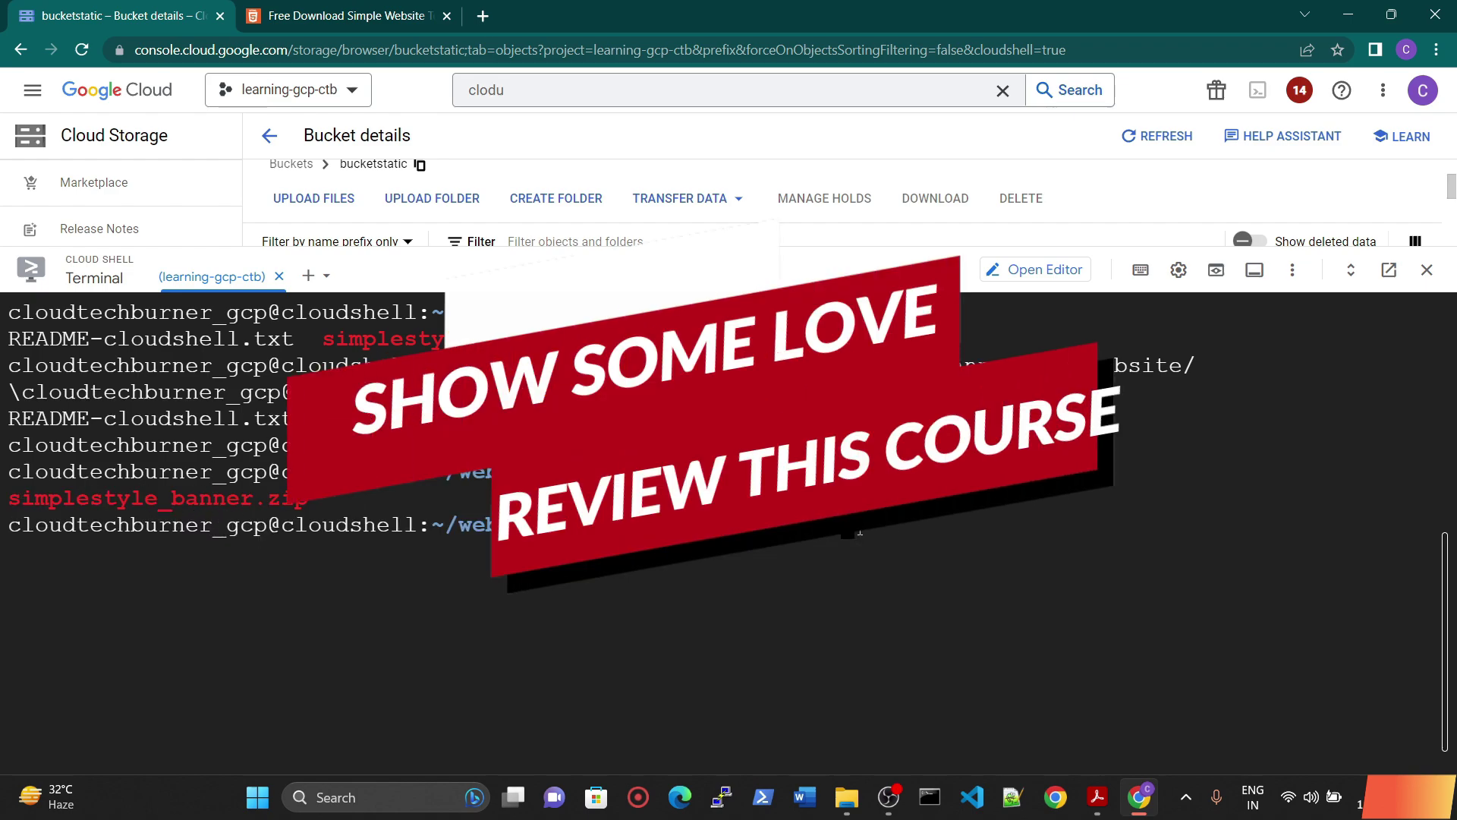
Extract simplestyle_banner.zip inside the website directory with unzip.
type("uzin")
type("p")
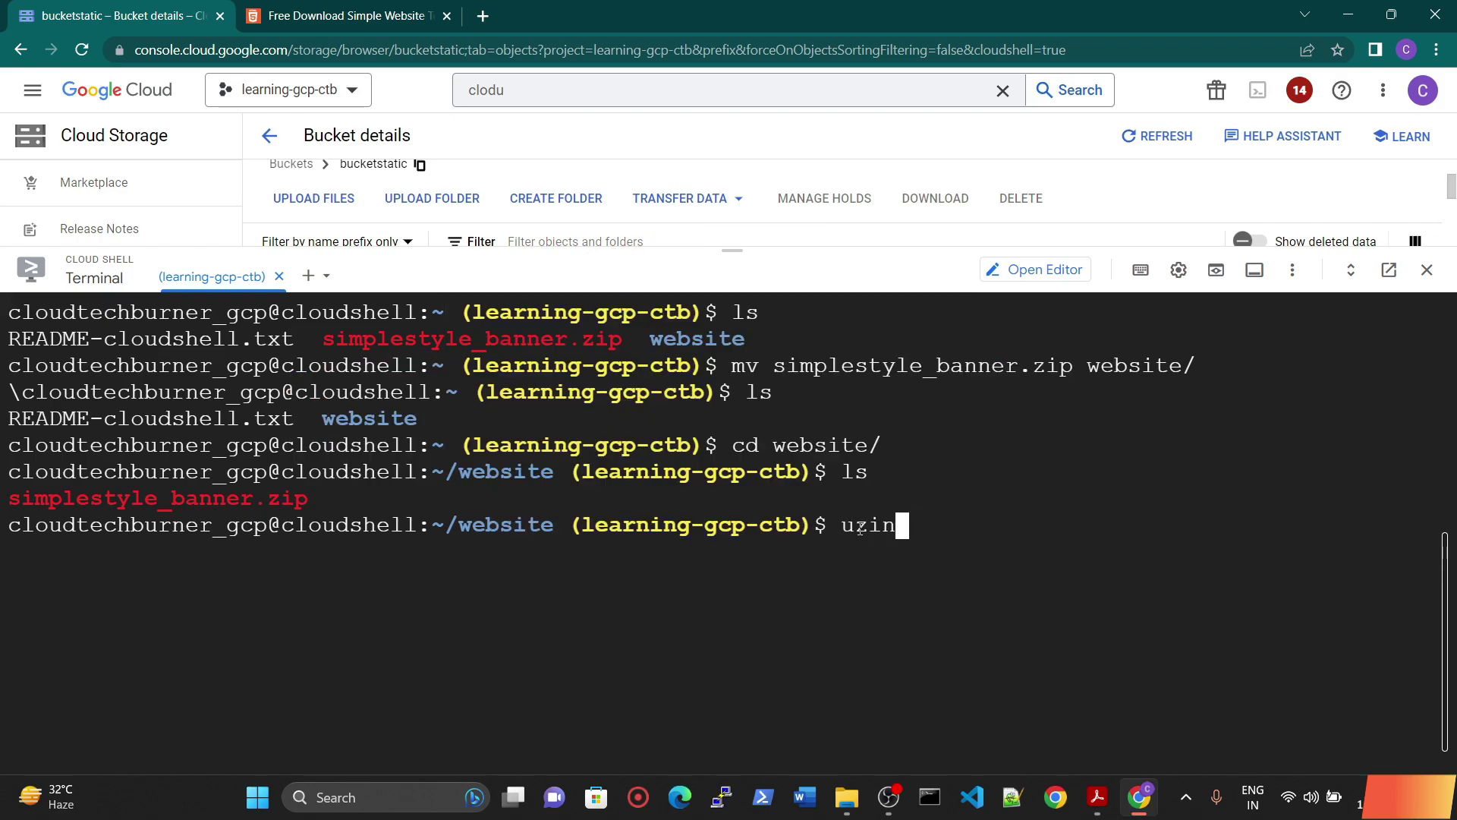
key("BackSpace")
key("BackSpace")
type("p")
left_click_drag(247, 511, 310, 502)
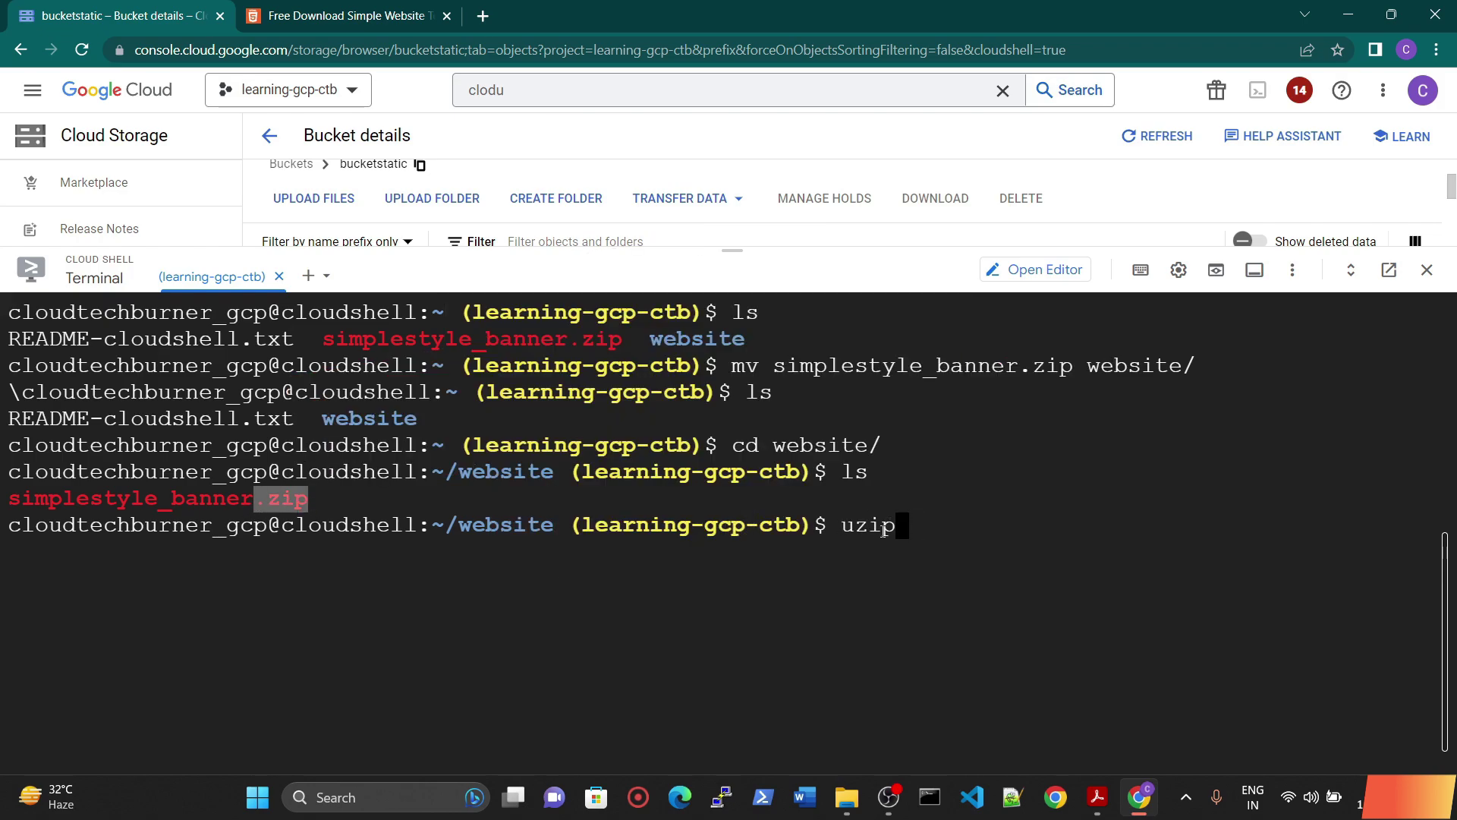
key("BackSpace")
key("BackSpace")
key("BackSpace")
type("n")
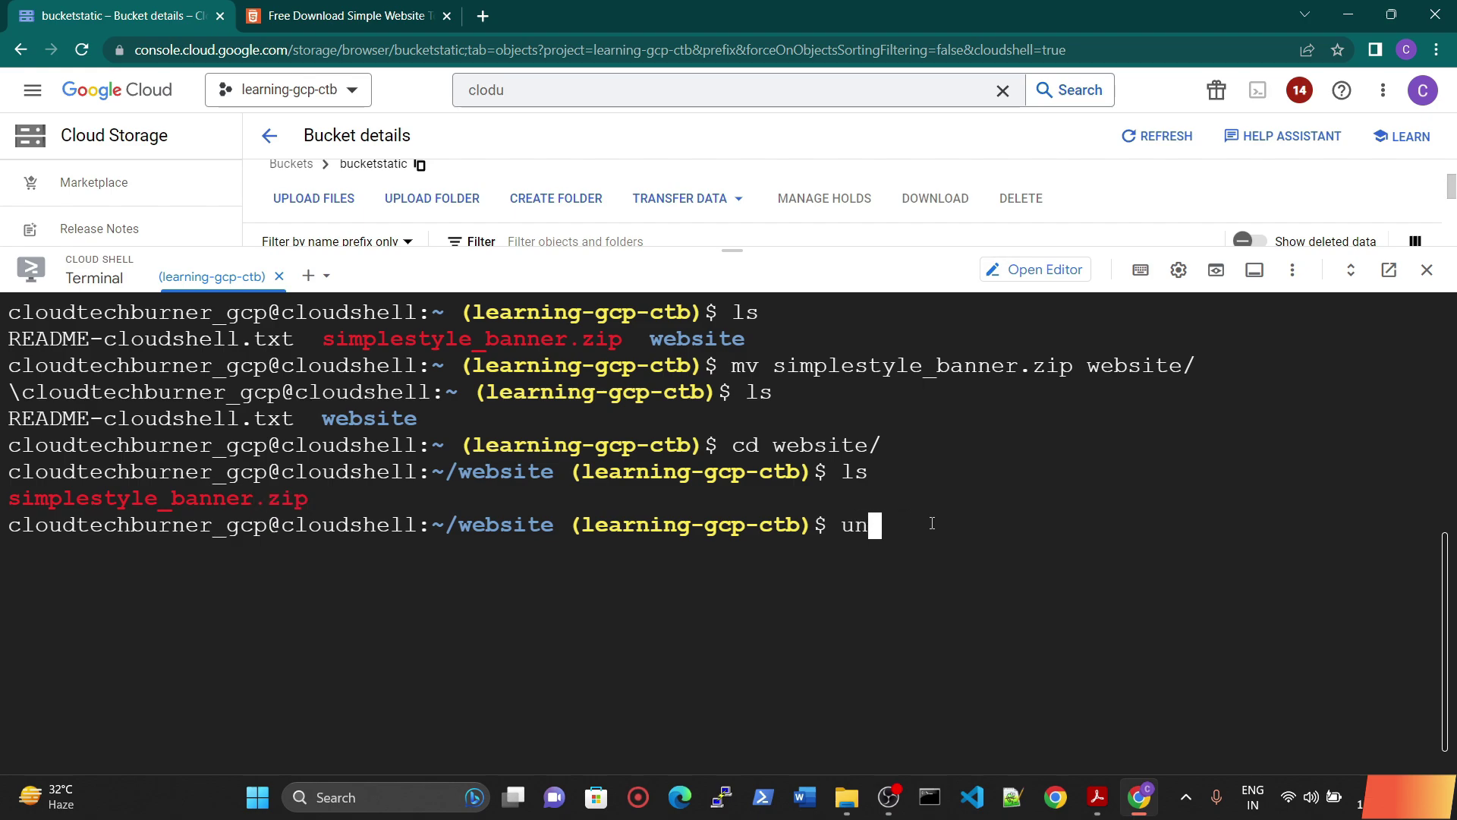
type("zip ")
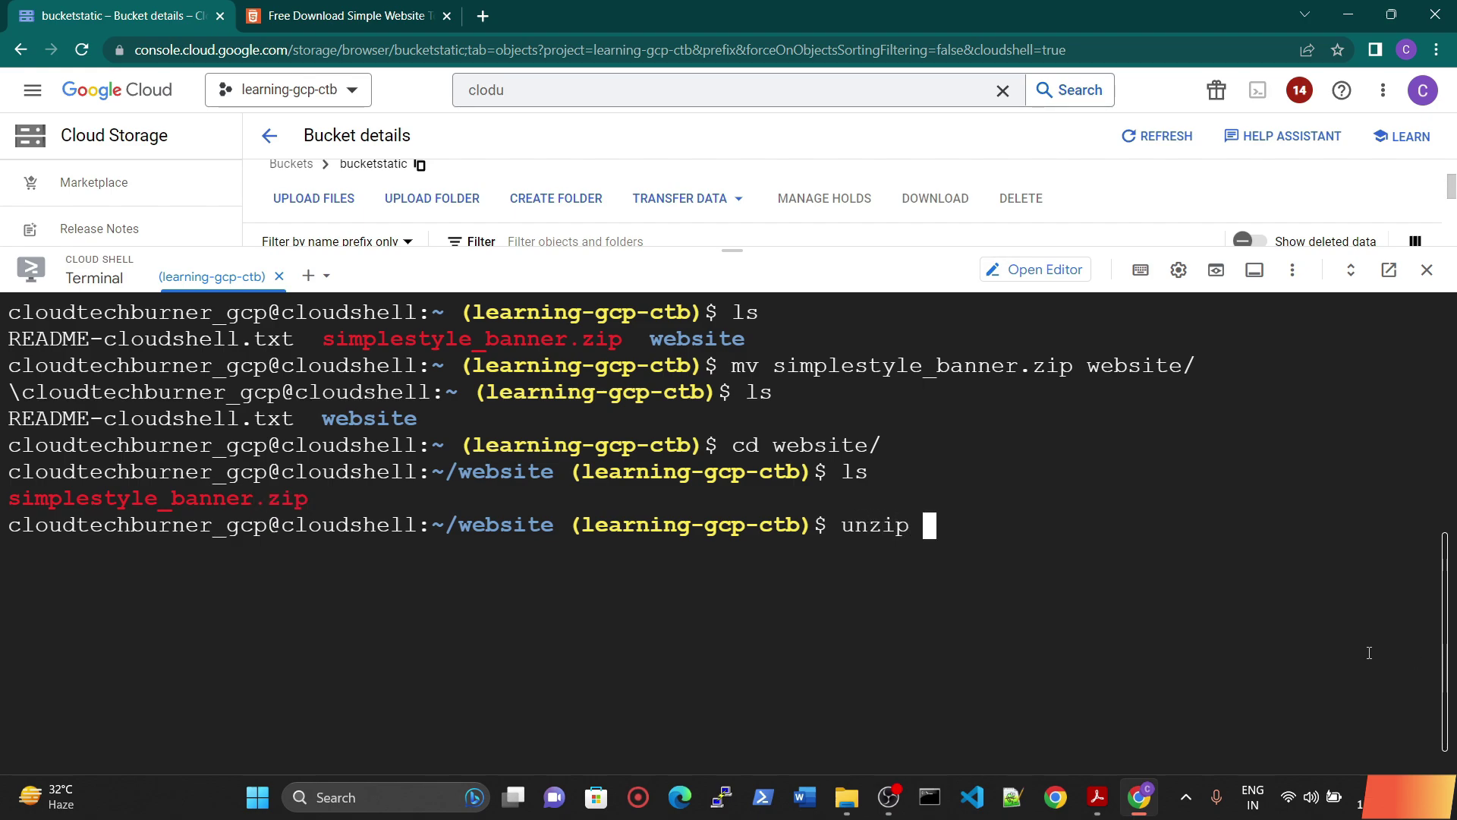
type("s")
key("Tab")
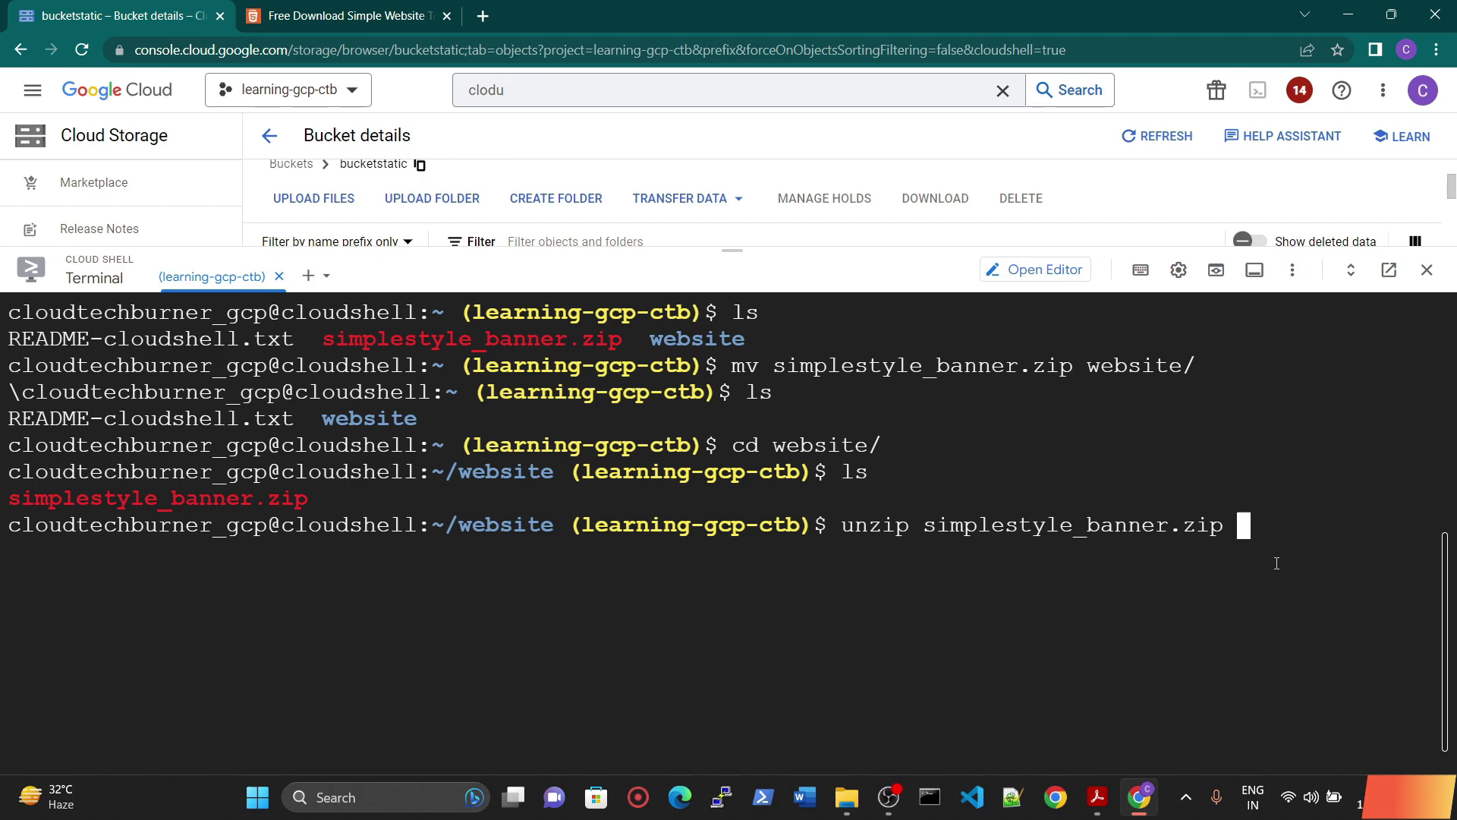
key("Return")
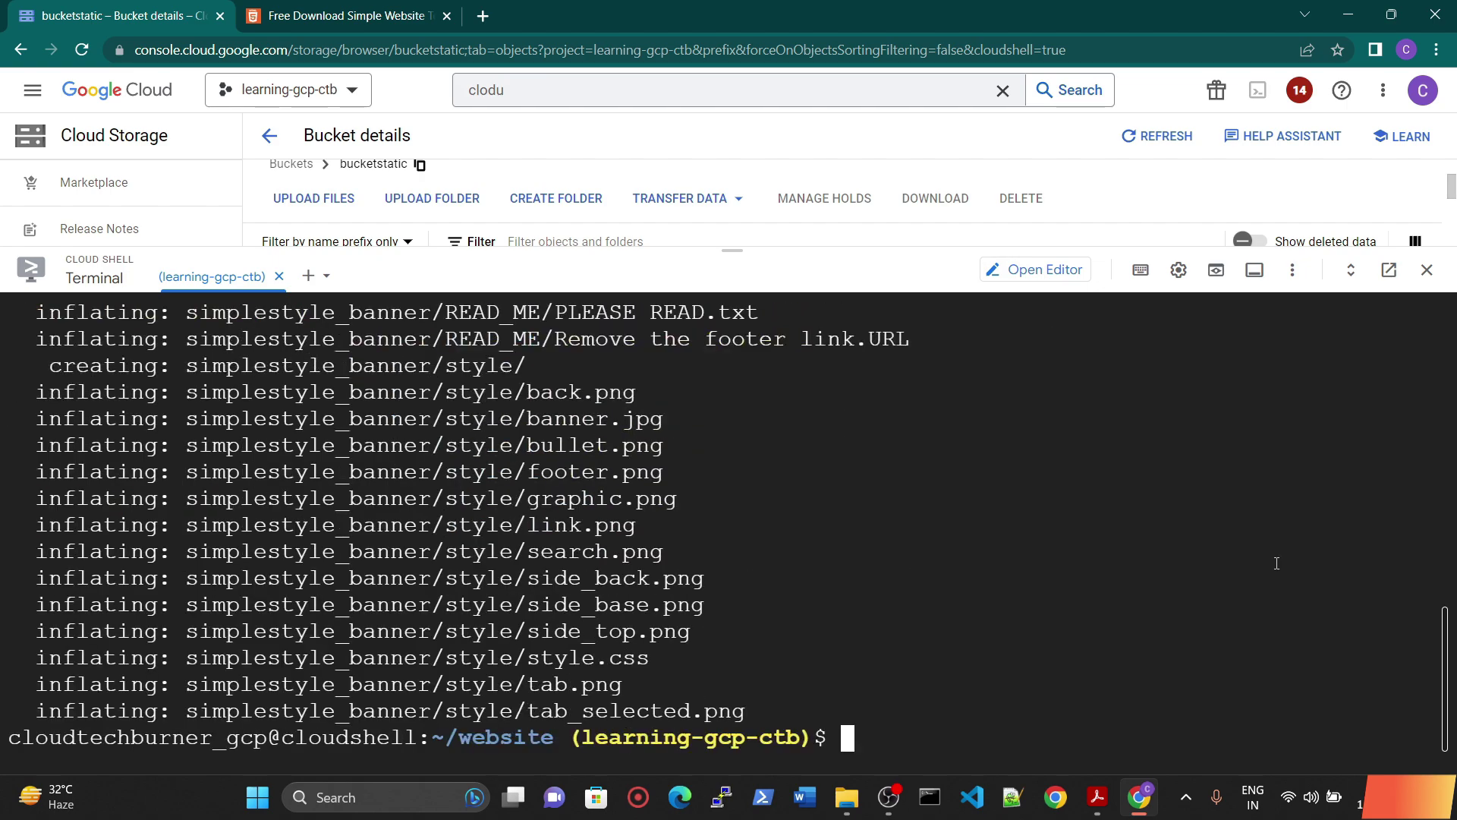
List the website directory's contents and highlight the entries to check the extracted folder beside the zip.
type("ls")
key("Return")
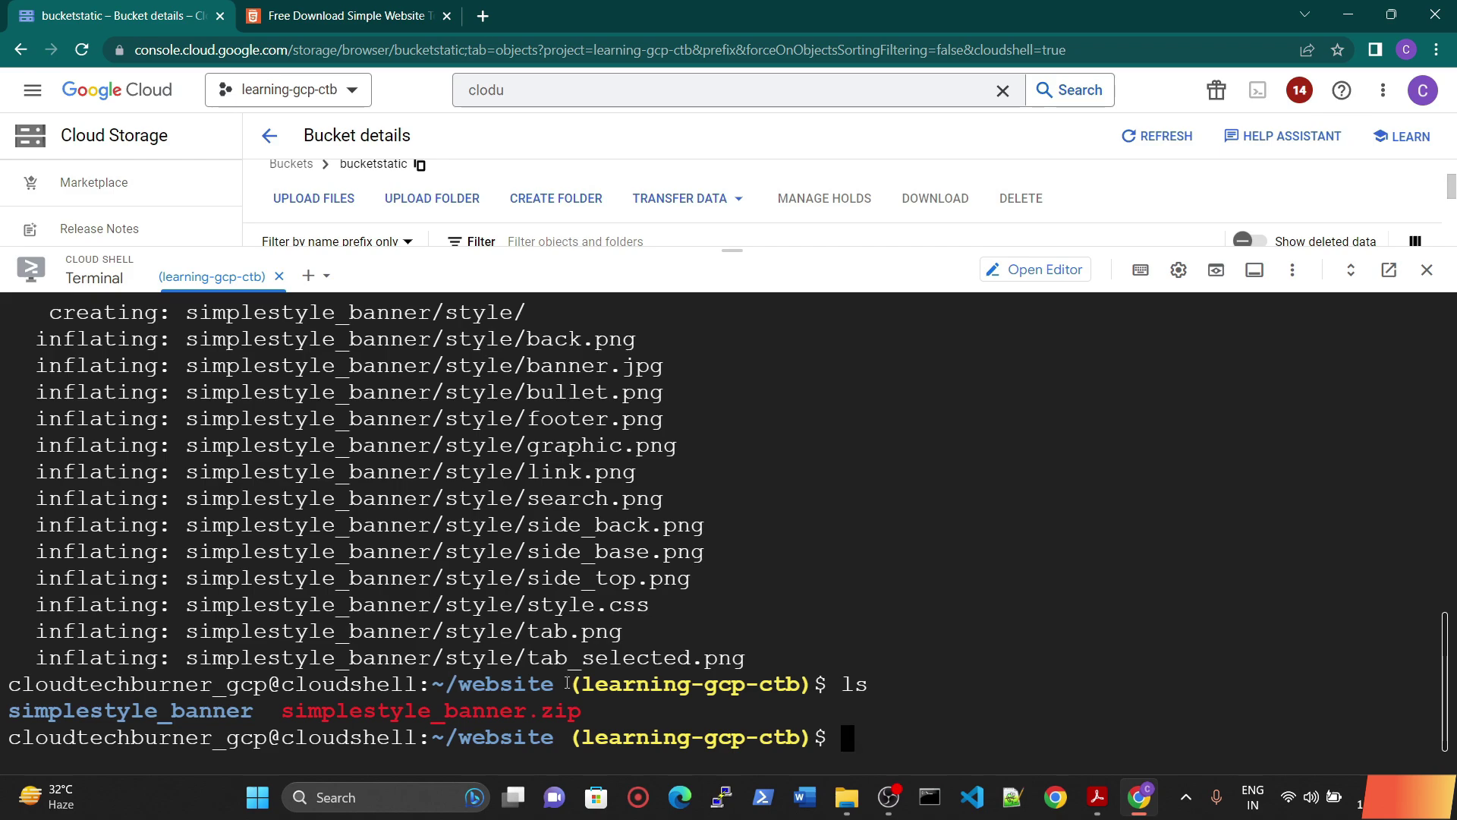
left_click_drag(581, 713, 22, 714)
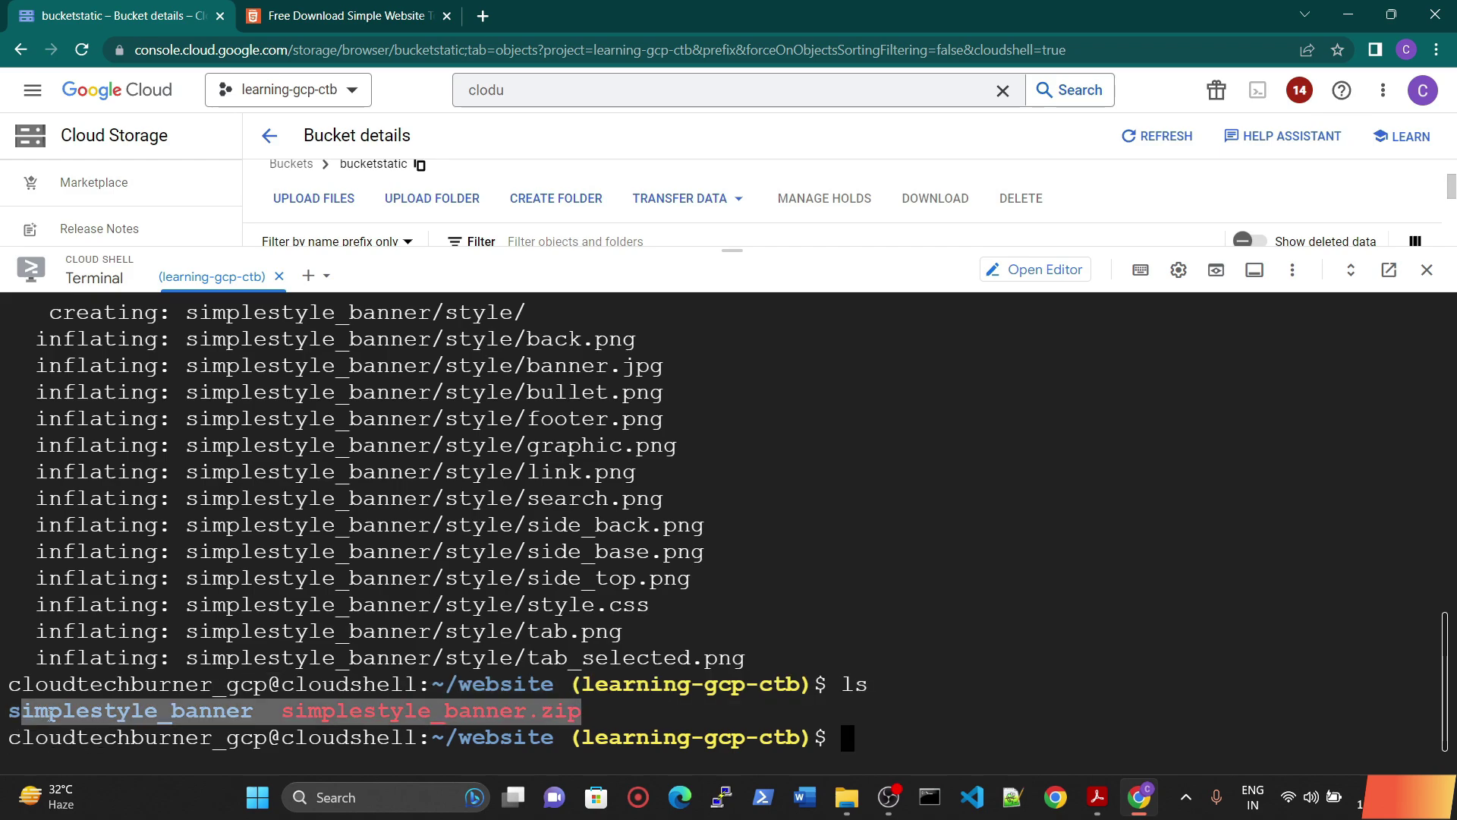
left_click(853, 739)
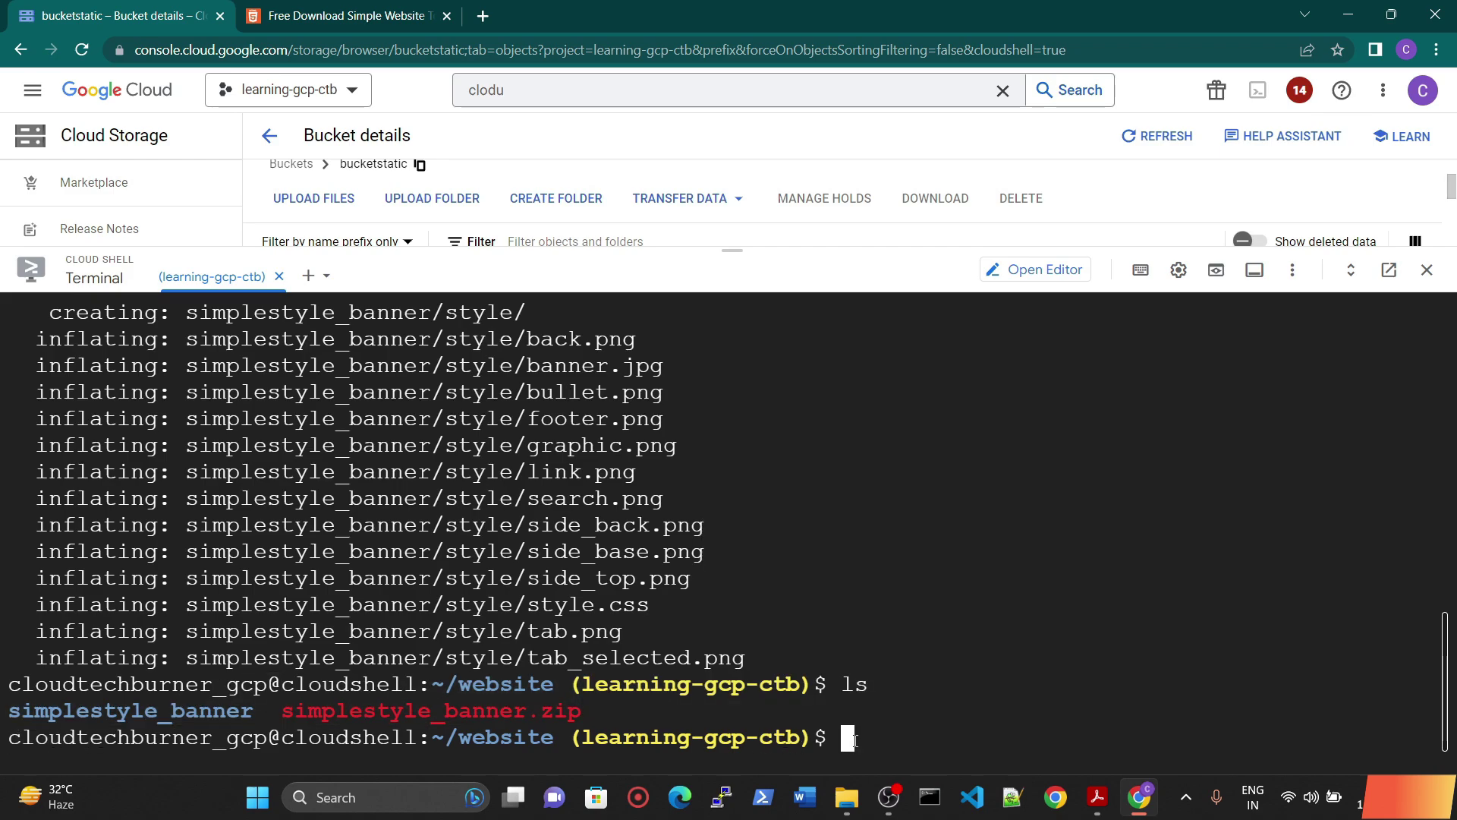
Clear the terminal output and list the website directory's contents again.
key("Up")
key("BackSpace")
key("BackSpace")
type("clear")
key("Return")
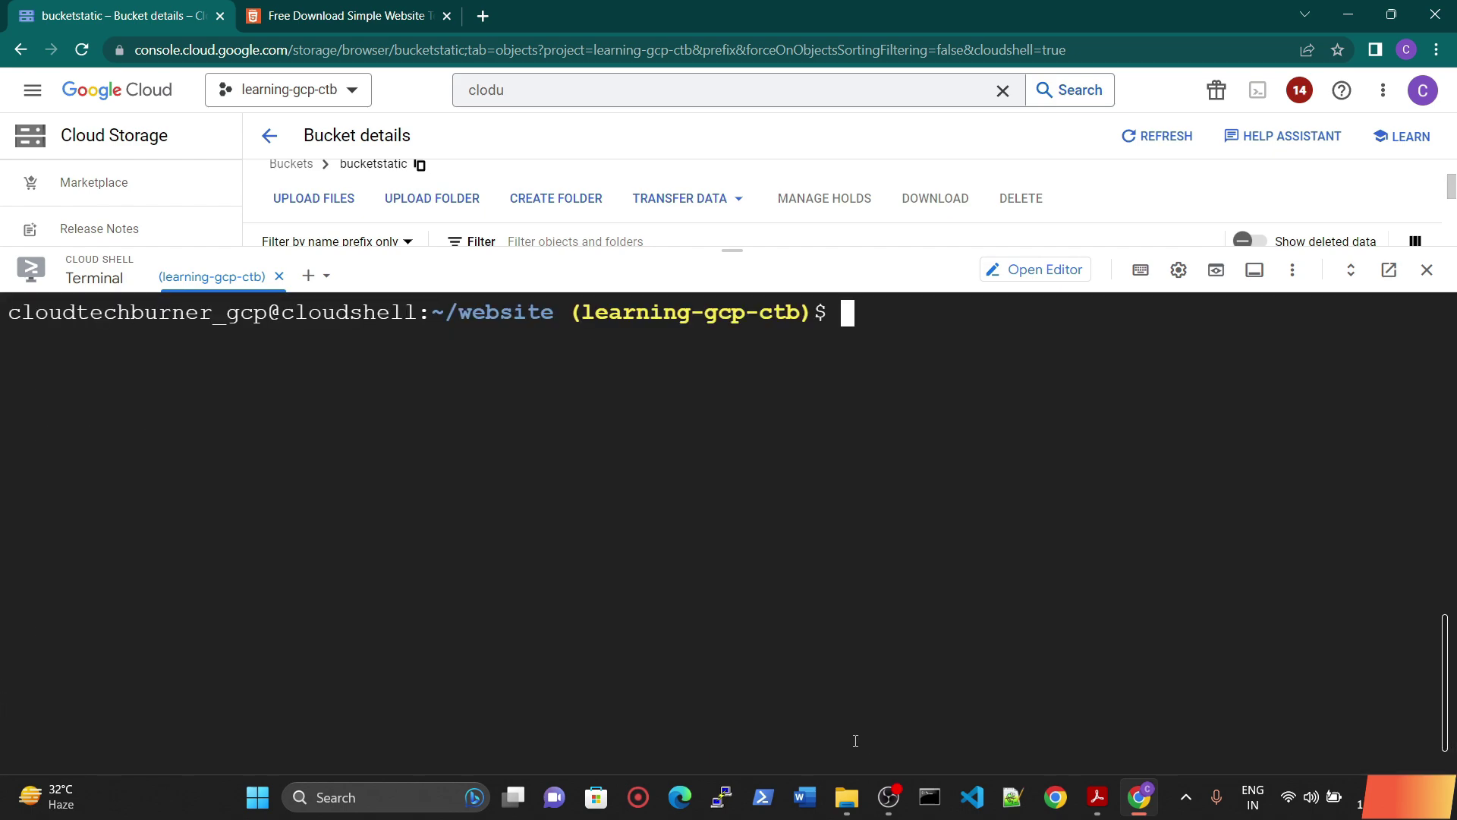
type("ls")
key("Return")
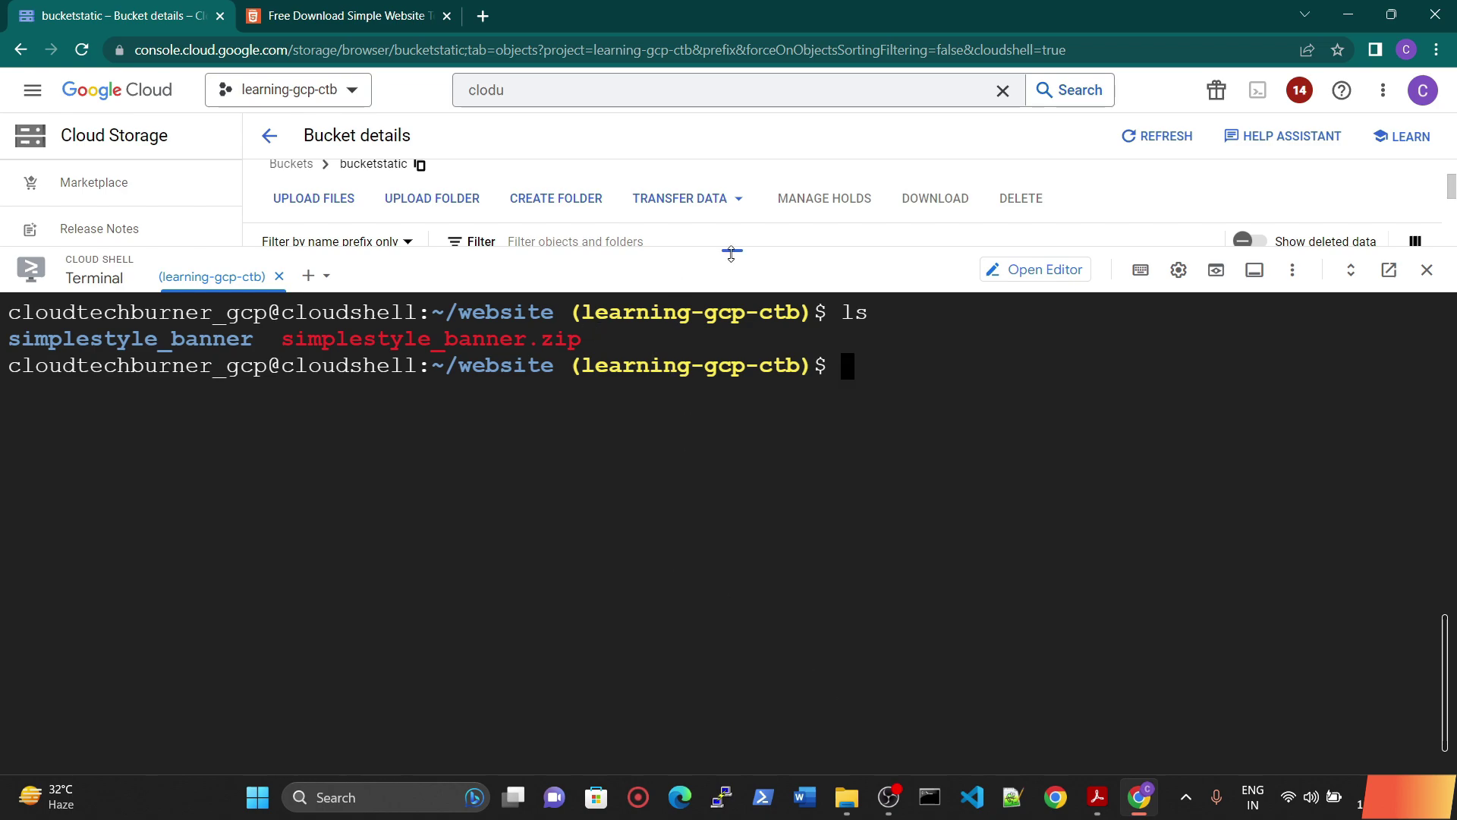
Copy the simplestyle_banner folder recursively to gs://bucketstatic with gsutil -m cp -r and check the copy summary.
left_click_drag(731, 253, 752, 336)
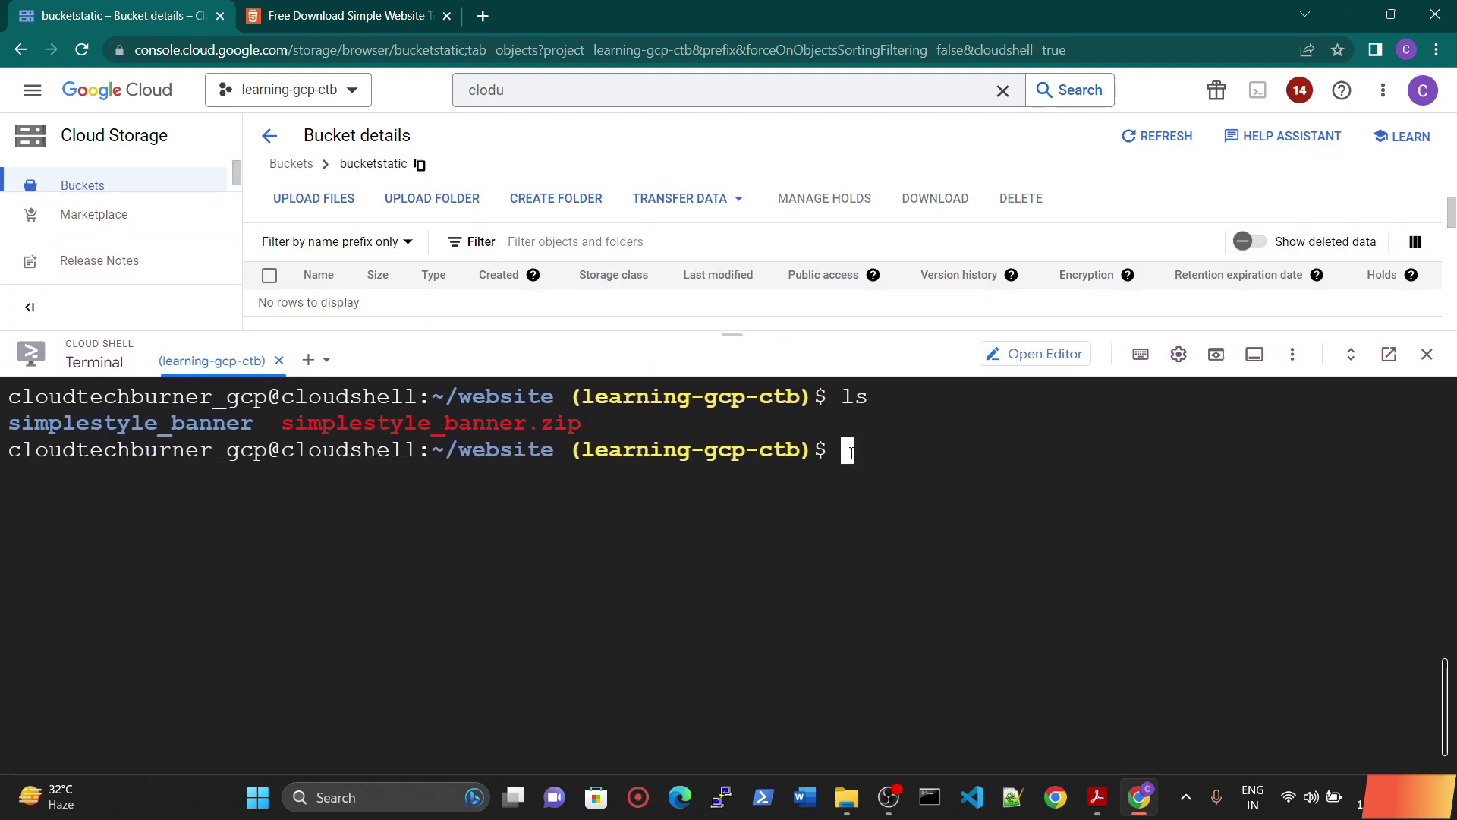
type("gsutil")
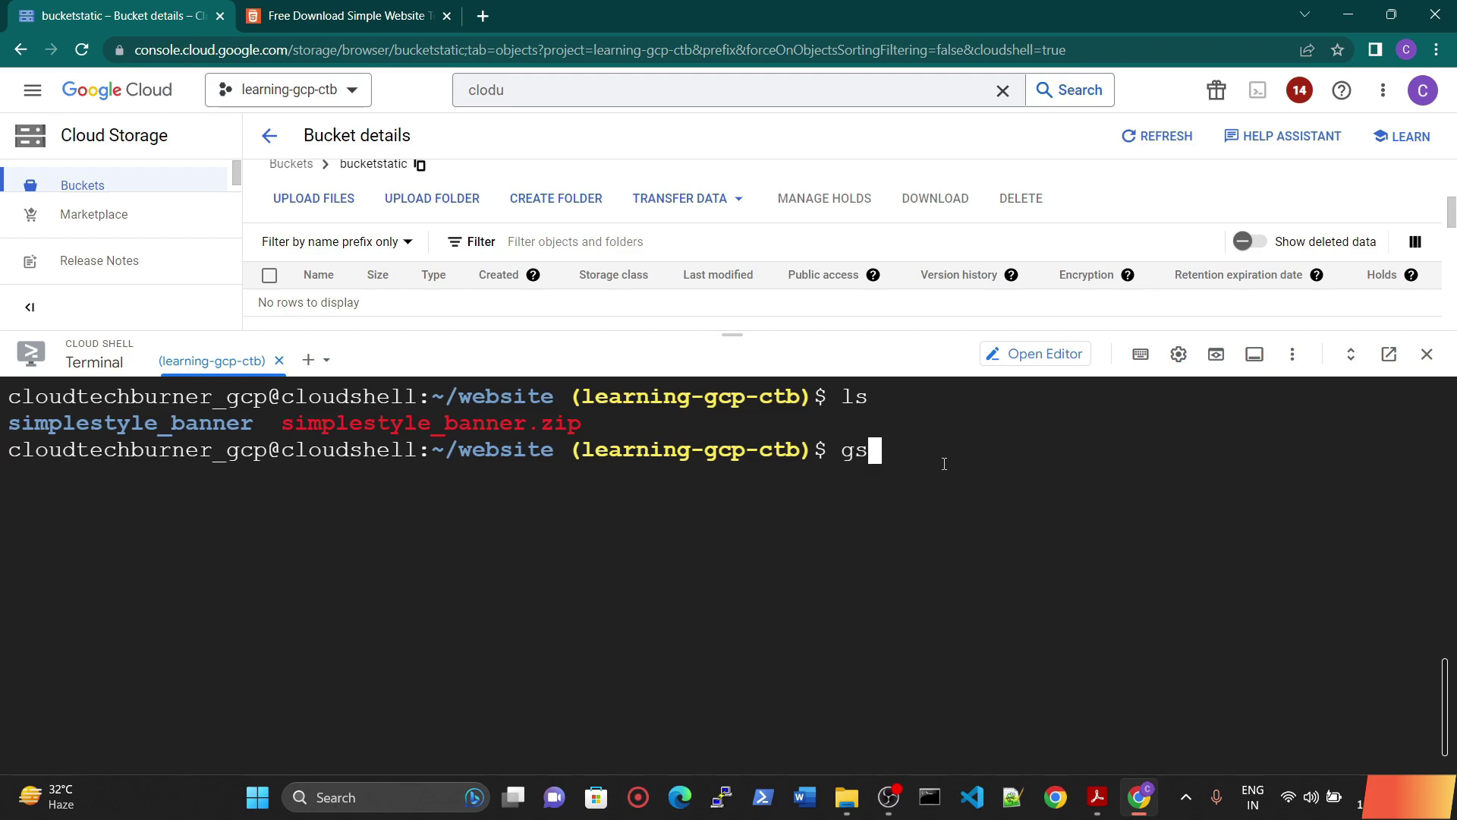
type(" -m")
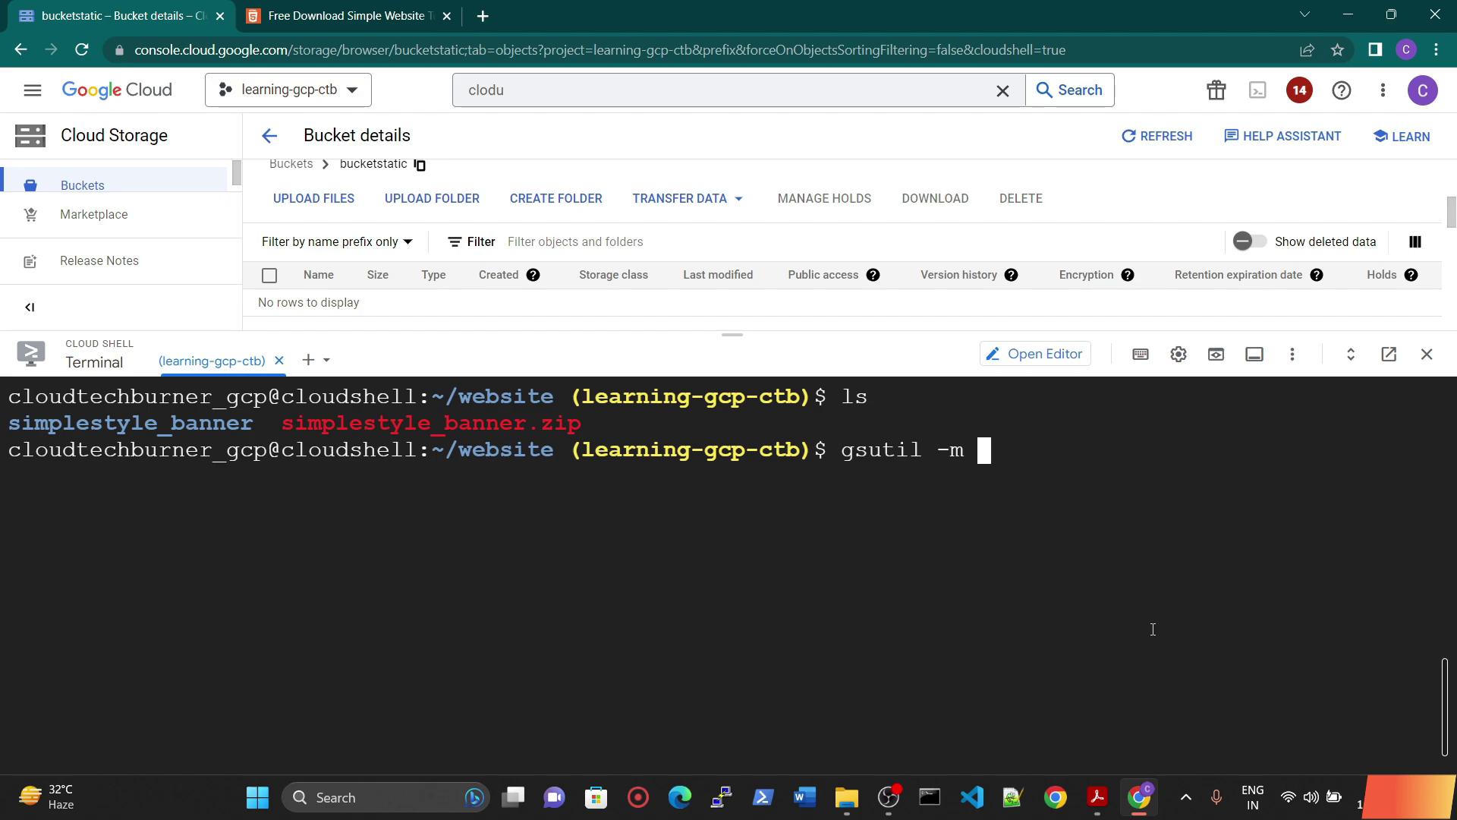
type("cp -r")
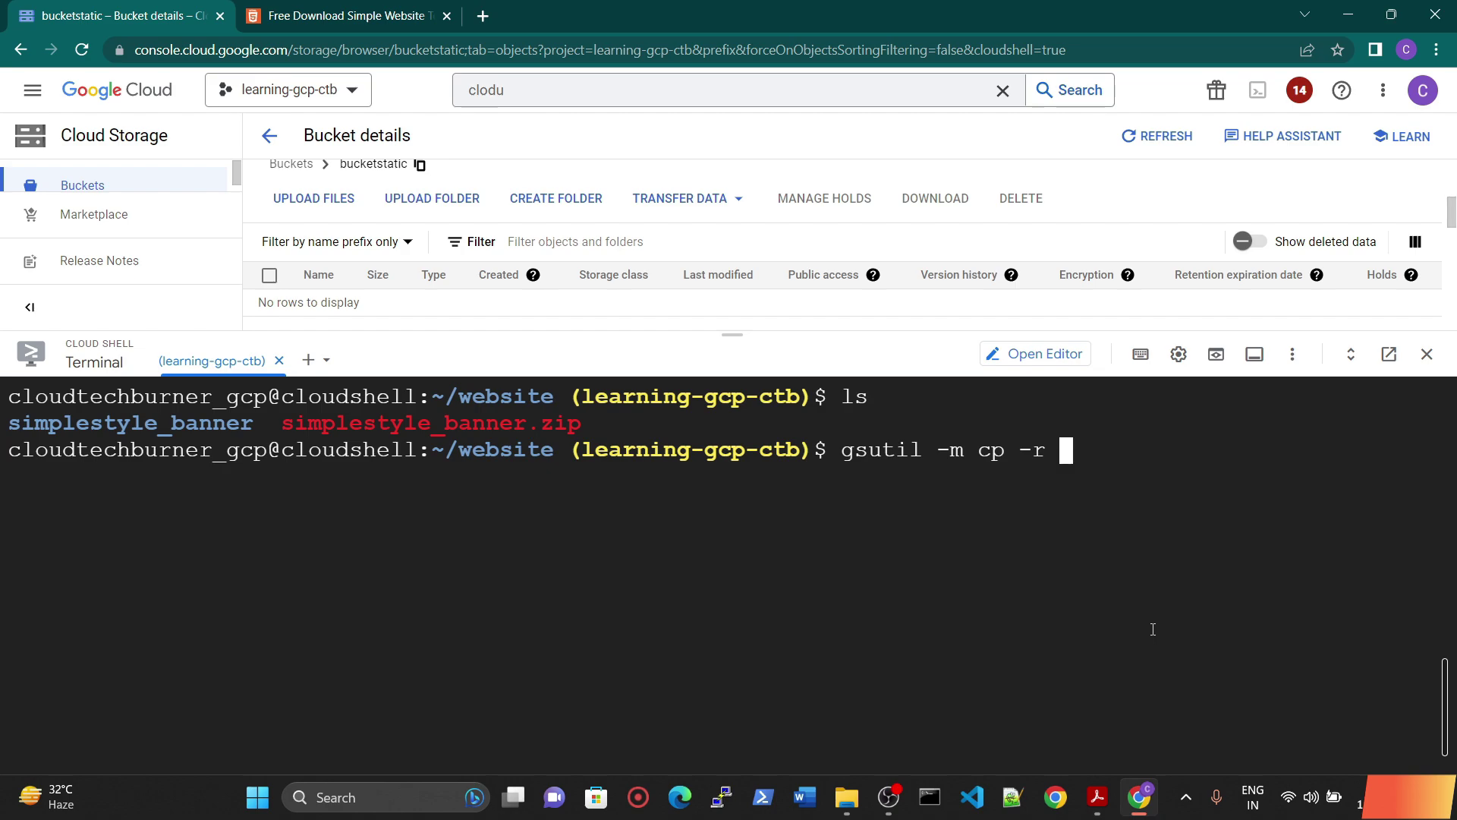
type("si")
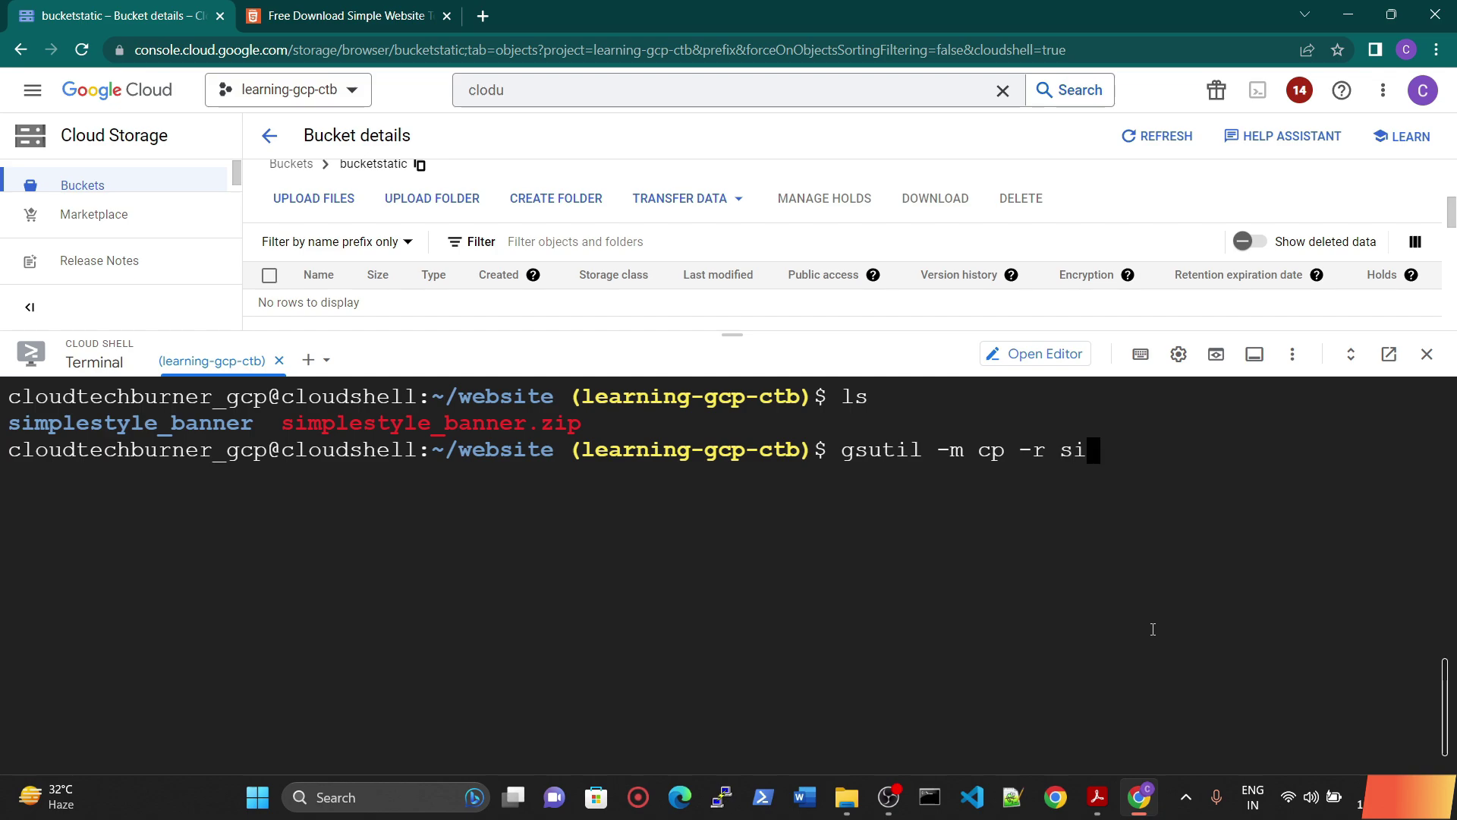
key("Tab")
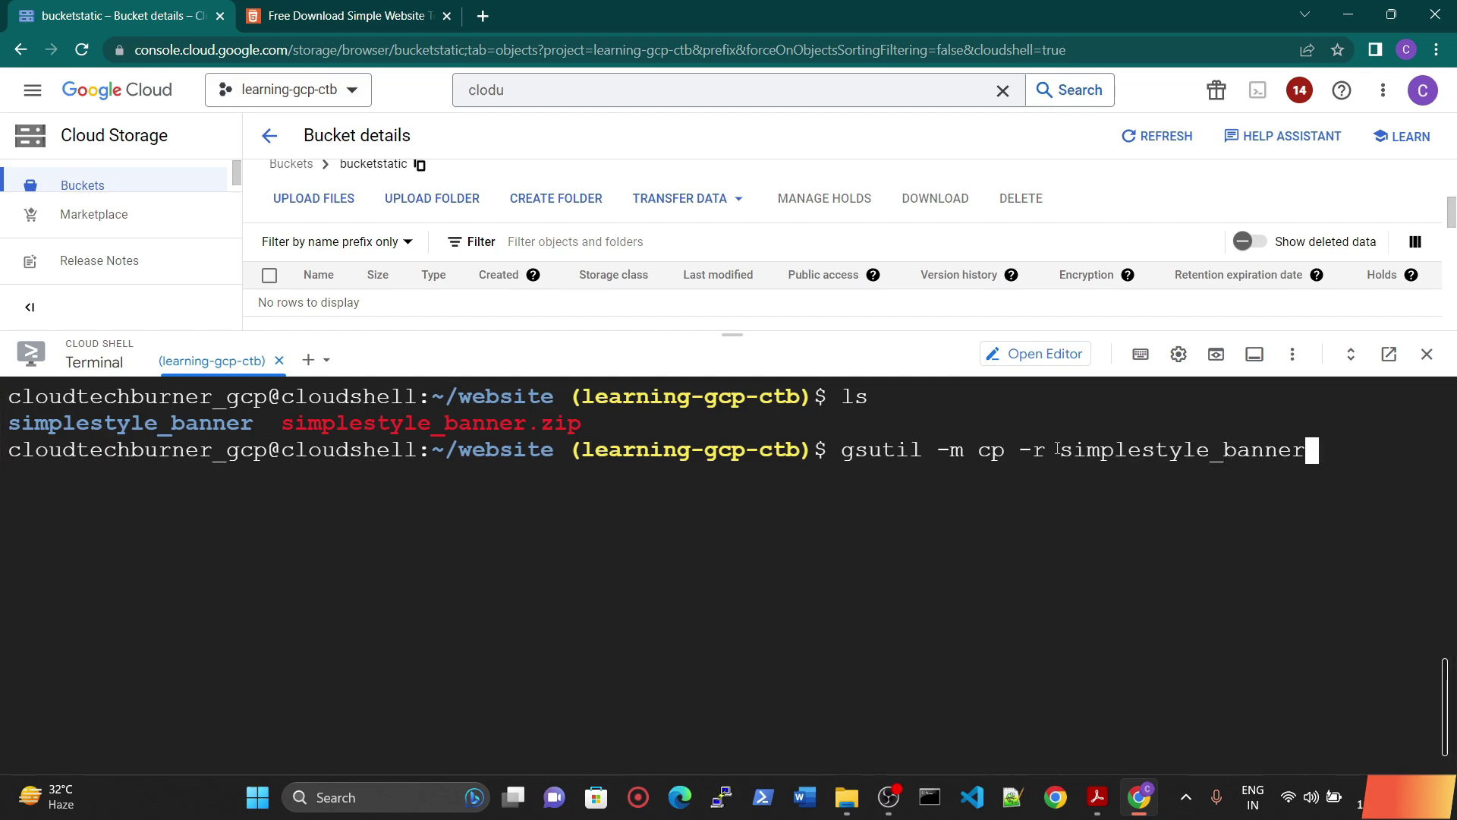
key("Tab")
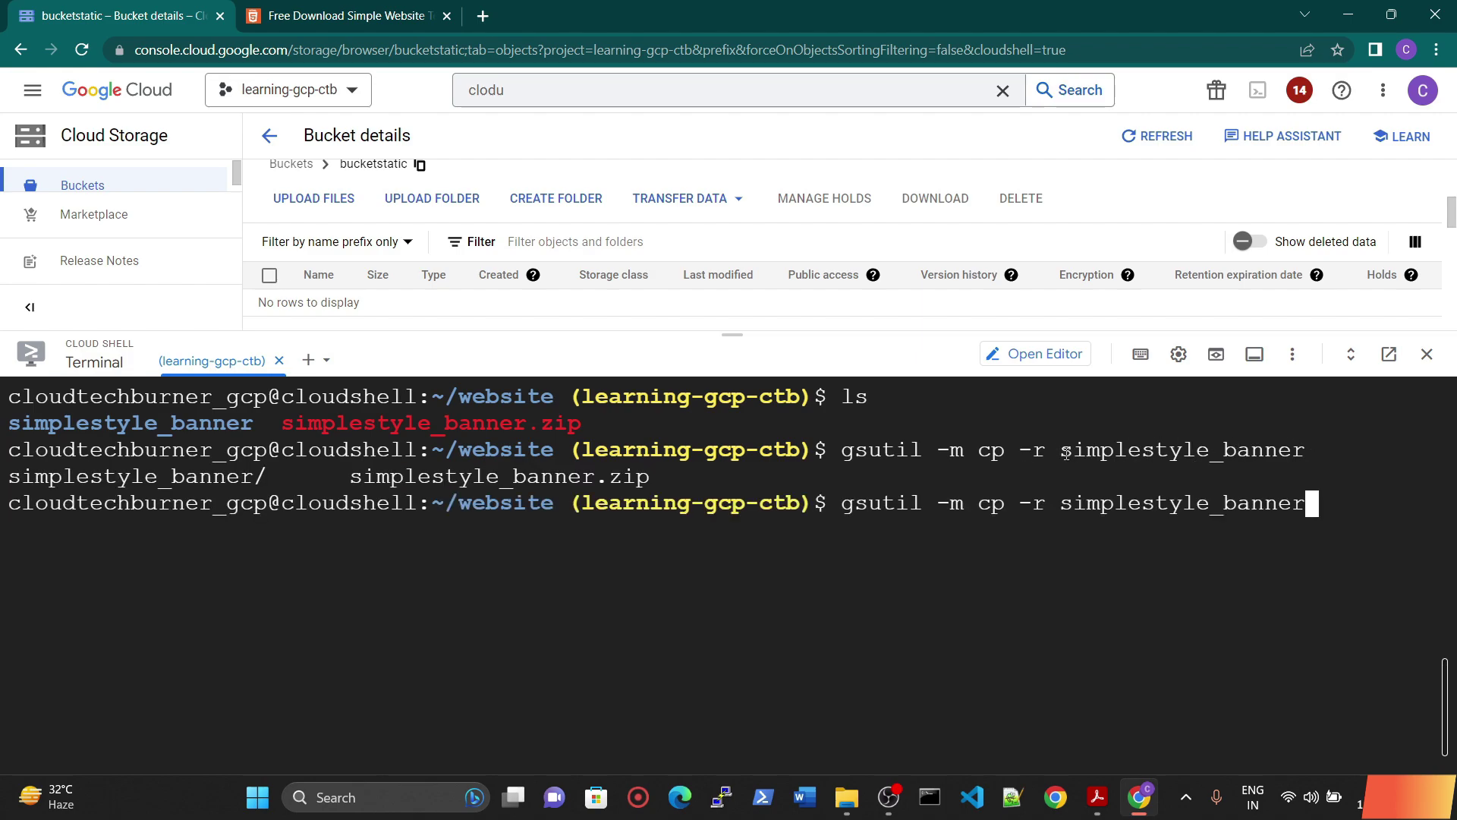
left_click_drag(1062, 453, 1305, 451)
key("ctrl+c")
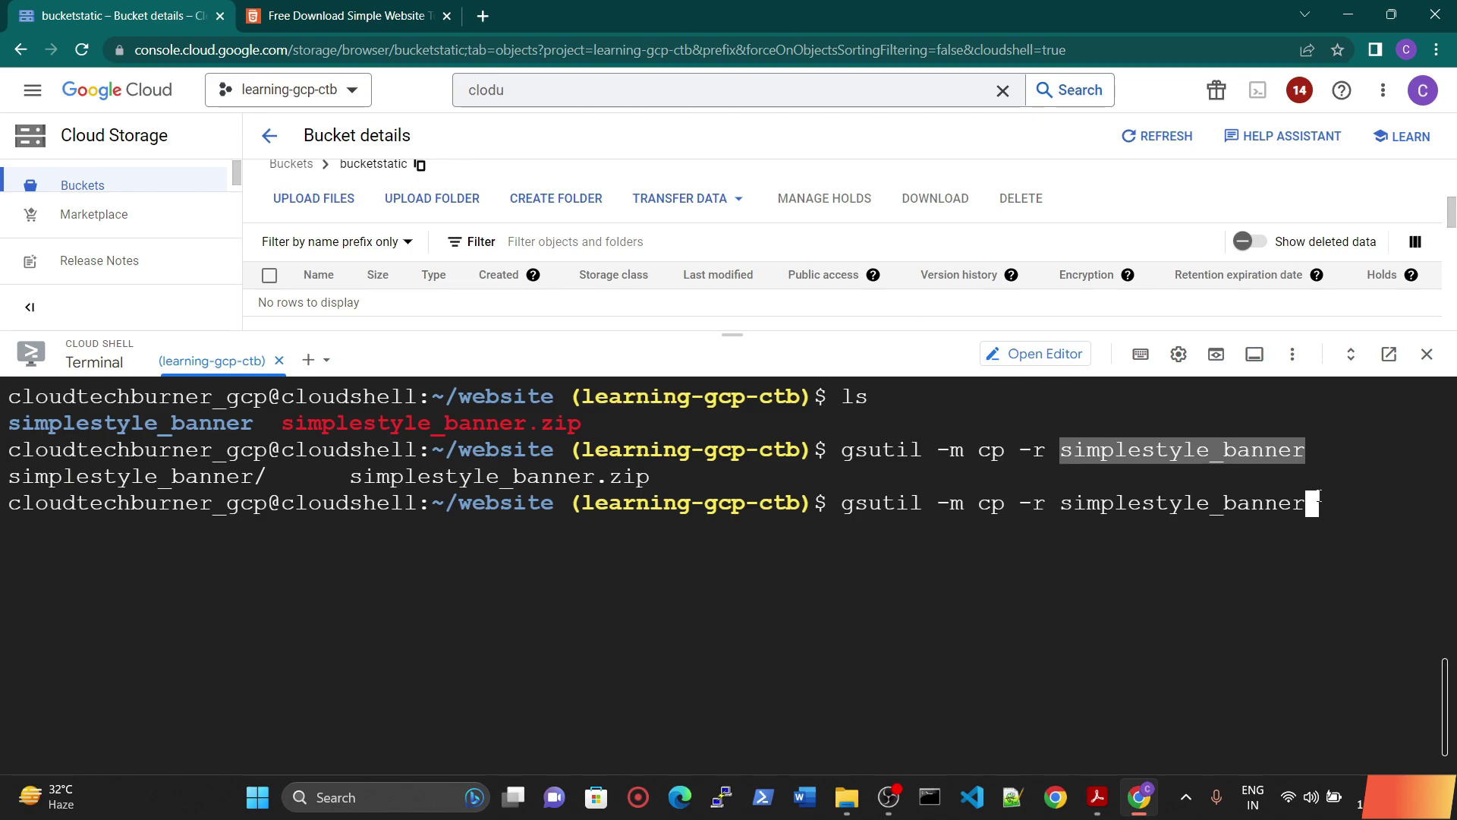
left_click(1315, 500)
type("gs://")
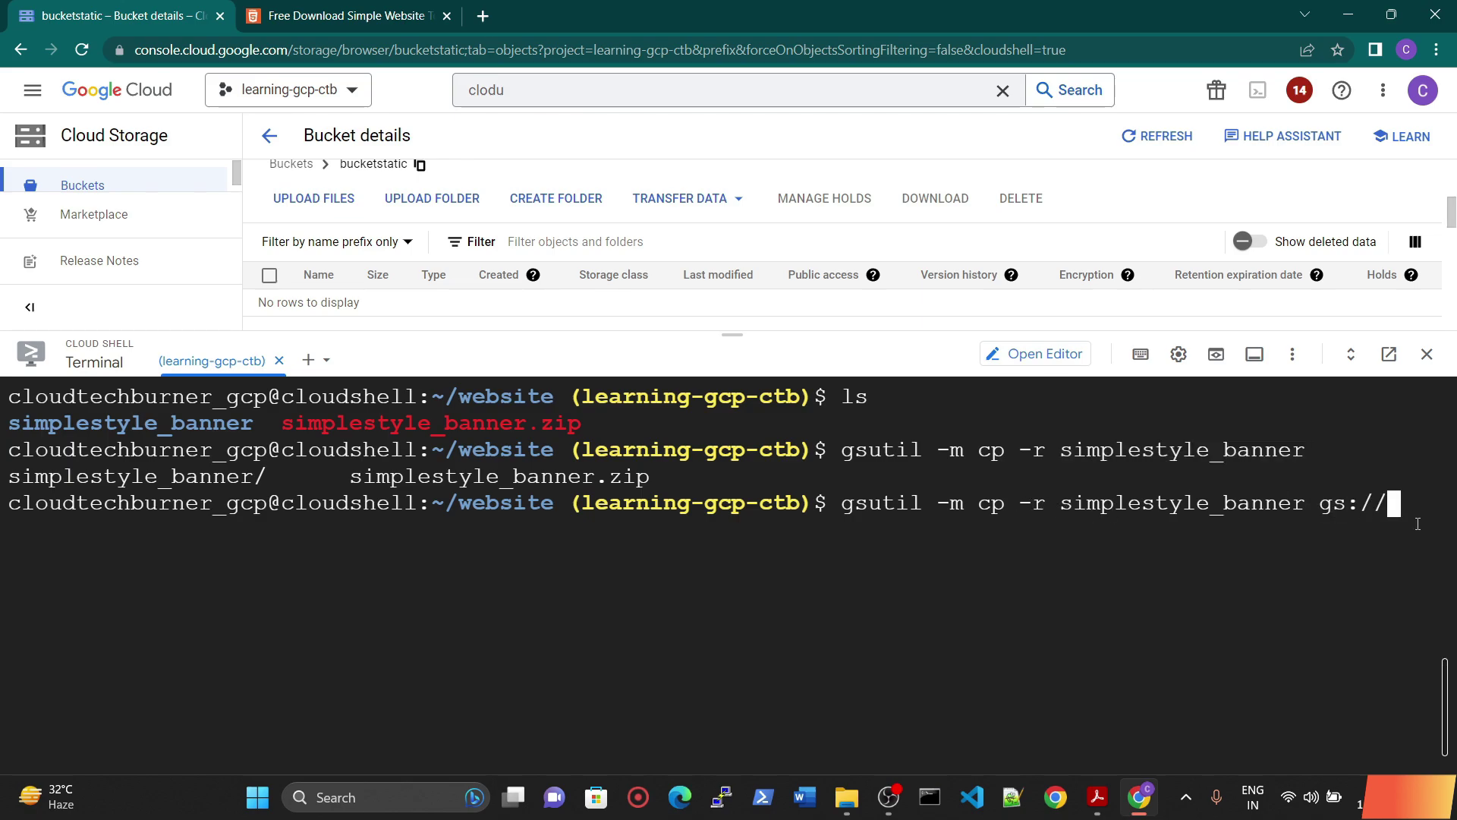
type("bucketstatic")
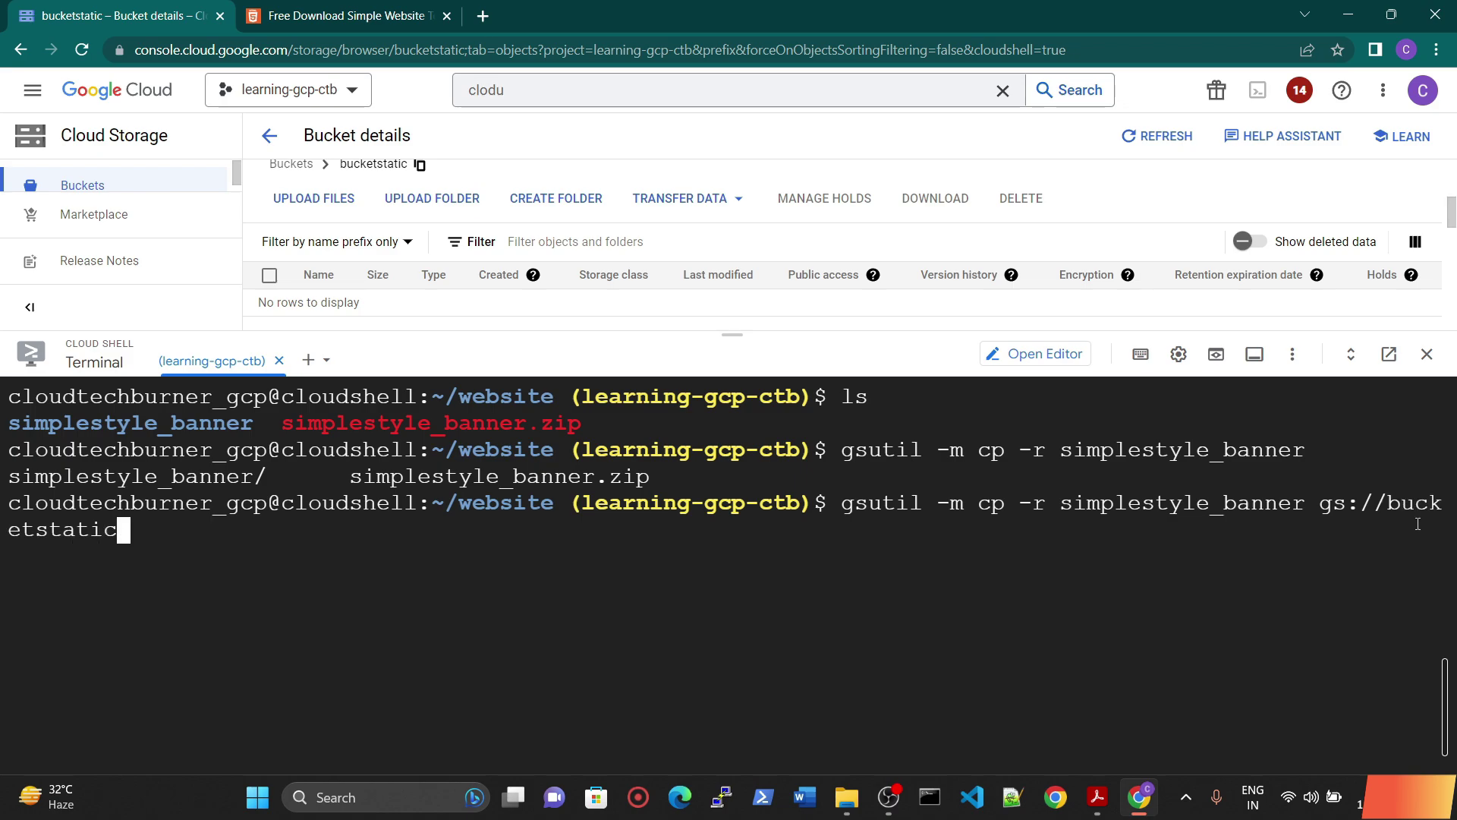
key("Return")
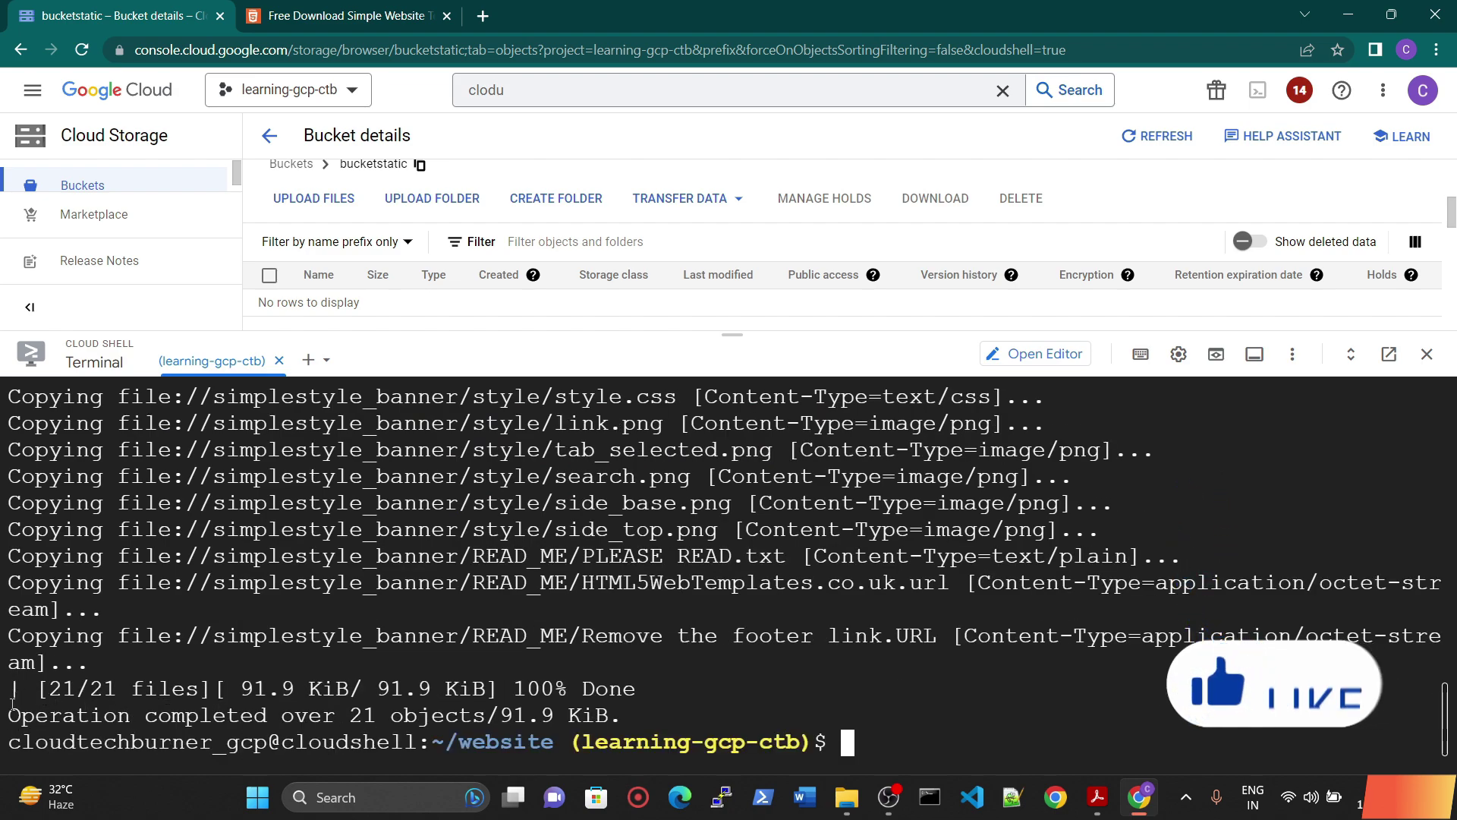
left_click_drag(23, 688, 437, 707)
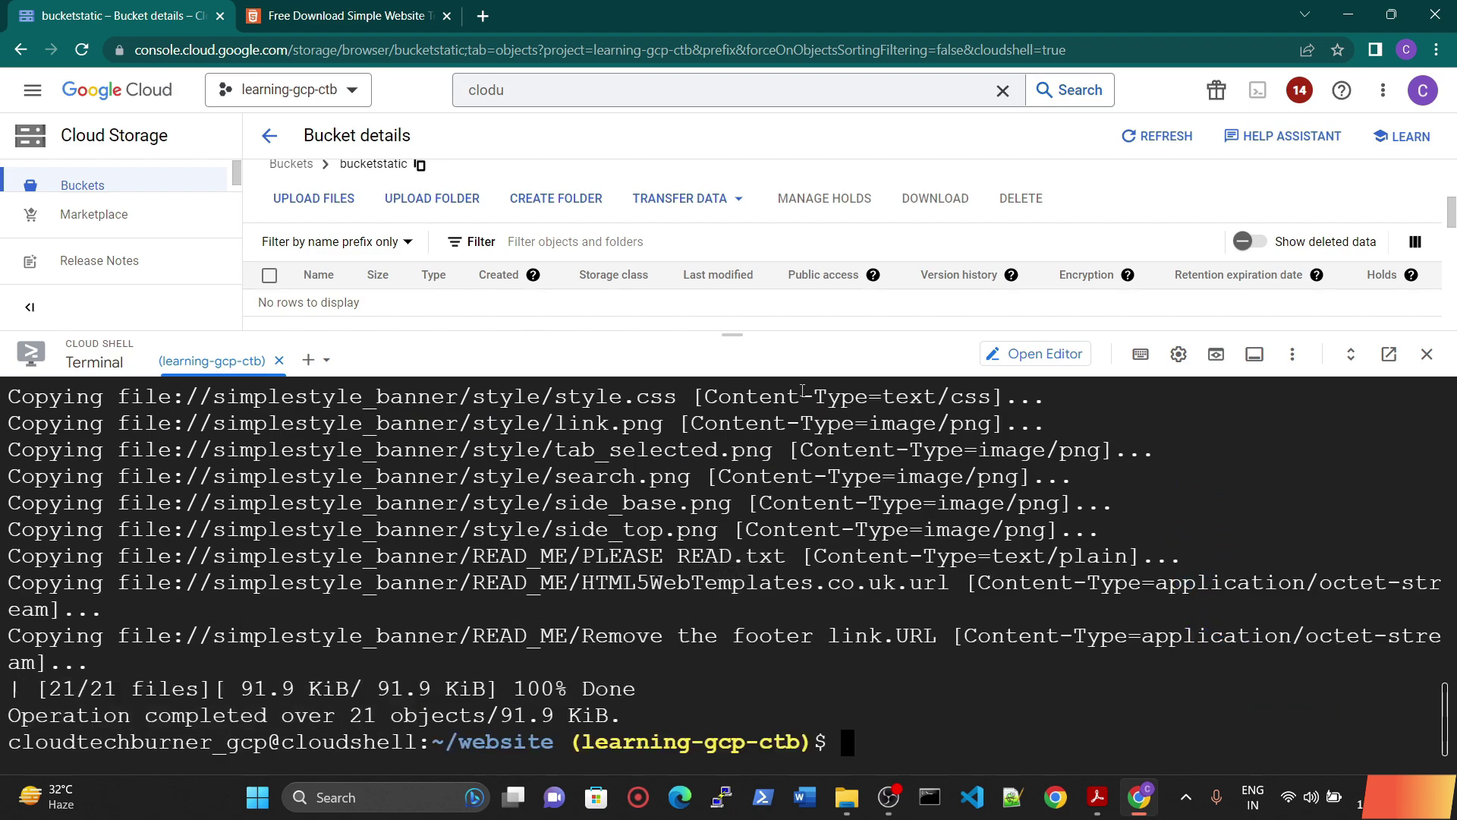
Refresh the object list of bucketstatic and open the simplestyle_banner folder to check the uploaded files.
left_click_drag(732, 334, 733, 459)
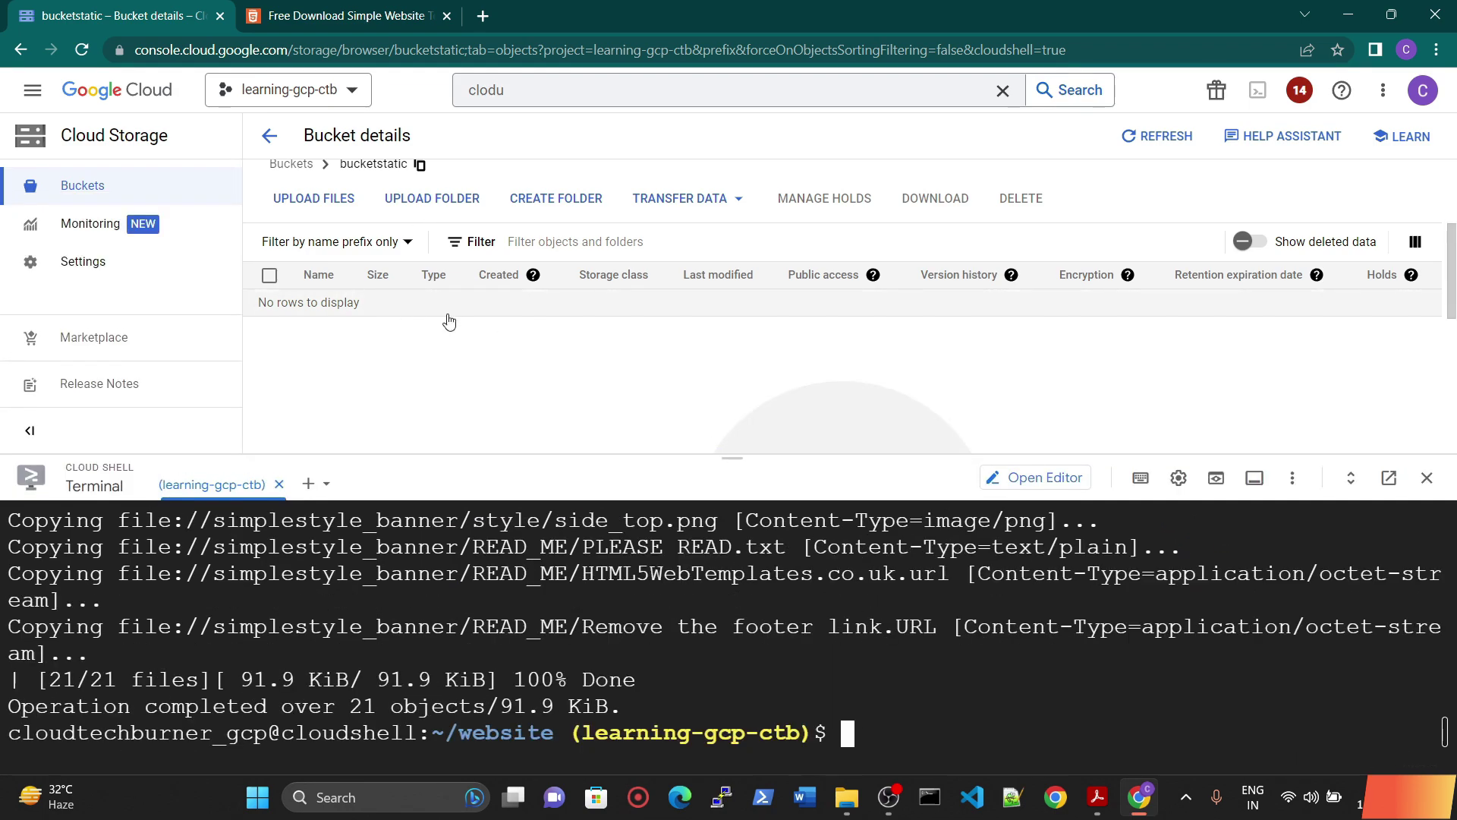
left_click(1142, 135)
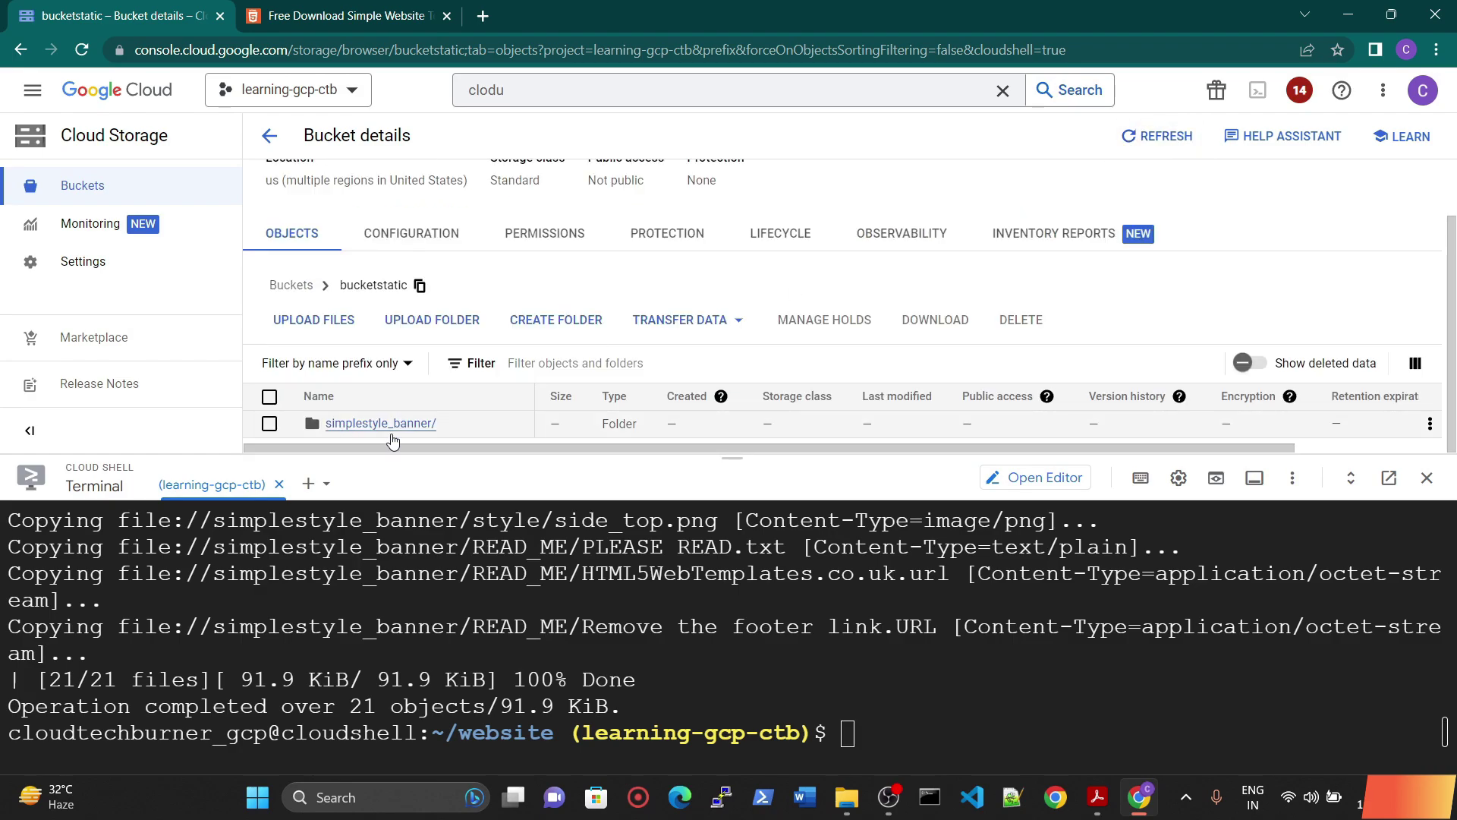
left_click(391, 434)
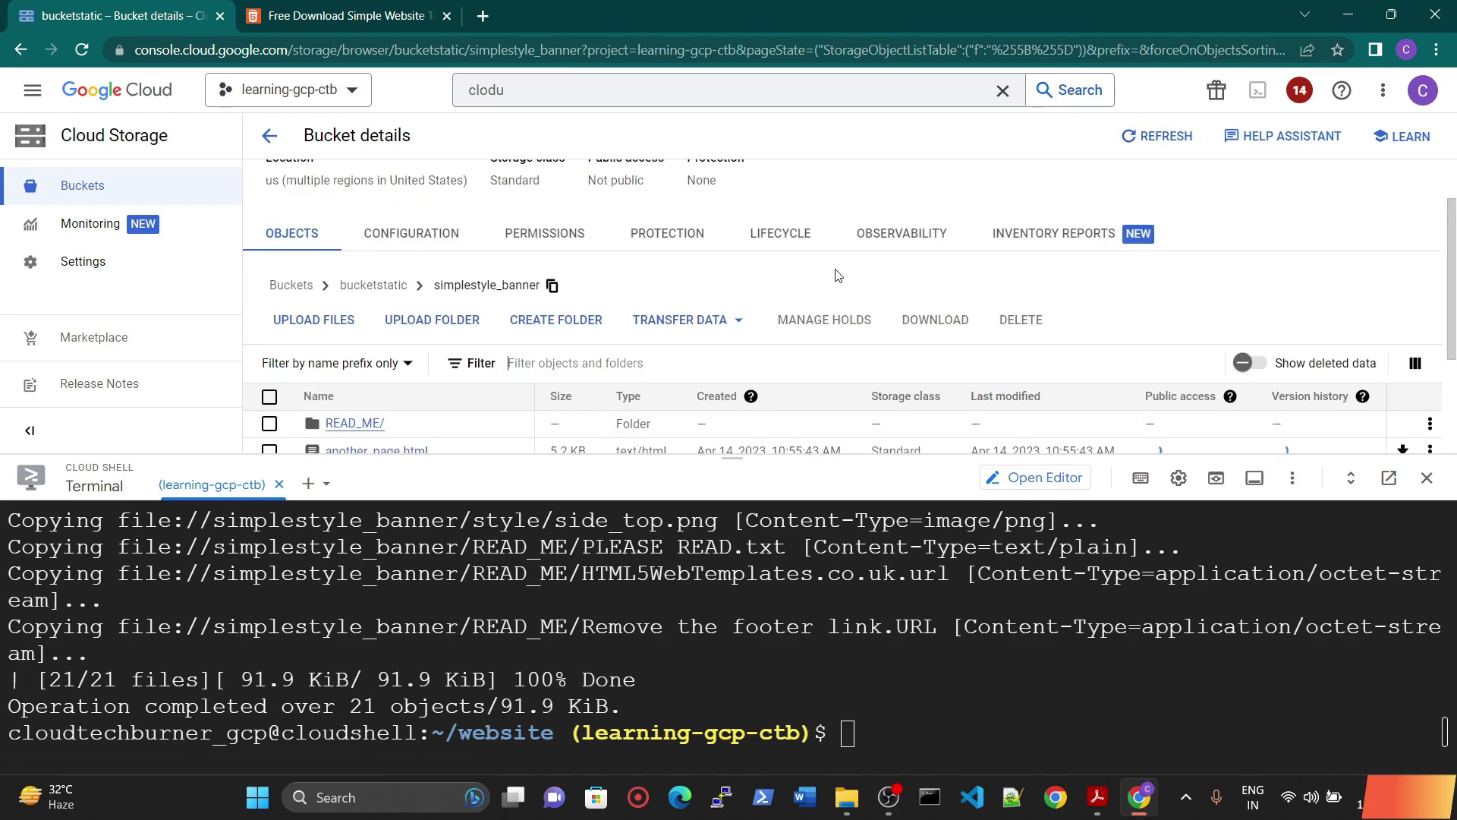
scroll(837, 275, "down", 2)
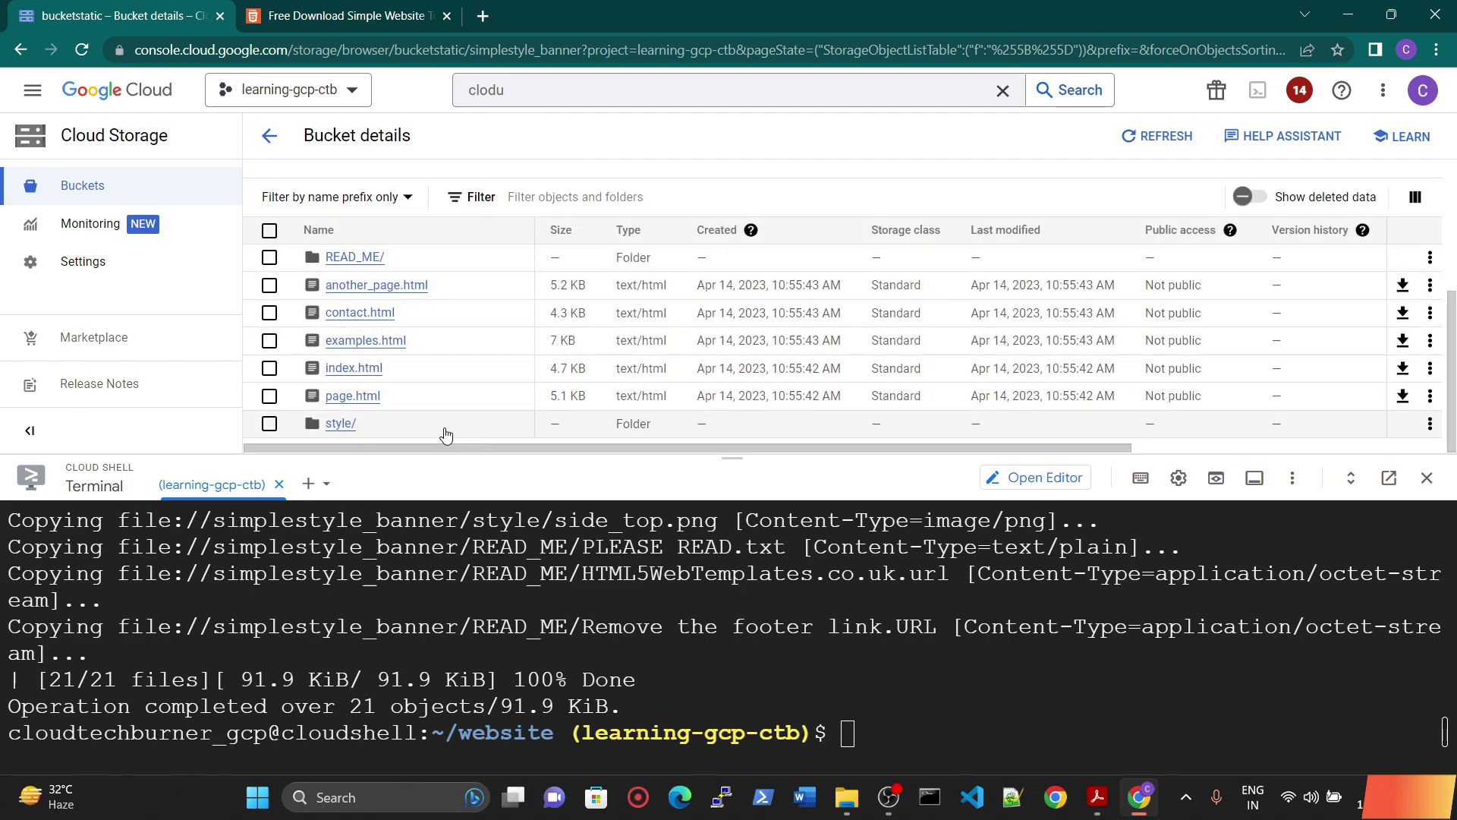
Open the authenticated URL of index.html, look through the rendered page, and return to the object details.
left_click(366, 370)
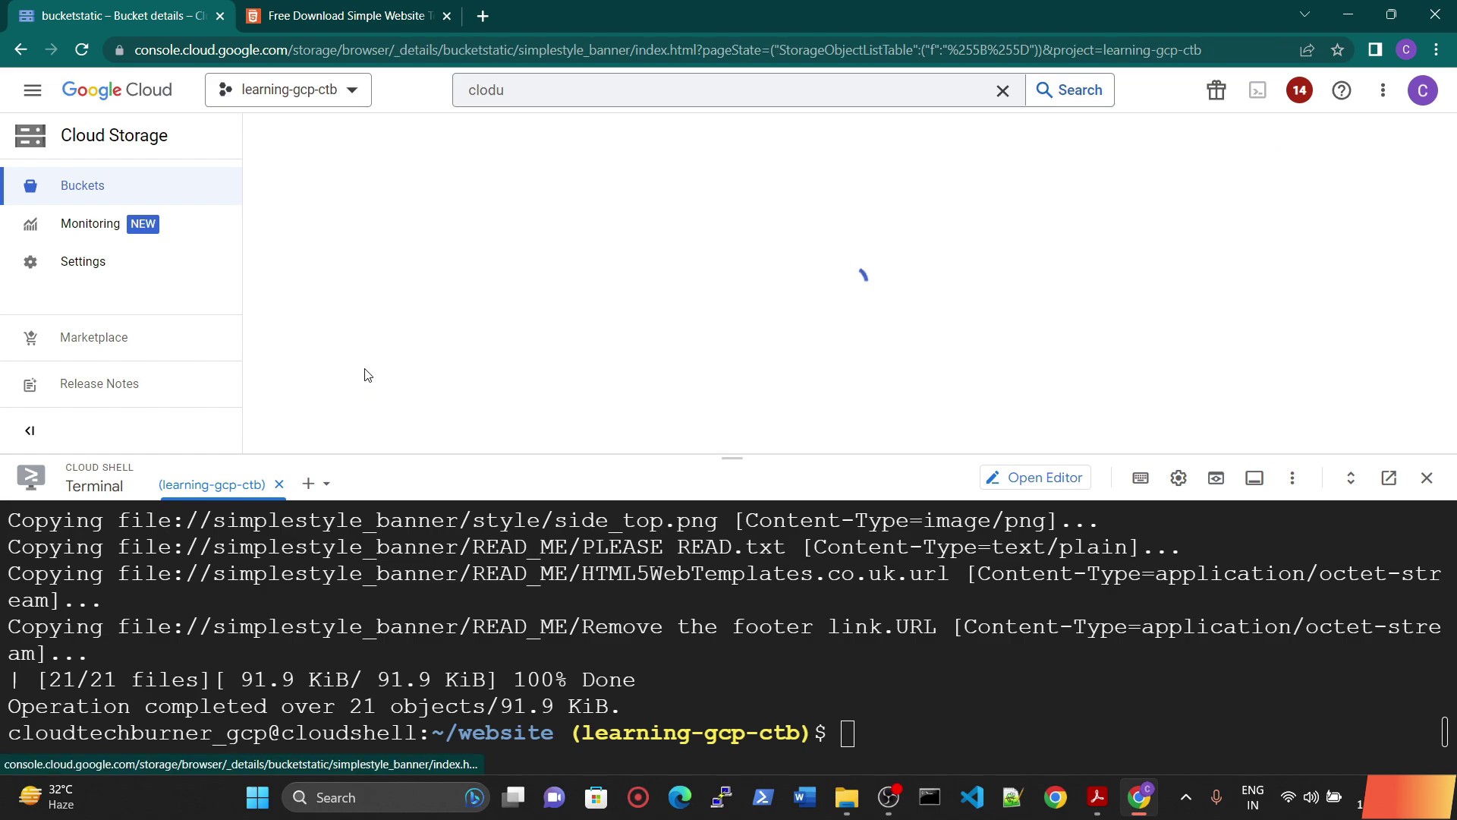
scroll(486, 319, "down", 6)
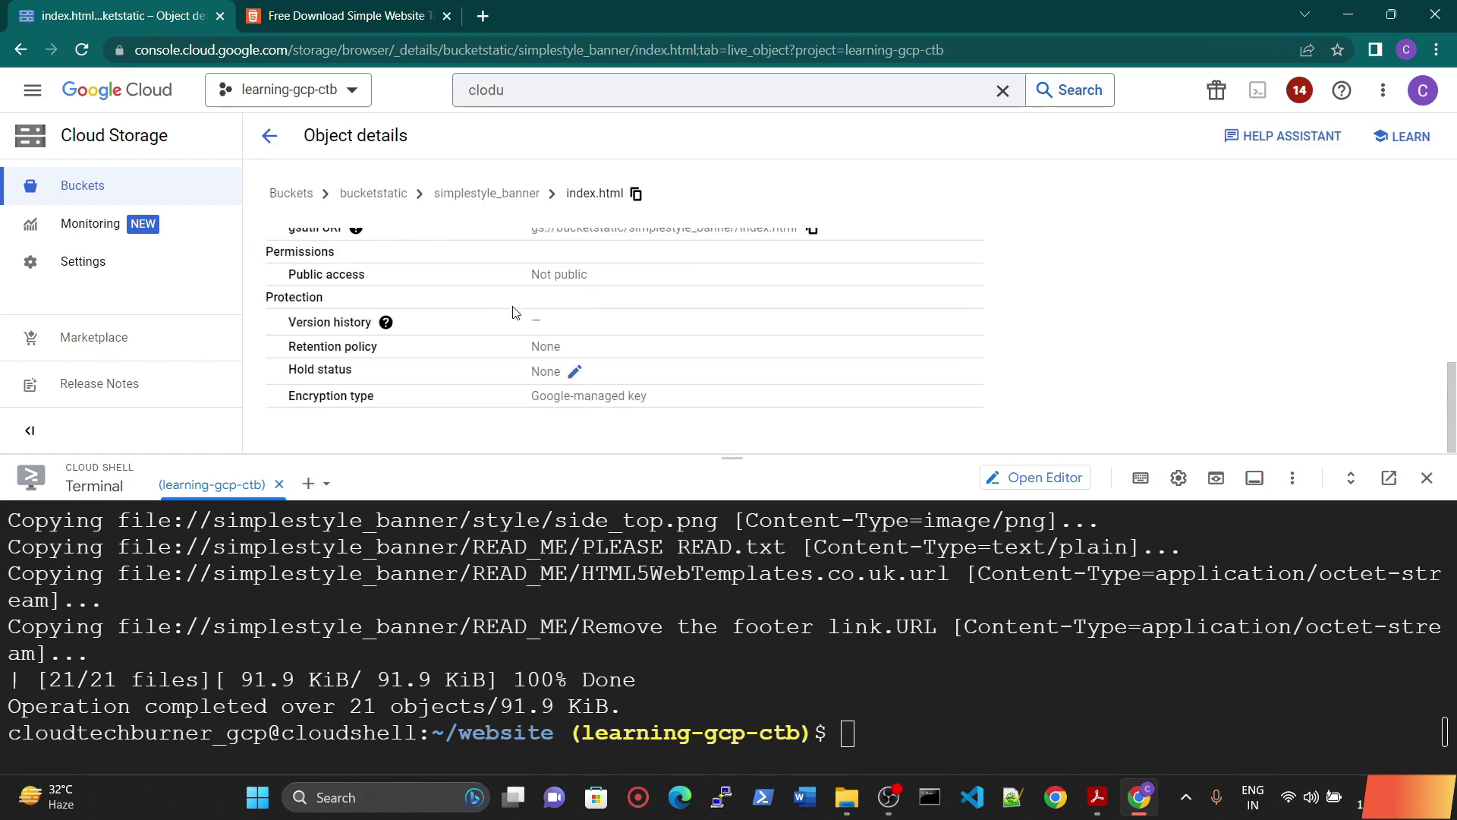
scroll(684, 367, "up", 4)
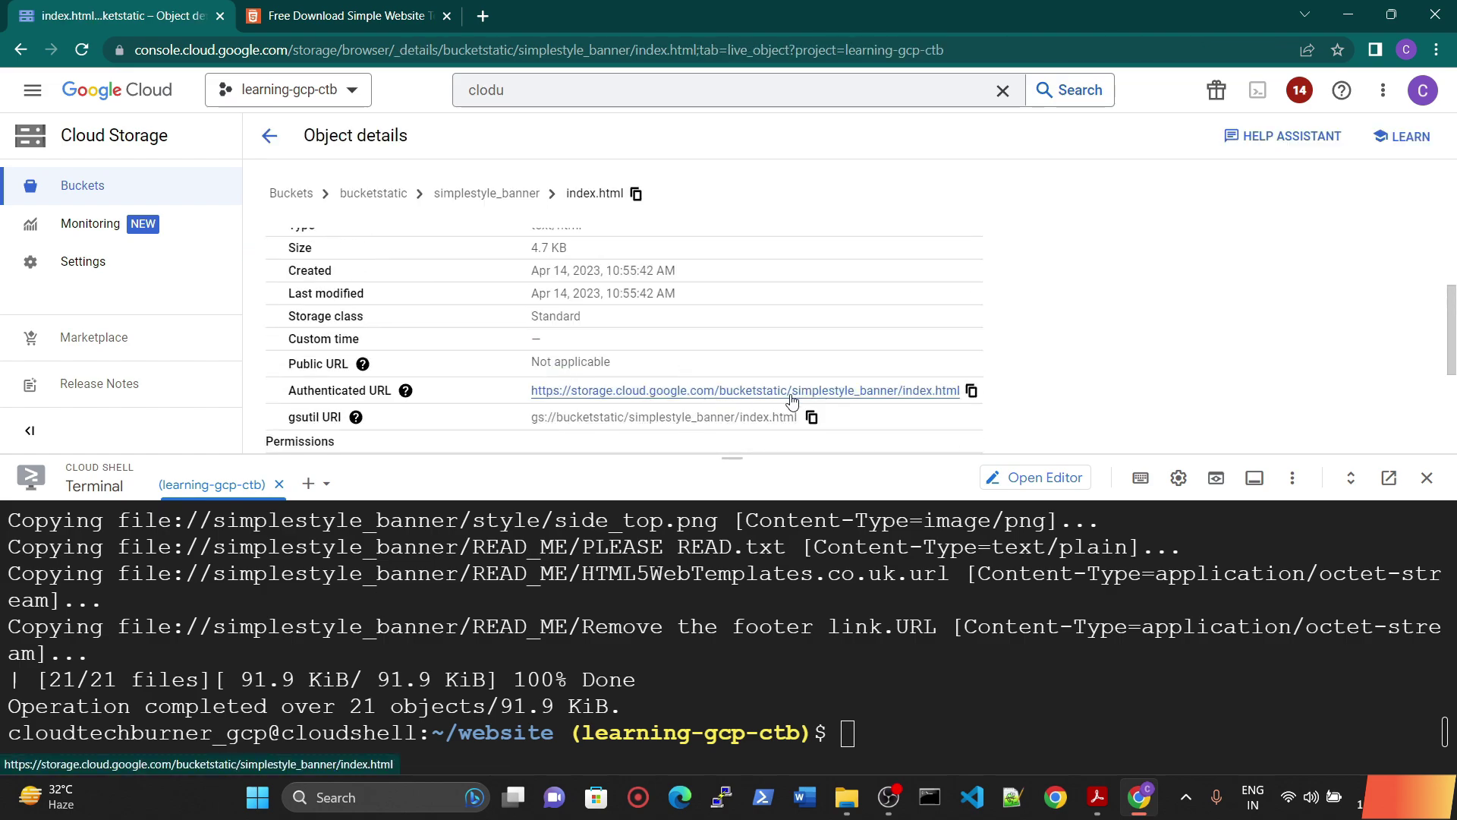
left_click(689, 391)
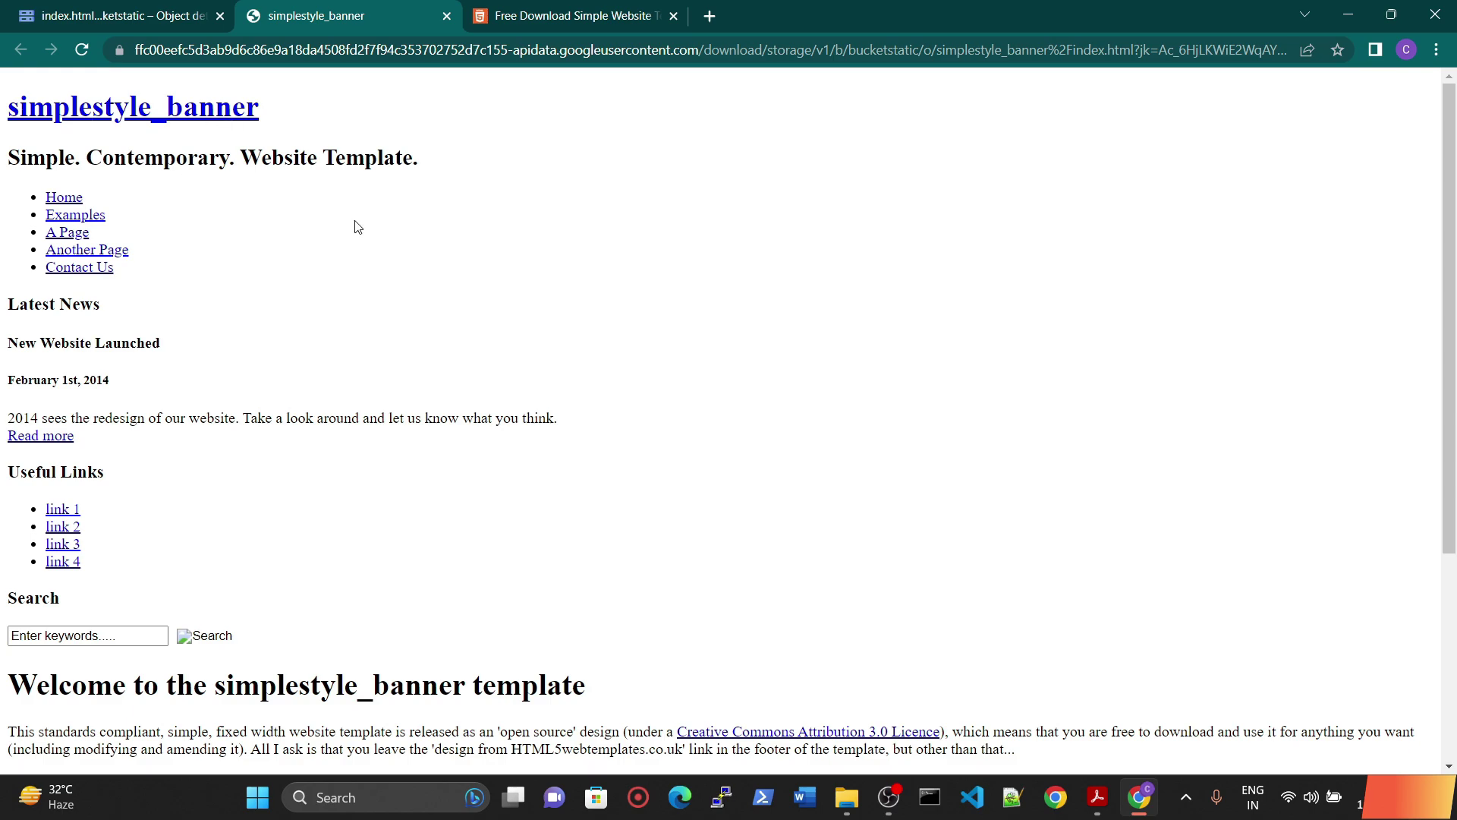
scroll(500, 453, "down", 4)
scroll(499, 561, "up", 4)
left_click(157, 20)
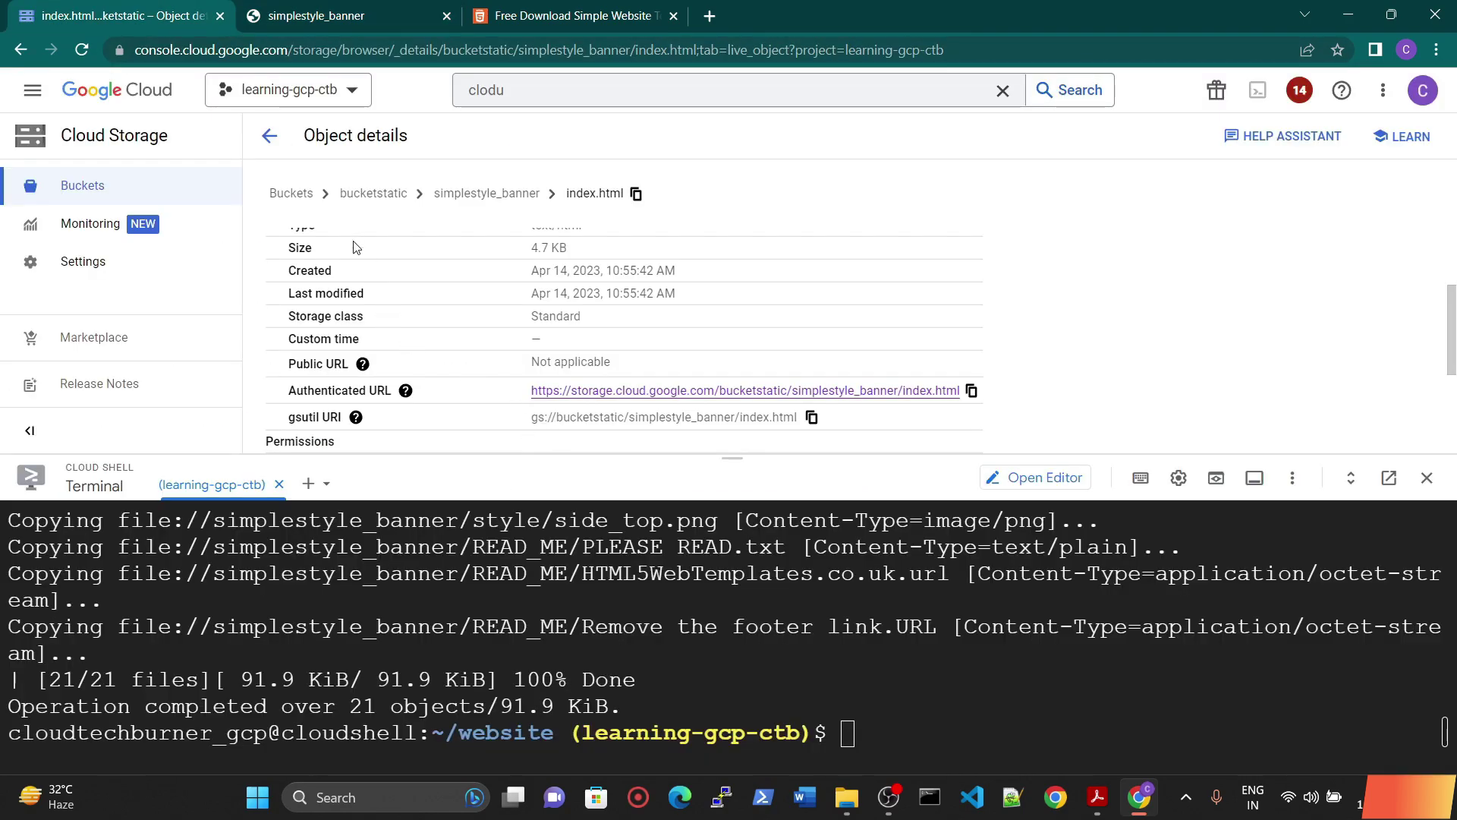
Return to the simplestyle_banner folder, shrink the Cloud Shell pane, and select all objects in the list.
left_click(270, 137)
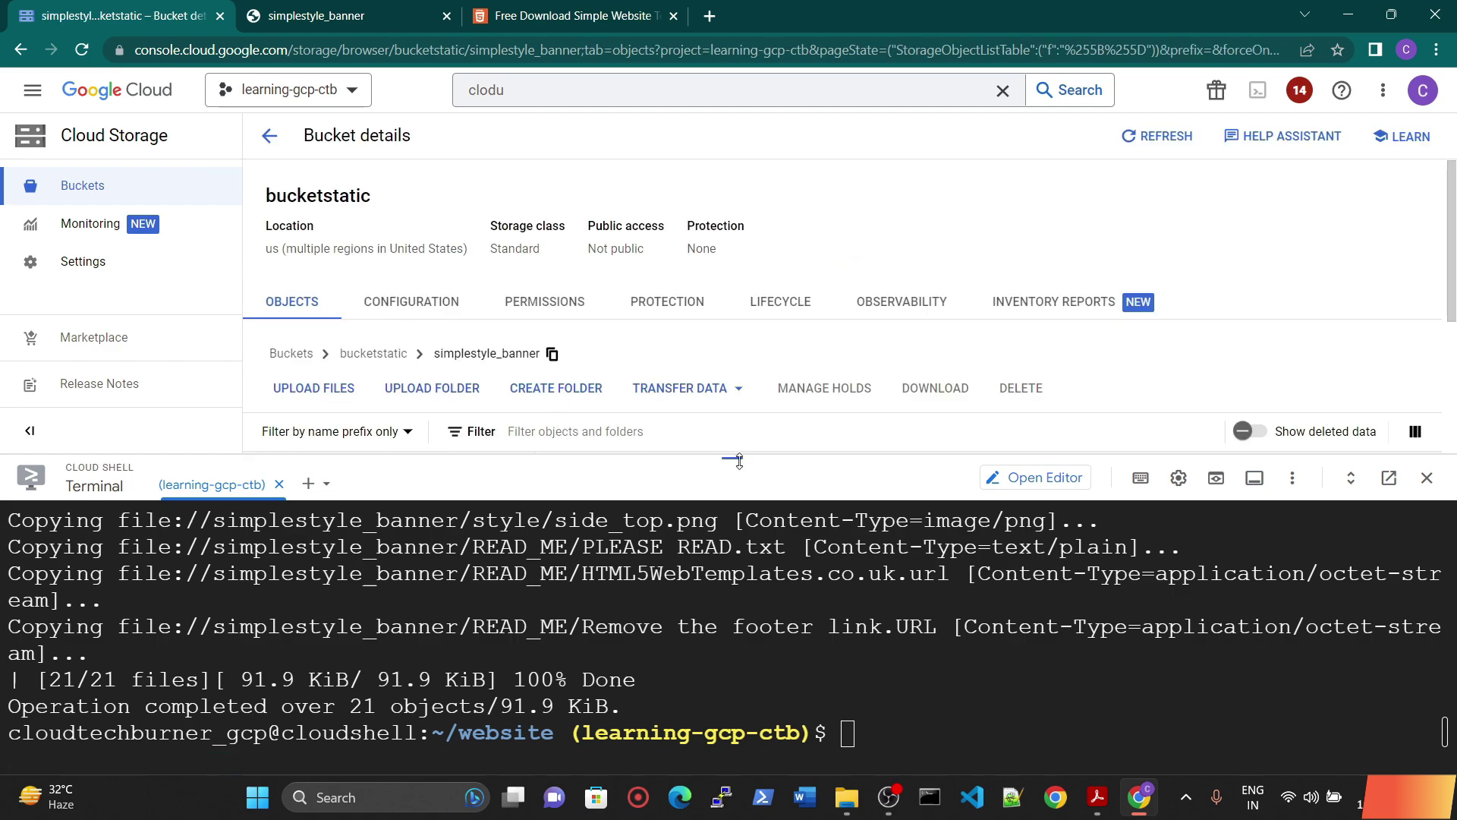
left_click_drag(738, 460, 732, 733)
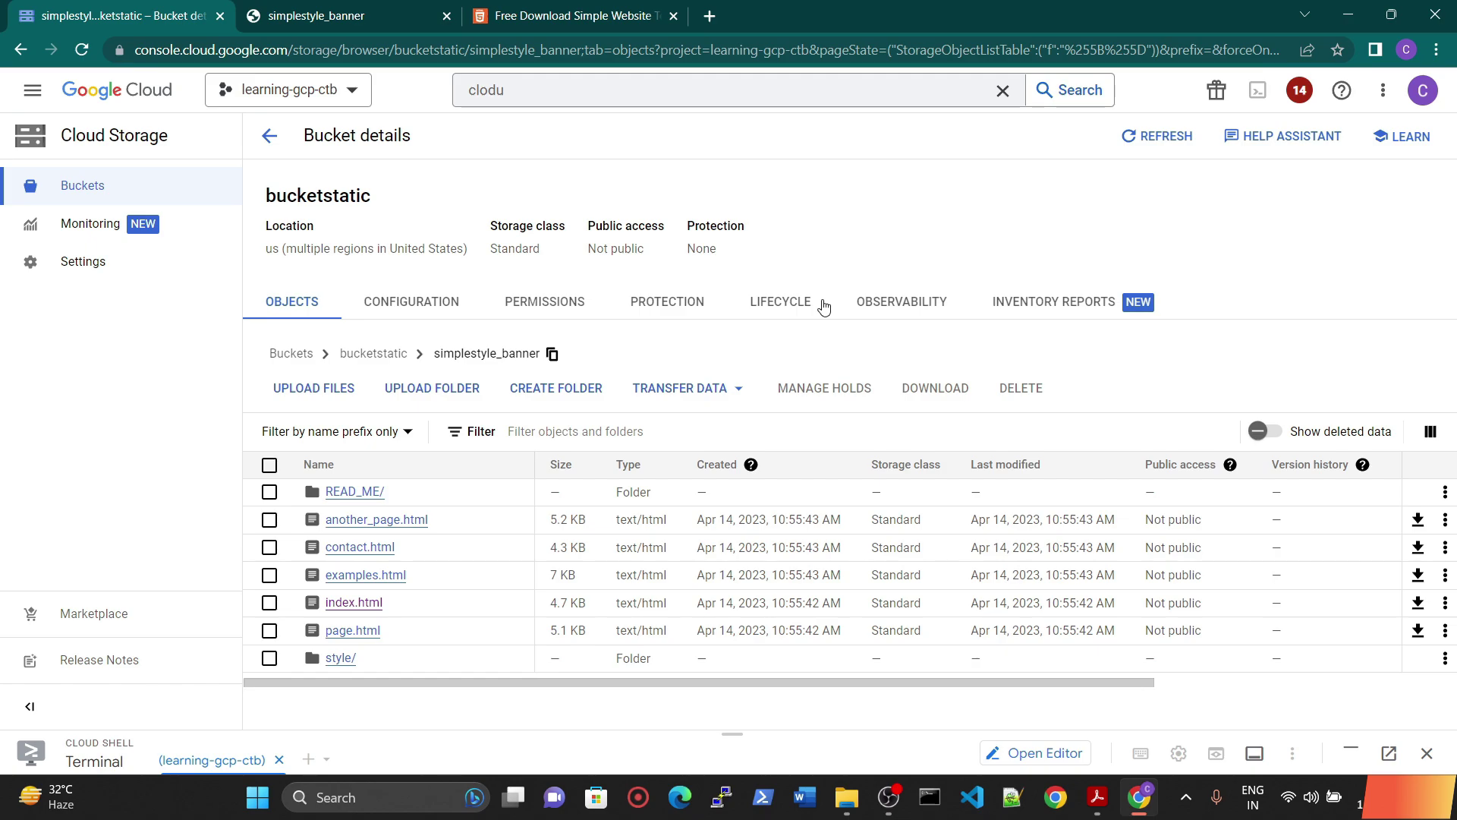
left_click(271, 467)
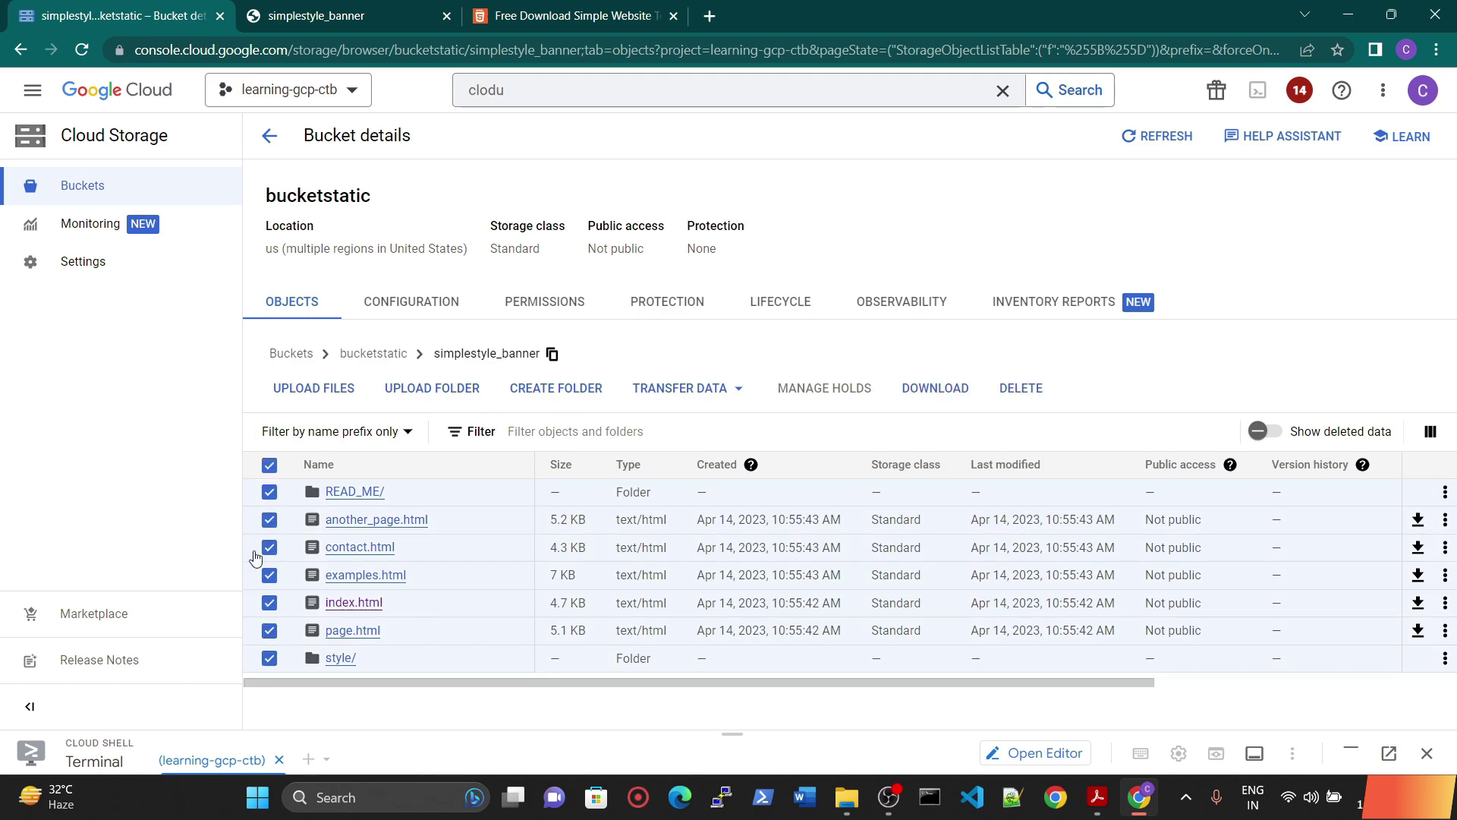
Start granting access in the permissions of bucketstatic and add allUsers as the new principal.
left_click(550, 301)
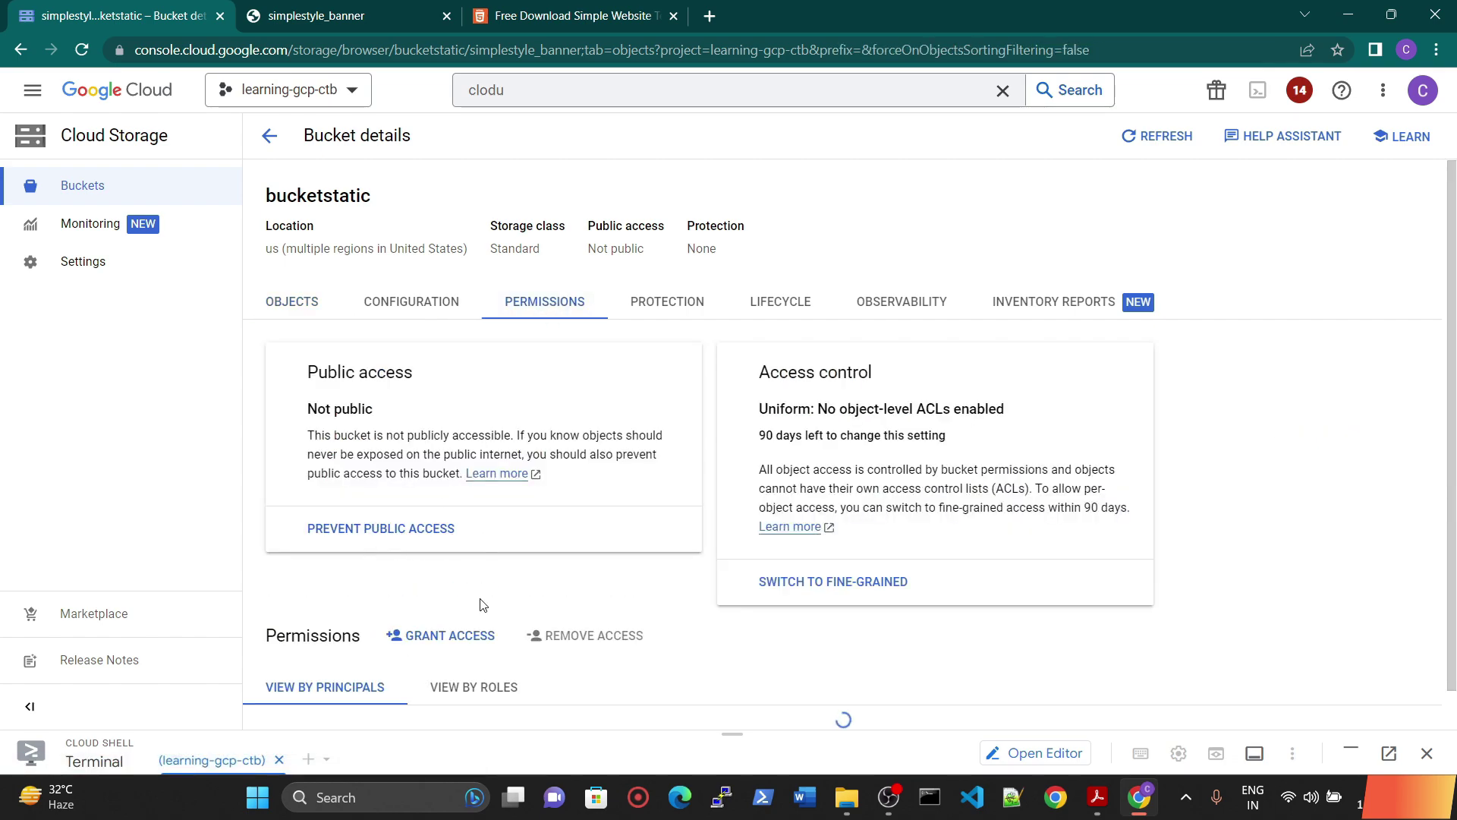
scroll(527, 568, "down", 2)
scroll(527, 568, "down", 4)
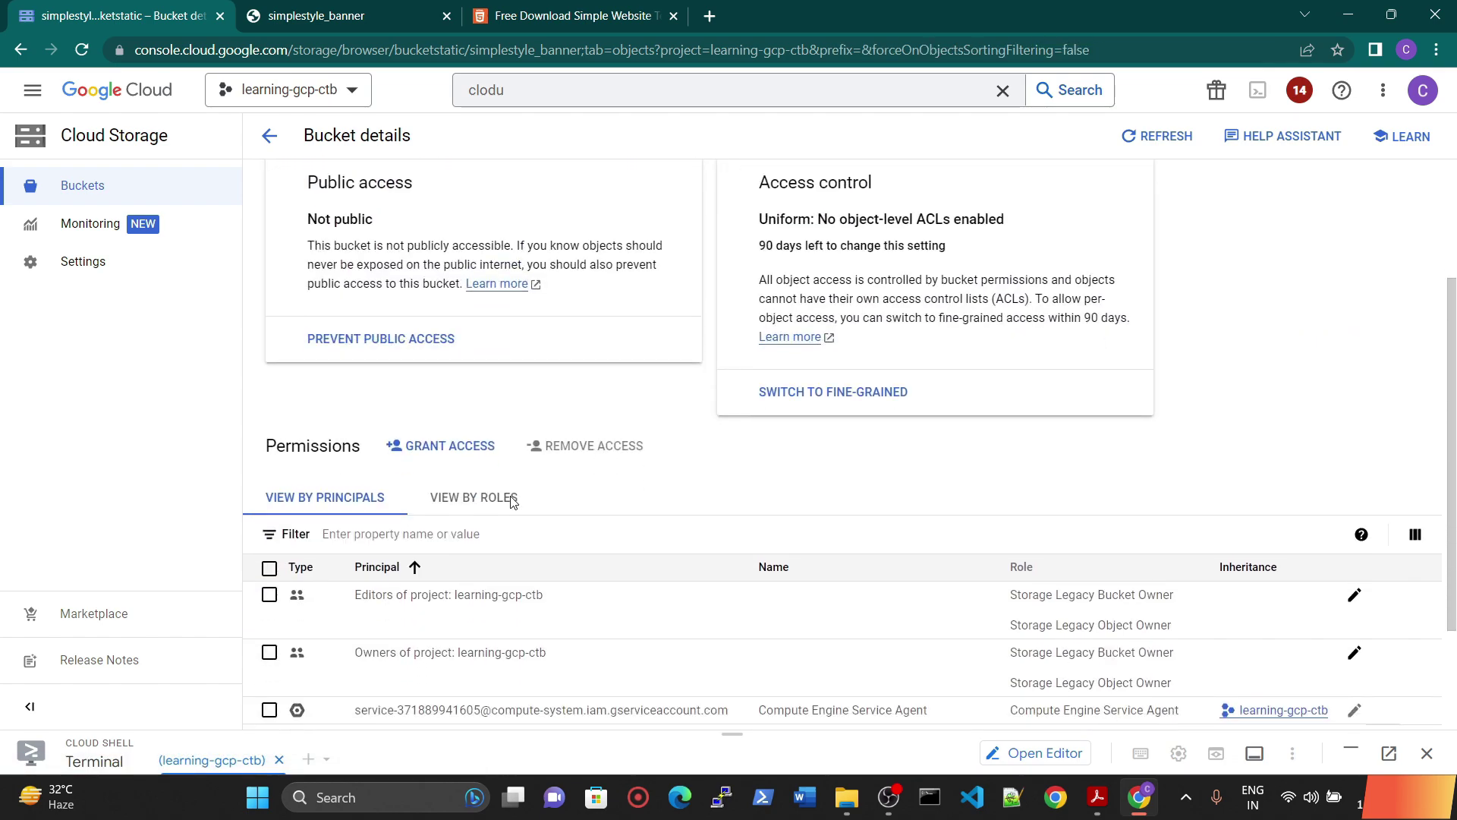
left_click(466, 448)
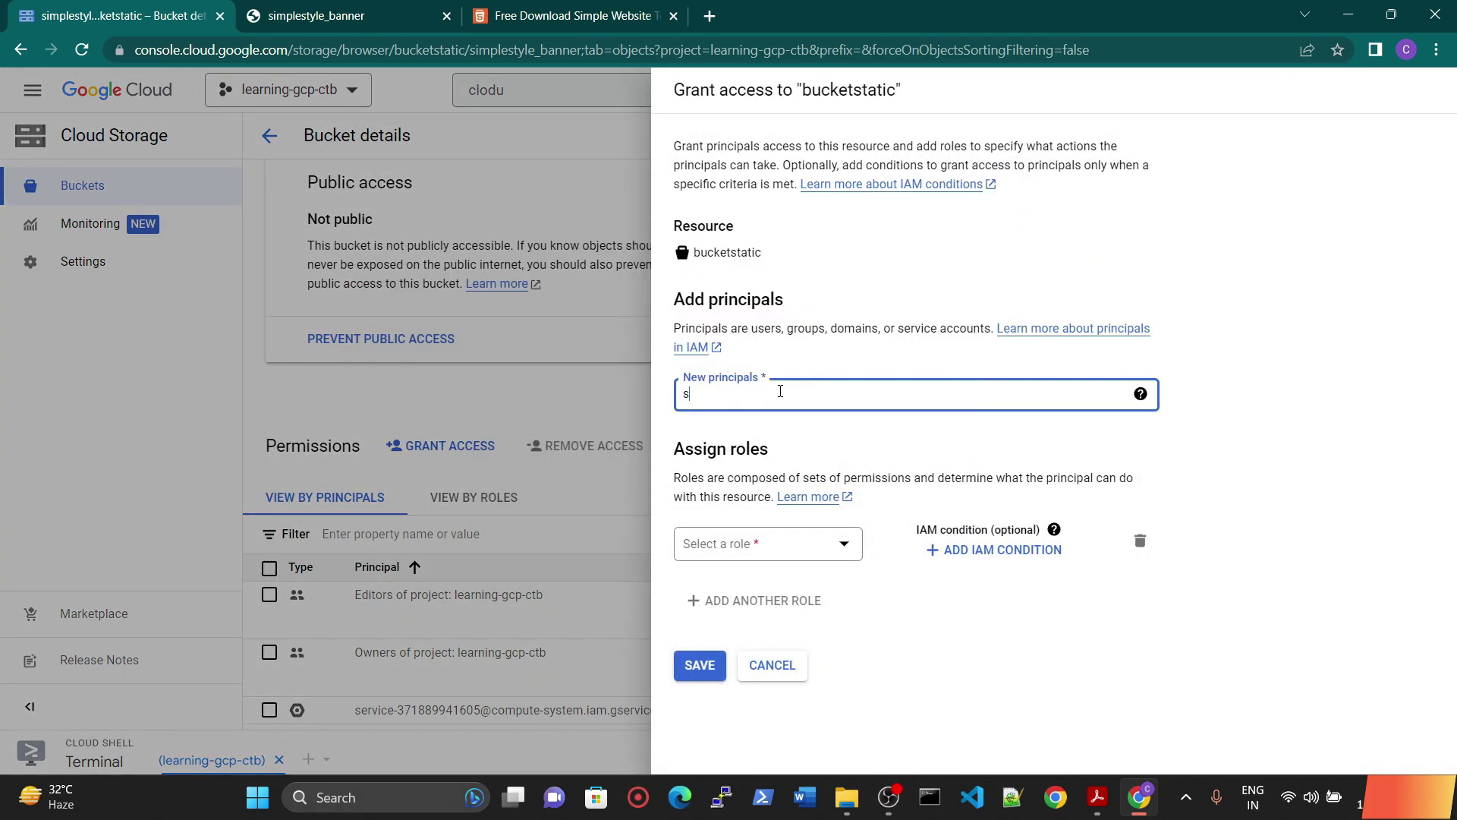
left_click(780, 391)
type("aa")
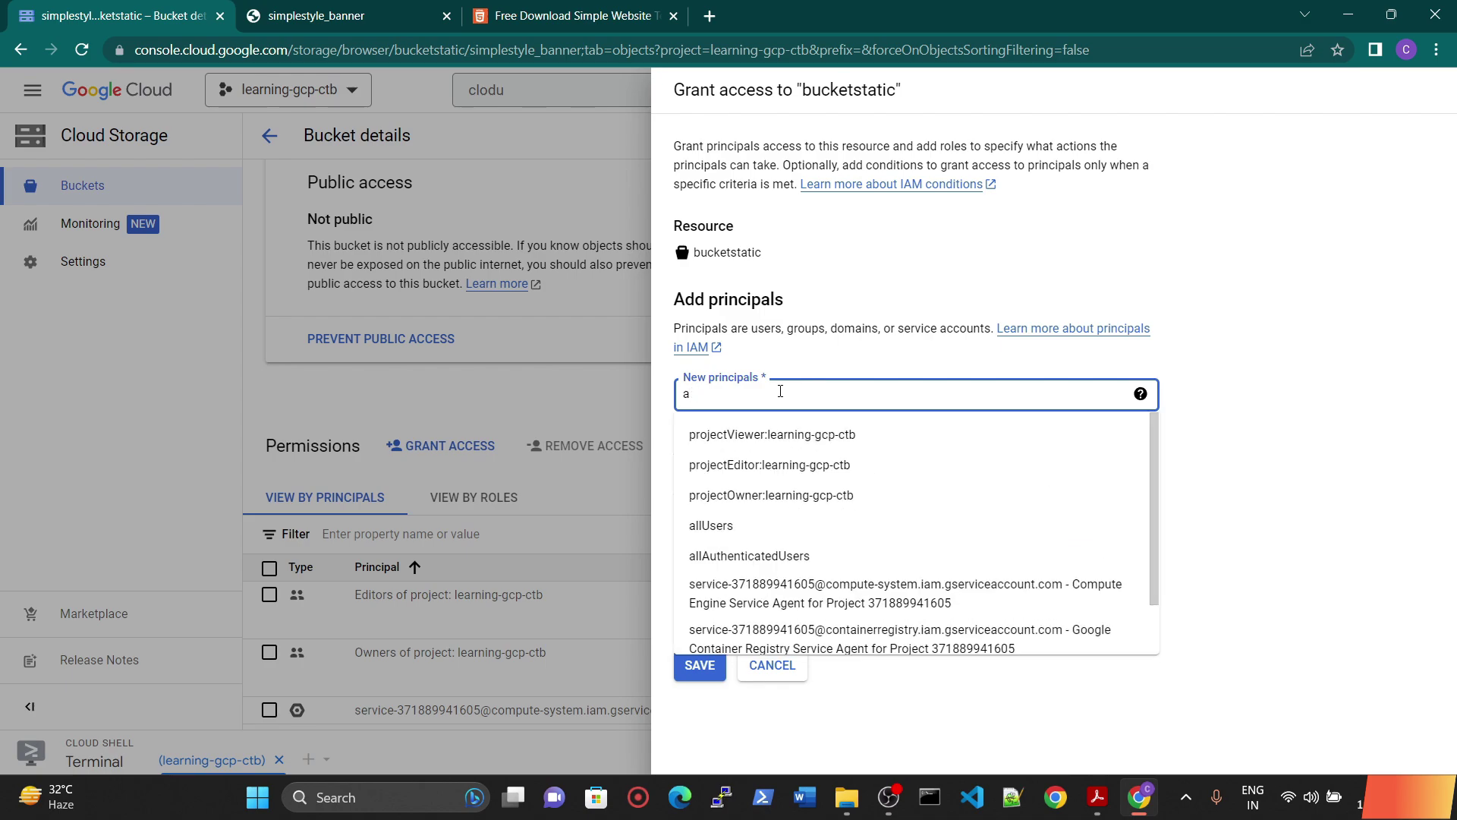
left_click(720, 526)
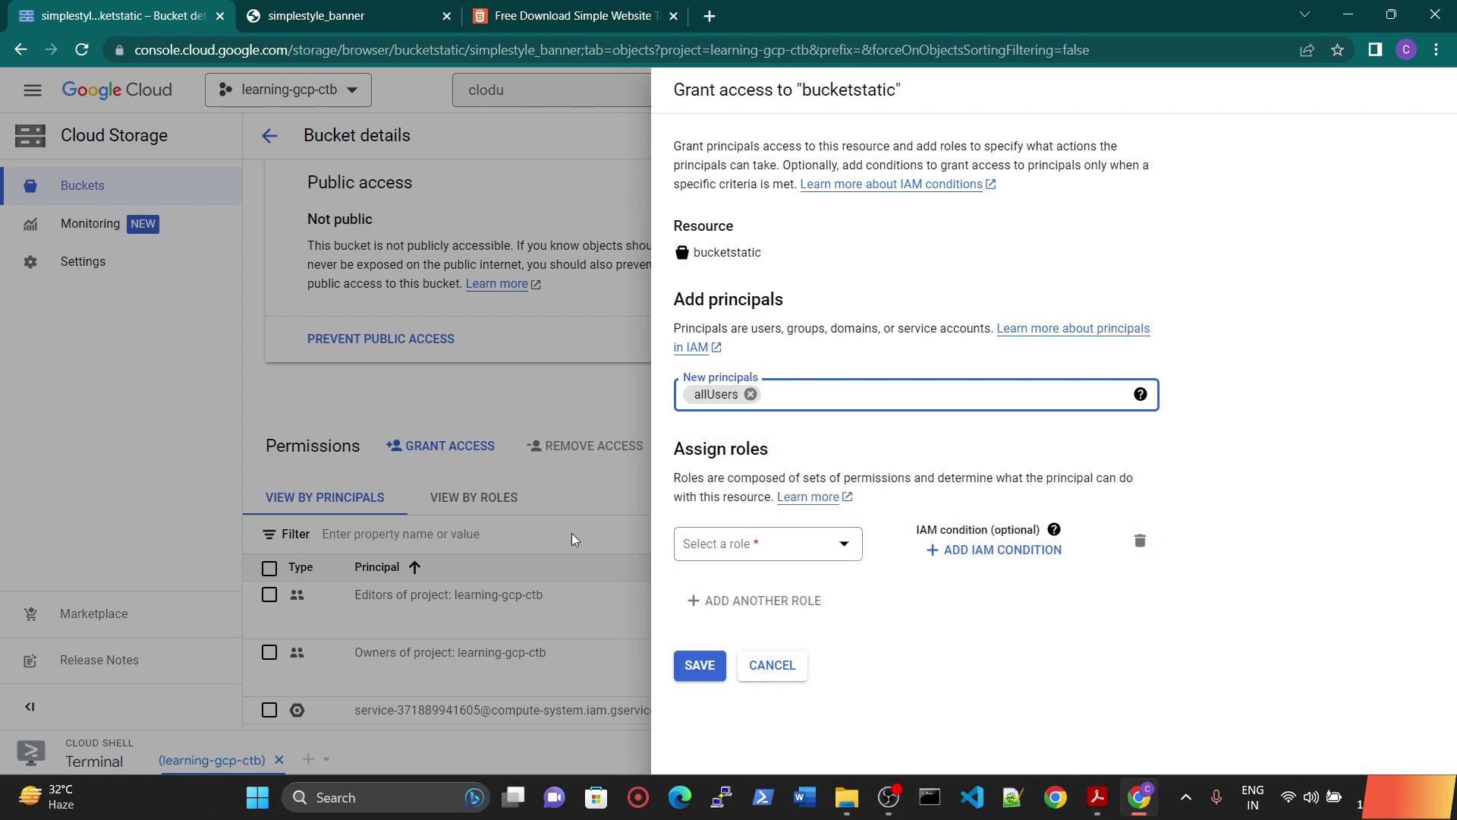
Assign allUsers the Cloud Storage role Storage Object Viewer, save the grant, and allow public access.
left_click(788, 543)
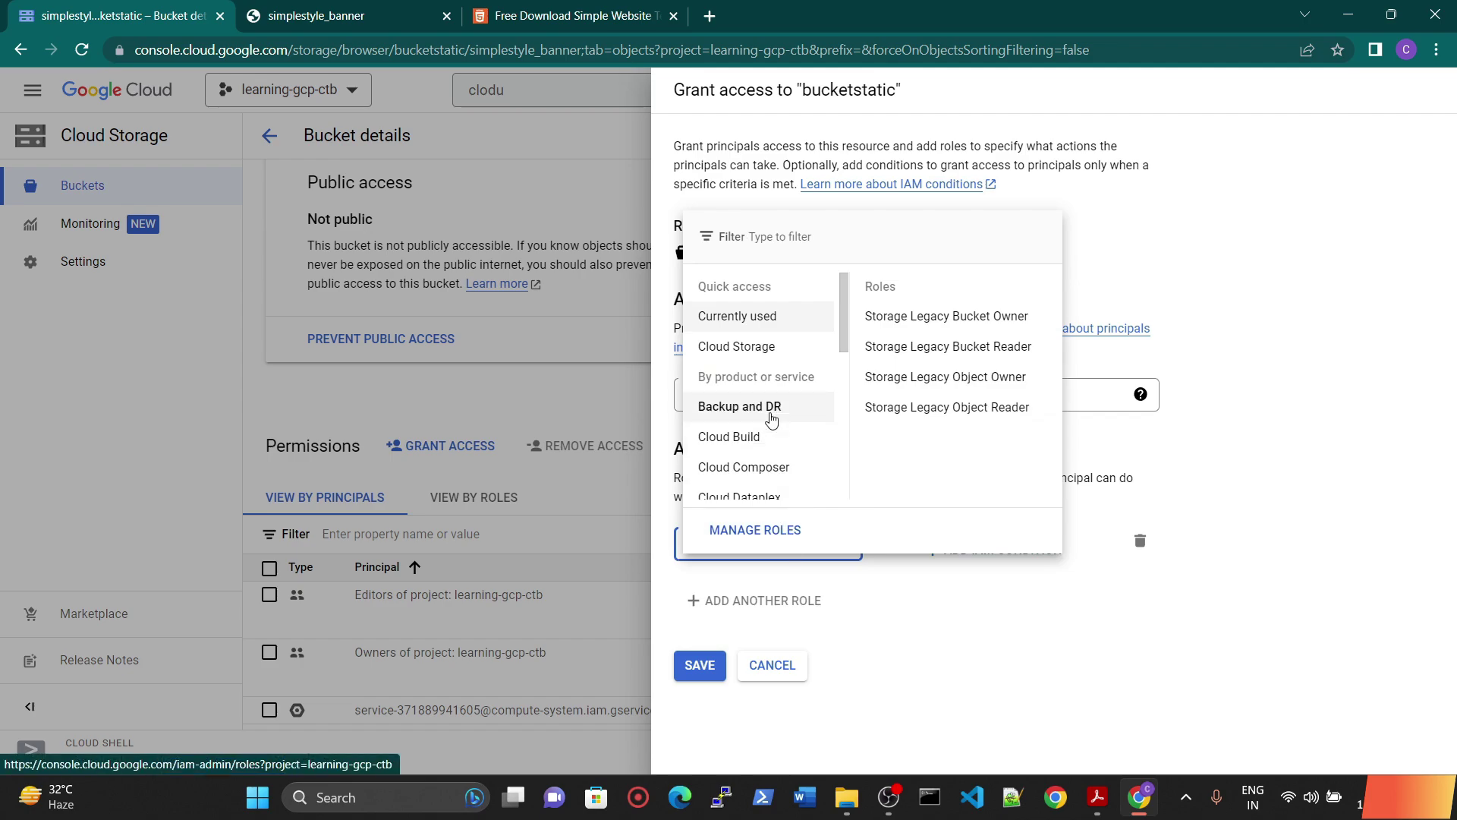
mouse_move(759, 346)
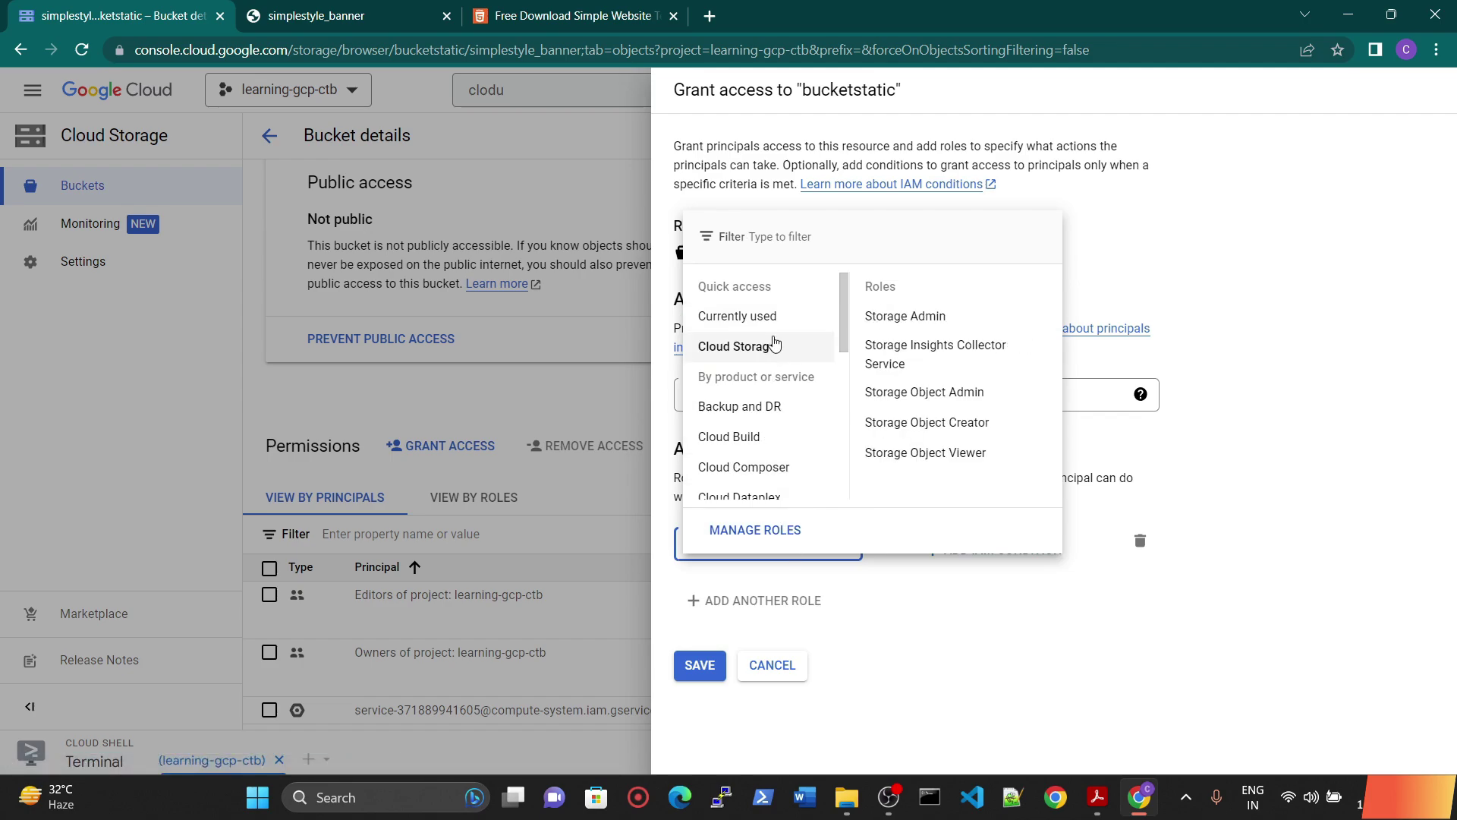
left_click(933, 454)
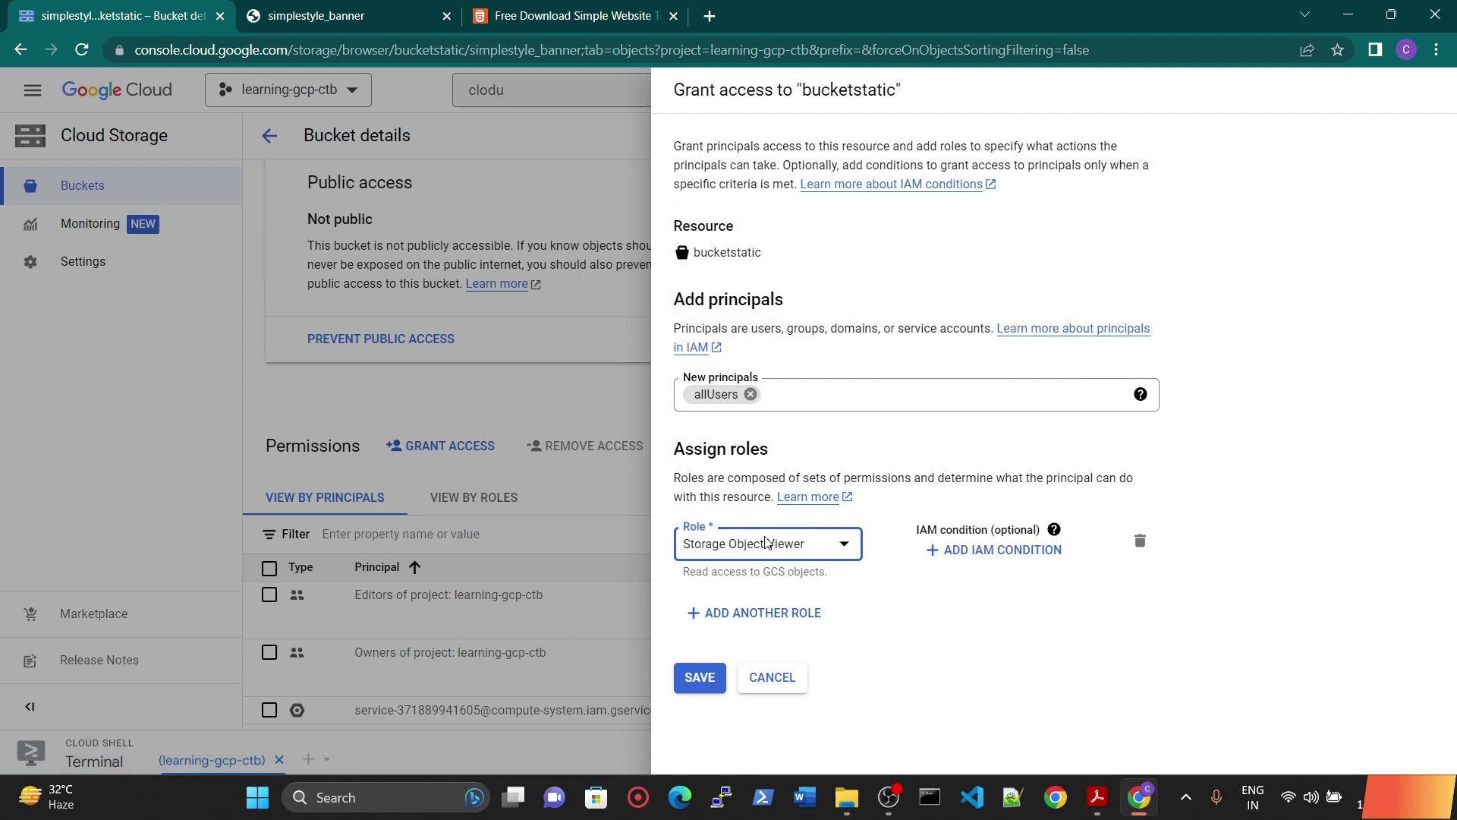
left_click(700, 676)
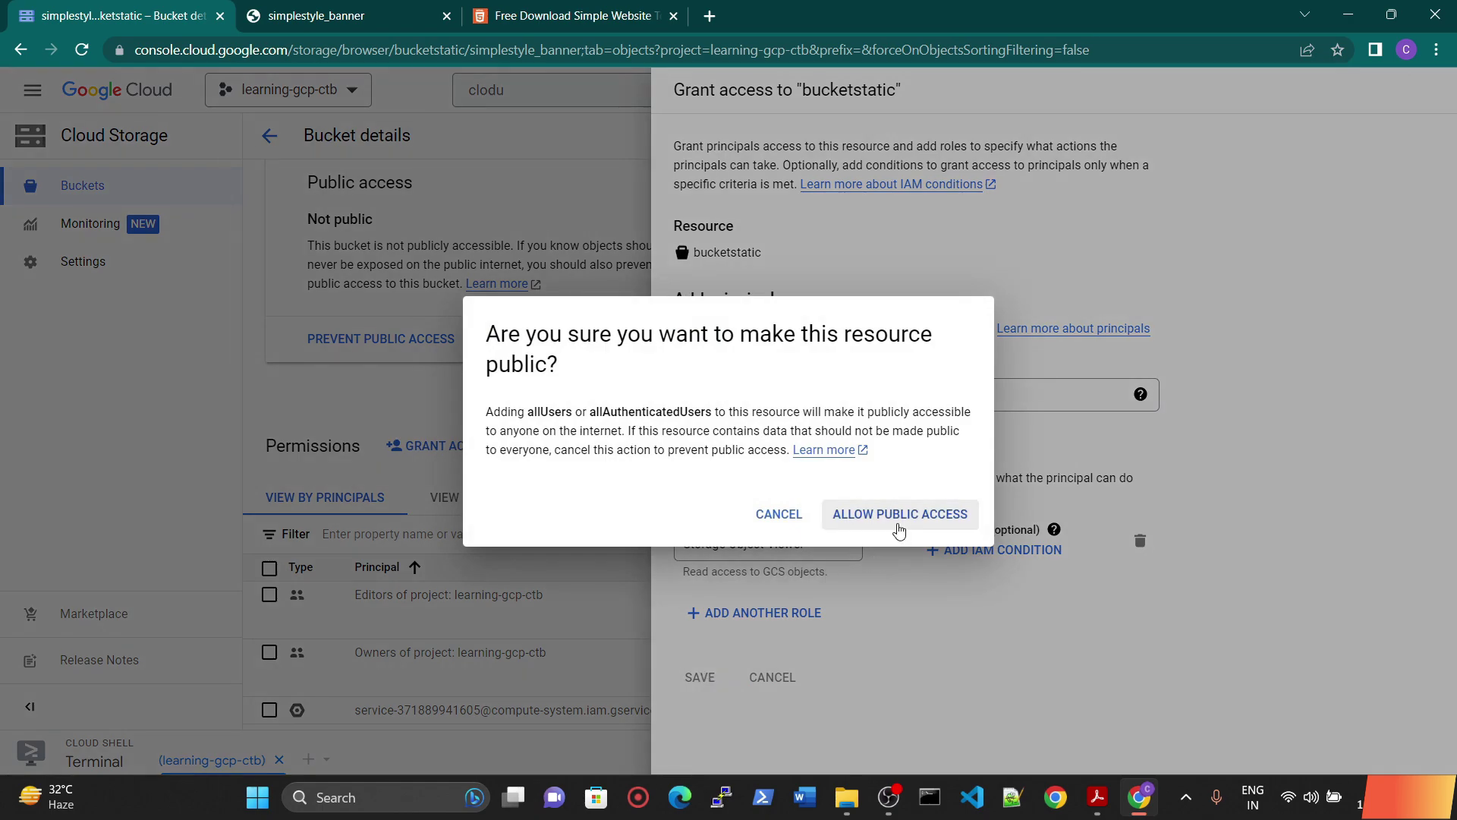
left_click(901, 525)
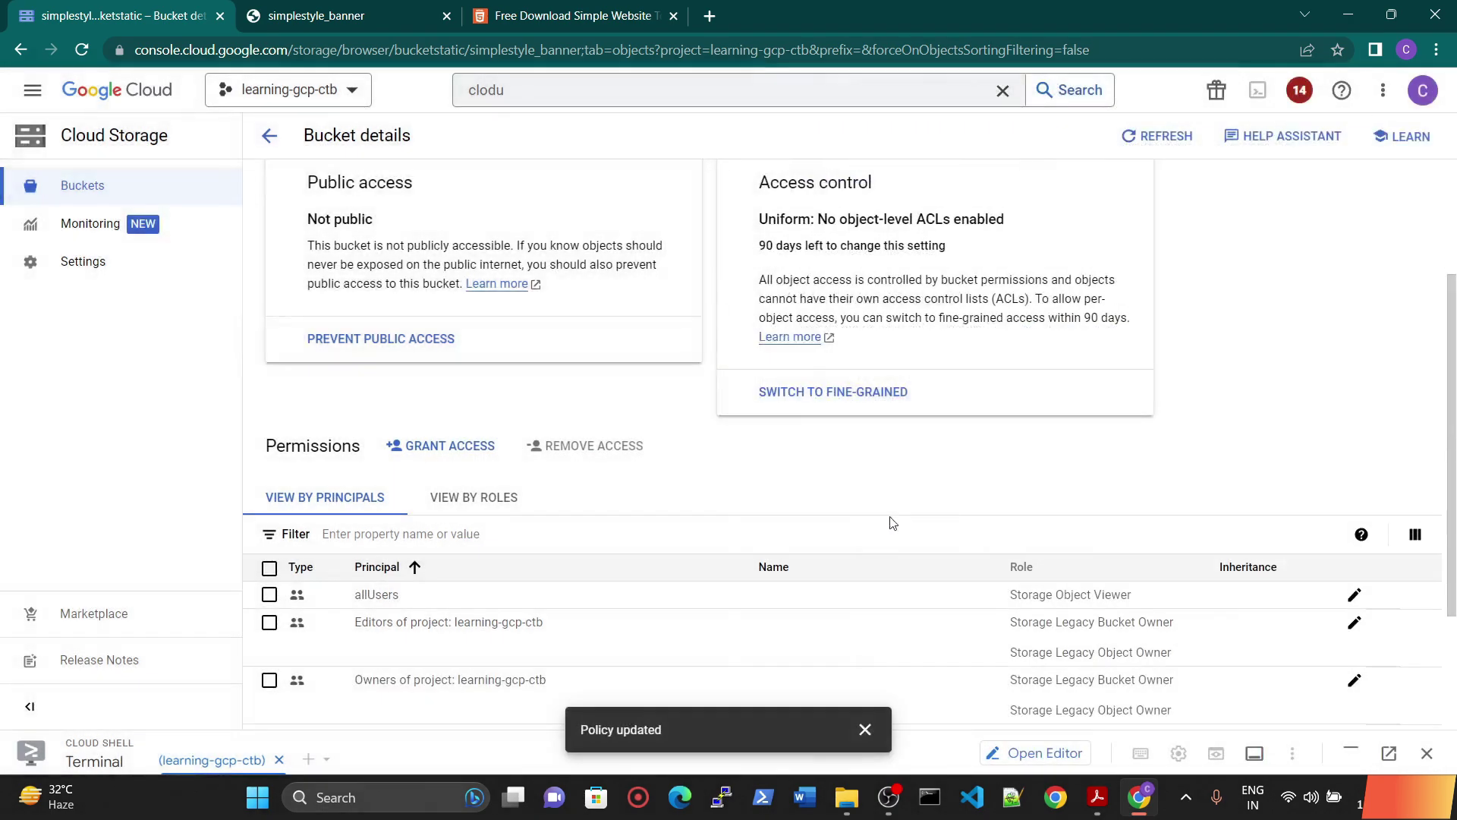
Reload and close the unstyled simplestyle_banner page, then return to the bucket's objects and refresh the list.
left_click(395, 16)
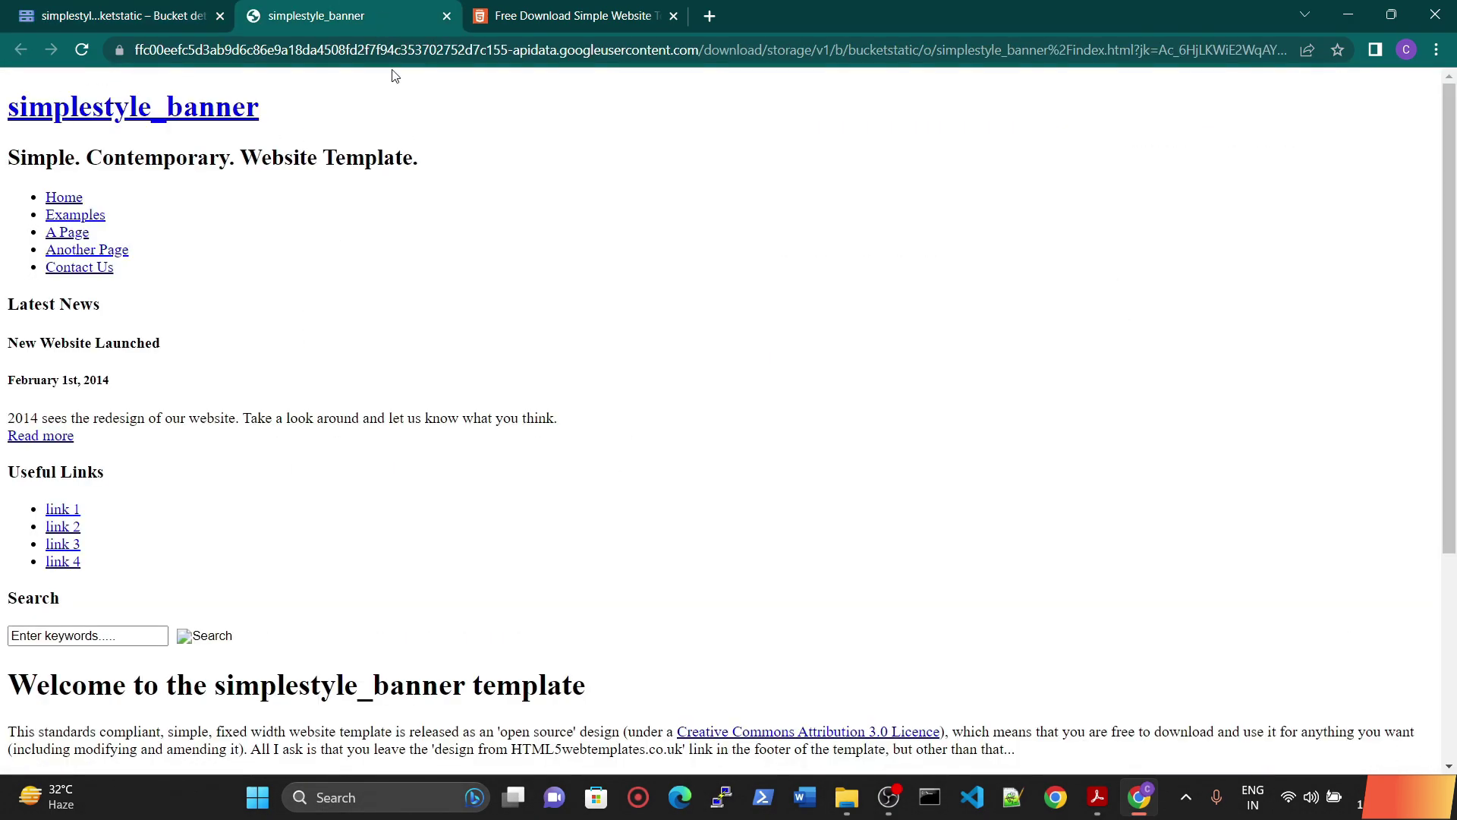
left_click(81, 50)
left_click(447, 16)
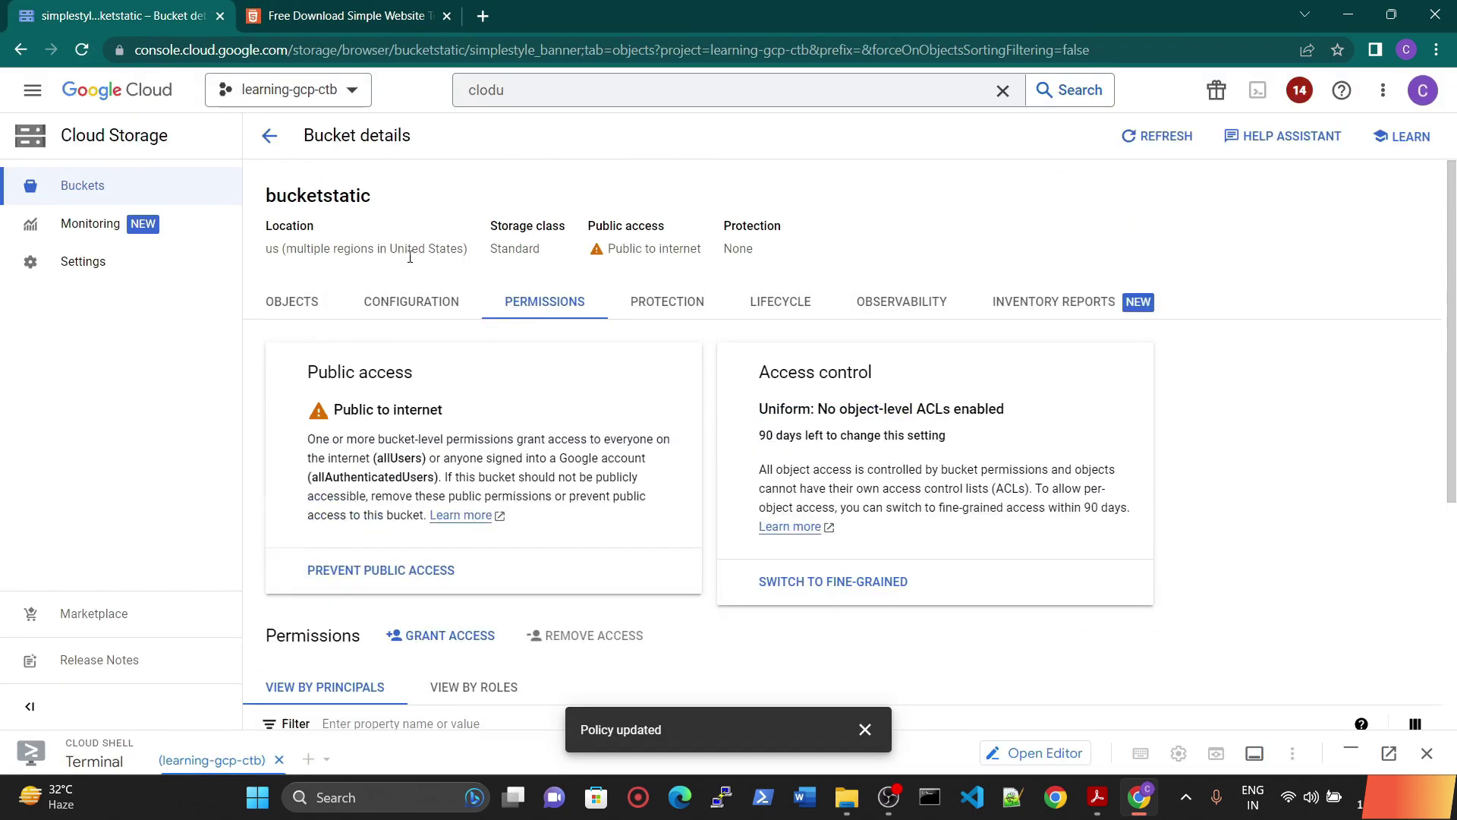
left_click(303, 308)
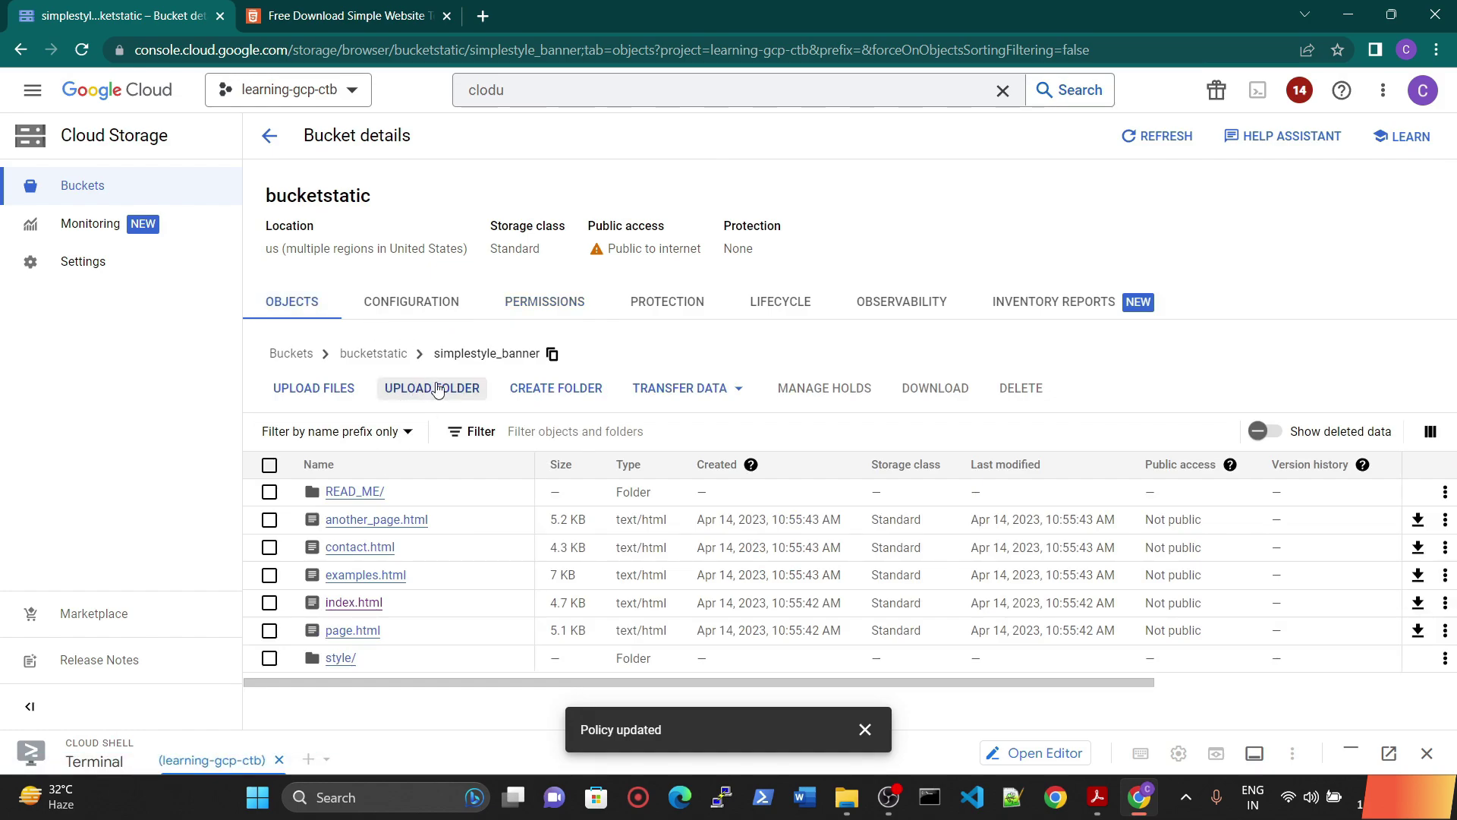
left_click(1157, 135)
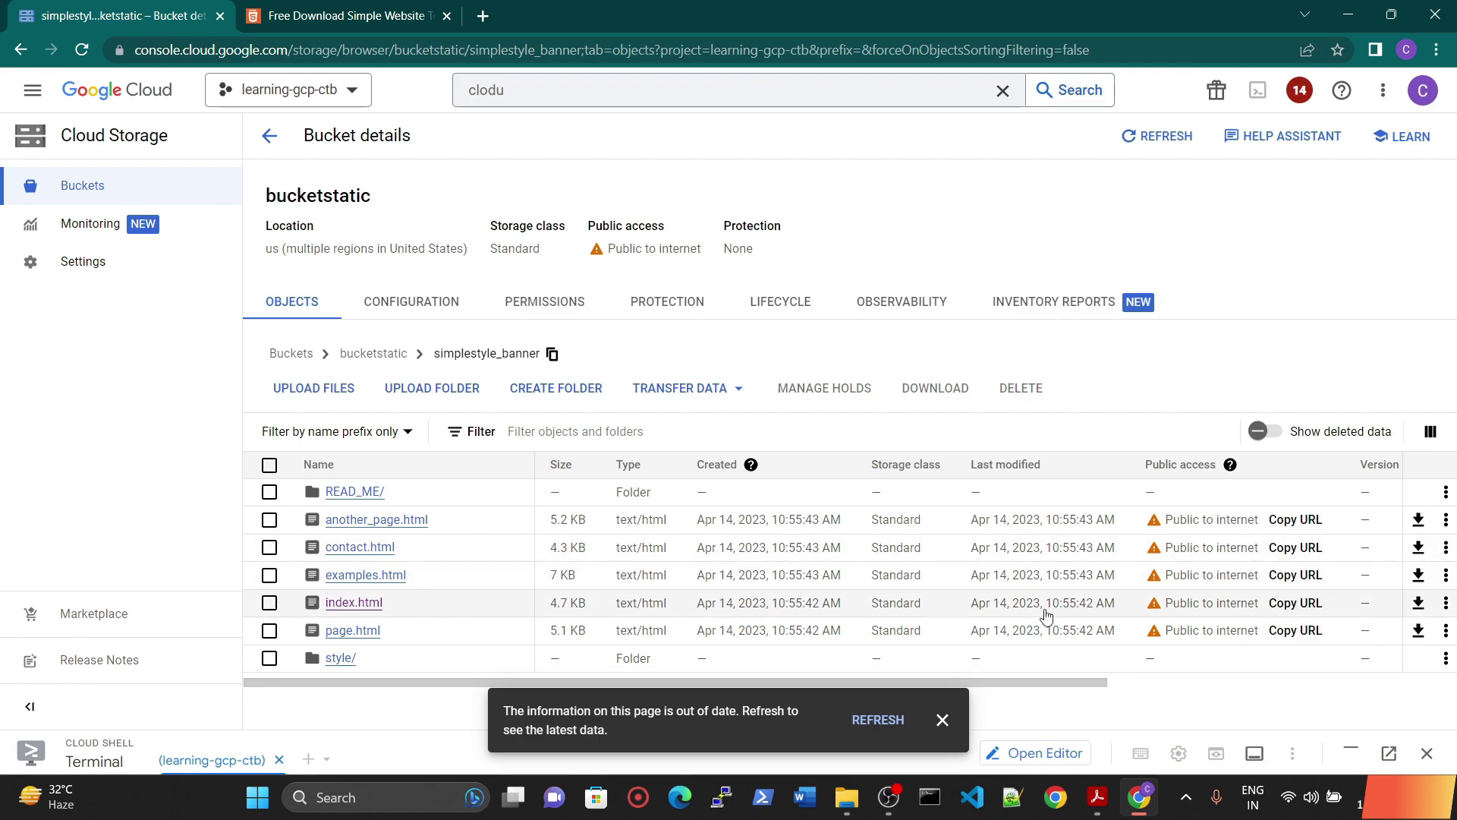
Copy the public URL of index.html and open it in a new browser tab.
left_click(1295, 602)
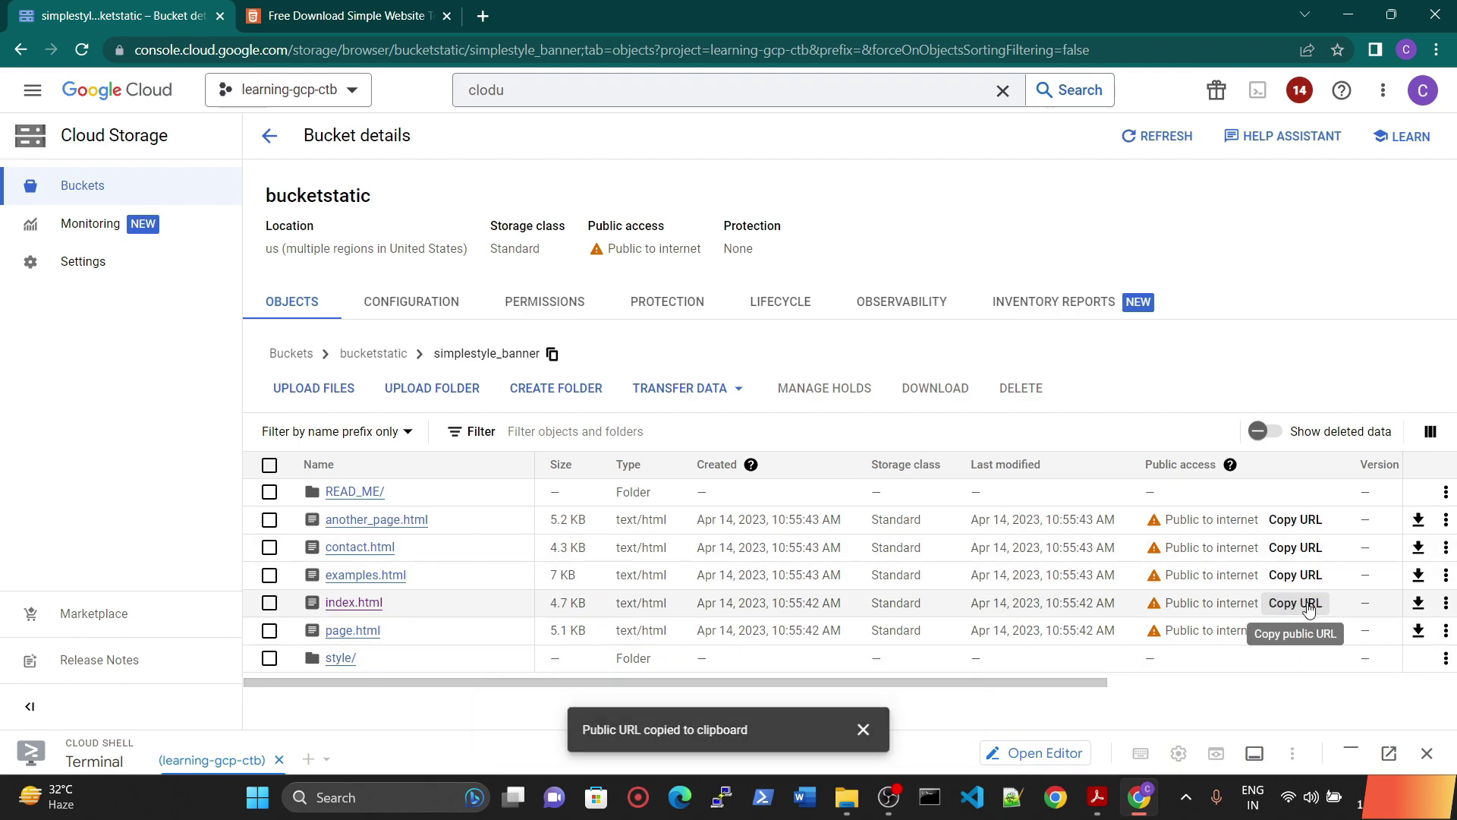
left_click(484, 18)
right_click(471, 49)
left_click(526, 202)
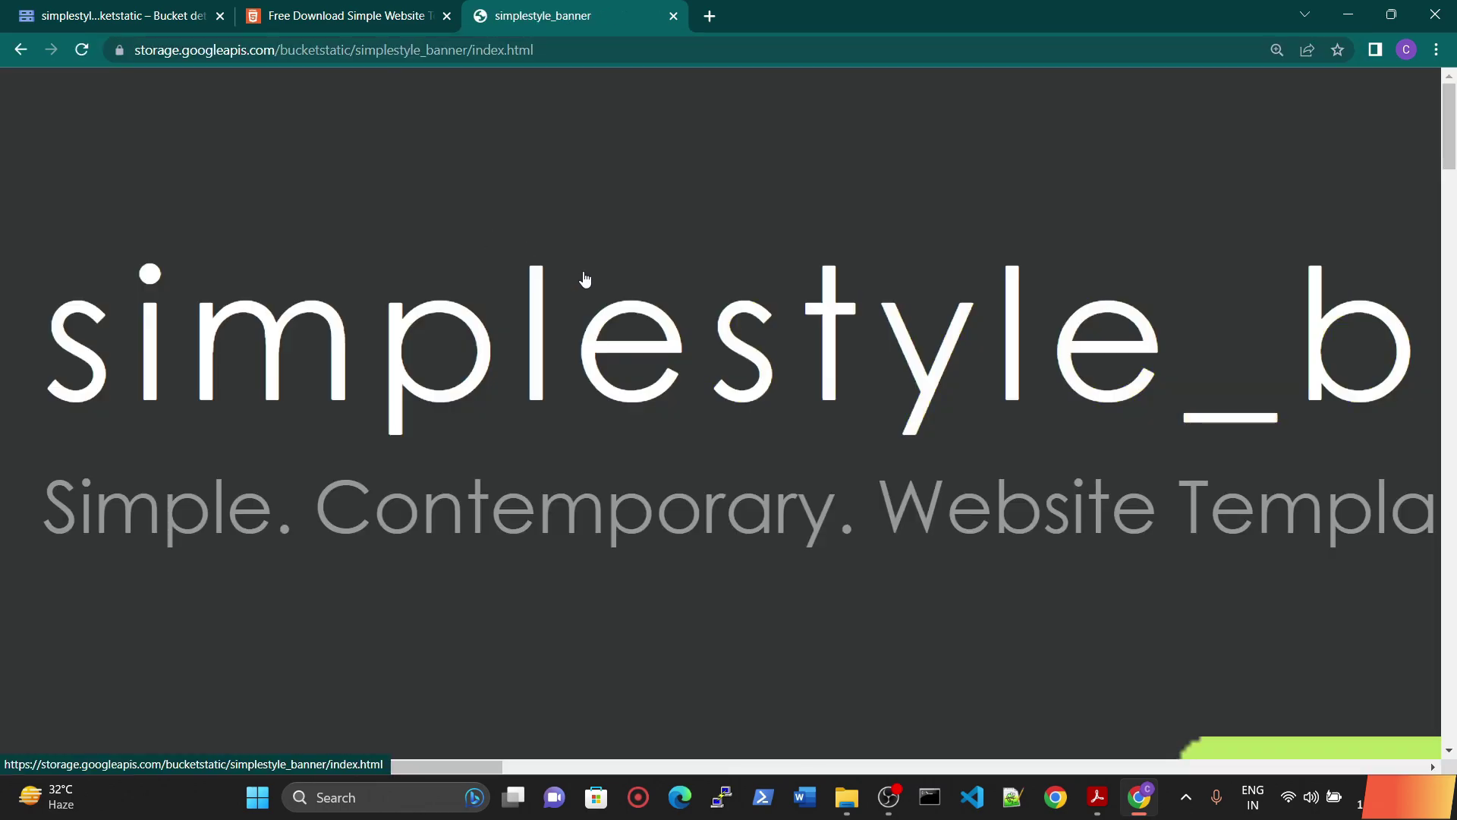
Examine the publicly hosted simplestyle_banner home page with the browser zoom reduced to 110%.
key("ctrl+minus")
key("ctrl+minus")
key("ctrl+minus")
key("ctrl+minus")
key("ctrl+minus")
key("ctrl+minus")
key("ctrl+minus")
key("ctrl+minus")
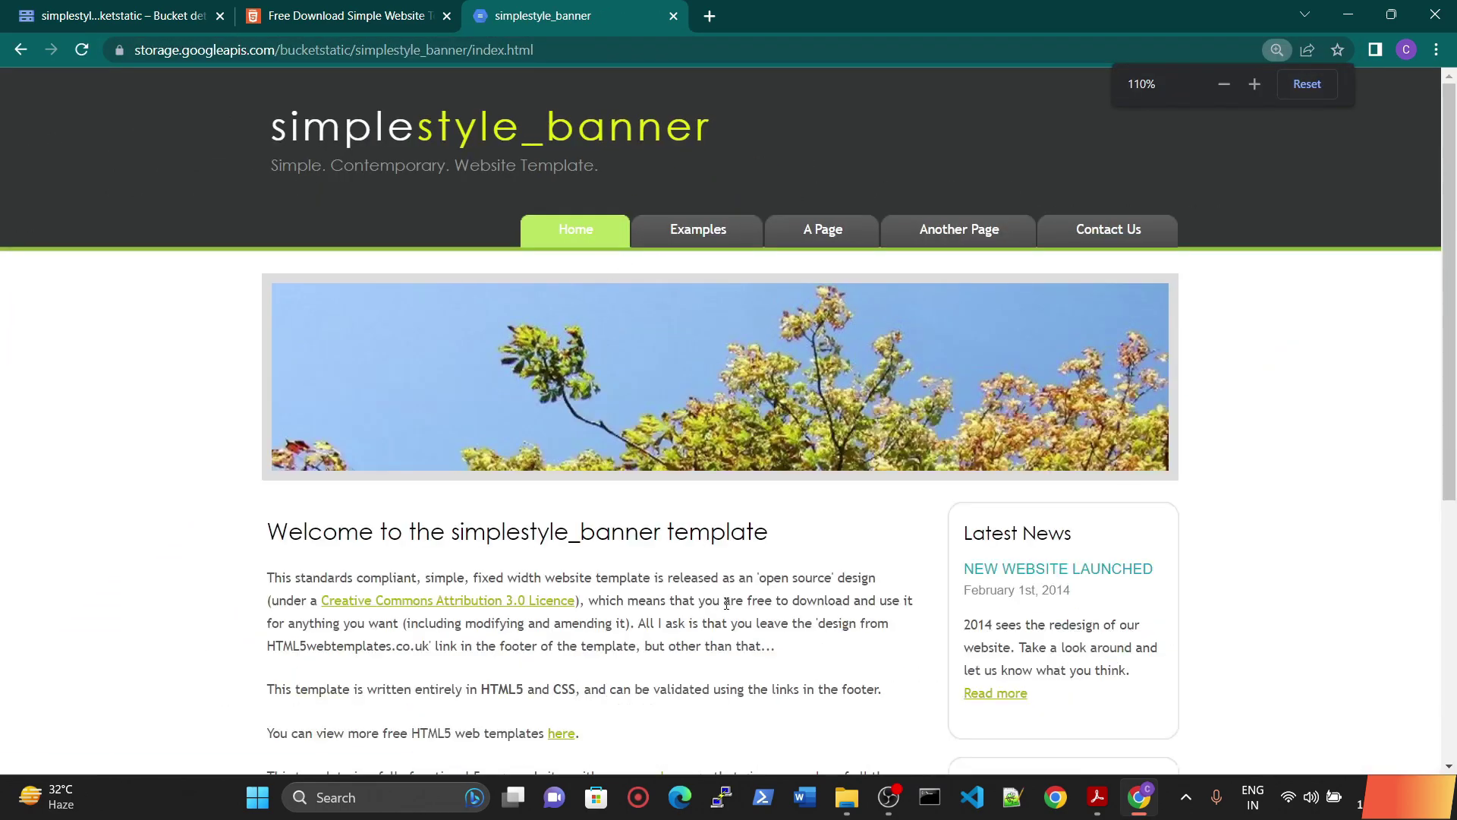
scroll(750, 584, "down", 4)
scroll(750, 585, "up", 5)
Compare the hosted home page with the enlarged Simplestyle Banner preview on the HTML5 templates site.
left_click(345, 15)
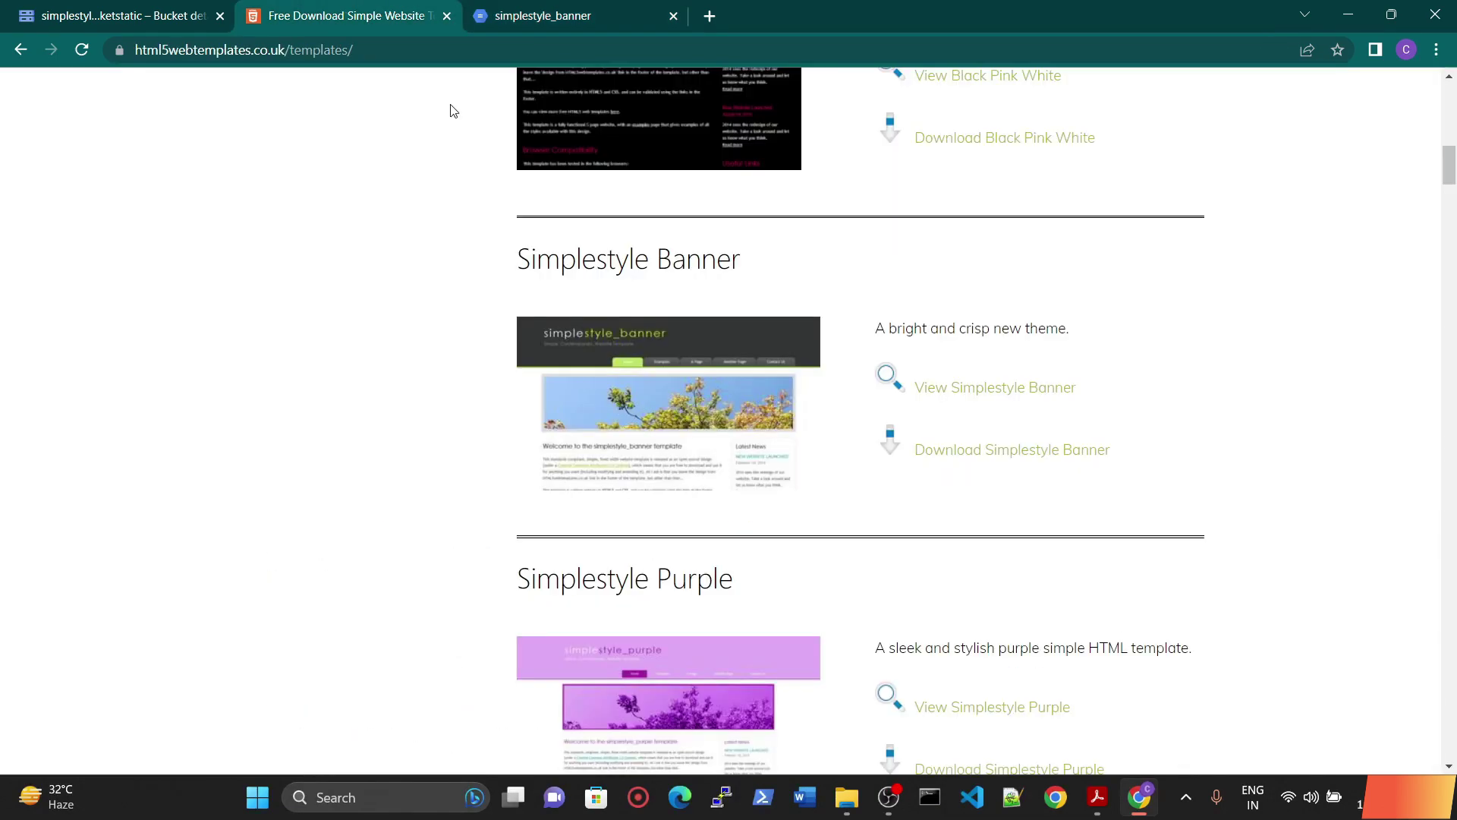
key("ctrl+plus")
key("ctrl+plus")
key("ctrl+plus")
key("ctrl+plus")
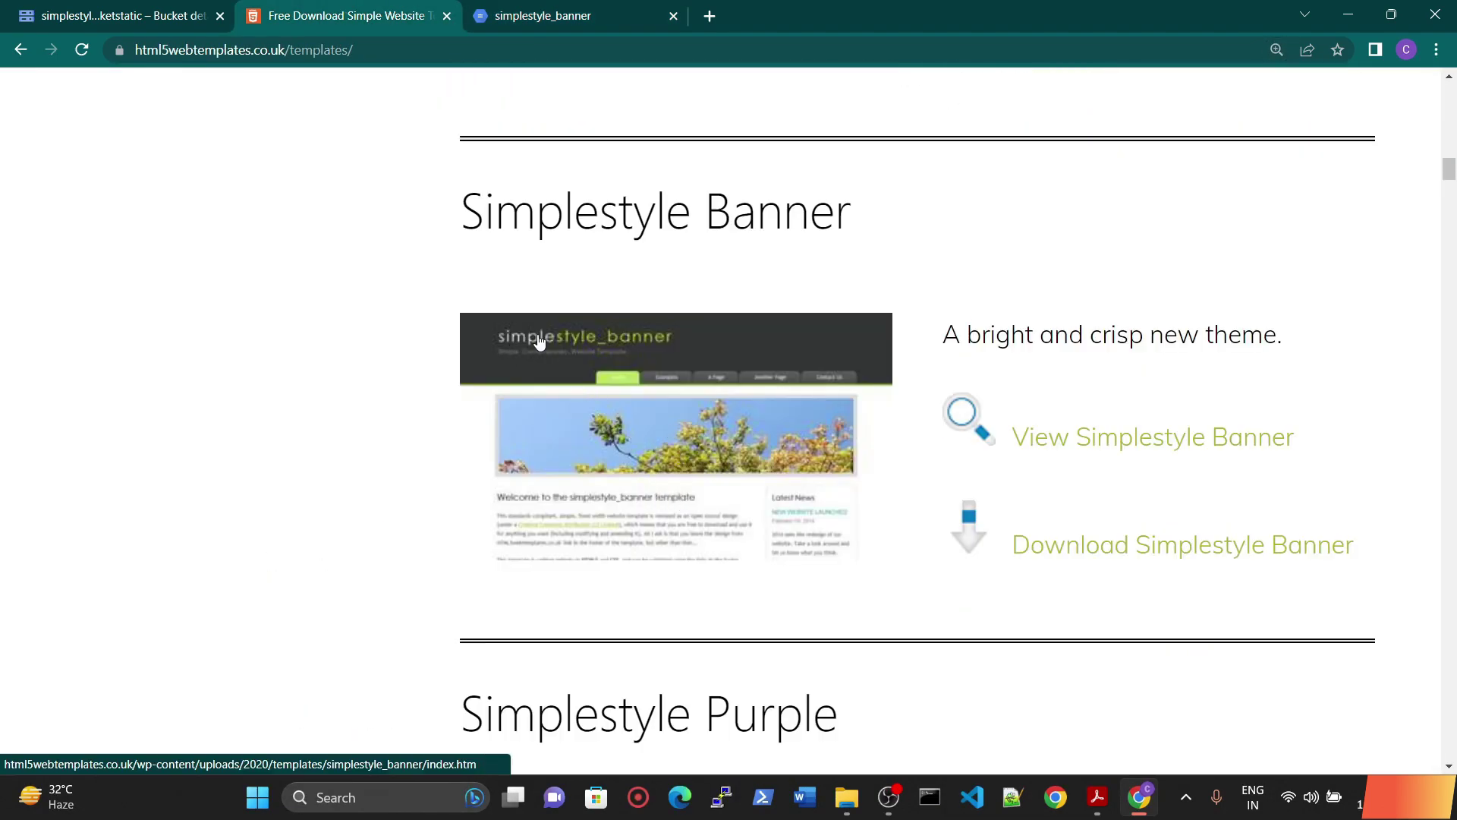
key("ctrl+Tab")
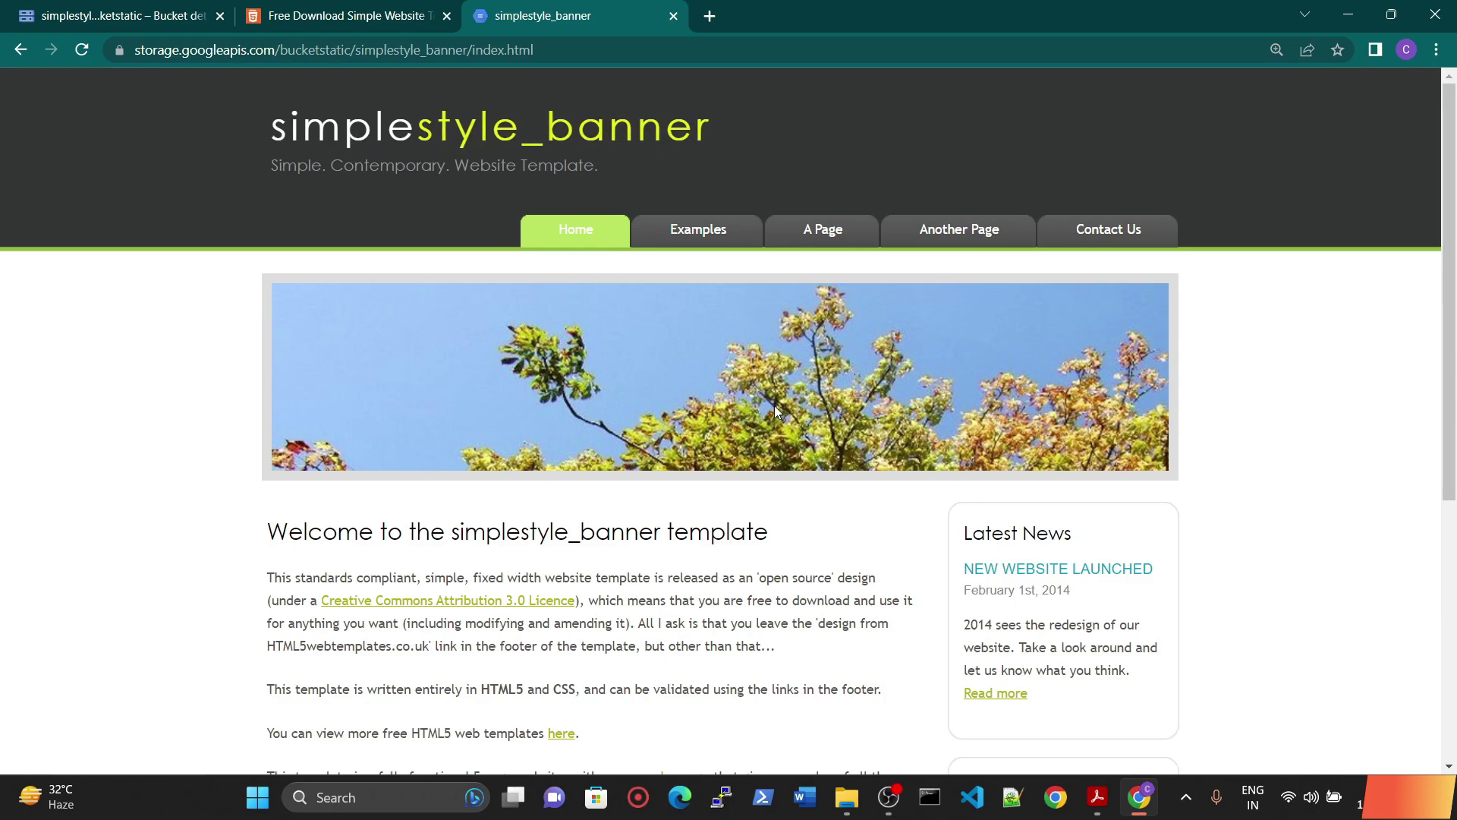
scroll(777, 416, "down", 5)
scroll(776, 421, "up", 5)
key("ctrl+plus")
key("ctrl+plus")
key("ctrl+plus")
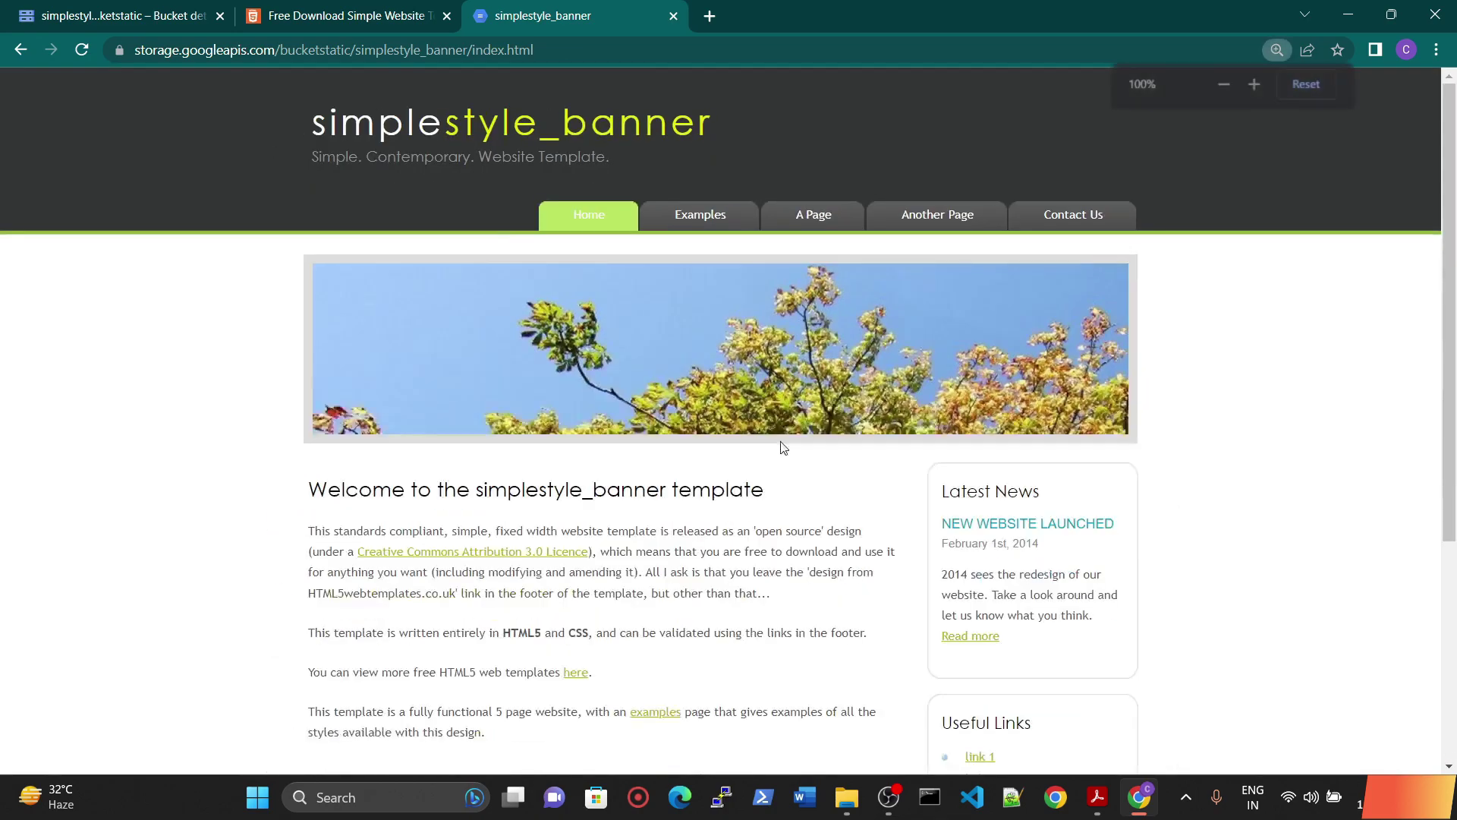
key("ctrl+minus")
key("ctrl+minus")
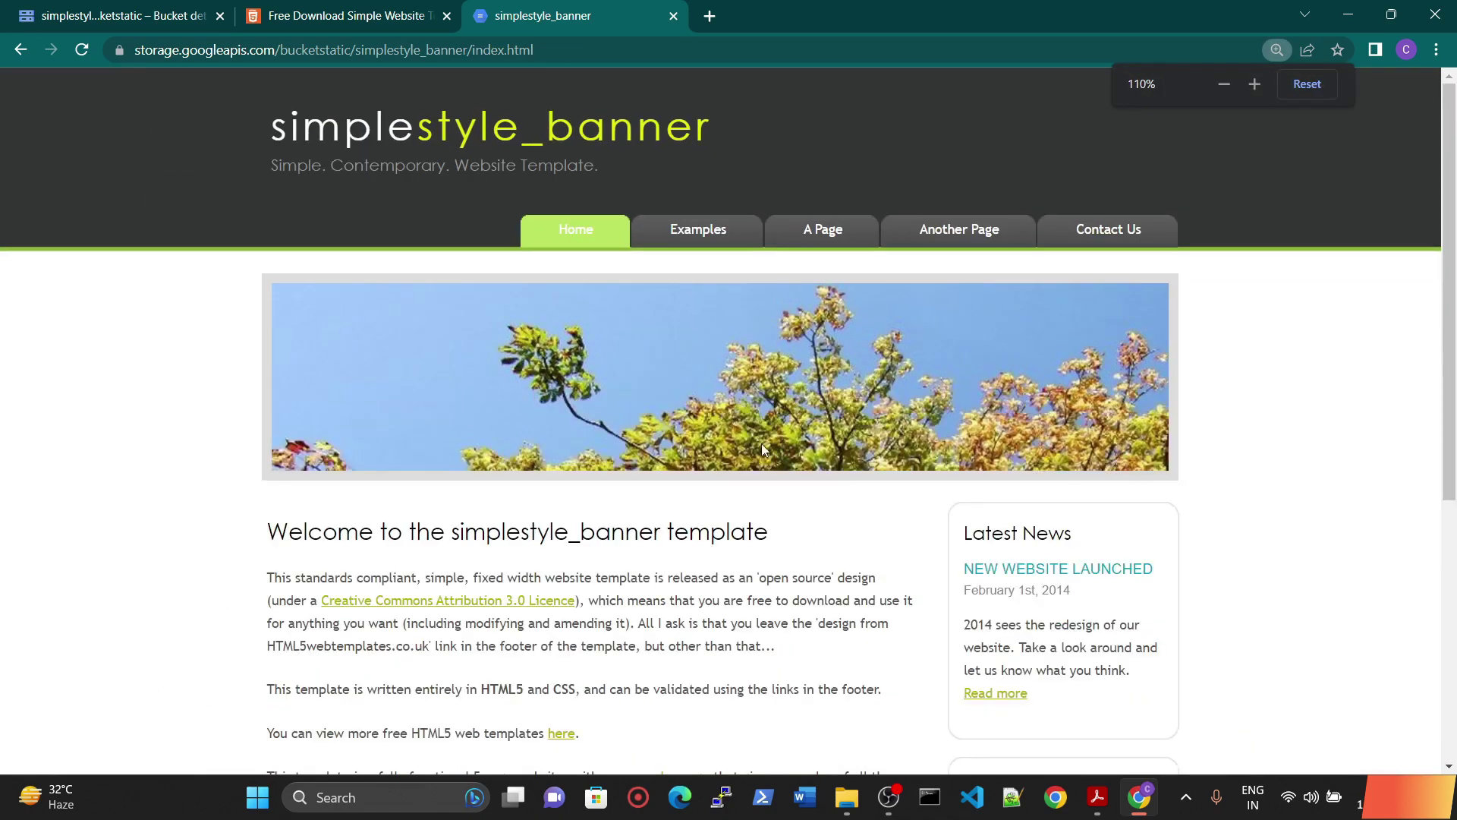
Return to the Cloud Storage bucket list and open bucketstatic.
left_click(351, 11)
left_click(199, 10)
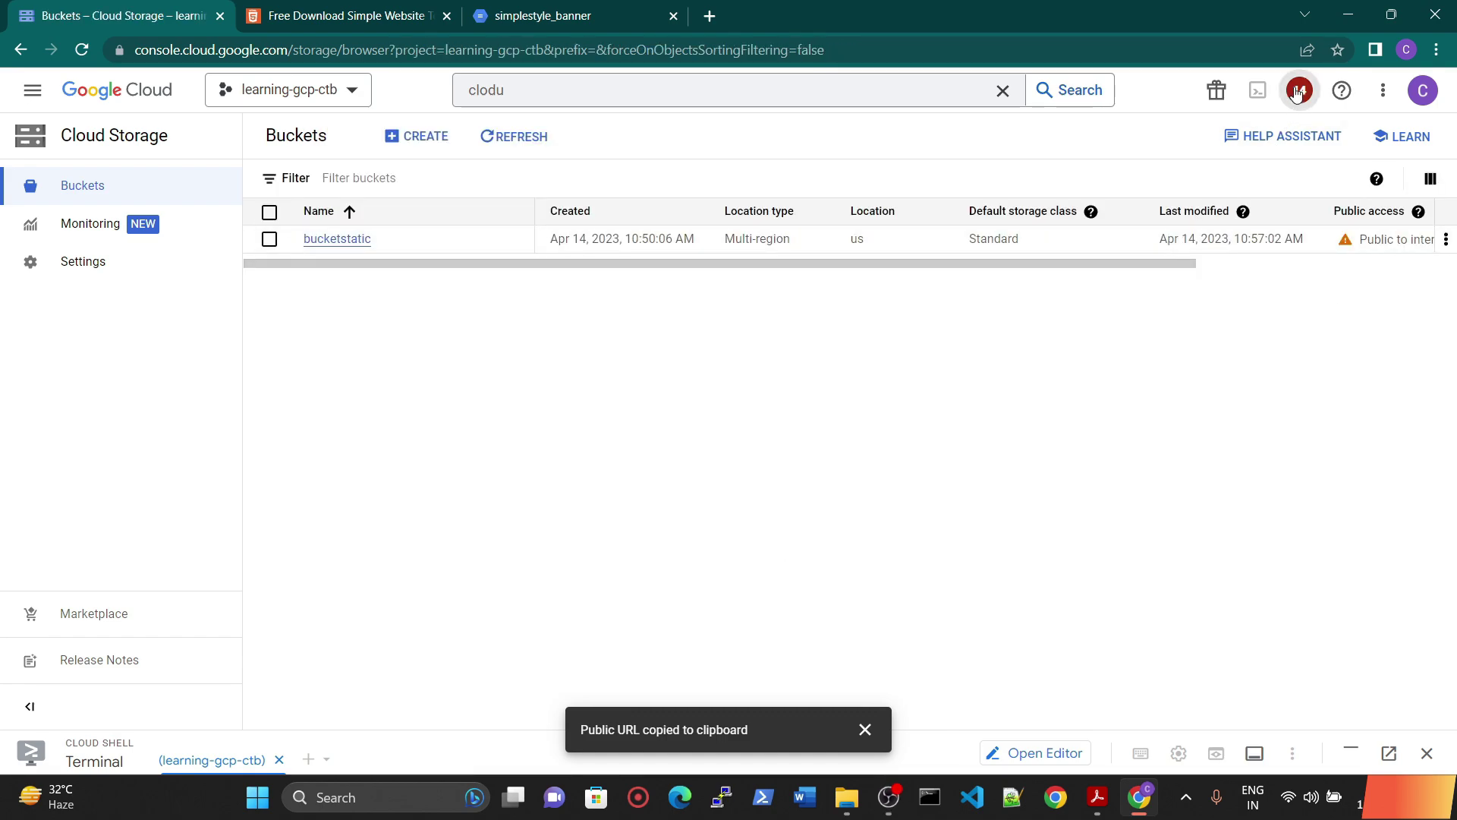
left_click(417, 137)
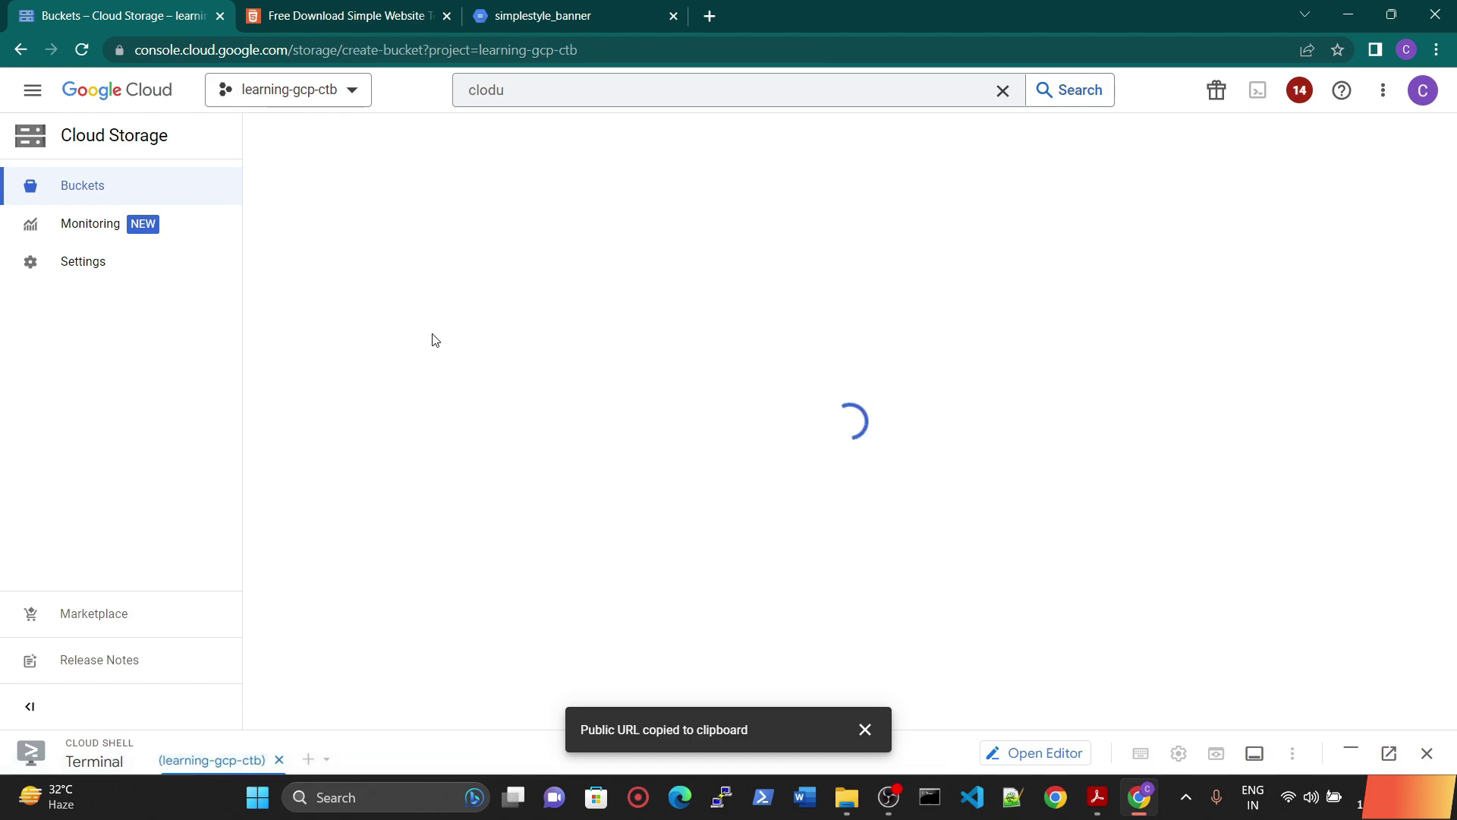
left_click(270, 135)
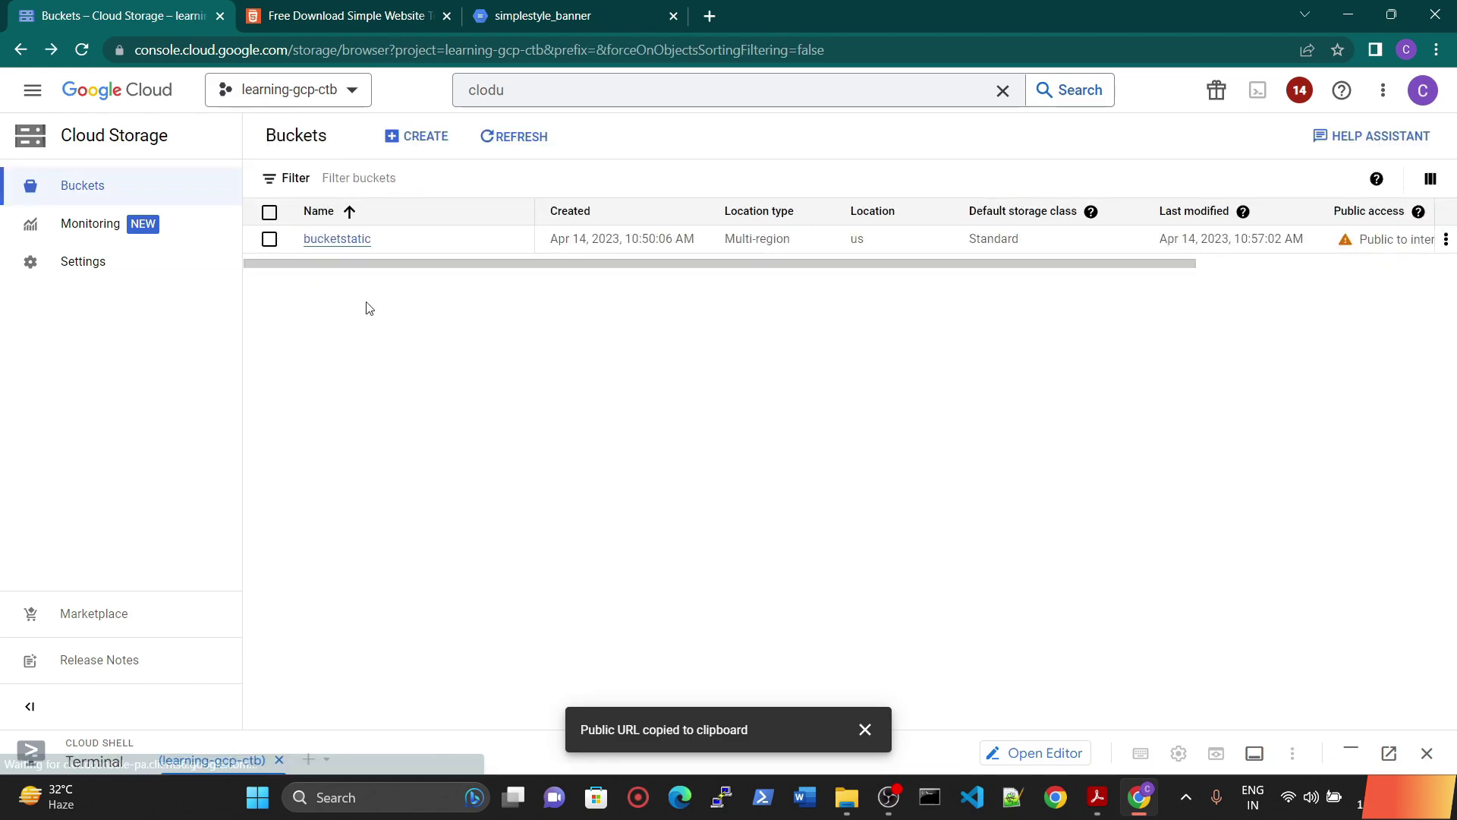
left_click(332, 242)
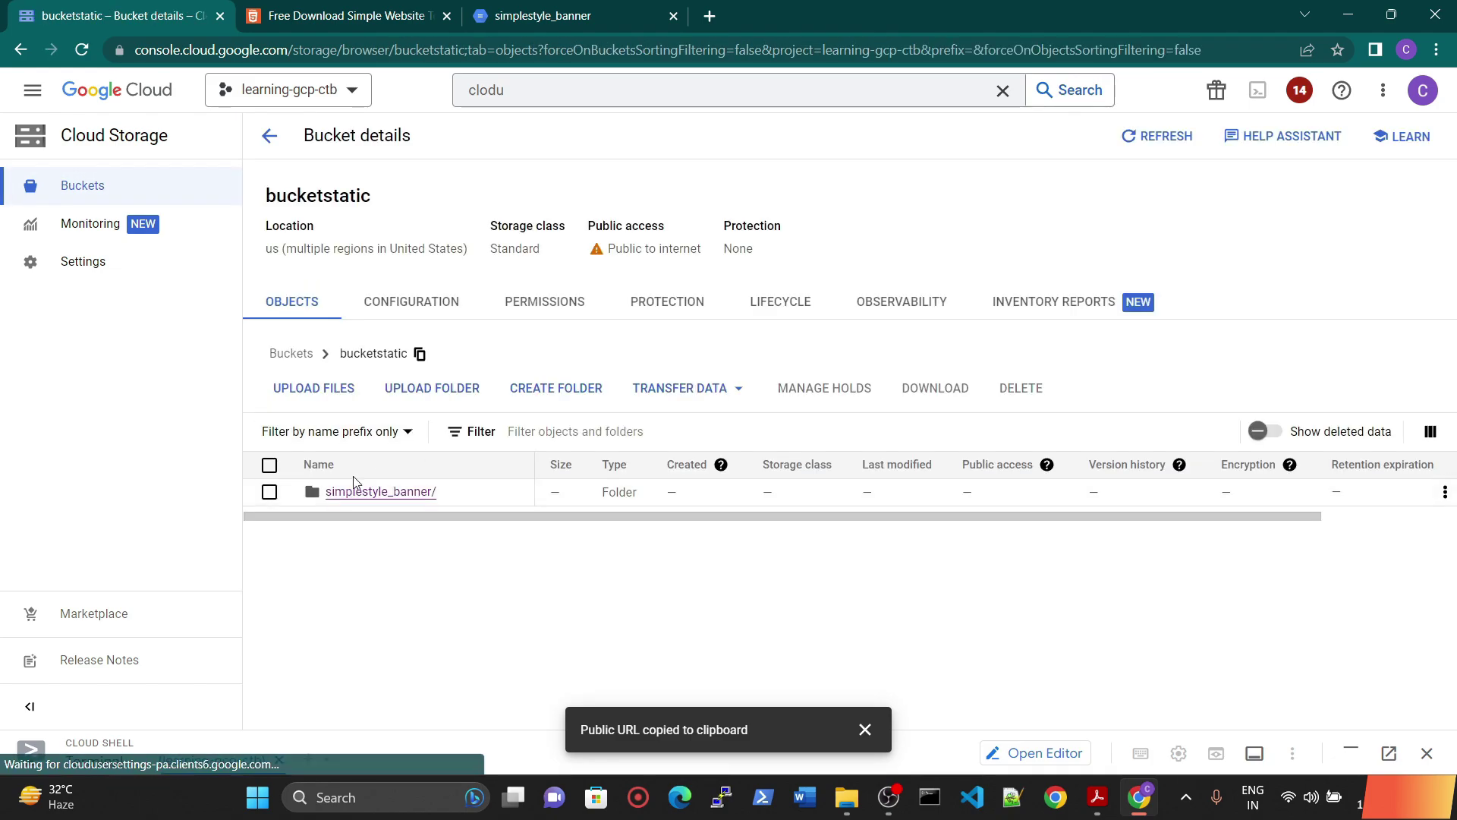
Upload the folder "WEBUILD Free Website Template - Free-CSS.com" from the AWS ARCHITECT folder to bucketstatic.
left_click(430, 390)
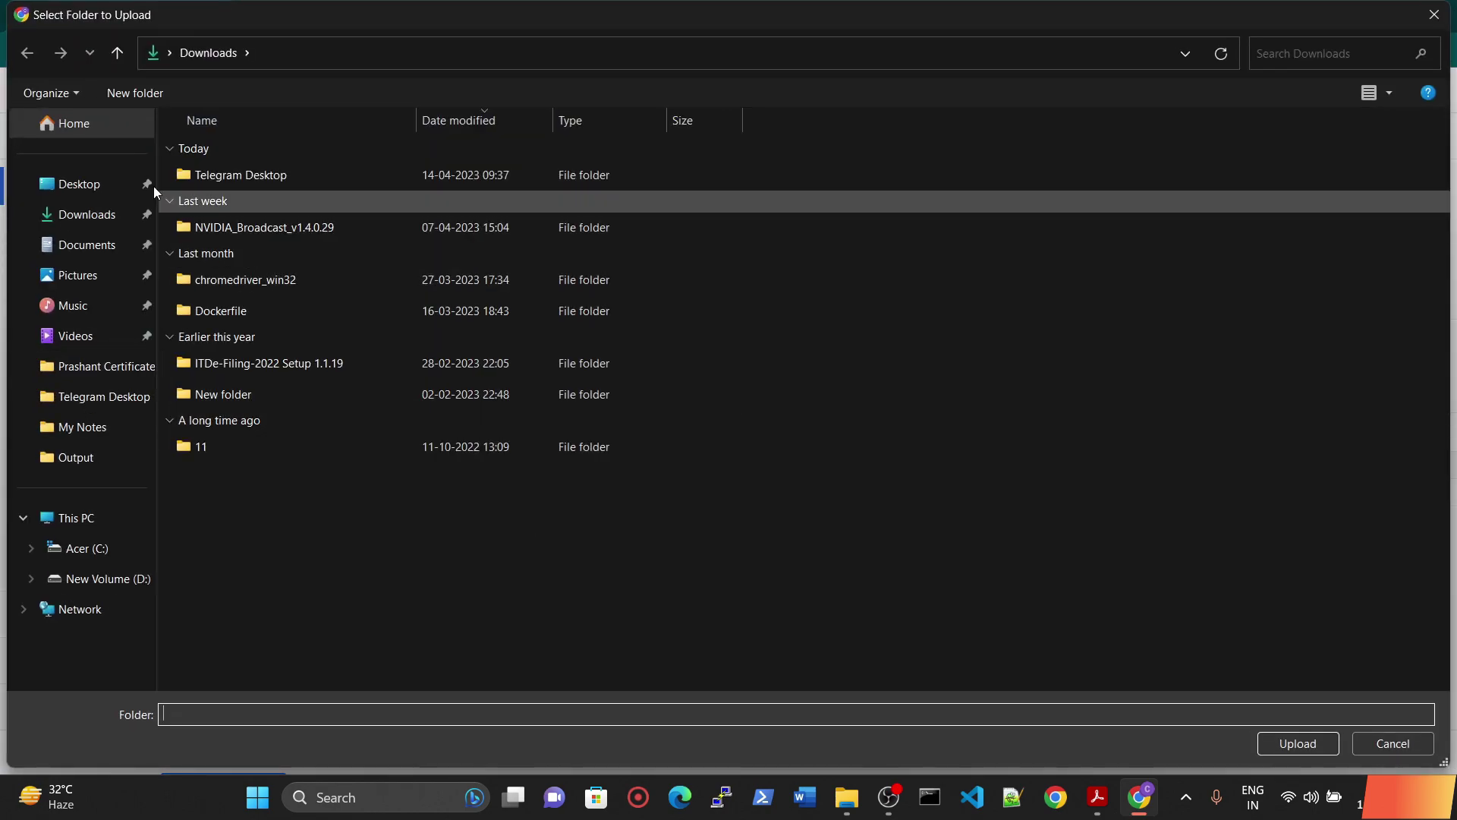
left_click(79, 183)
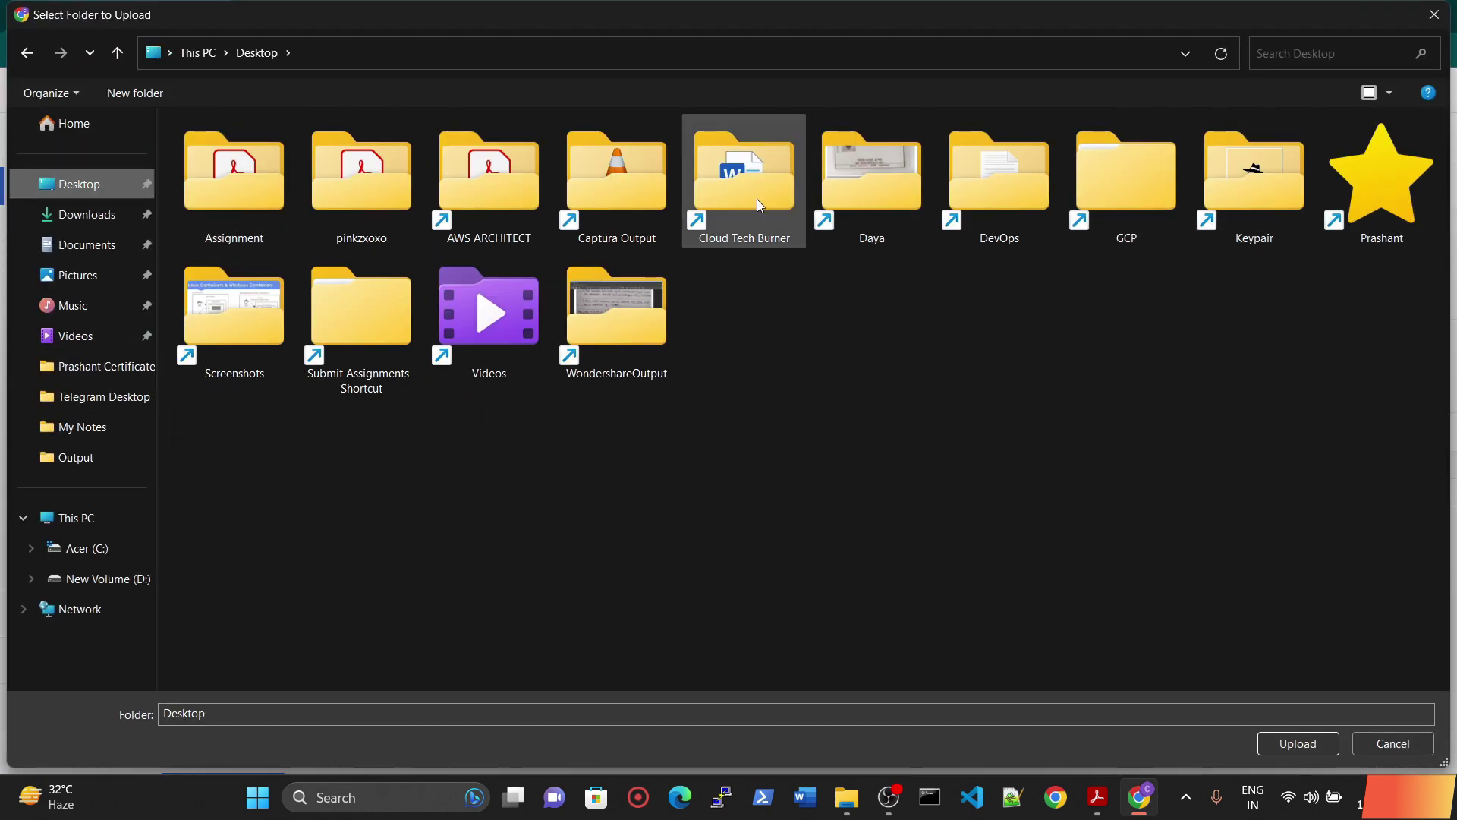
double_click(465, 202)
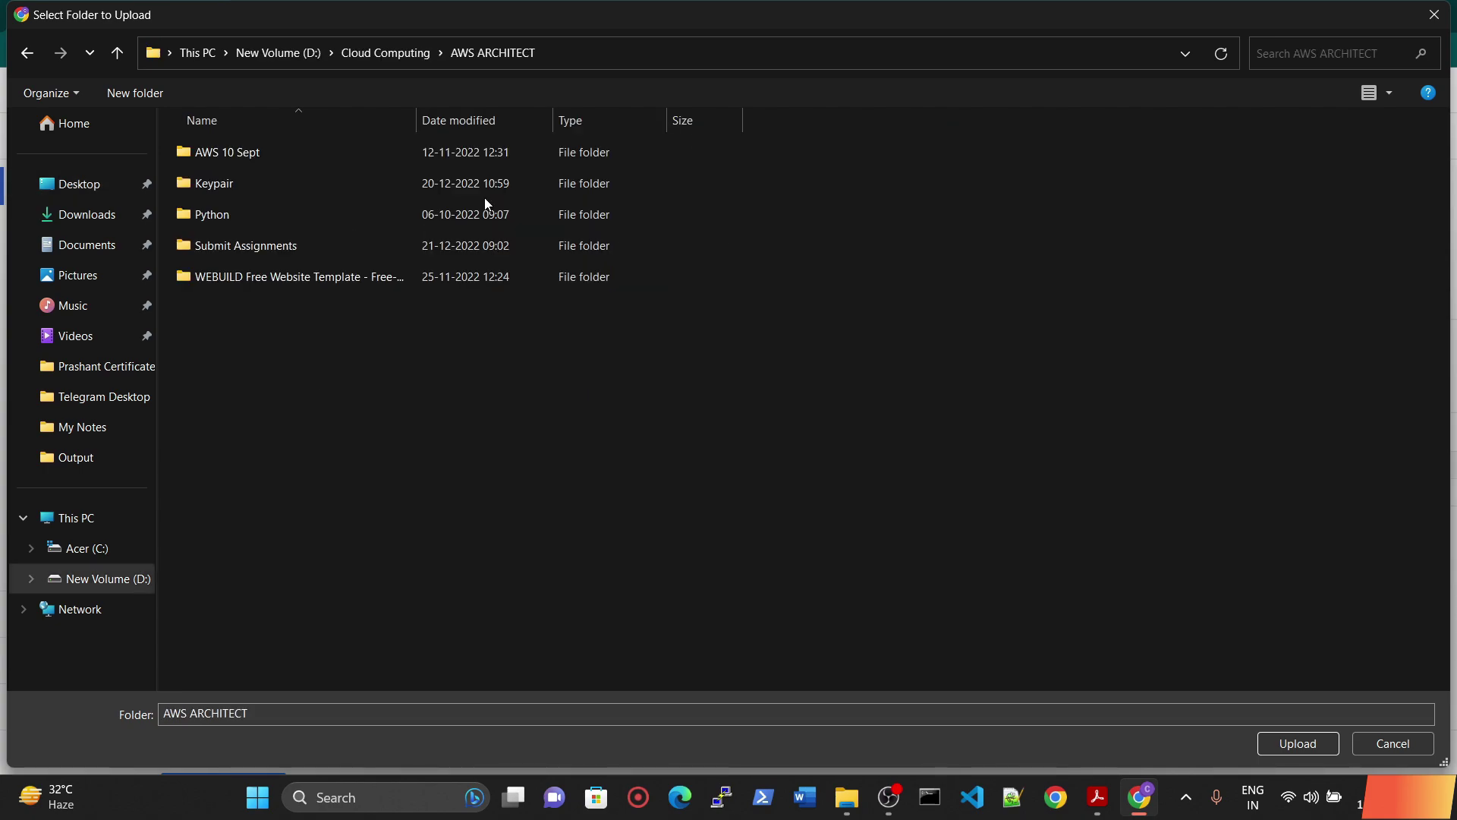
double_click(276, 276)
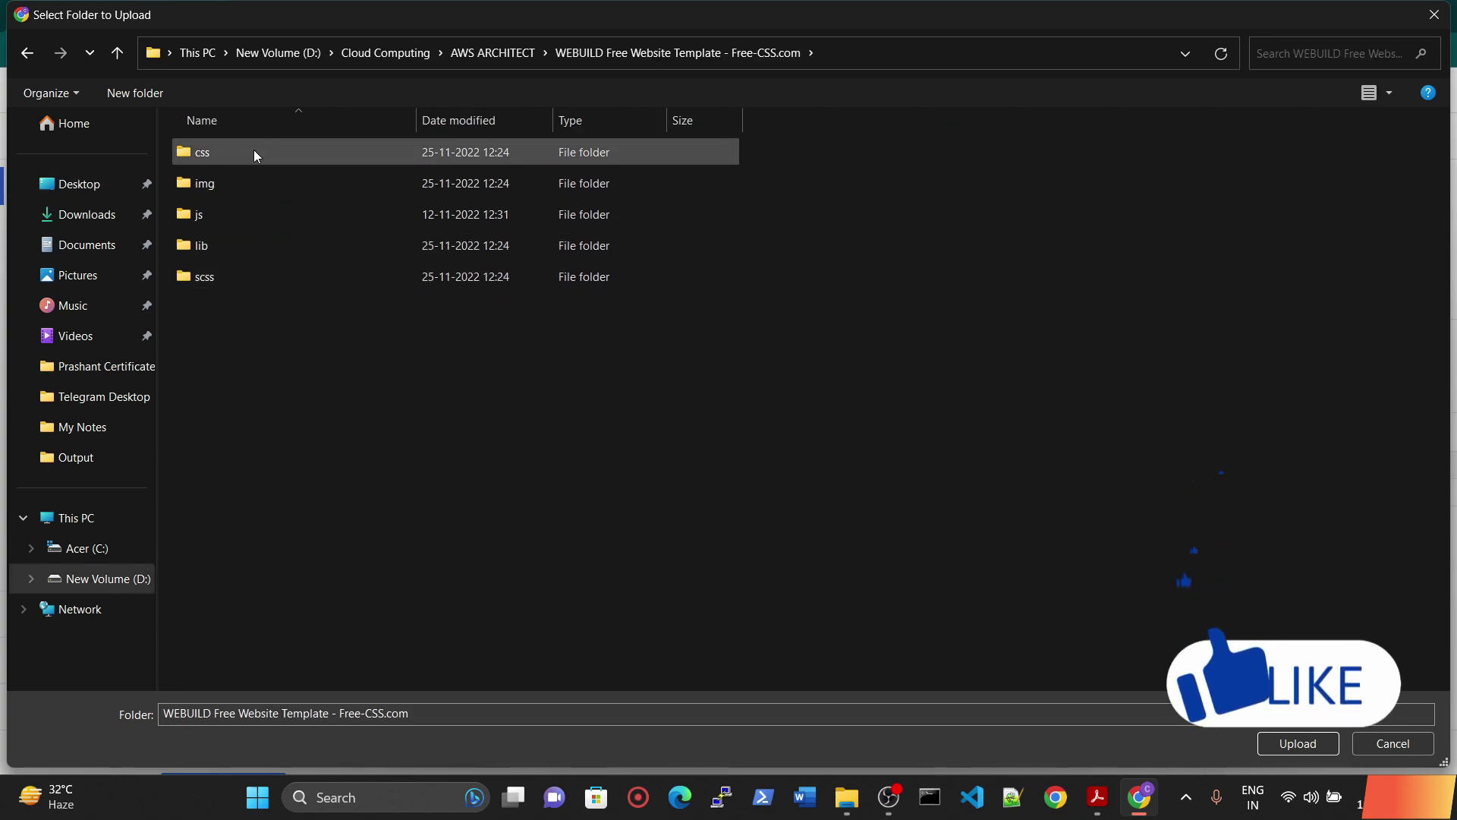
left_click(502, 54)
left_click(299, 272)
left_click(1288, 747)
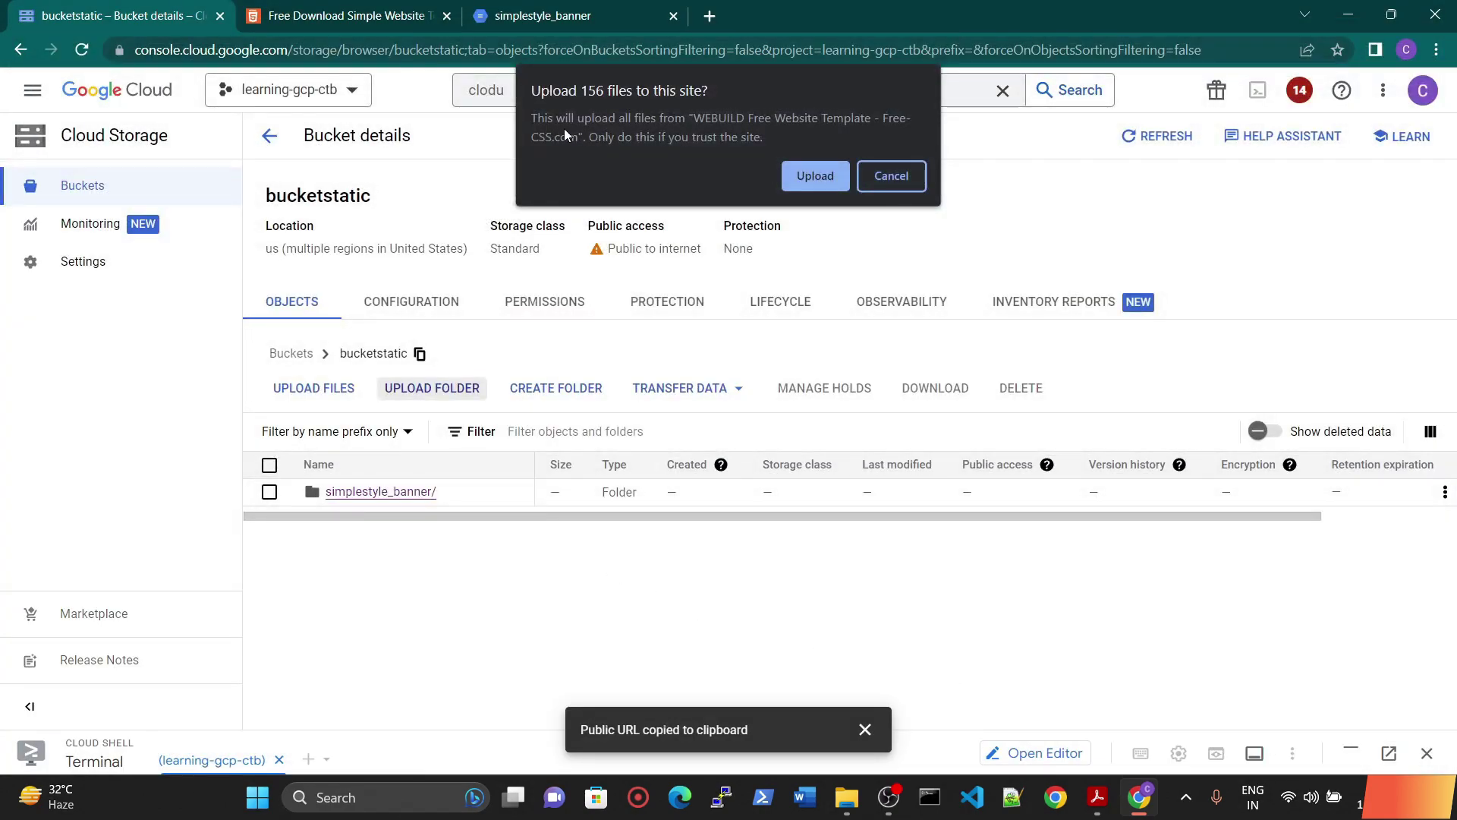
left_click(826, 174)
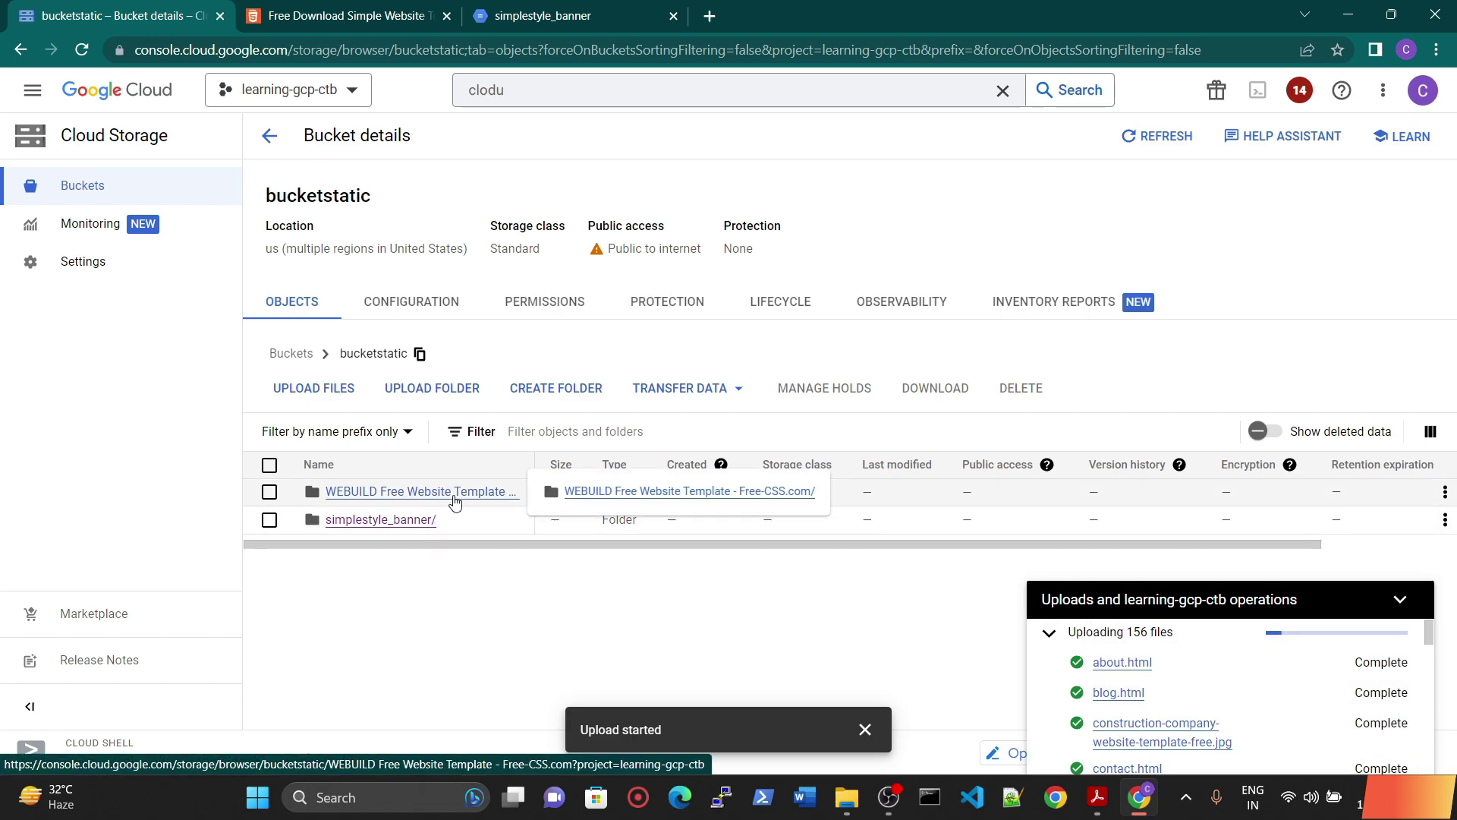
Search Google for "static website templates" in a new browser tab.
left_click(554, 16)
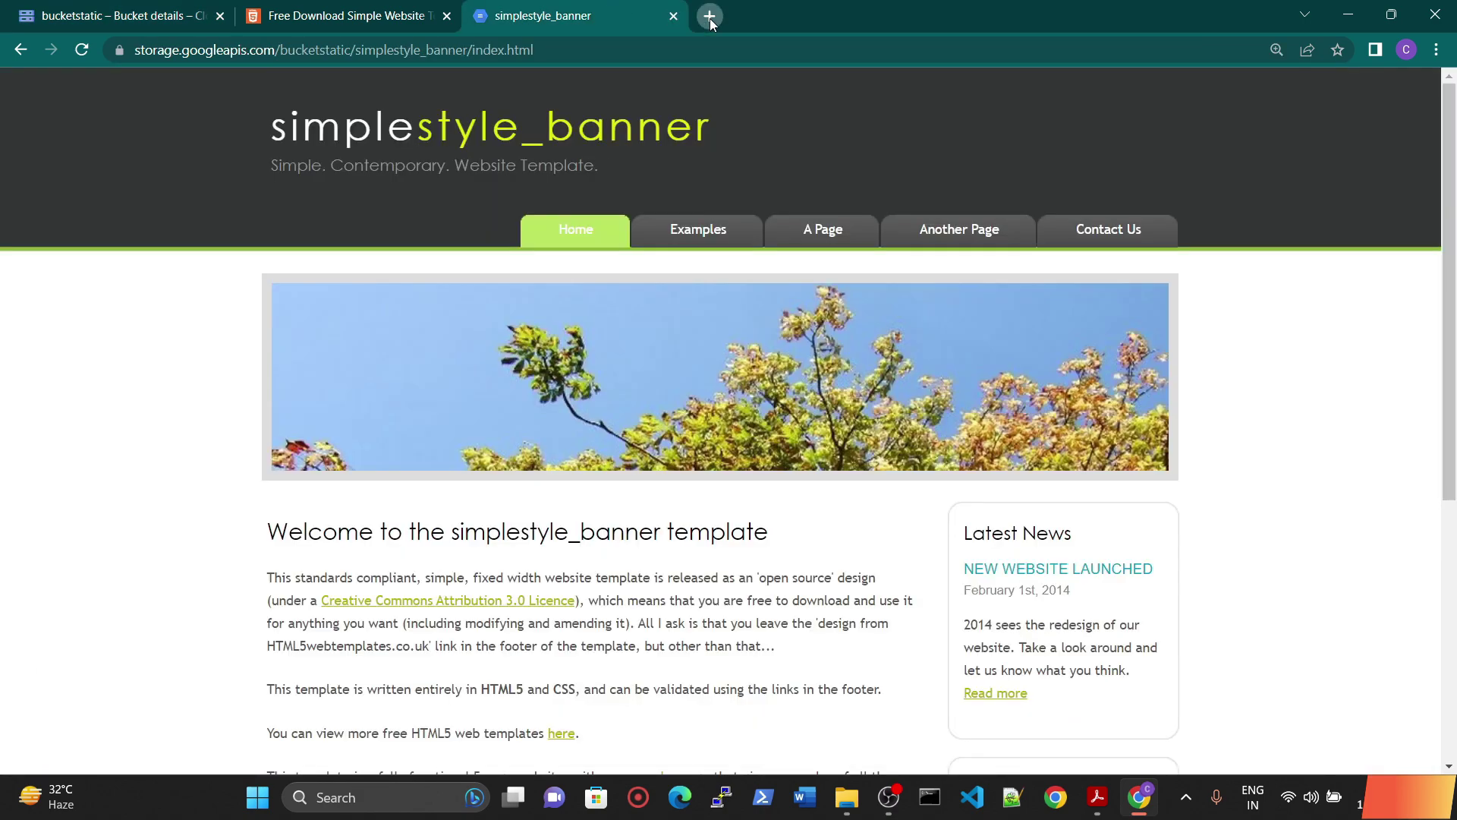
left_click(709, 17)
key("BackSpace")
key("BackSpace")
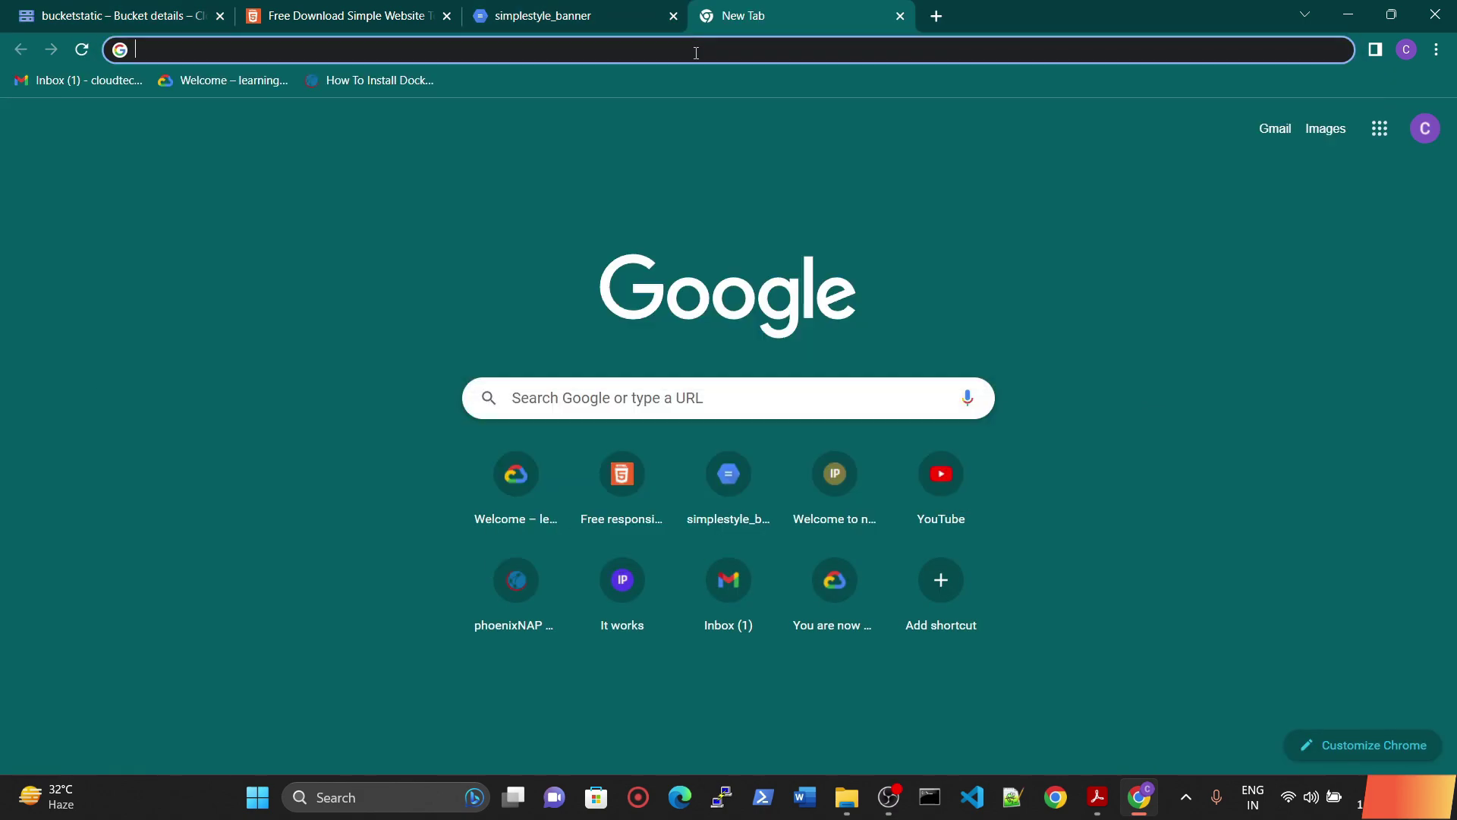
type("static website")
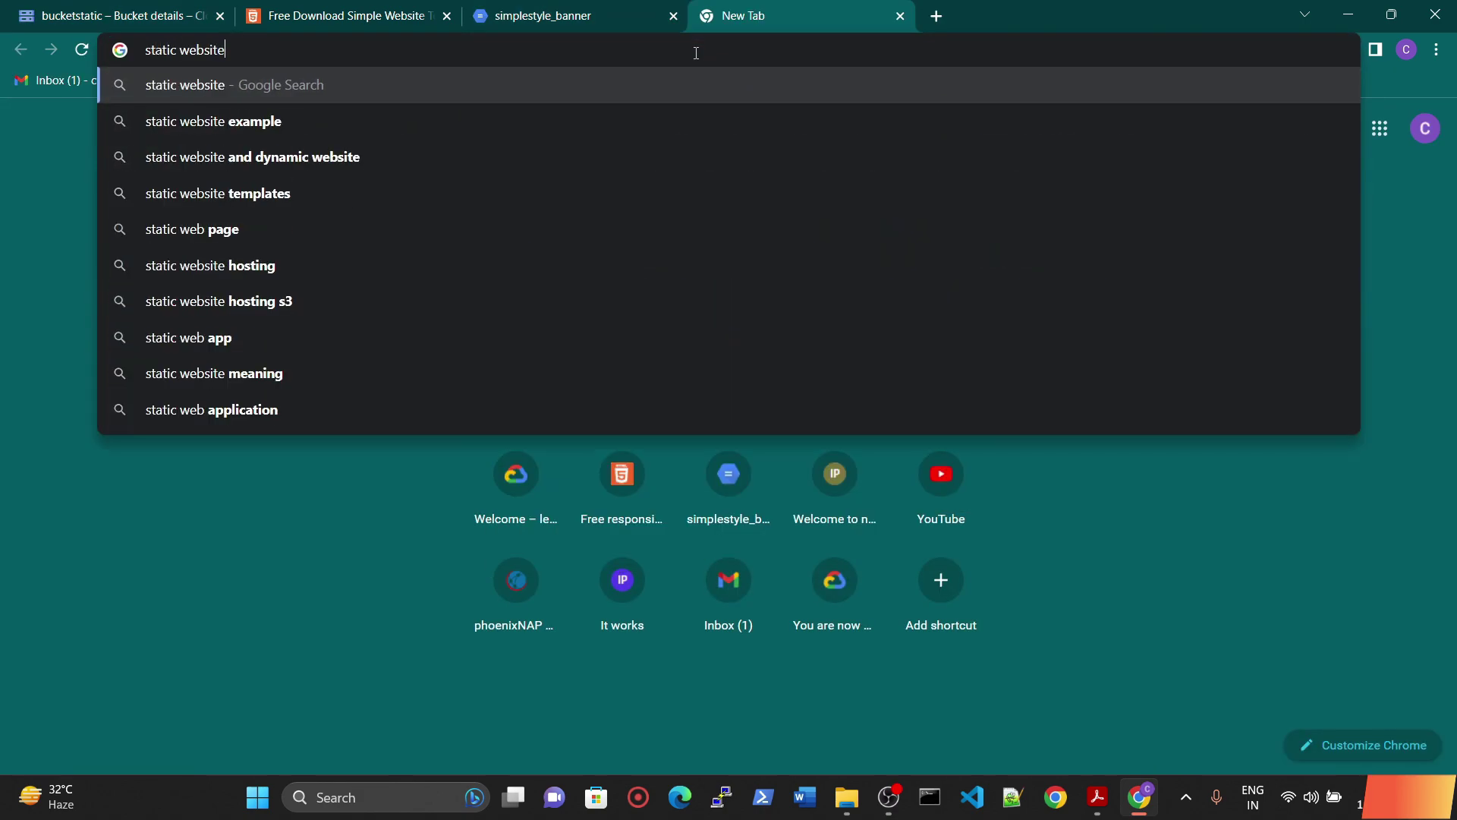
key("Down")
key("Down")
key("Down")
key("Return")
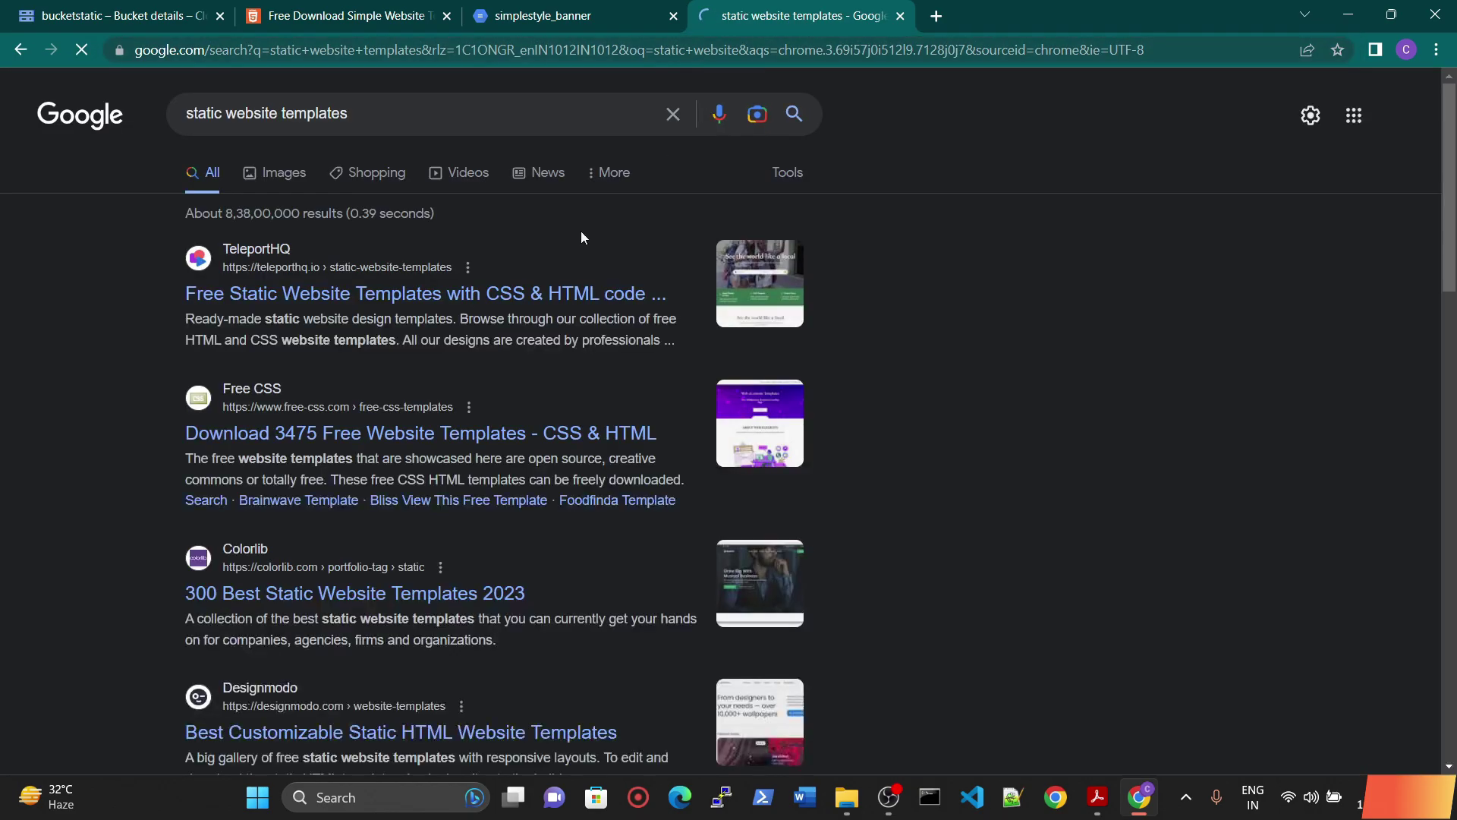
Open the TeleportHQ result, browse its free static website templates, and close that page.
left_click(353, 302)
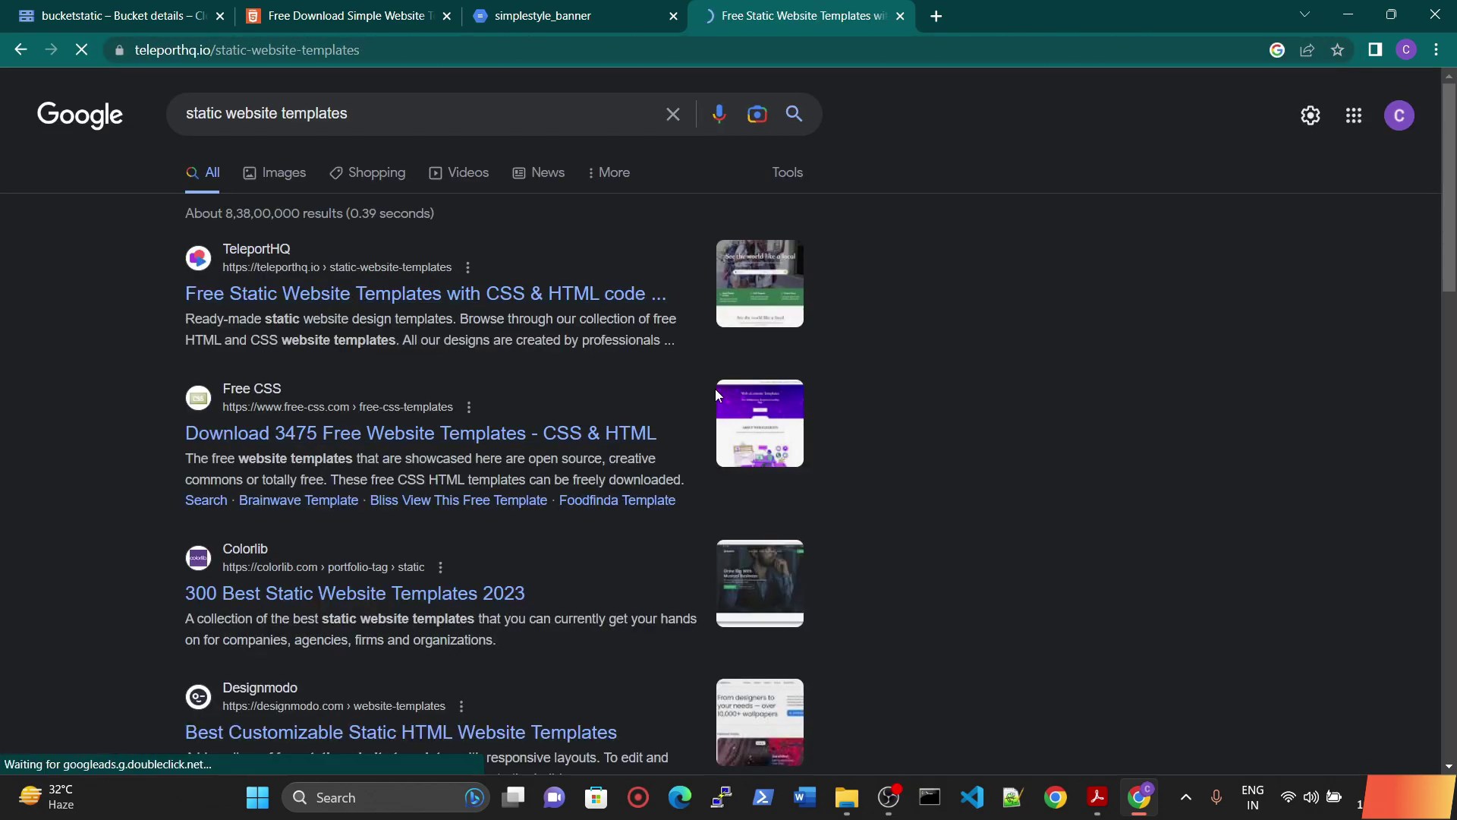
scroll(558, 531, "down", 10)
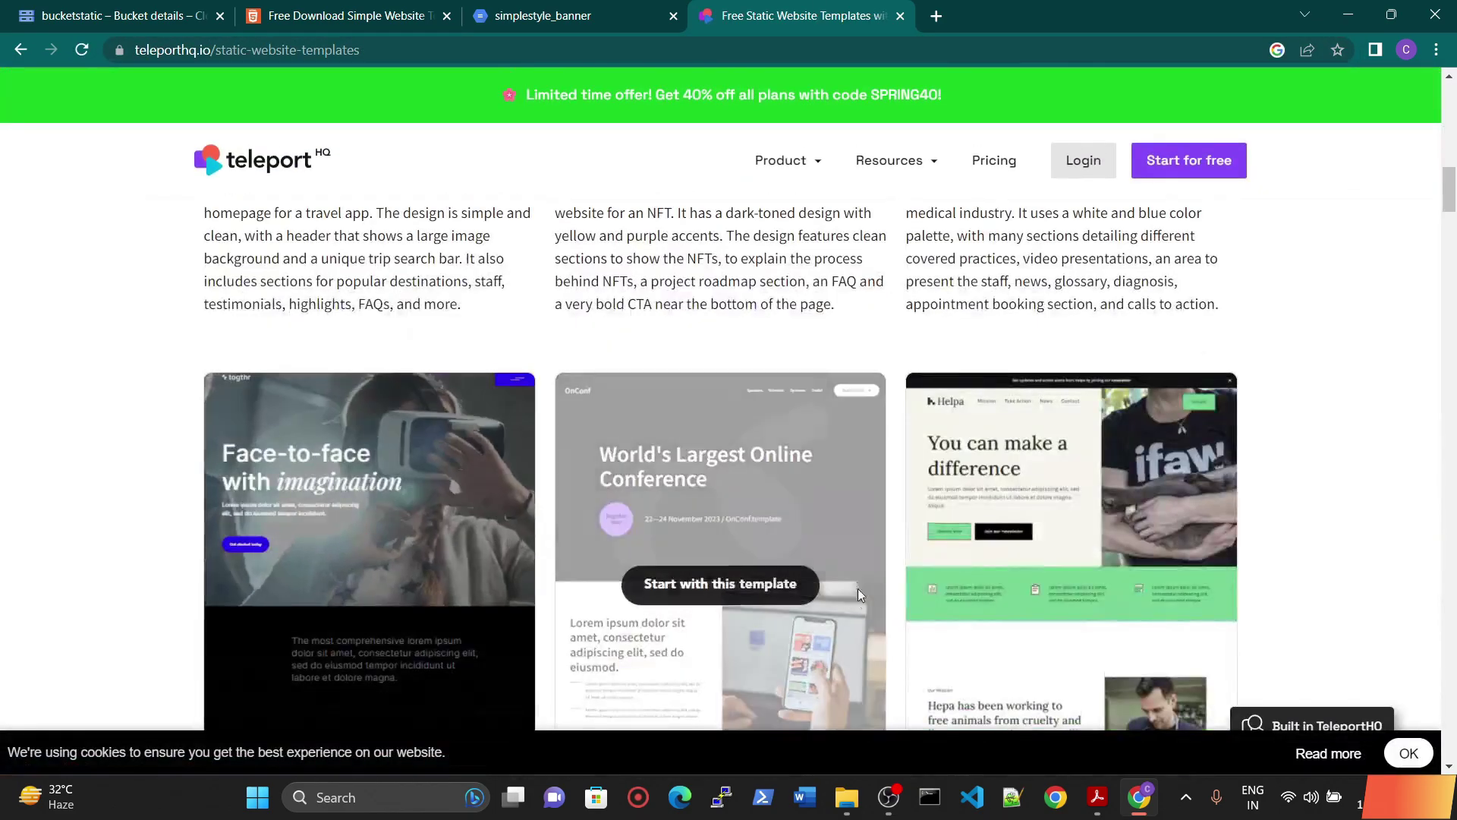
scroll(857, 589, "down", 5)
scroll(697, 139, "up", 15)
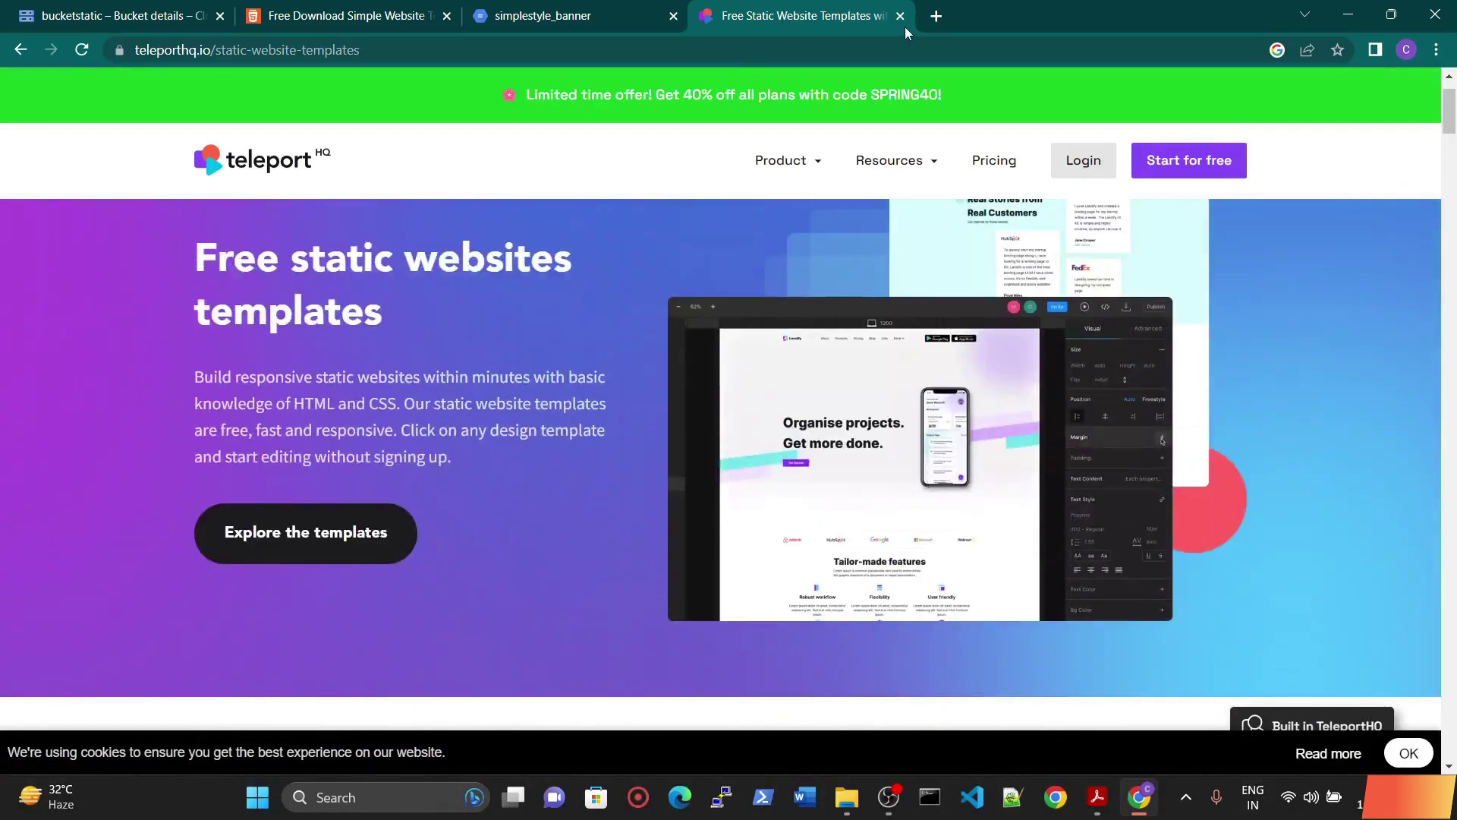
left_click(901, 16)
Return to bucketstatic, open the WEBUILD Free Website Template folder, and dismiss the upload notifications and progress pane.
left_click(357, 18)
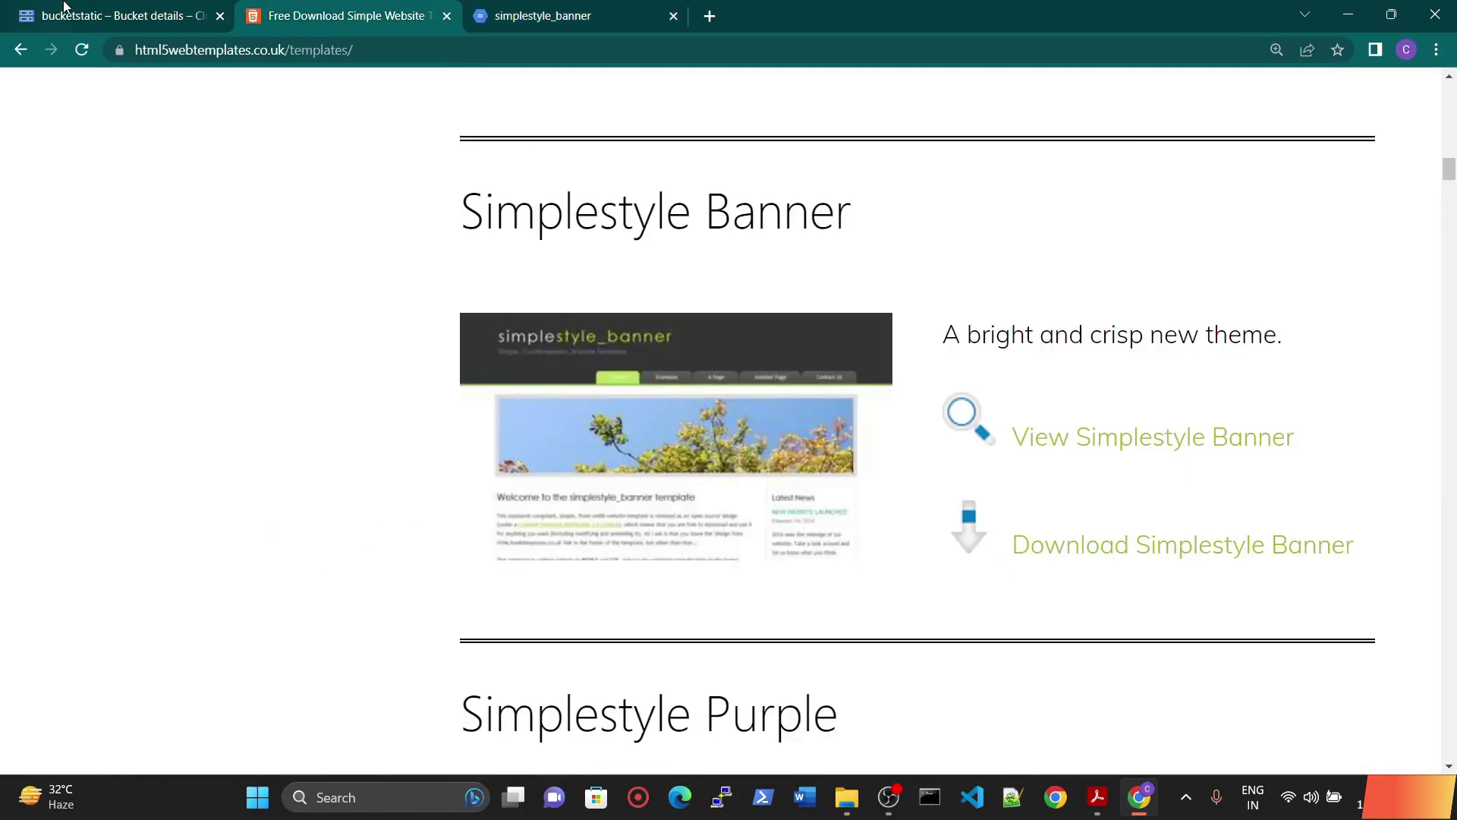
left_click(99, 15)
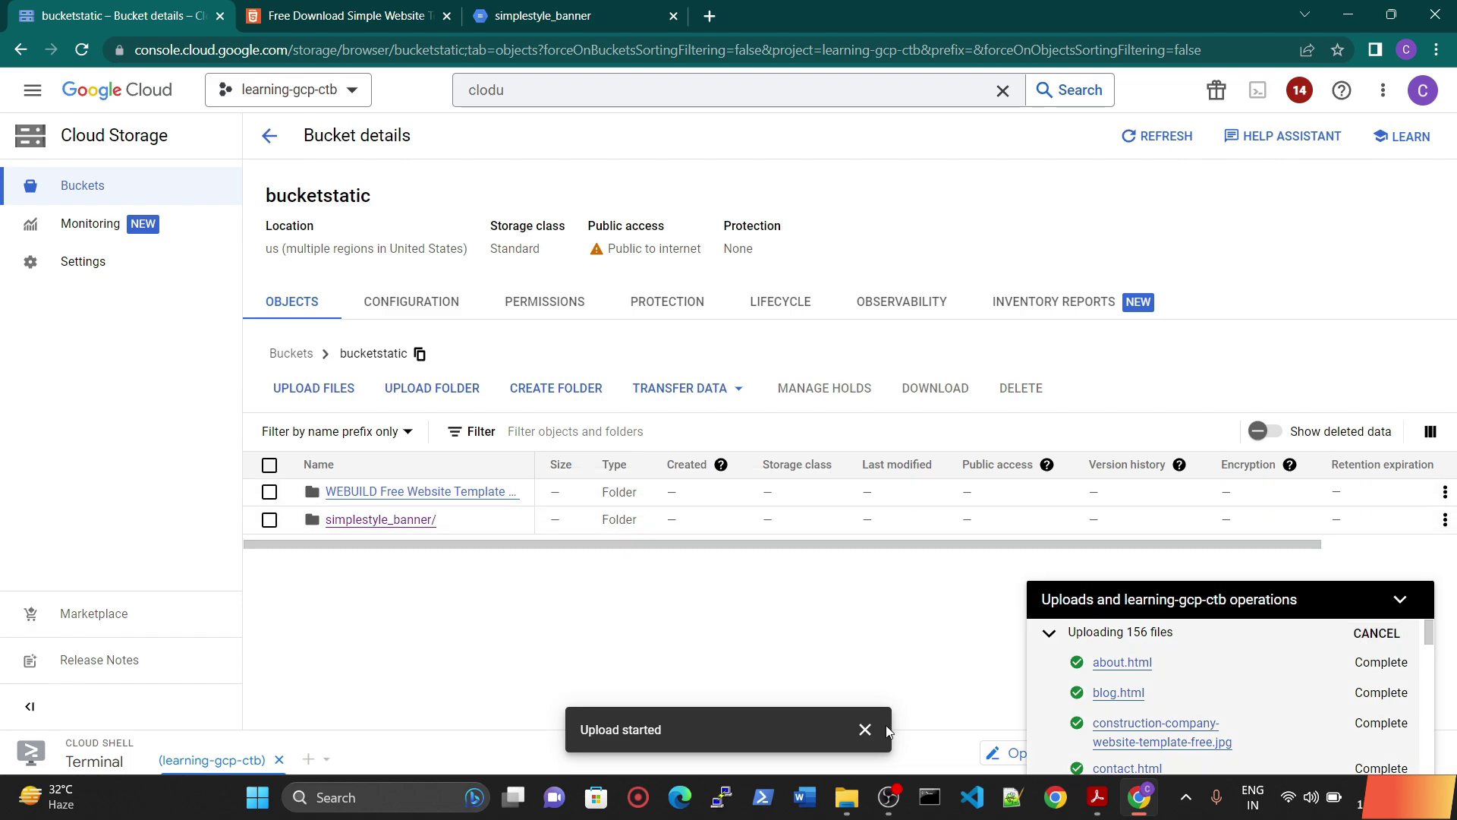
left_click(864, 731)
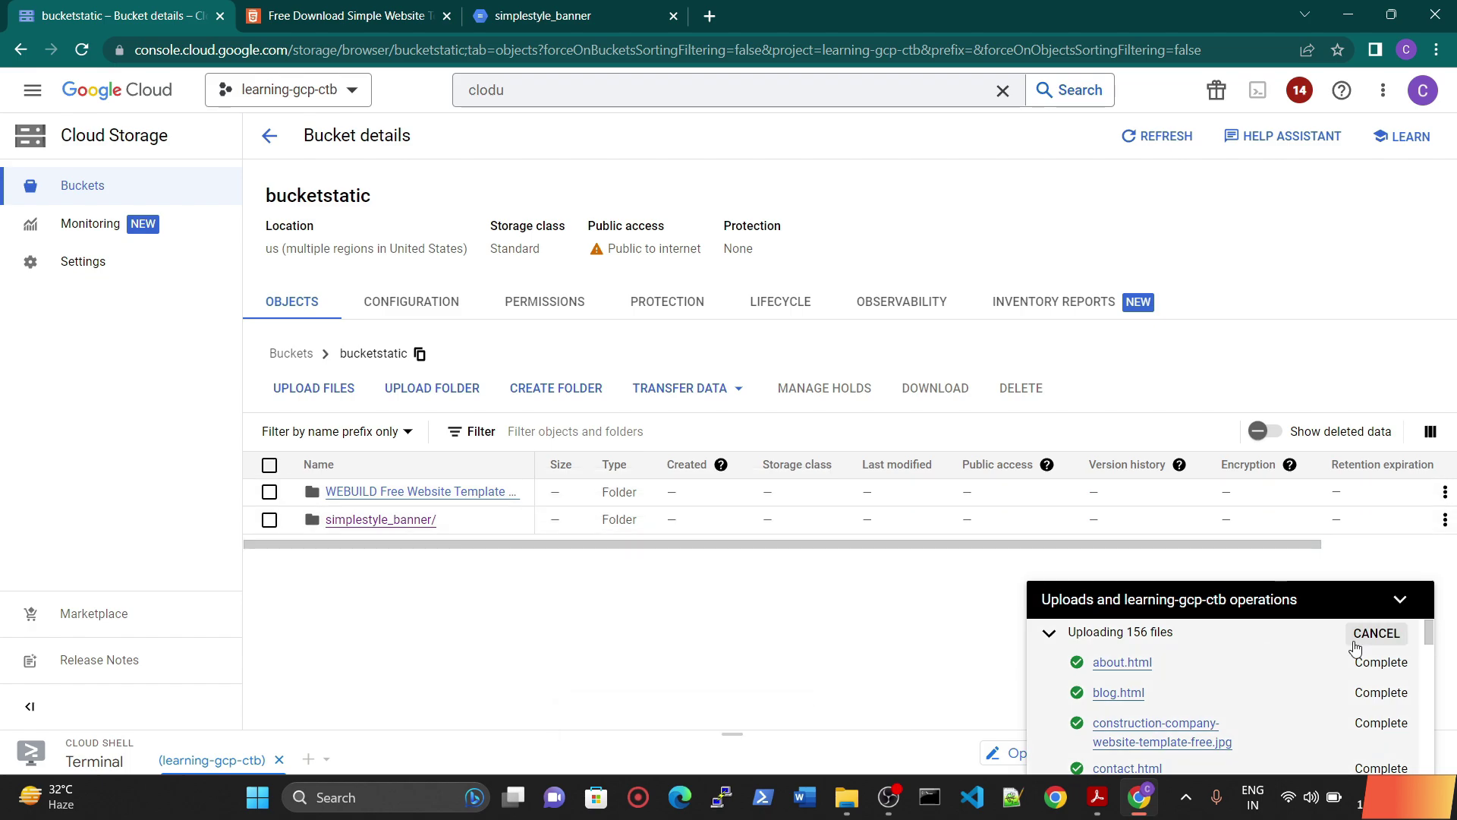
mouse_move(1341, 659)
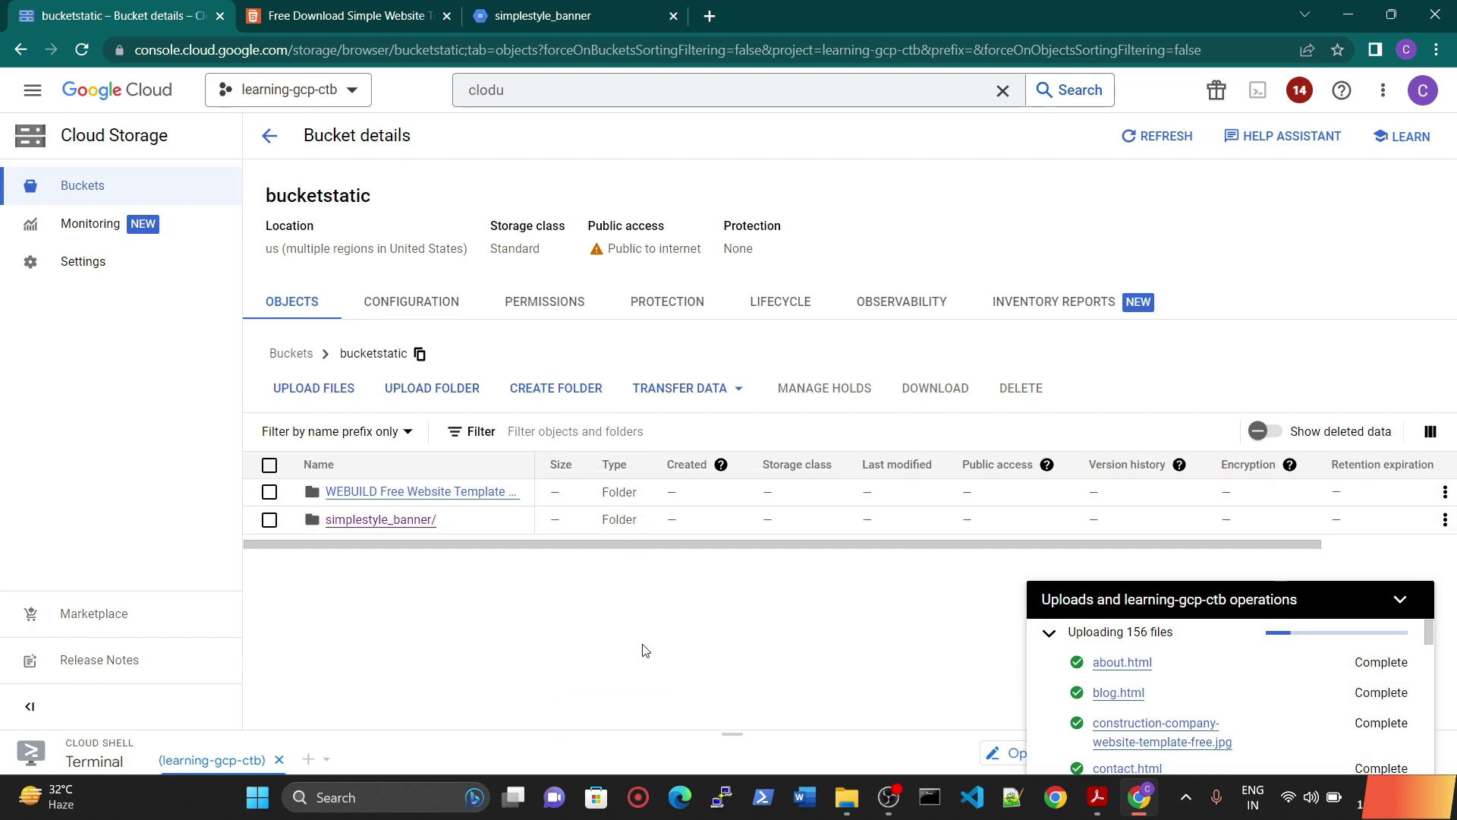
left_click(448, 492)
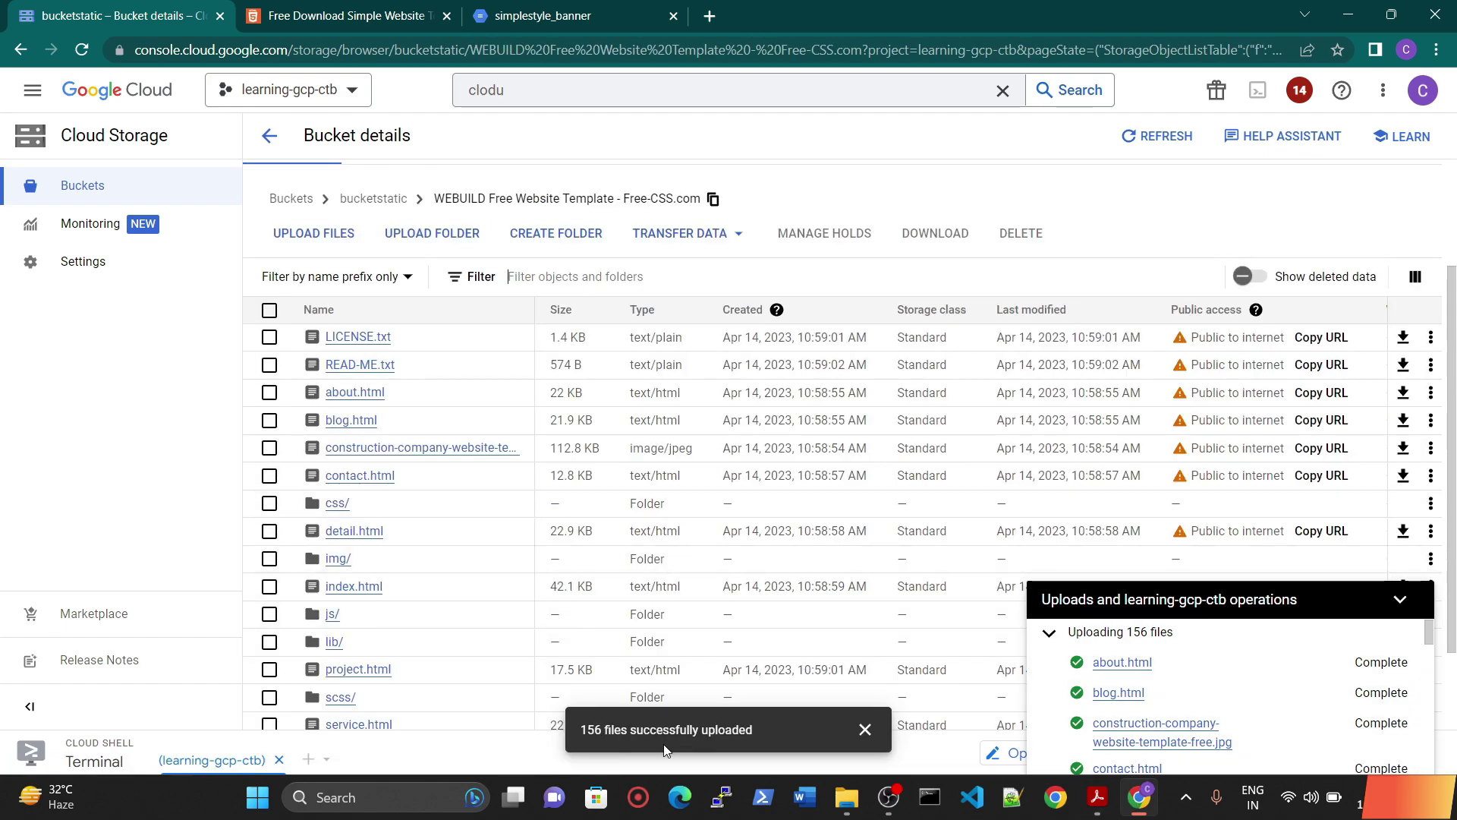
left_click(864, 729)
left_click(1400, 599)
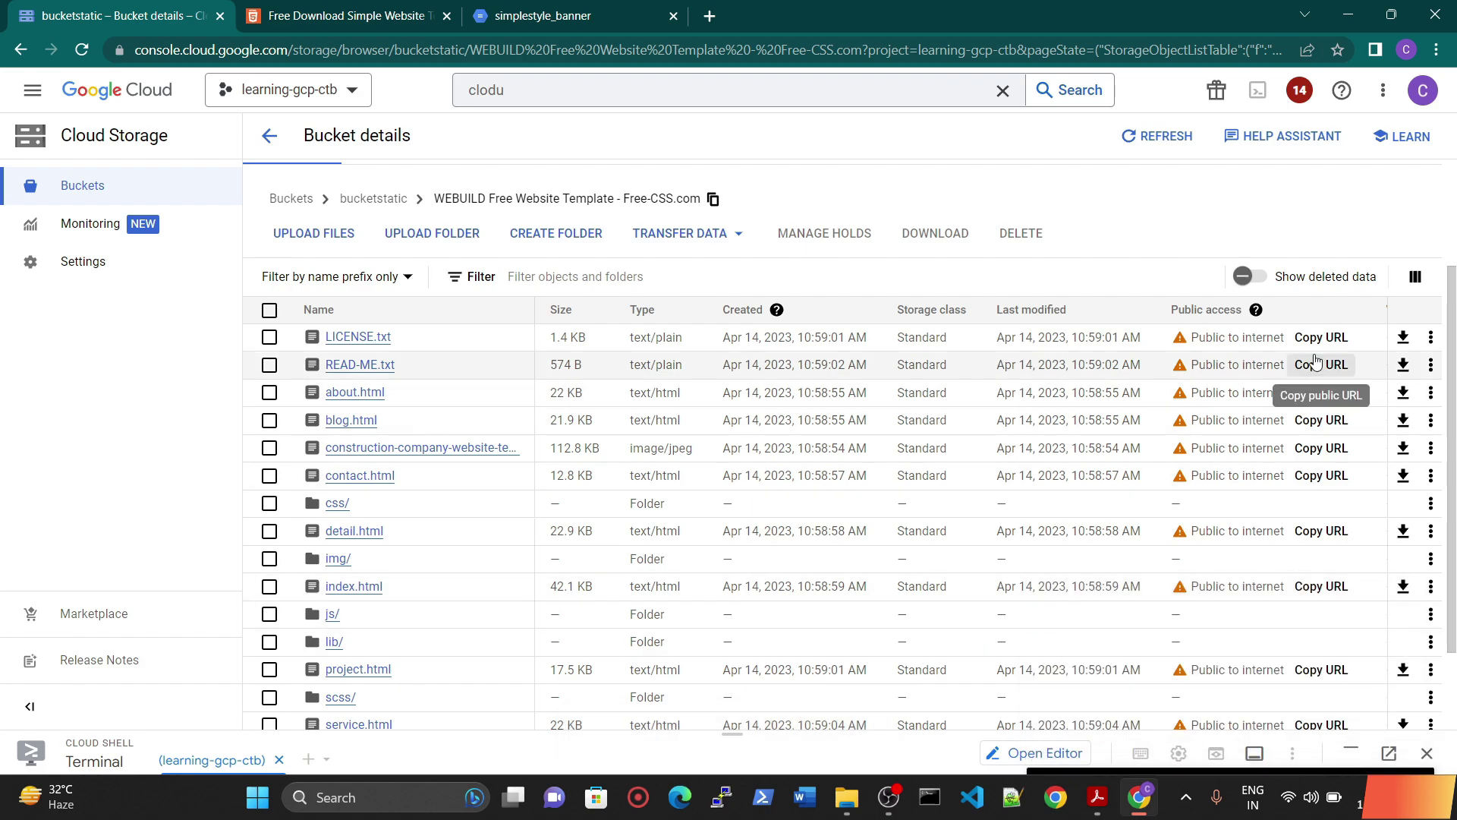
Review the files in the WEBUILD template folder and refresh the object listing.
scroll(1060, 413, "down", 3)
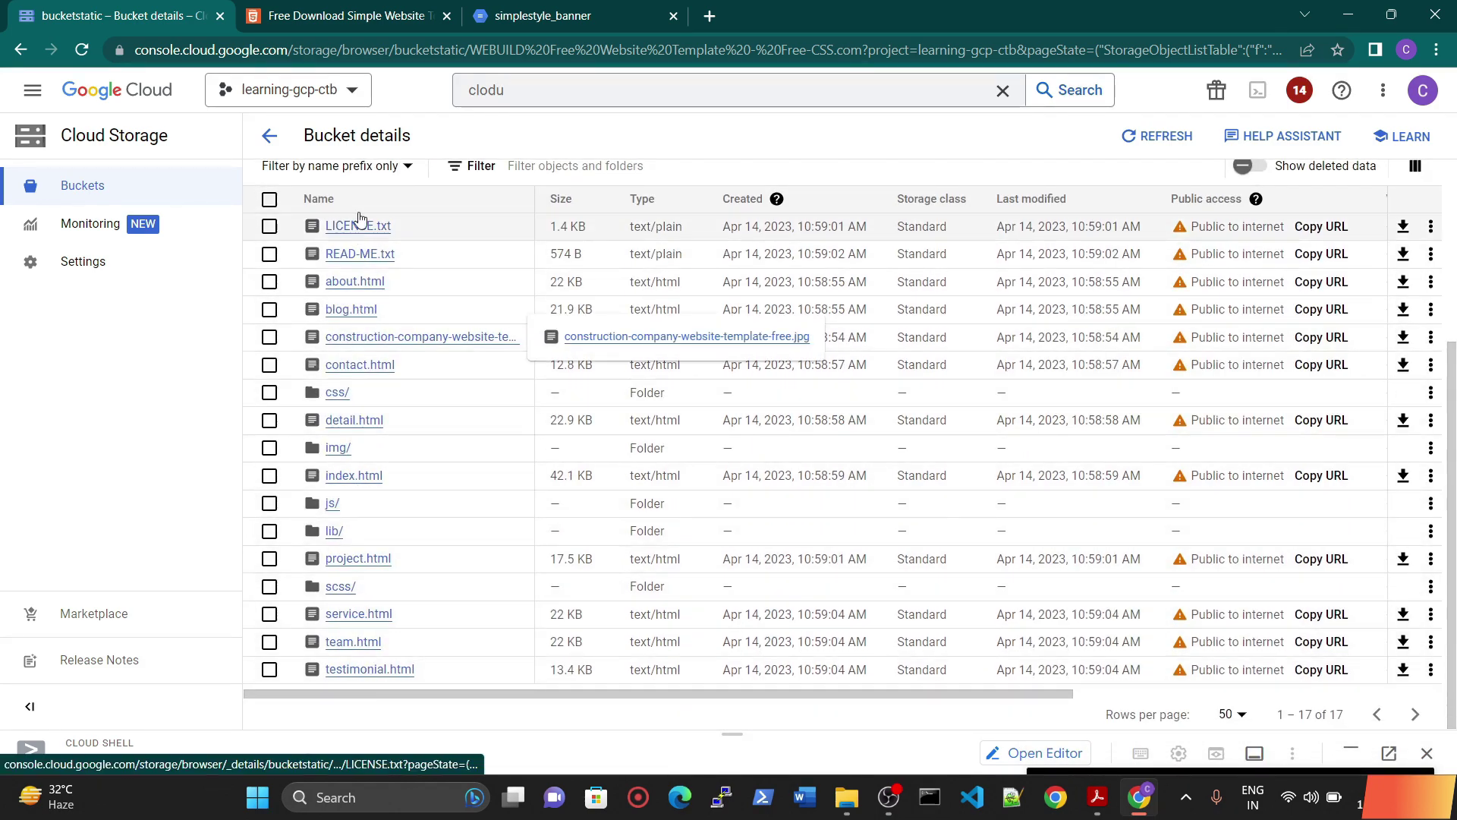
scroll(360, 219, "up", 3)
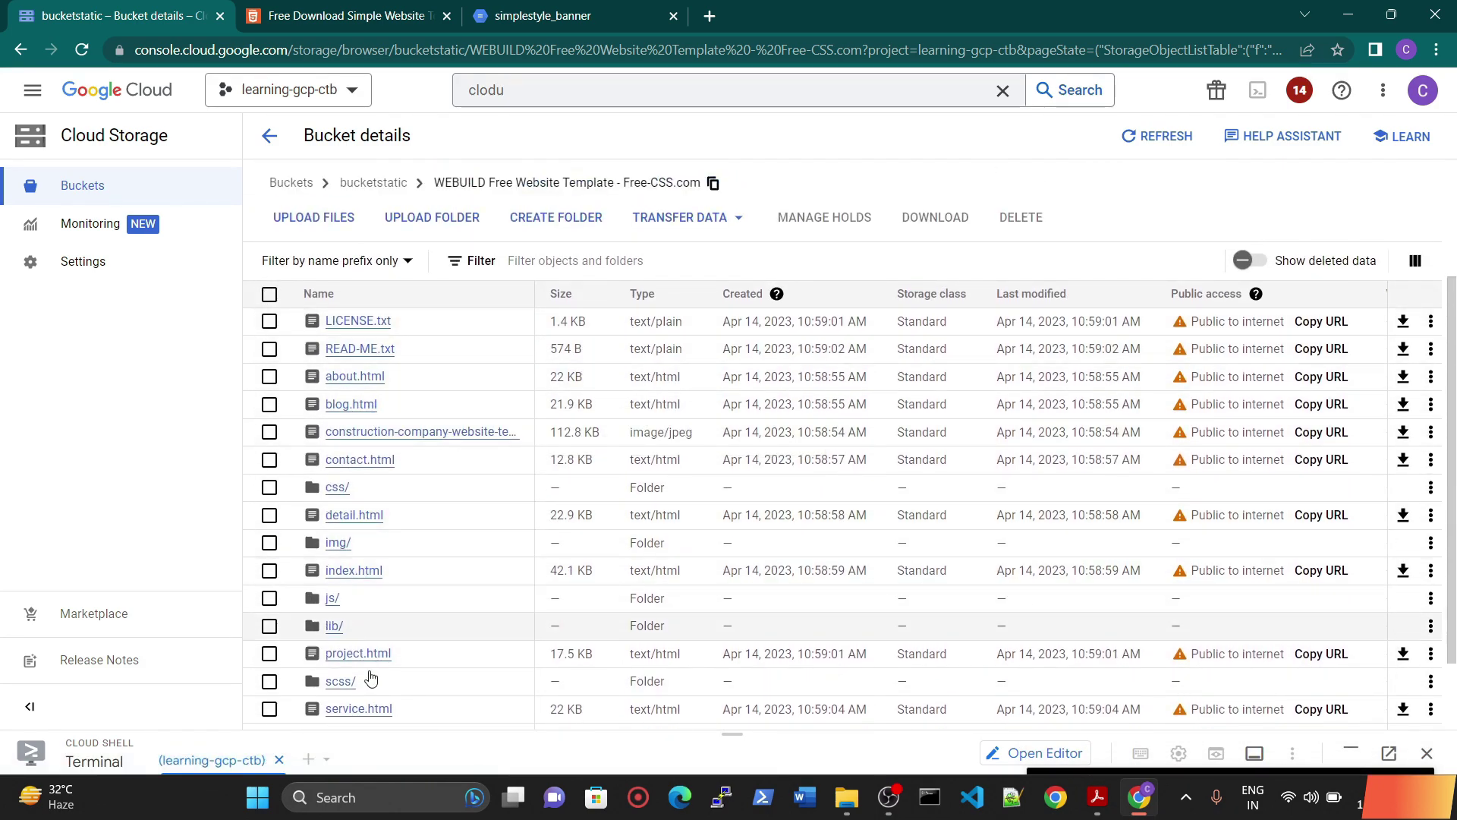
scroll(371, 678, "down", 2)
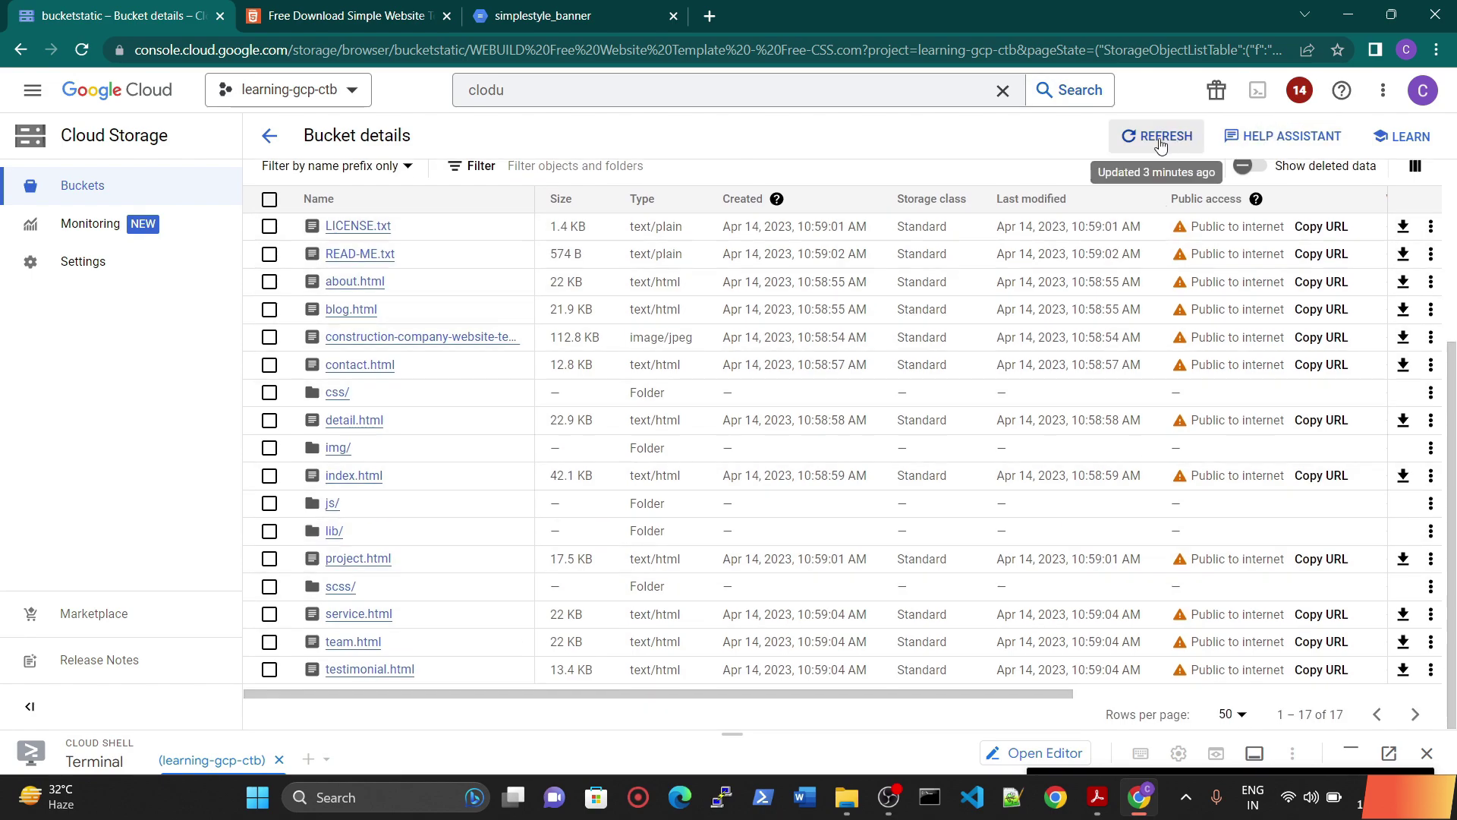
left_click(1159, 144)
scroll(326, 289, "up", 5)
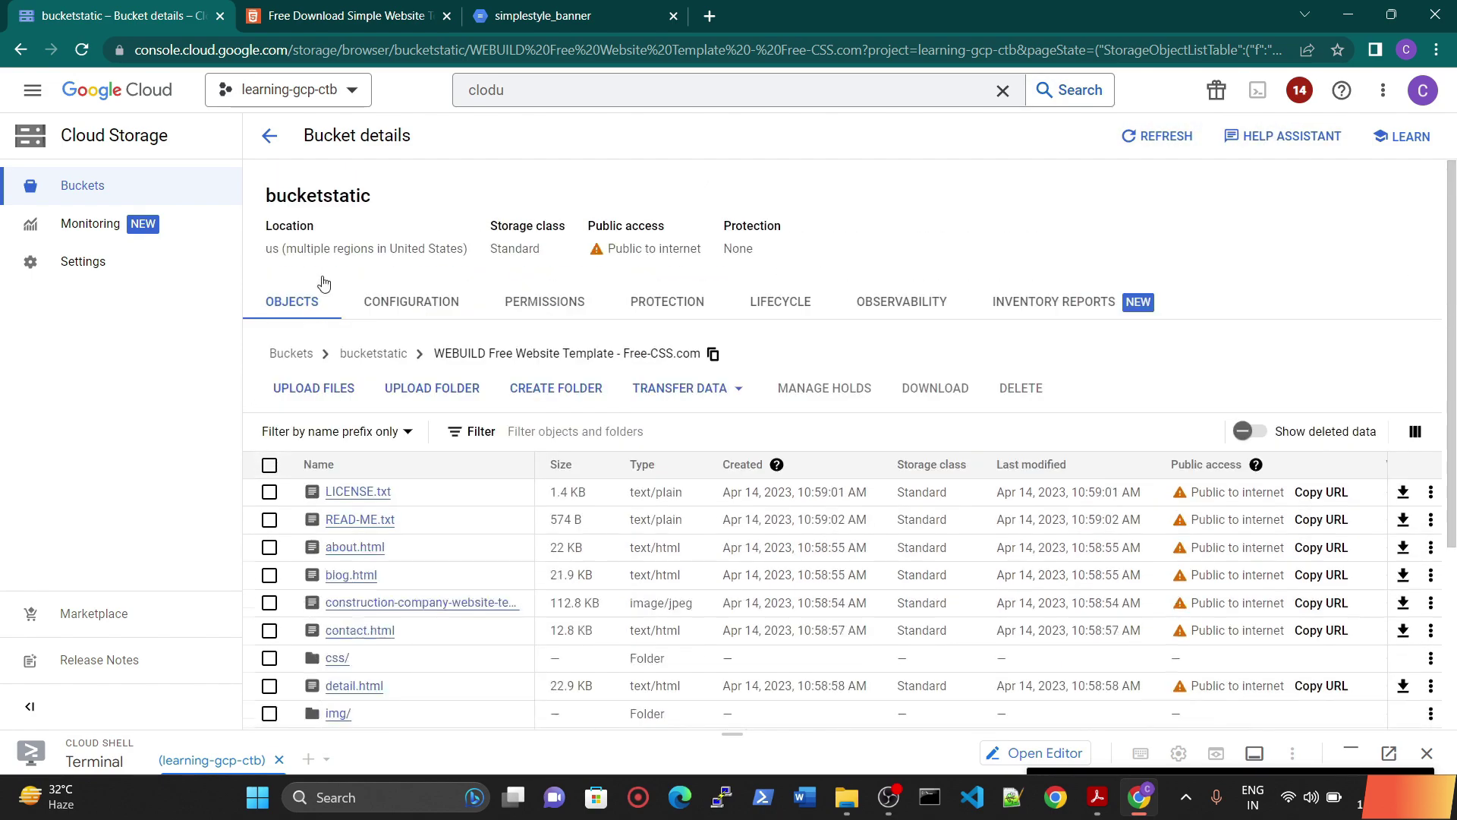
Go back to the bucket list, reopen bucketstatic, and open its WEBUILD Free Website Template folder.
left_click(279, 139)
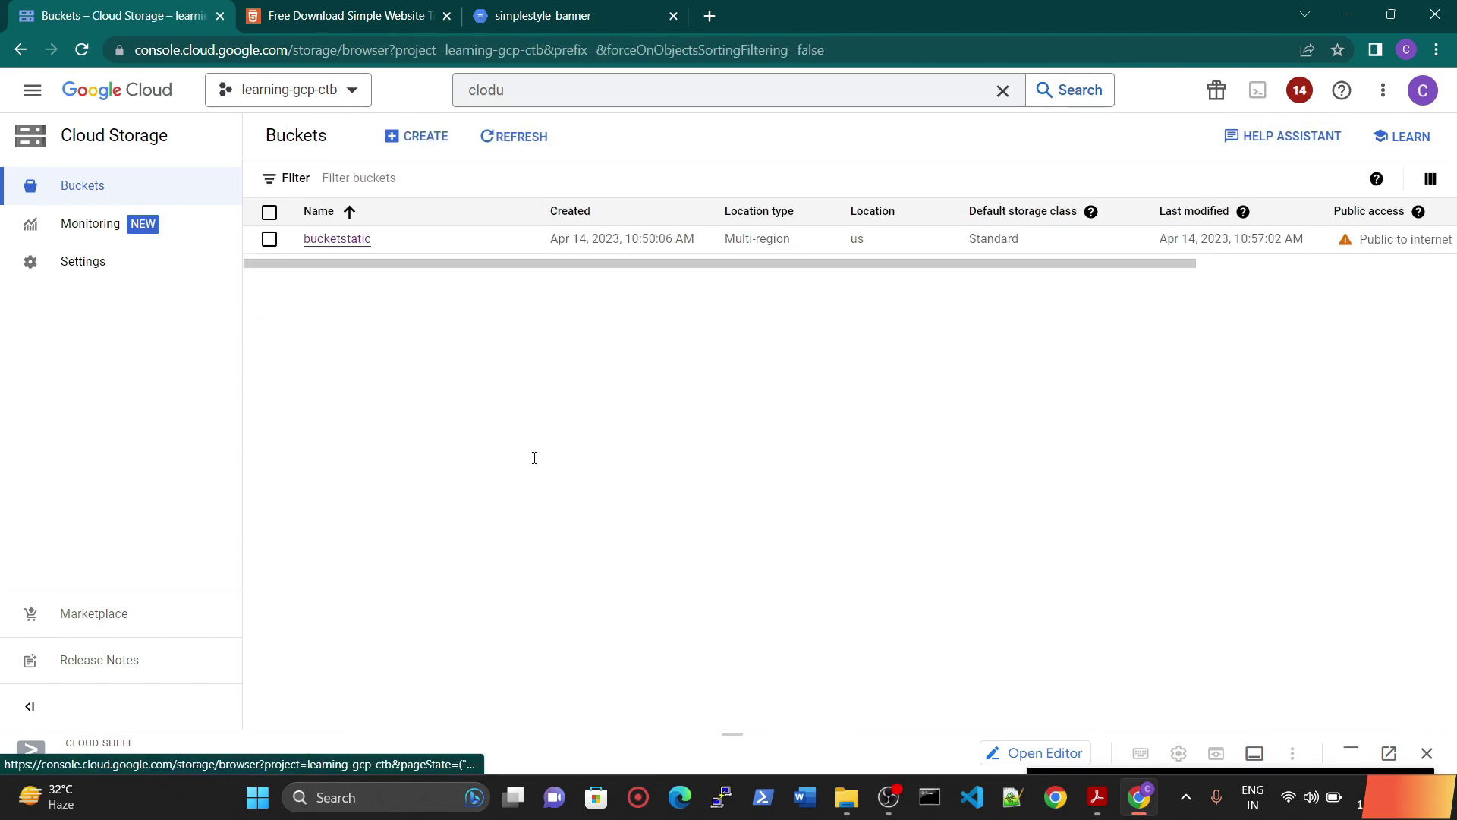
left_click(325, 239)
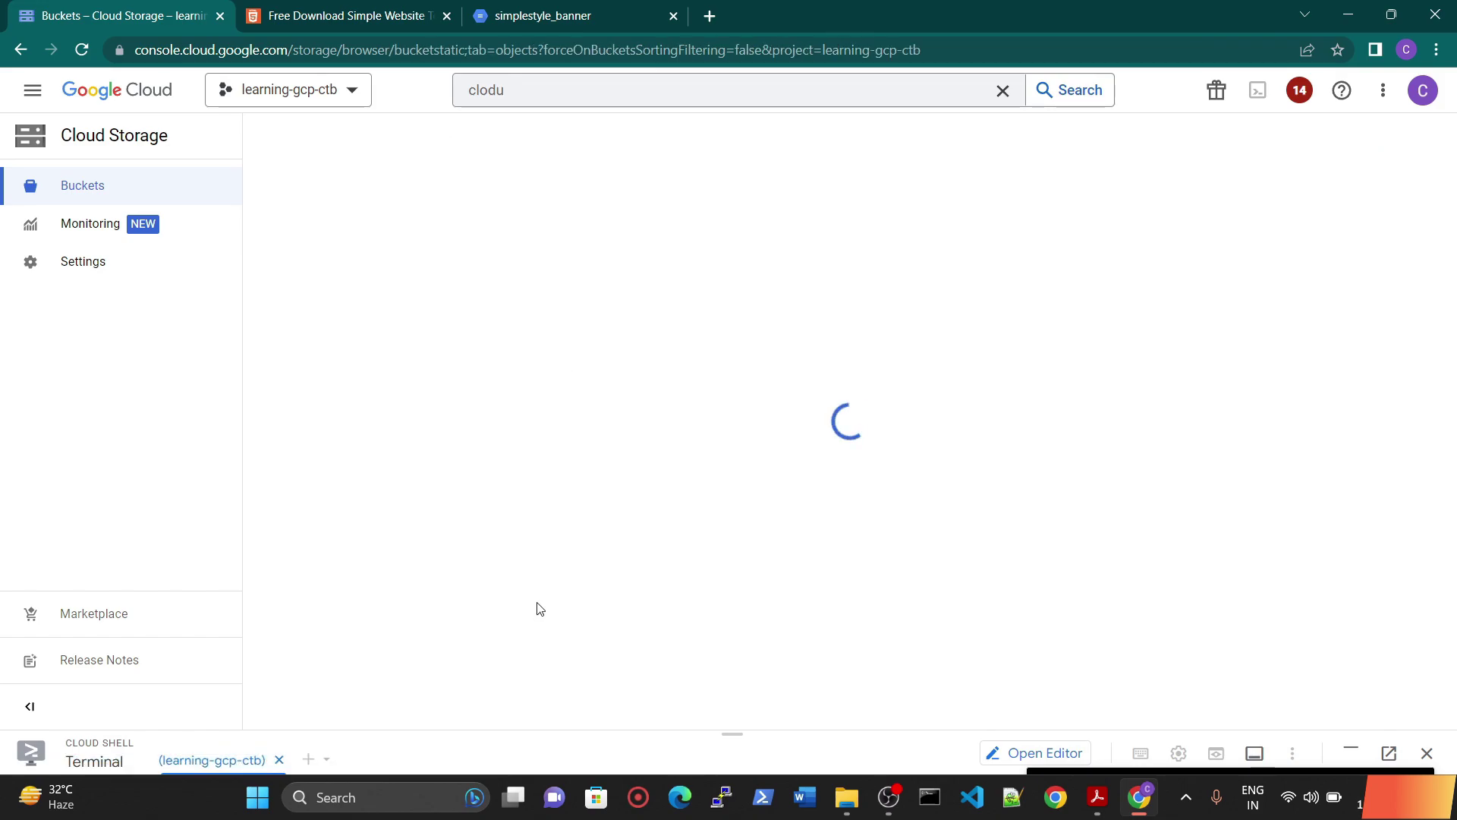
left_click(498, 499)
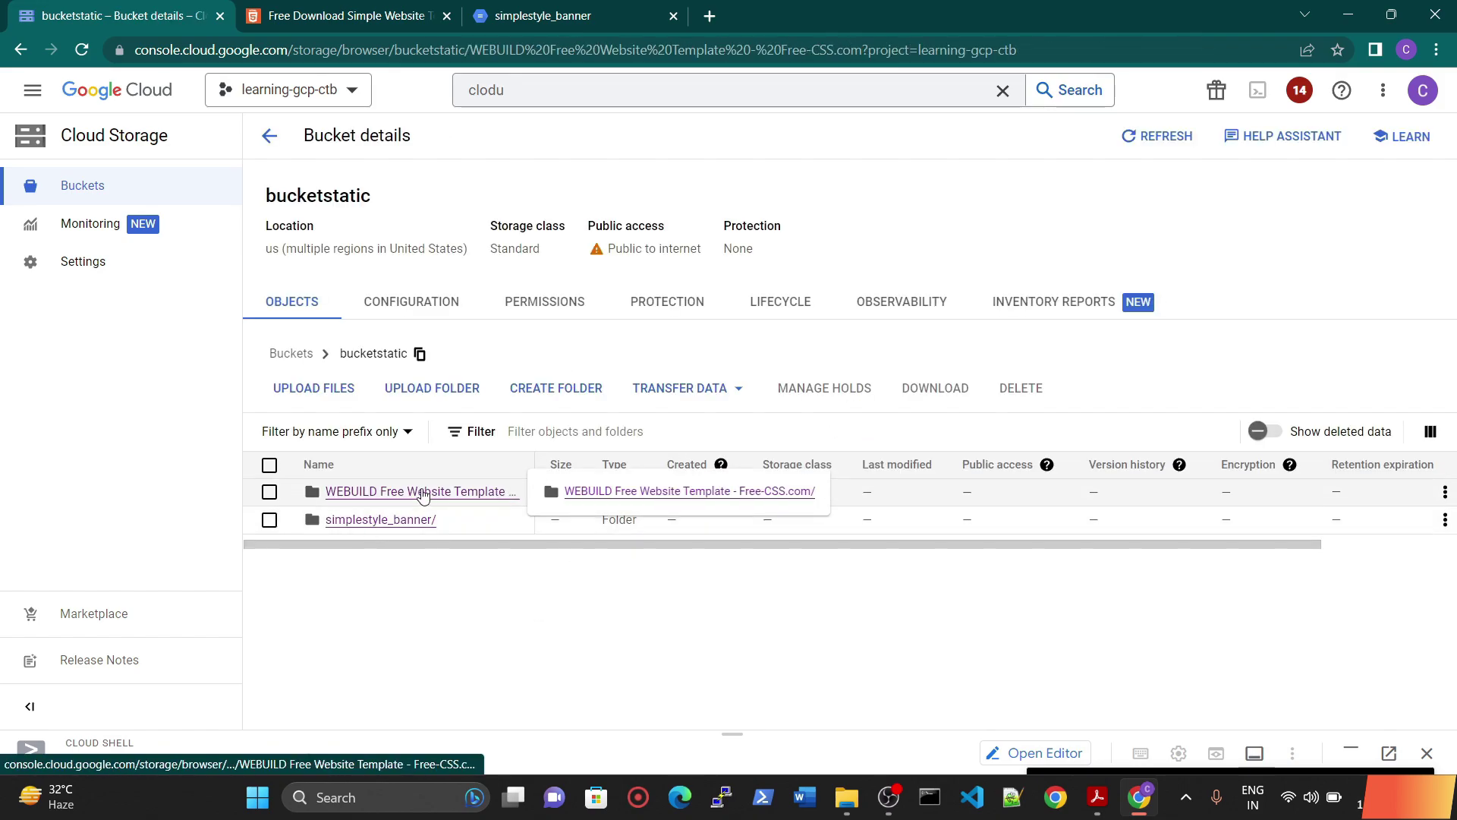
Revisit the hosted simplestyle_banner page for comparison and return to the WEBUILD folder in bucketstatic.
left_click(414, 16)
left_click(547, 9)
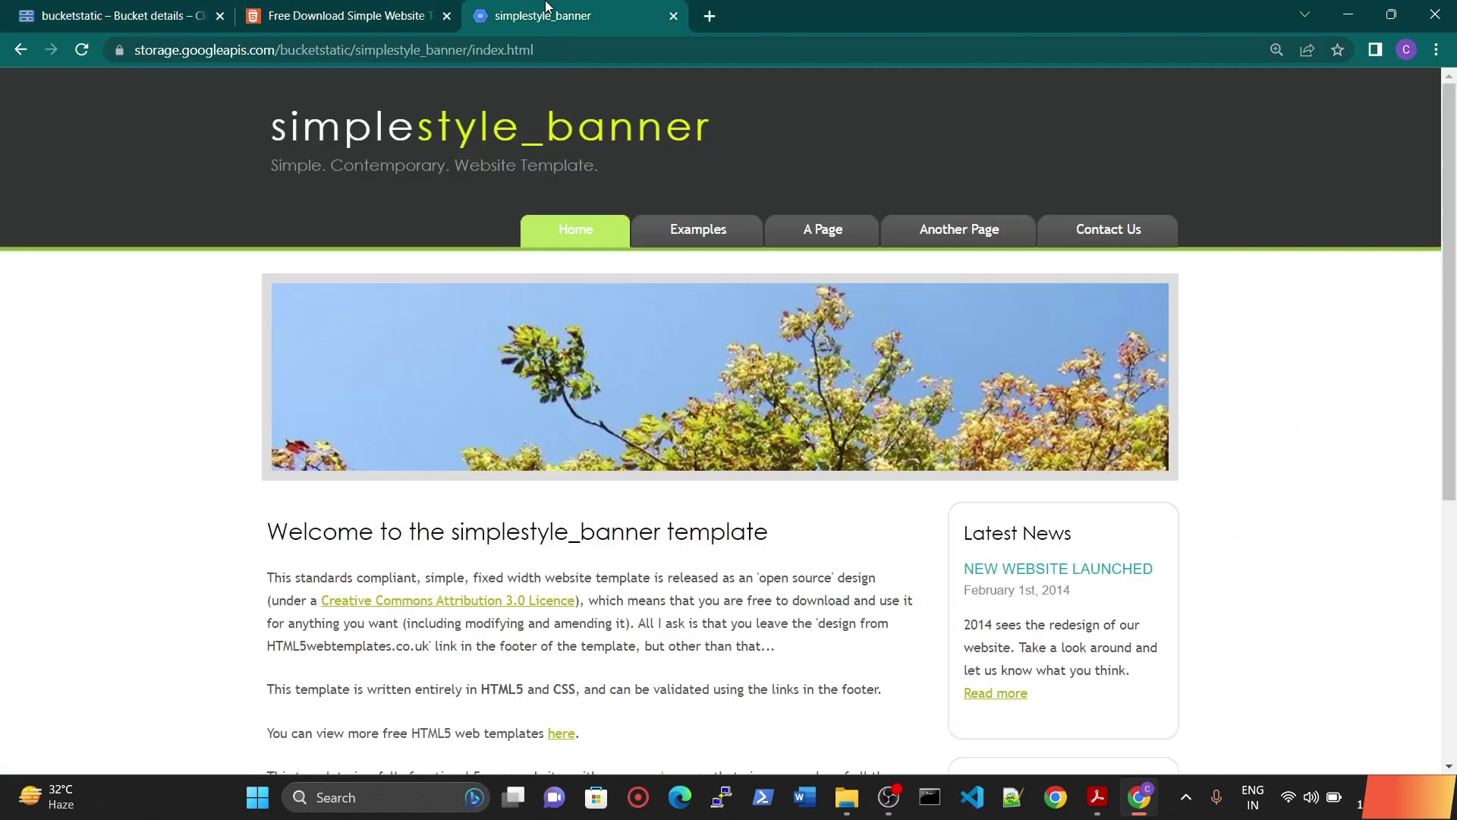
left_click(70, 8)
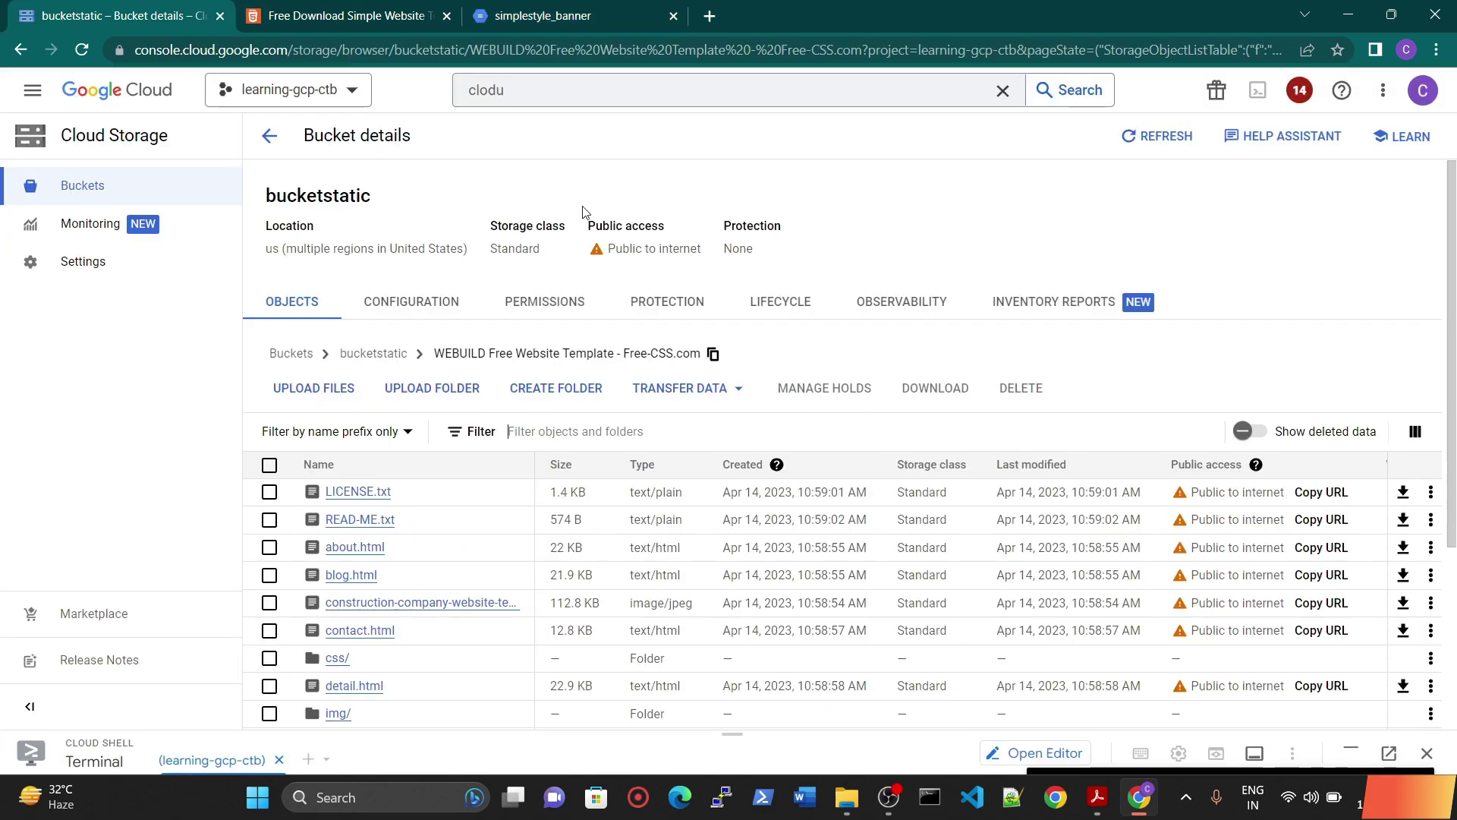
left_click(480, 20)
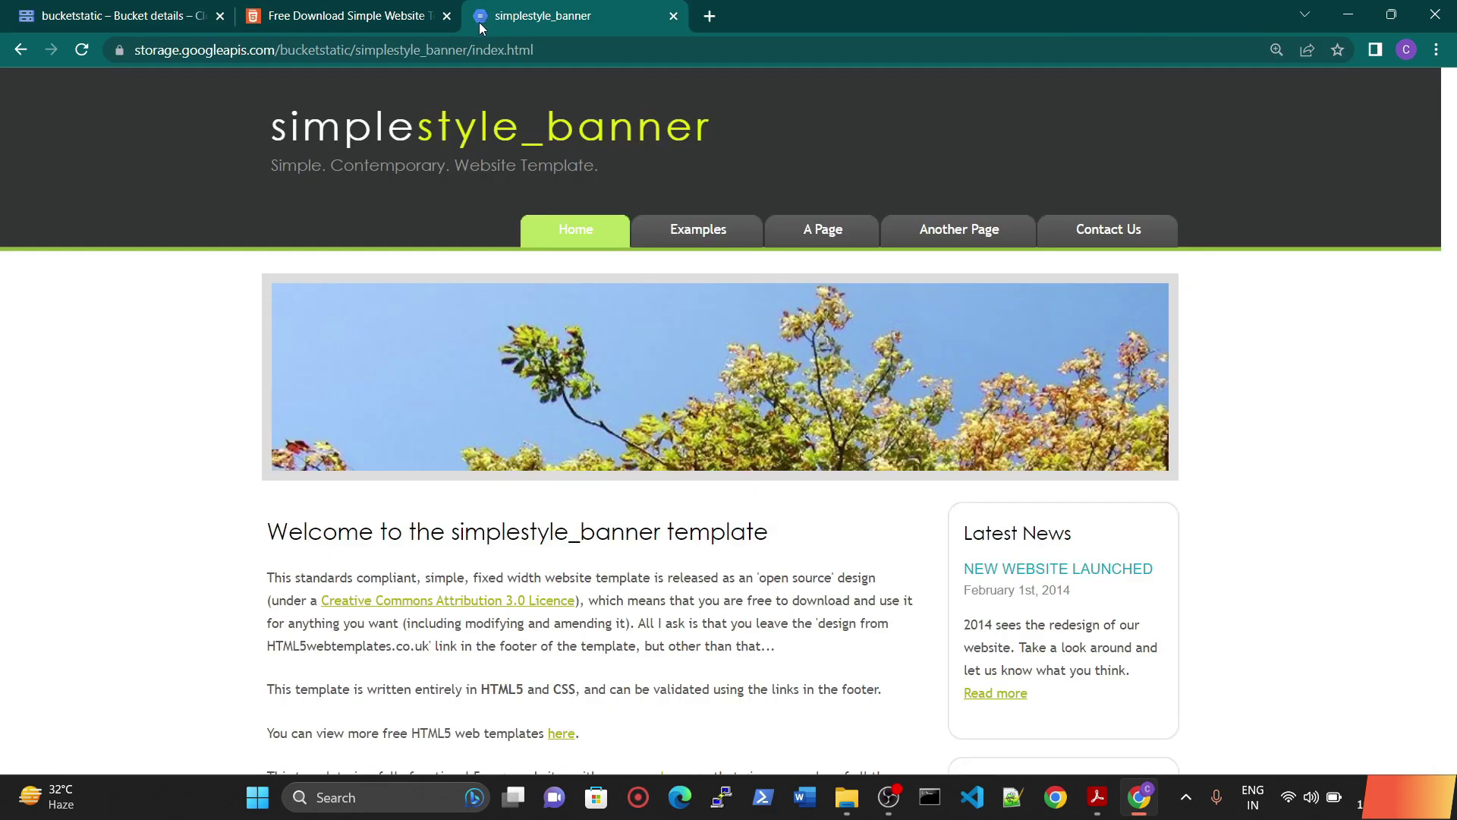
left_click(190, 17)
Copy the public URL of the WEBUILD folder's index.html and open it in a new browser tab.
scroll(455, 621, "down", 1)
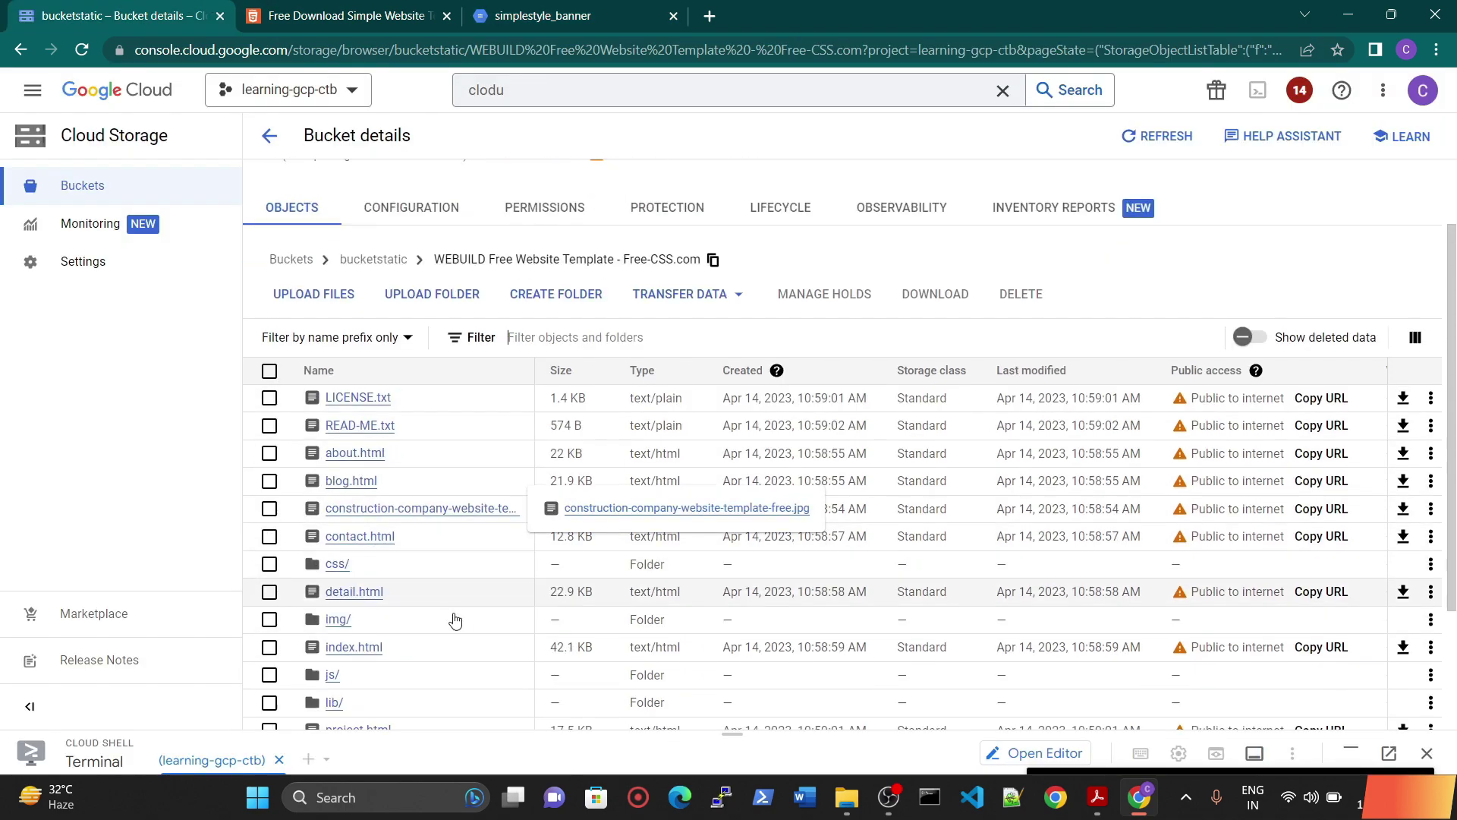
scroll(372, 600, "down", 1)
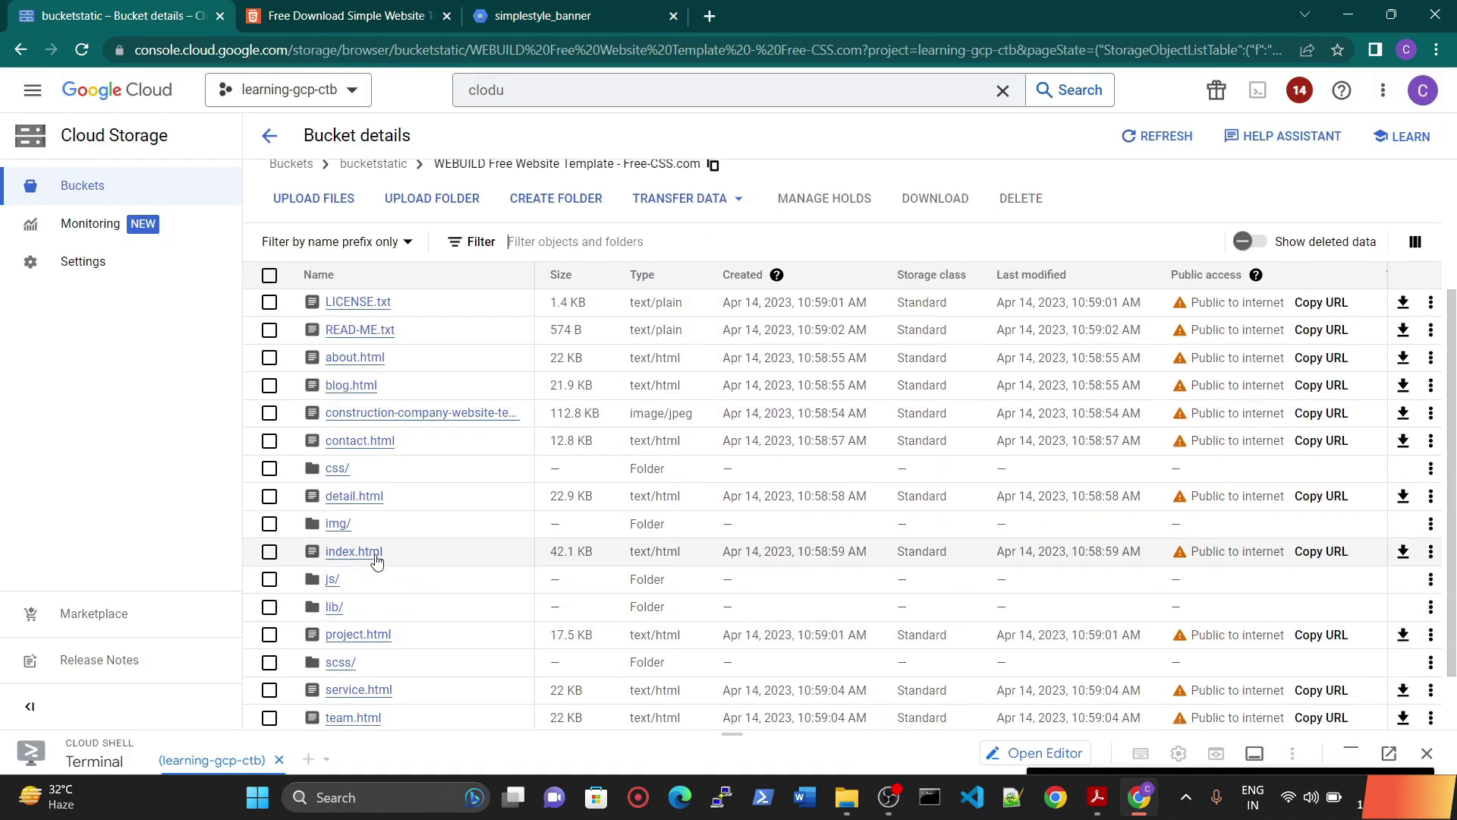
left_click(1332, 557)
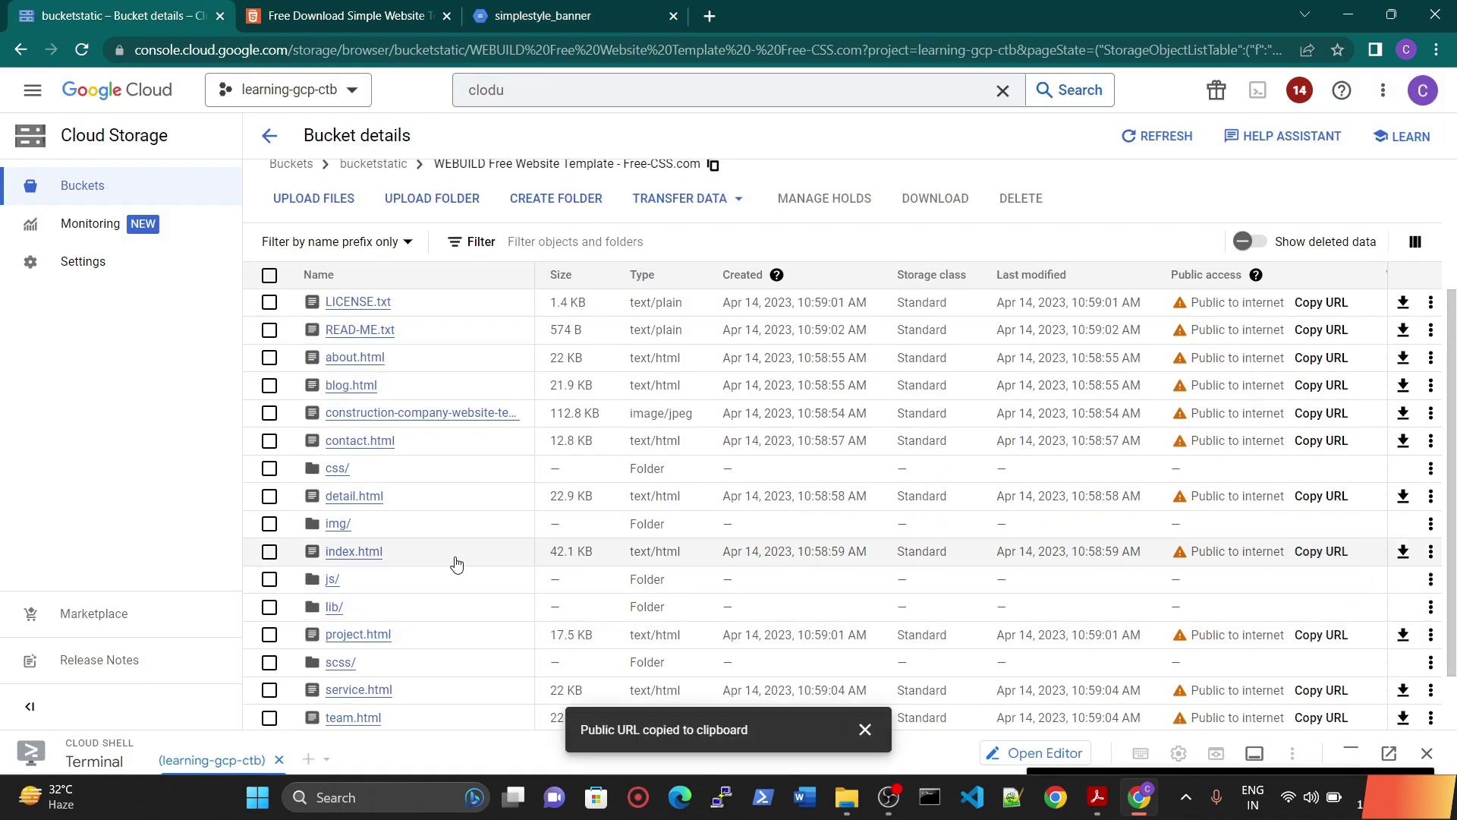
left_click(710, 16)
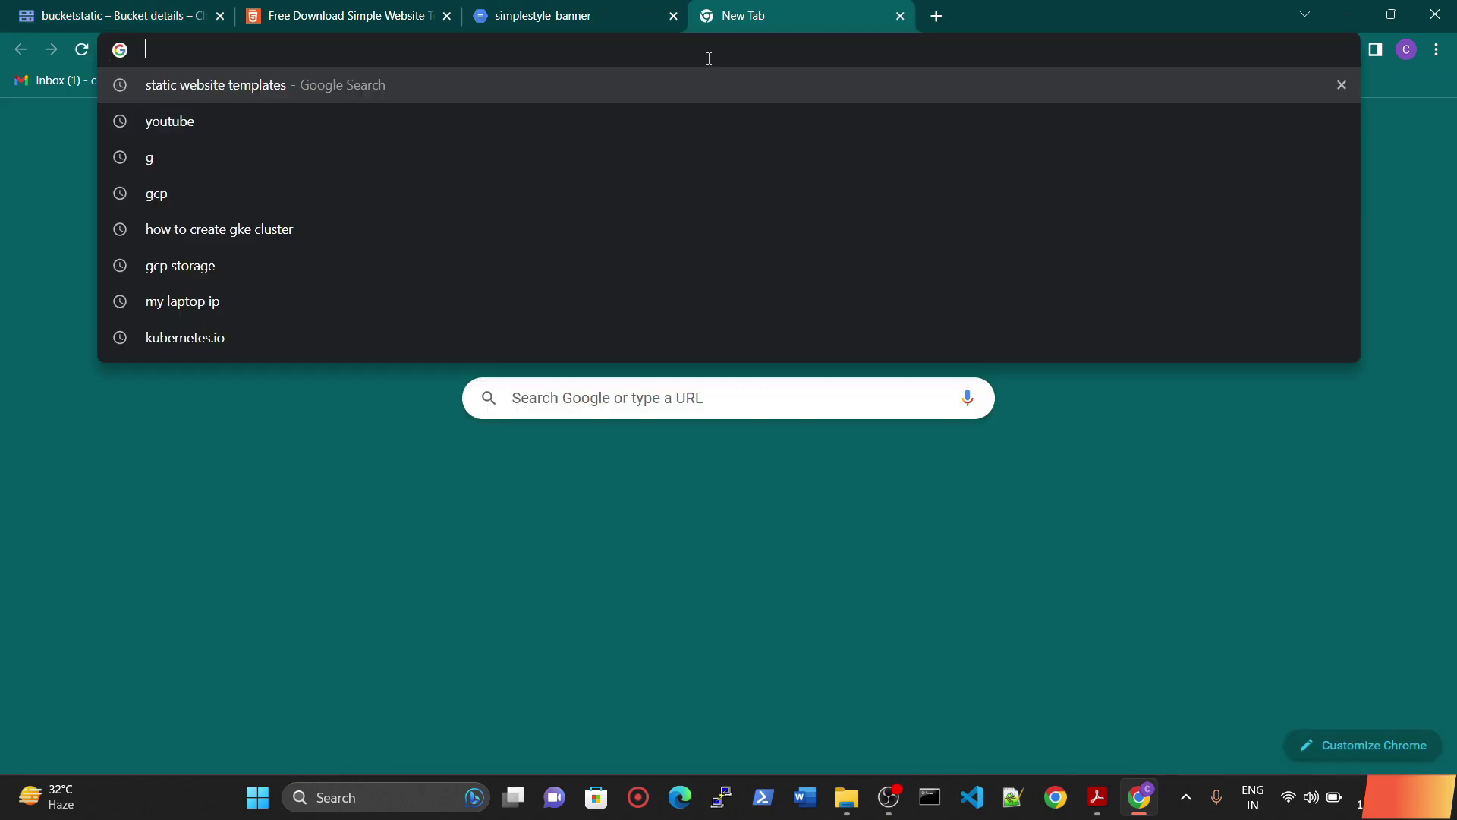
key("ctrl+v")
key("Return")
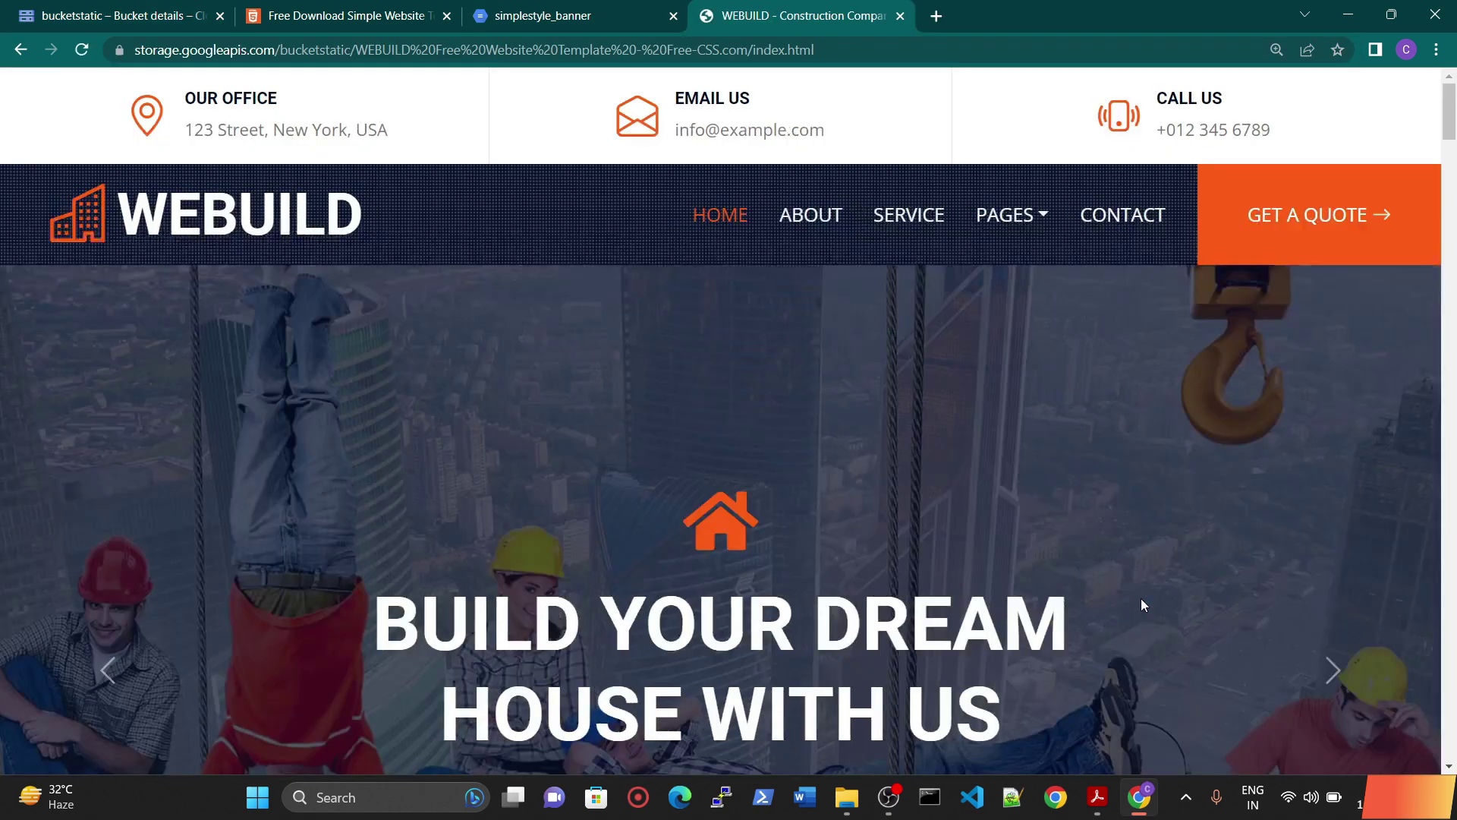
Zoom the WEBUILD home page out to 90%, look through it, and open the site's Service page.
key("ctrl+minus")
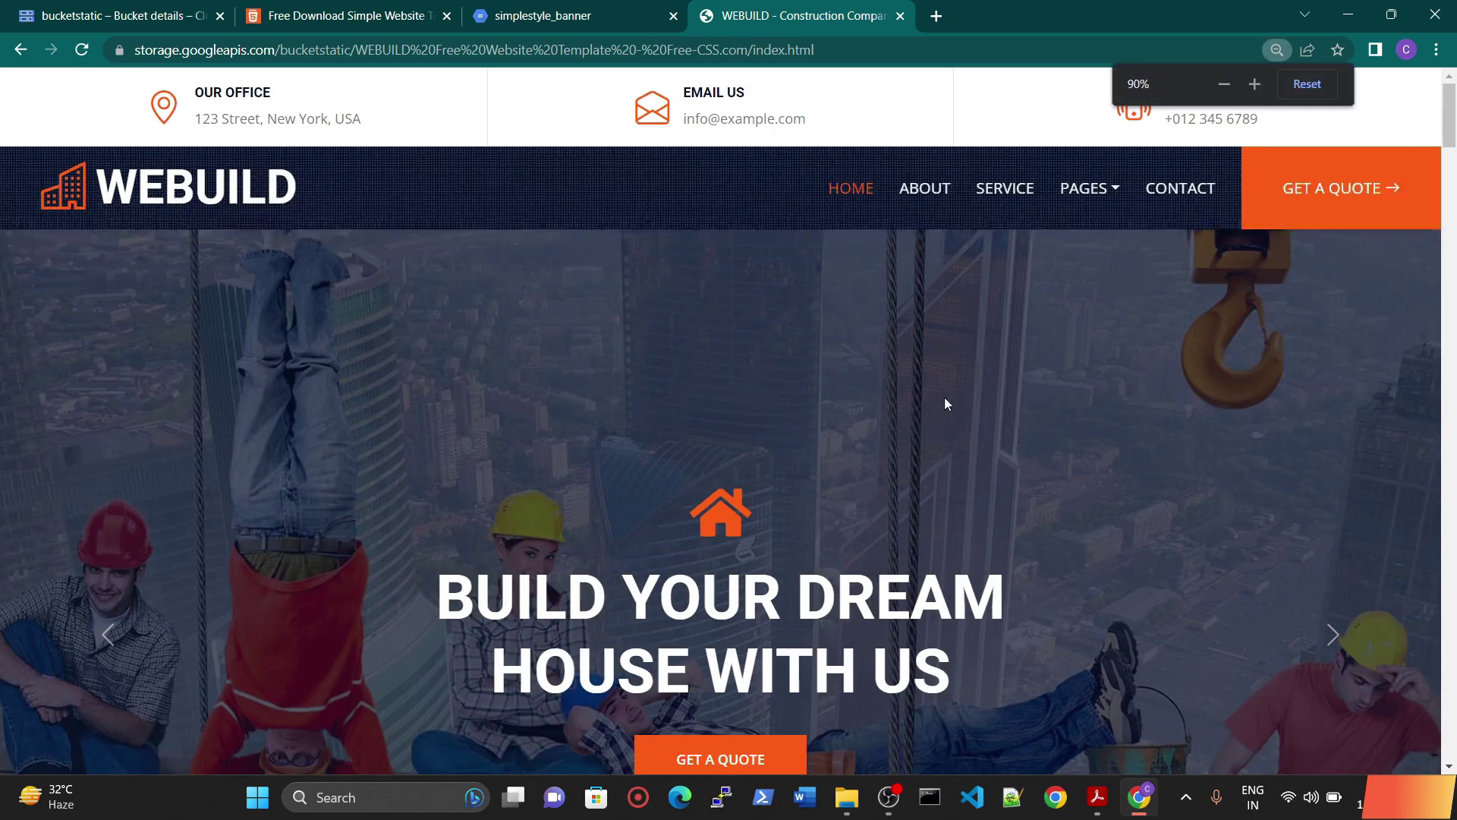
scroll(944, 397, "down", 10)
scroll(953, 490, "up", 10)
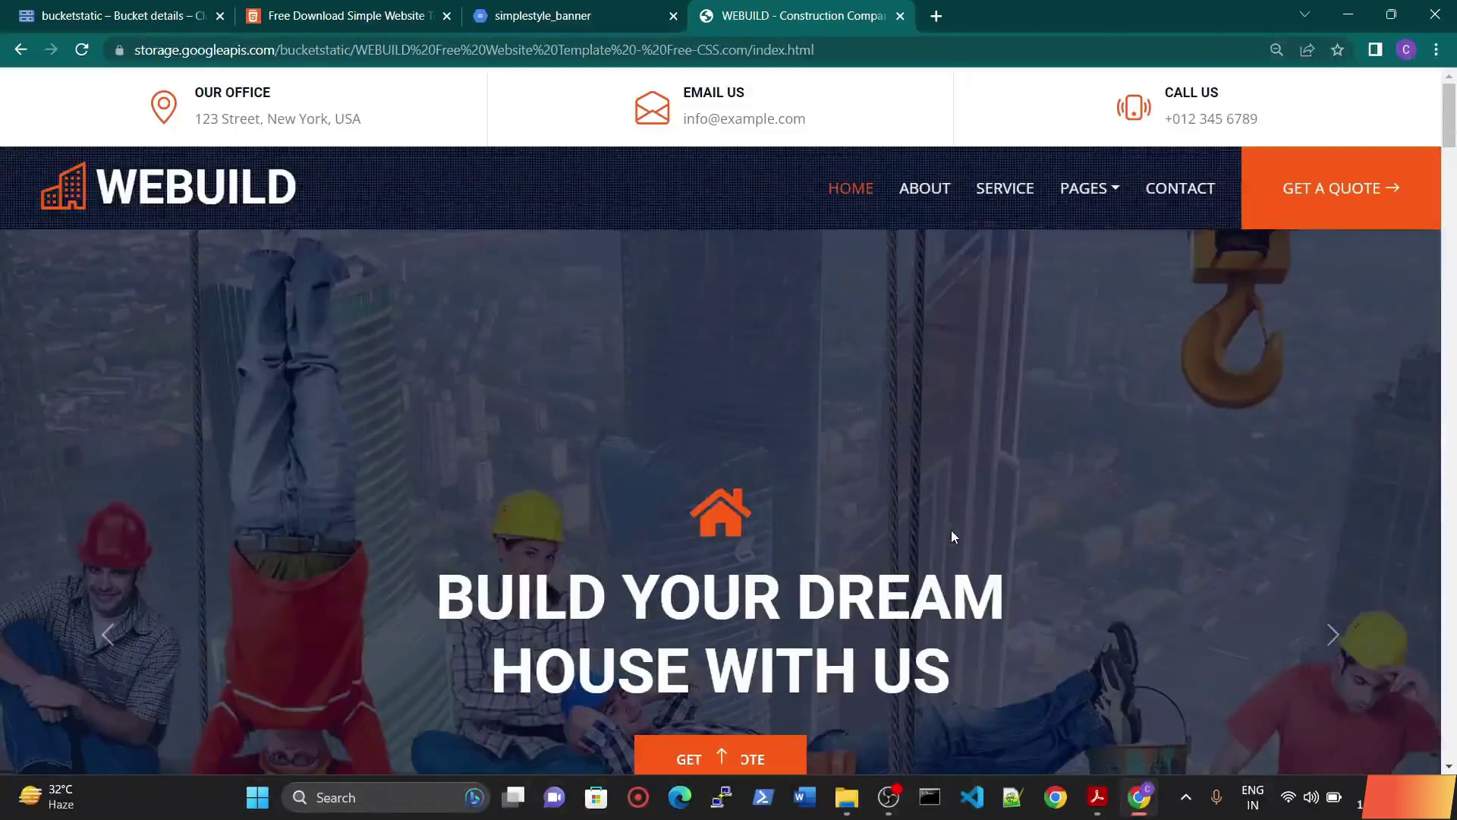
mouse_move(1105, 191)
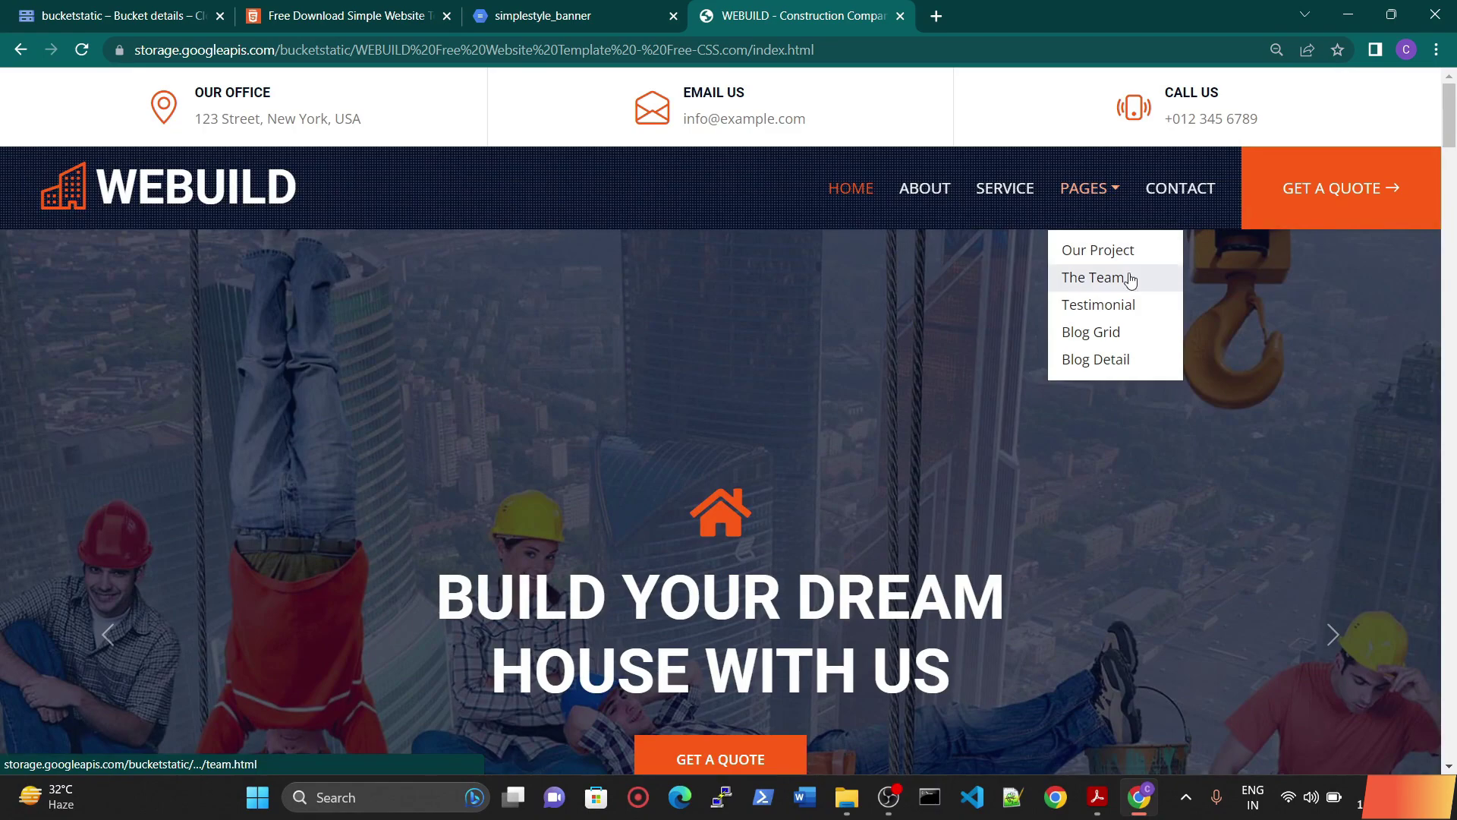
left_click(993, 185)
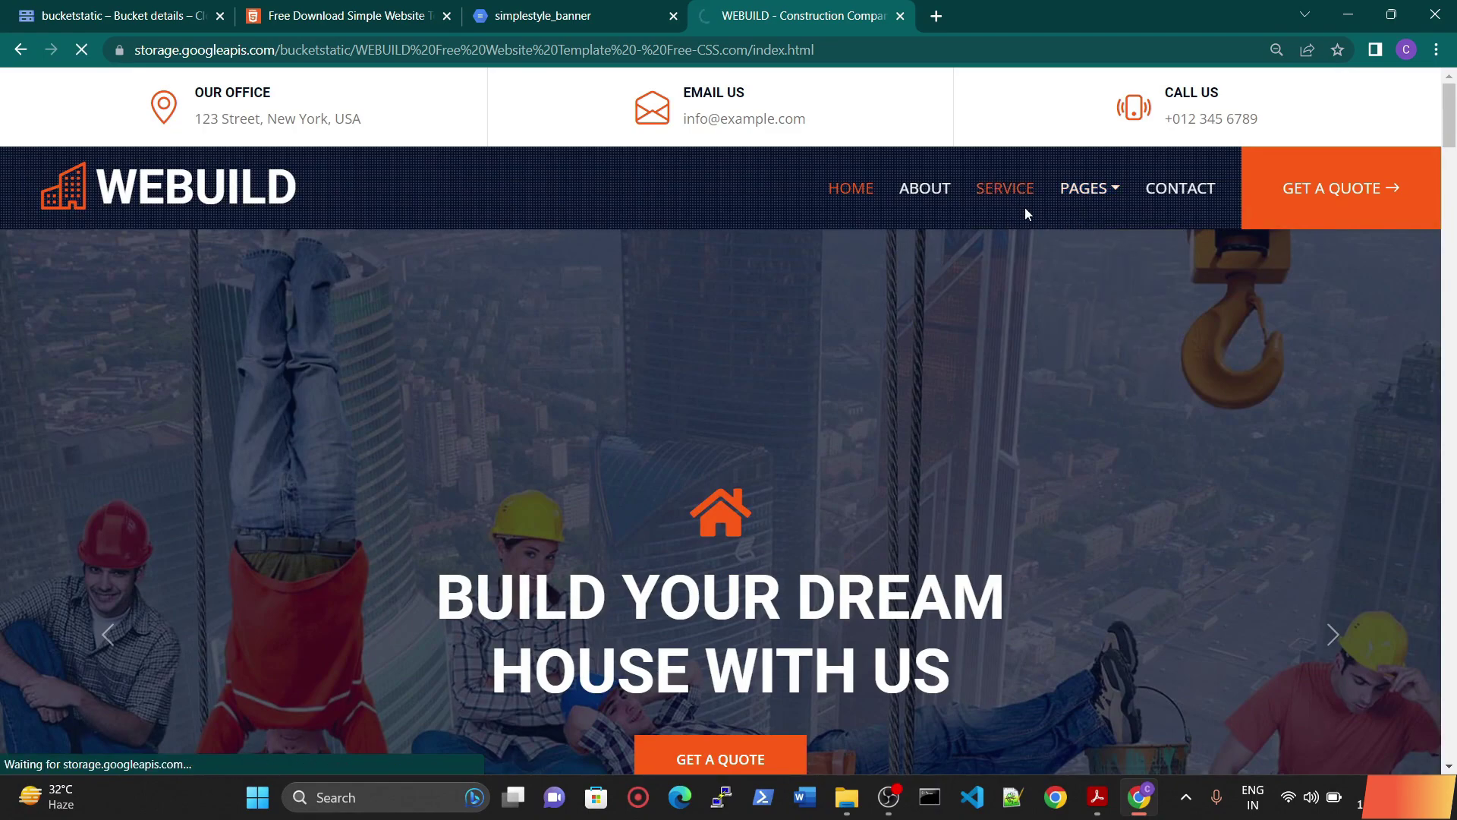
Fill the Request a Call Back form with the name fsfdasdf and the date 04/14/2023, and submit it.
scroll(783, 532, "down", 12)
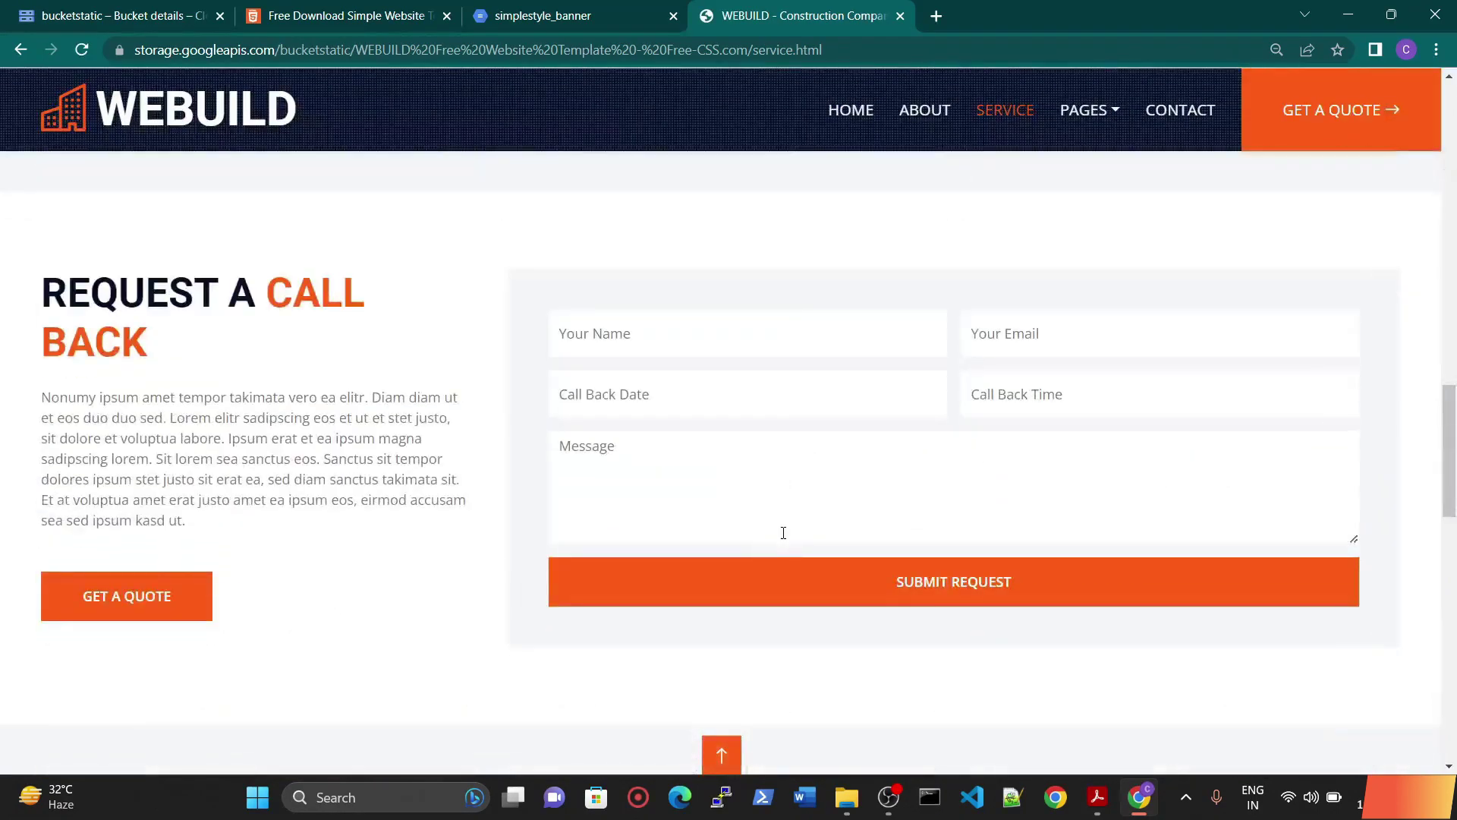
left_click(620, 331)
type("fsfdasdf")
left_click(667, 395)
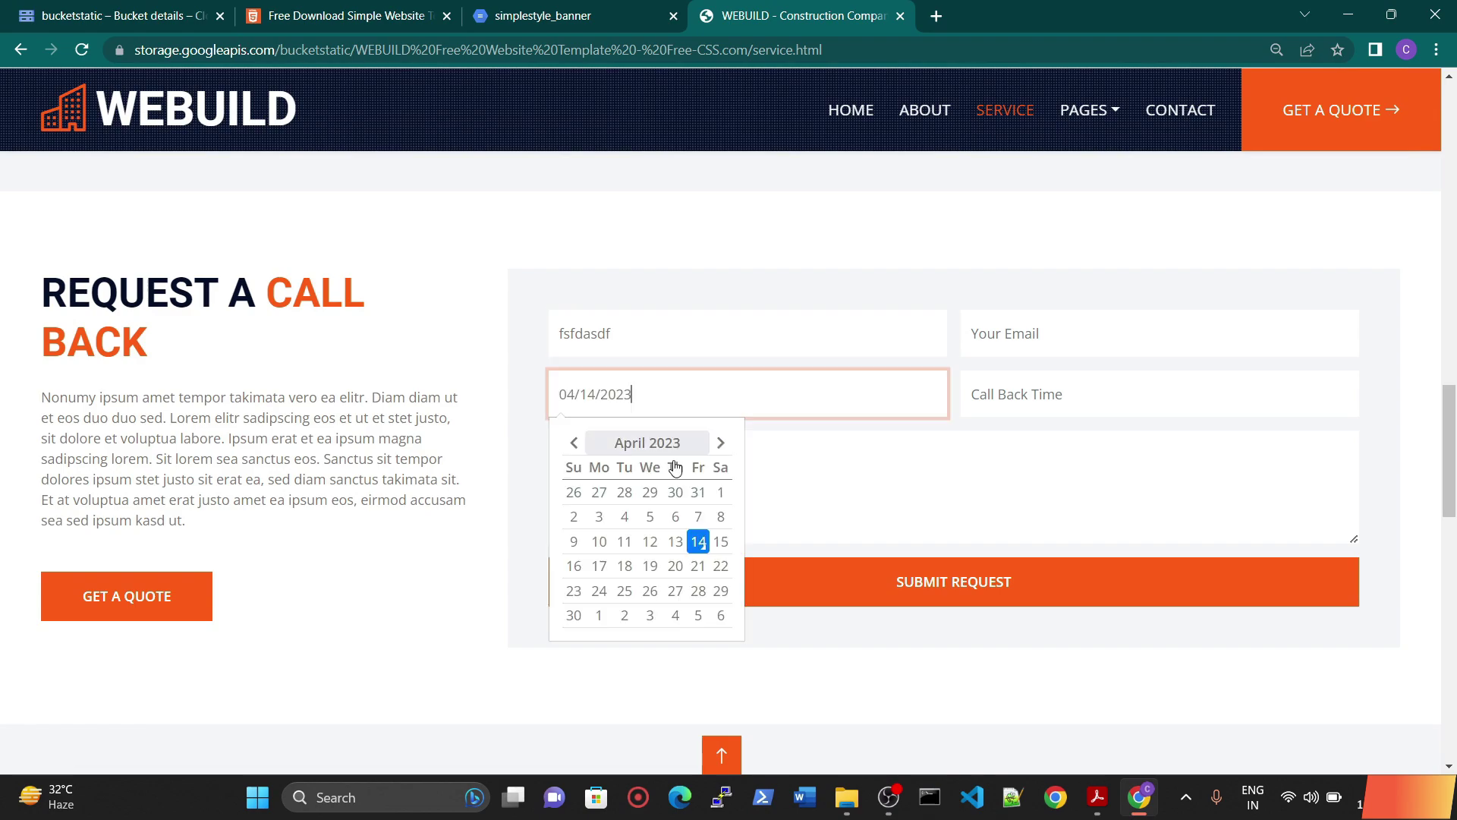
type("asdf")
left_click(927, 541)
left_click(903, 585)
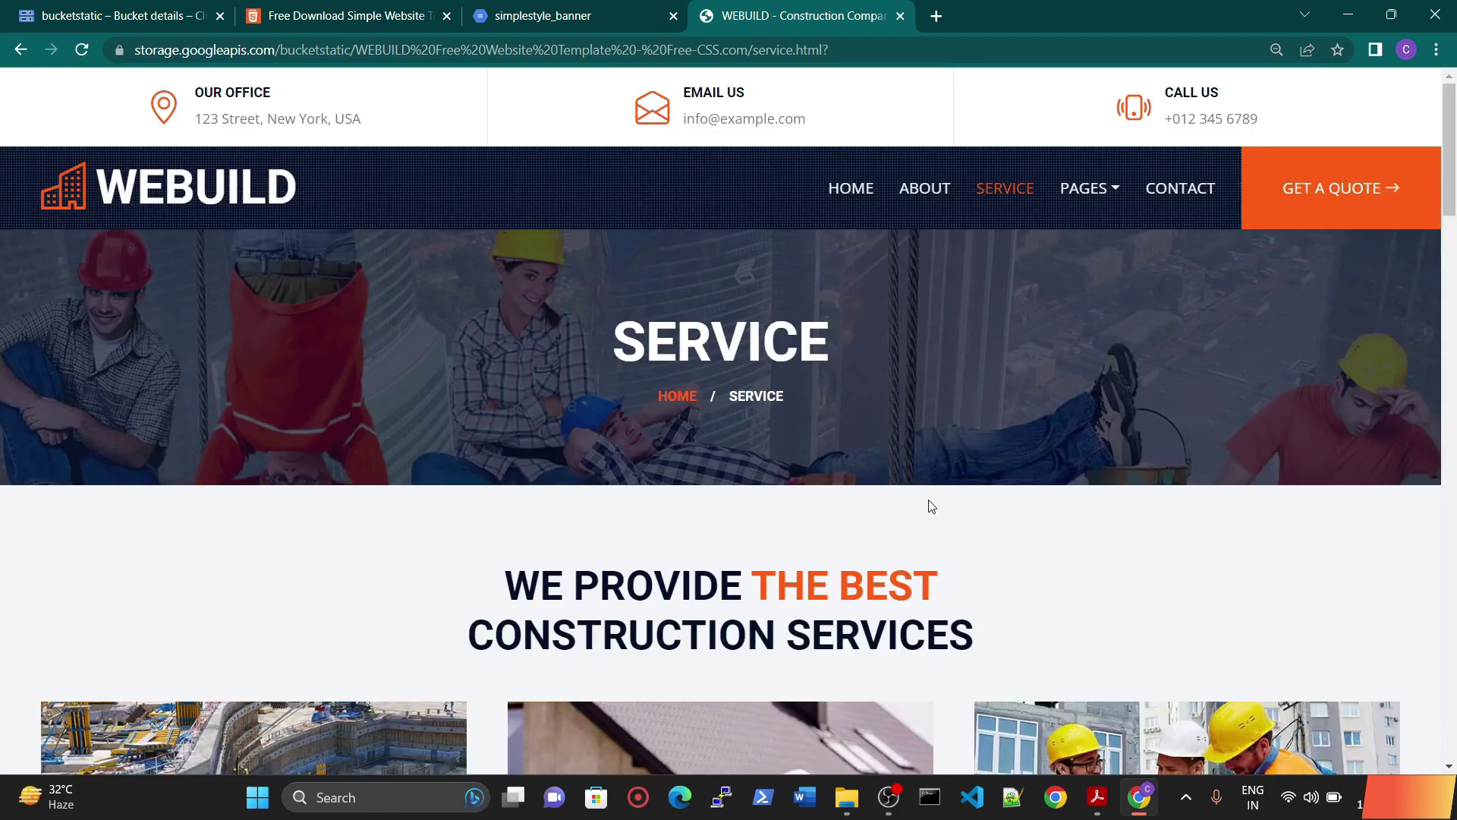
Examine the Service page's office, email and phone details and its service sections, and close the WEBUILD site.
left_click_drag(191, 126, 378, 128)
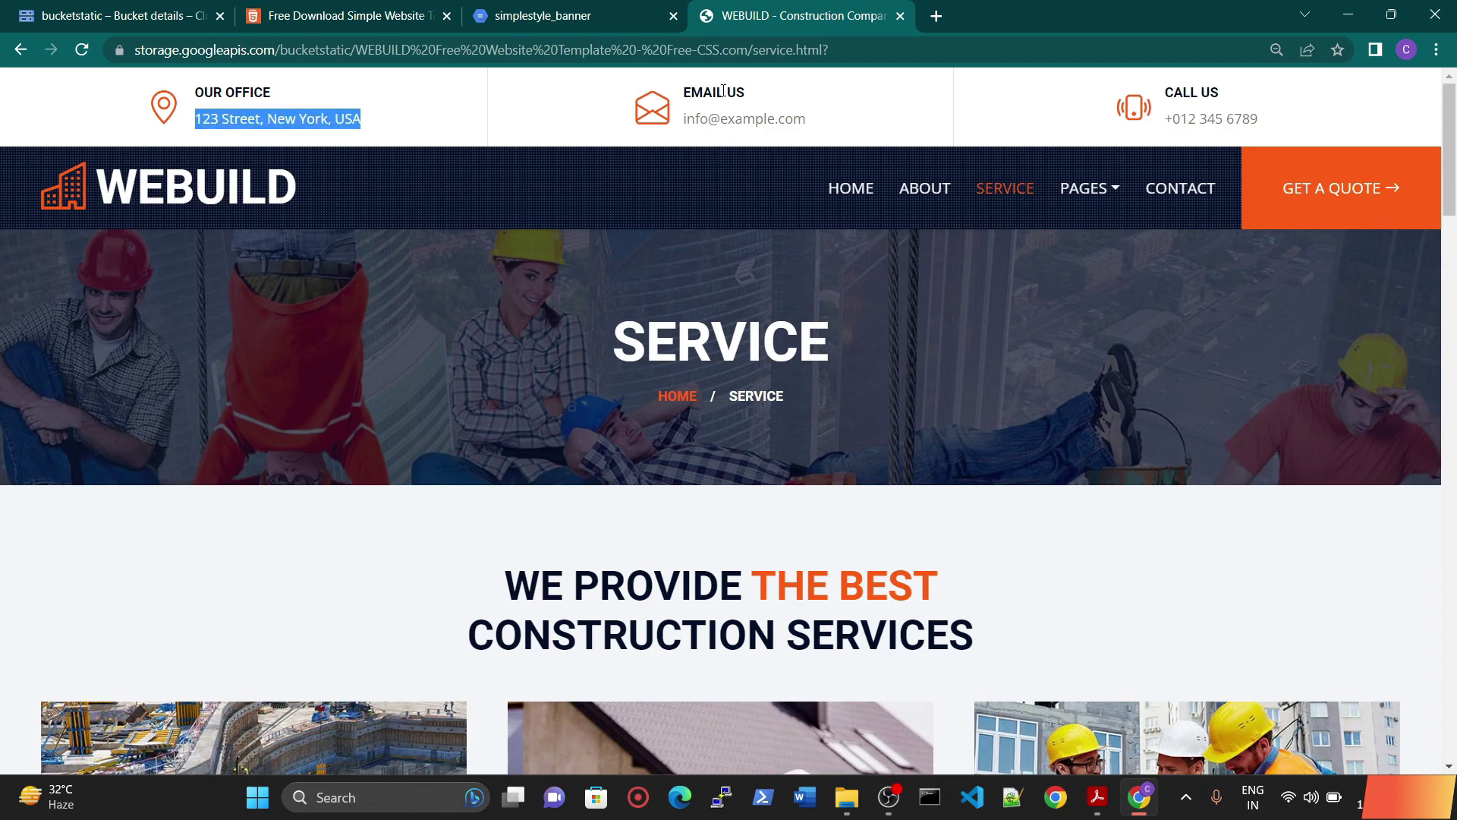
left_click_drag(688, 119, 851, 126)
left_click_drag(1187, 110, 1274, 119)
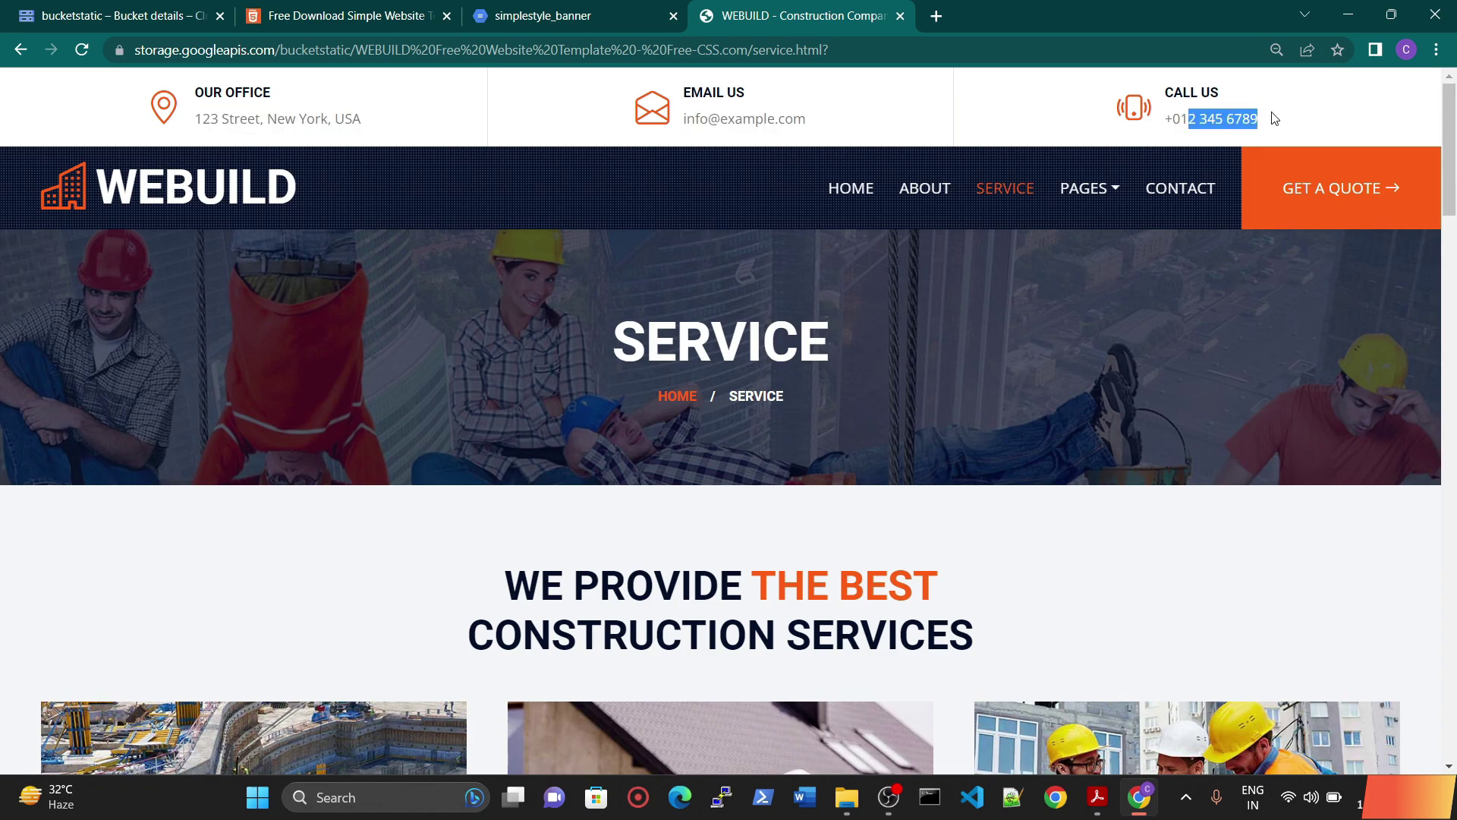
left_click(1197, 118)
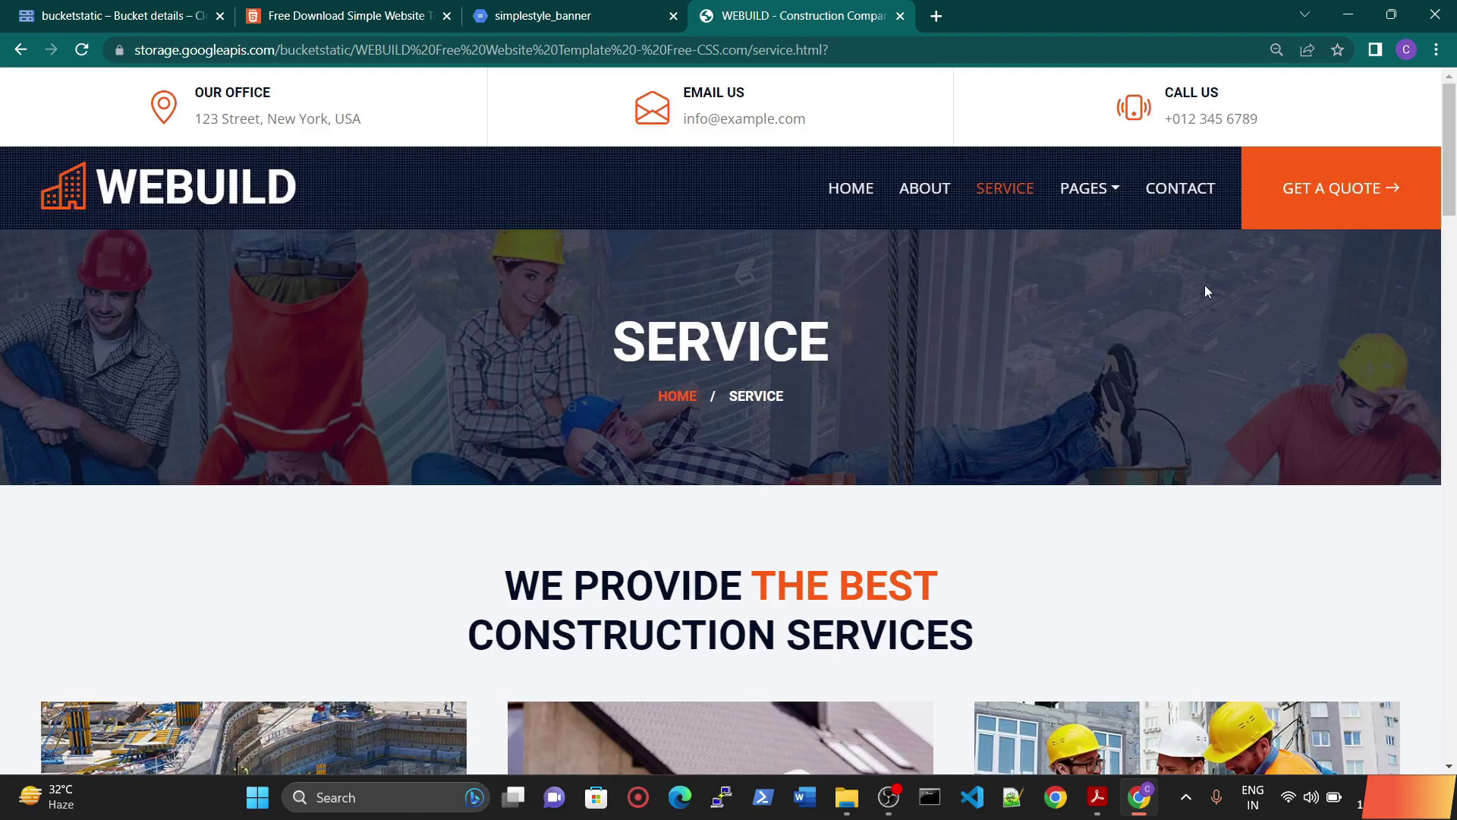
scroll(946, 293, "down", 20)
scroll(977, 389, "up", 8)
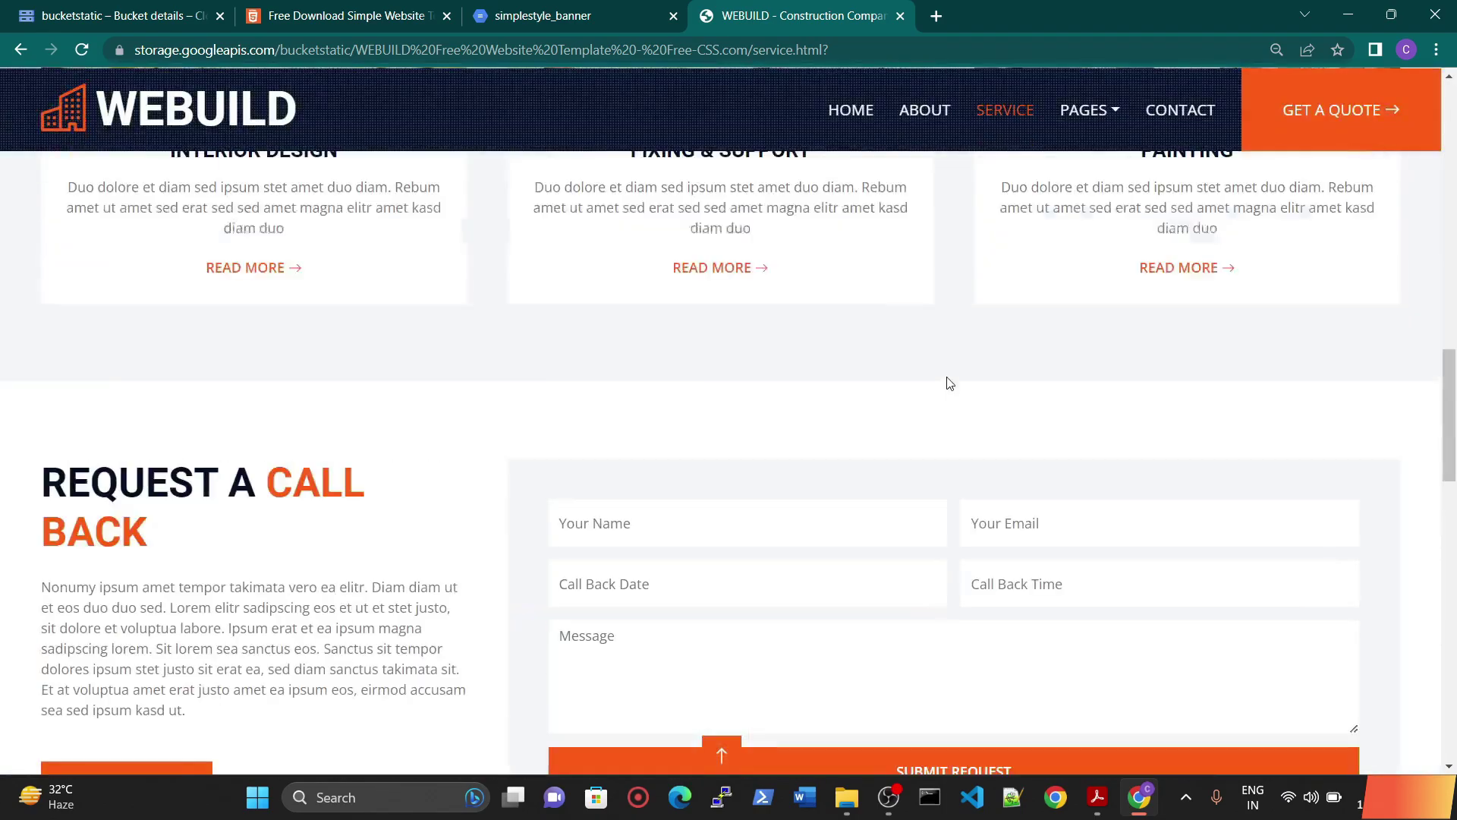
scroll(797, 476, "up", 12)
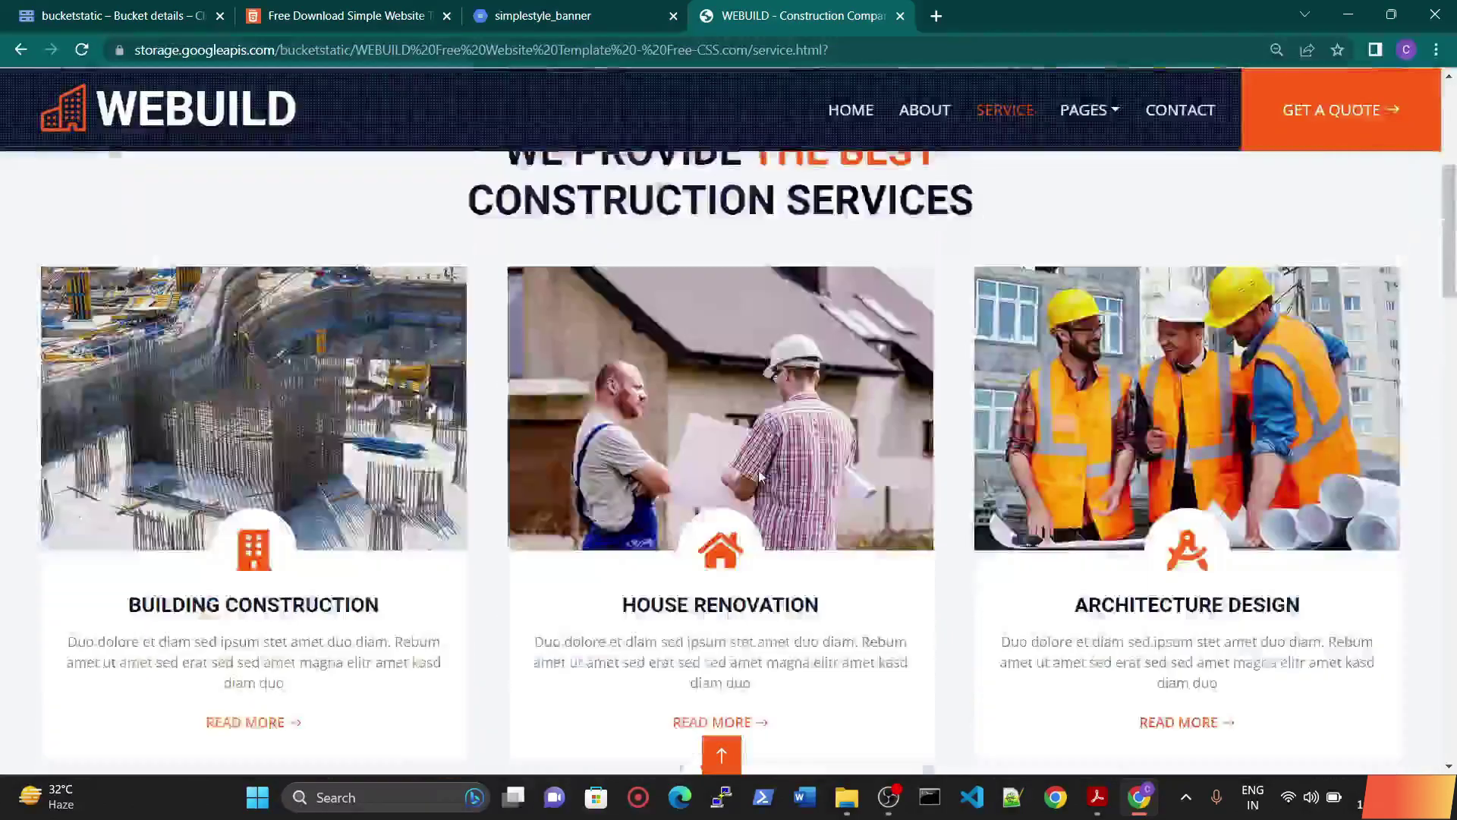
left_click(899, 16)
View bucketstatic's configuration details and return to its objects.
scroll(631, 85, "up", 3)
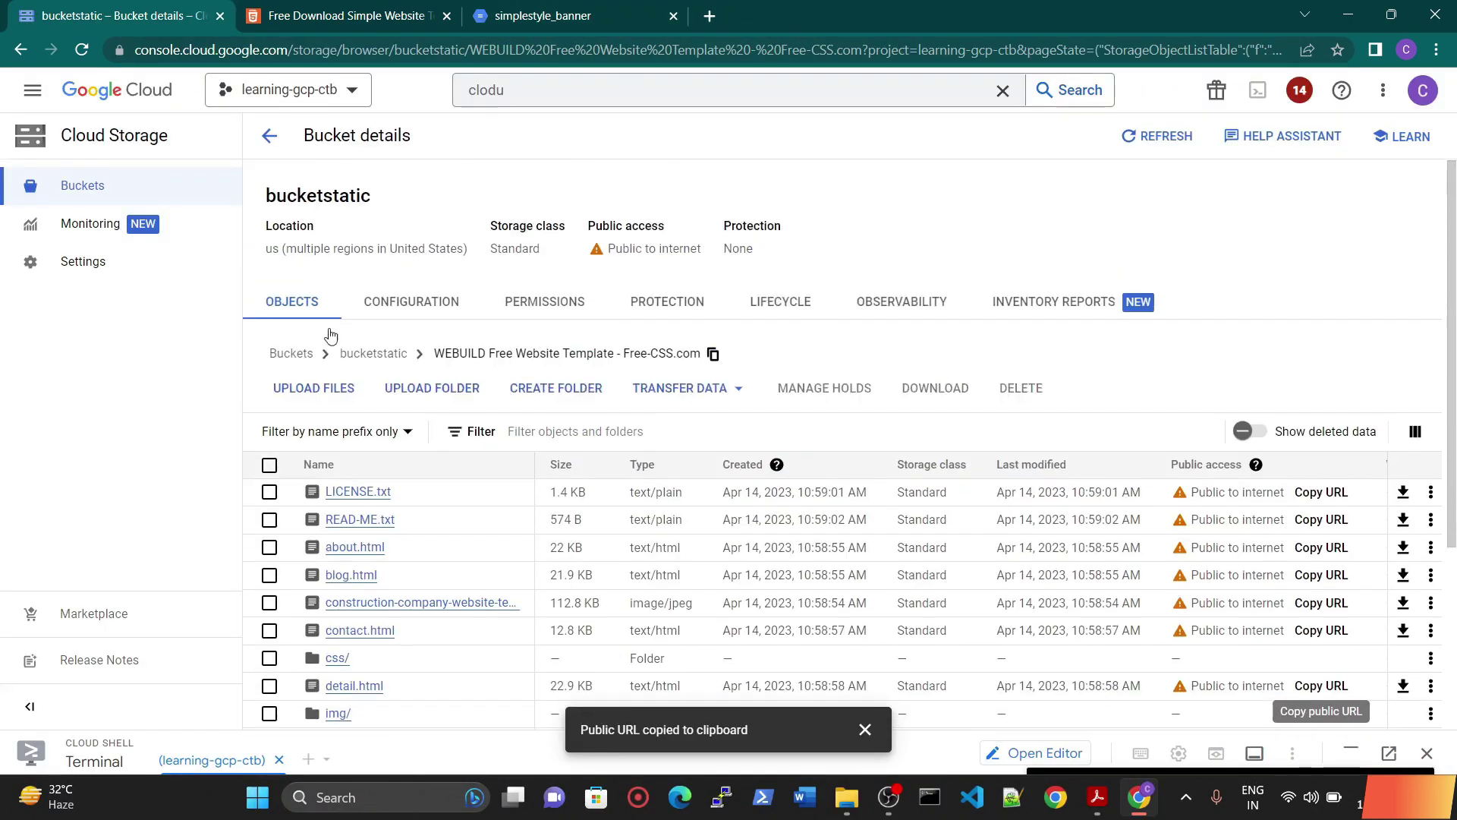
left_click(402, 307)
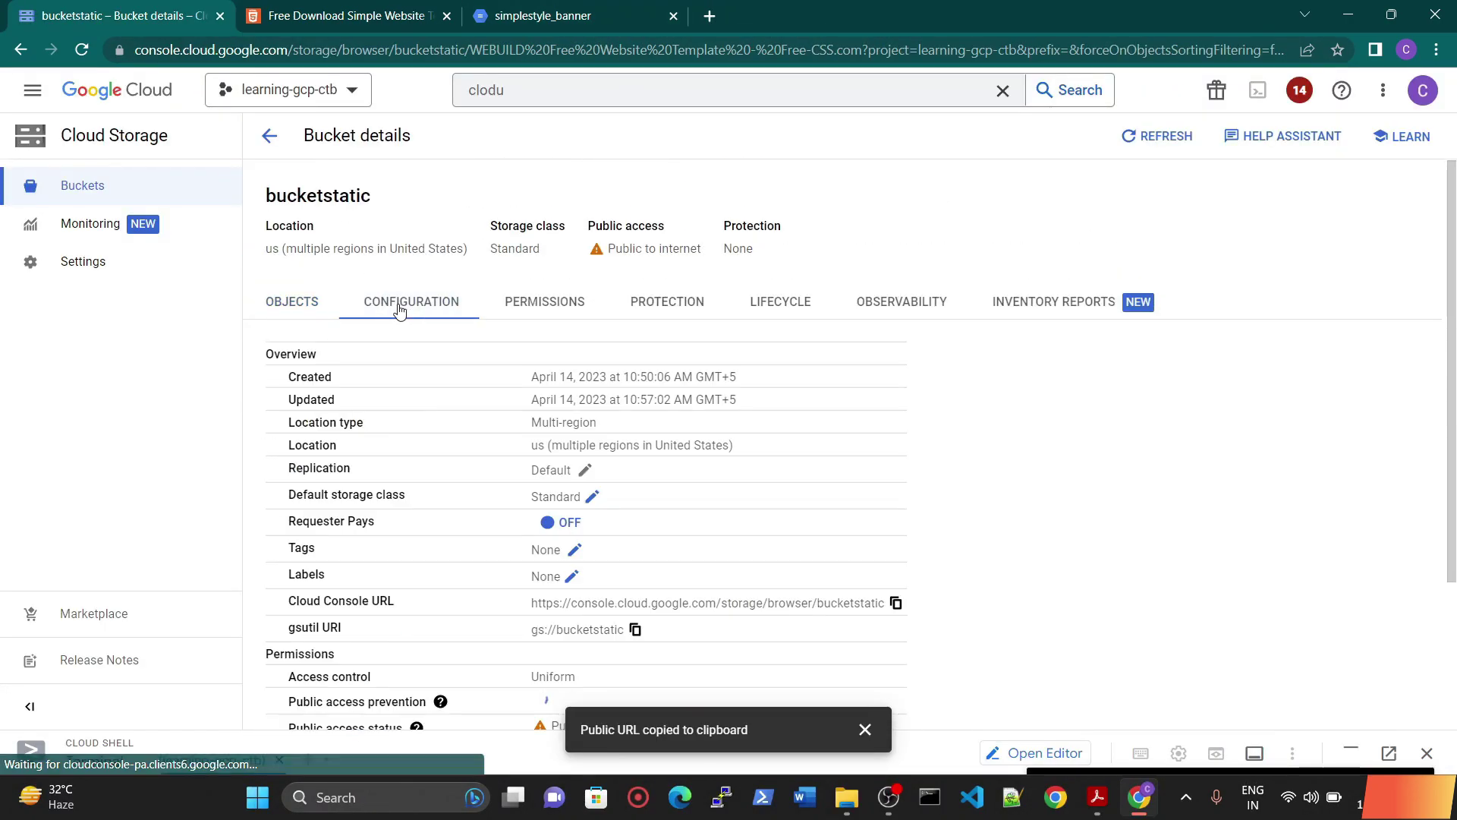
left_click(285, 305)
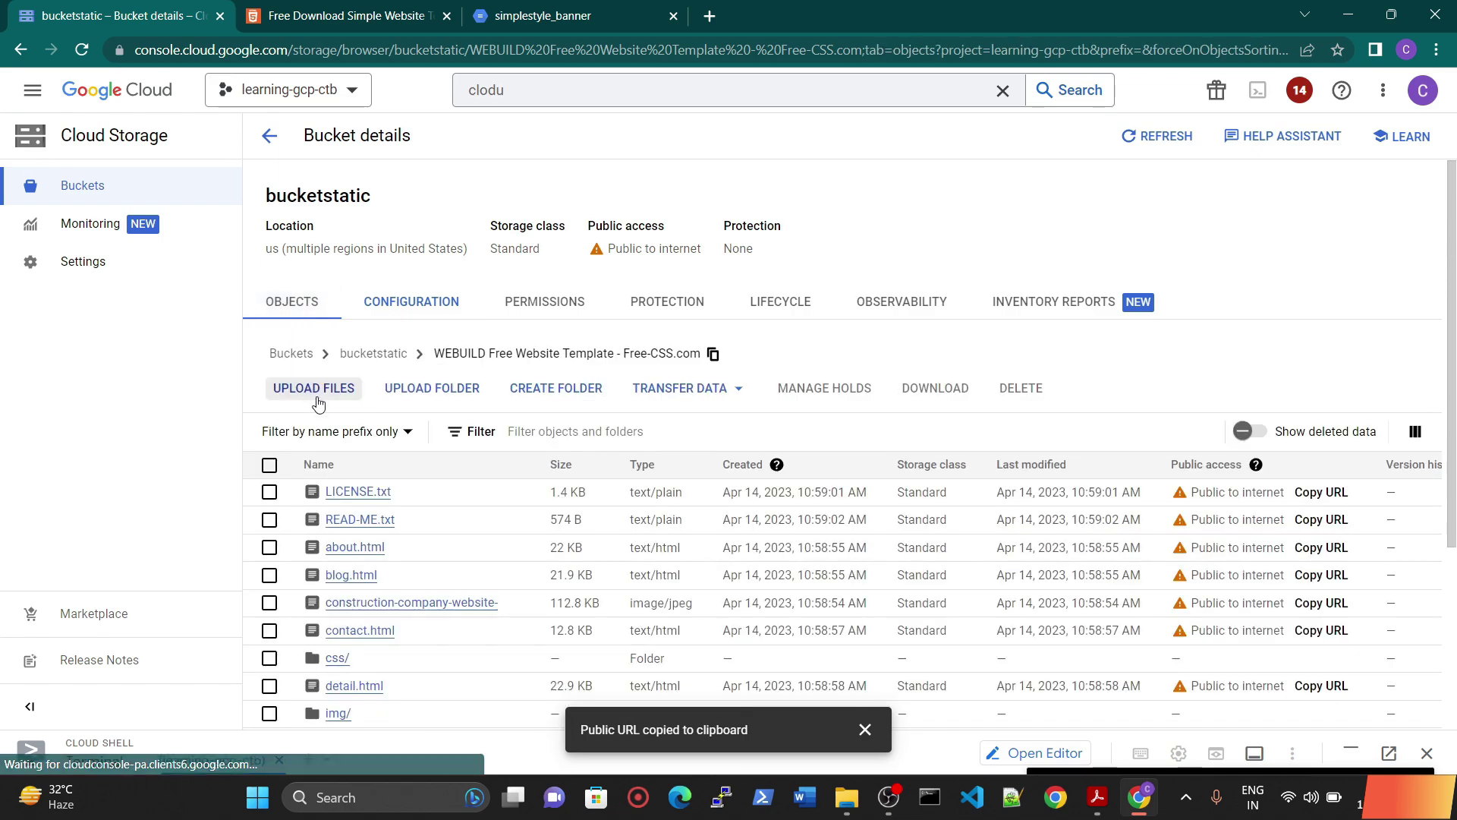
Delete the WEBUILD Free Website Template and simplestyle_banner folders from bucketstatic's root, confirming with DELETE.
left_click(272, 135)
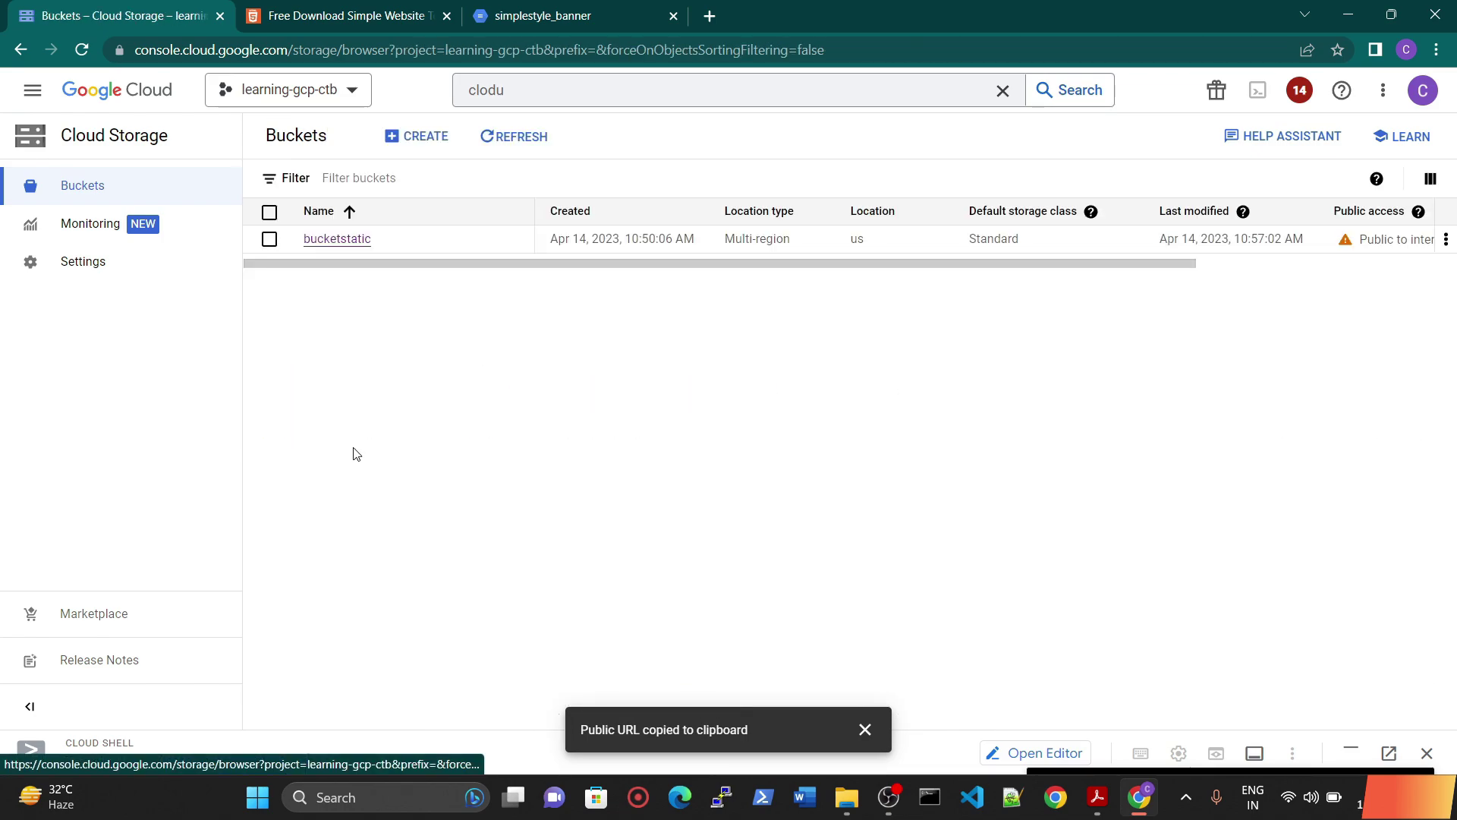
left_click(340, 241)
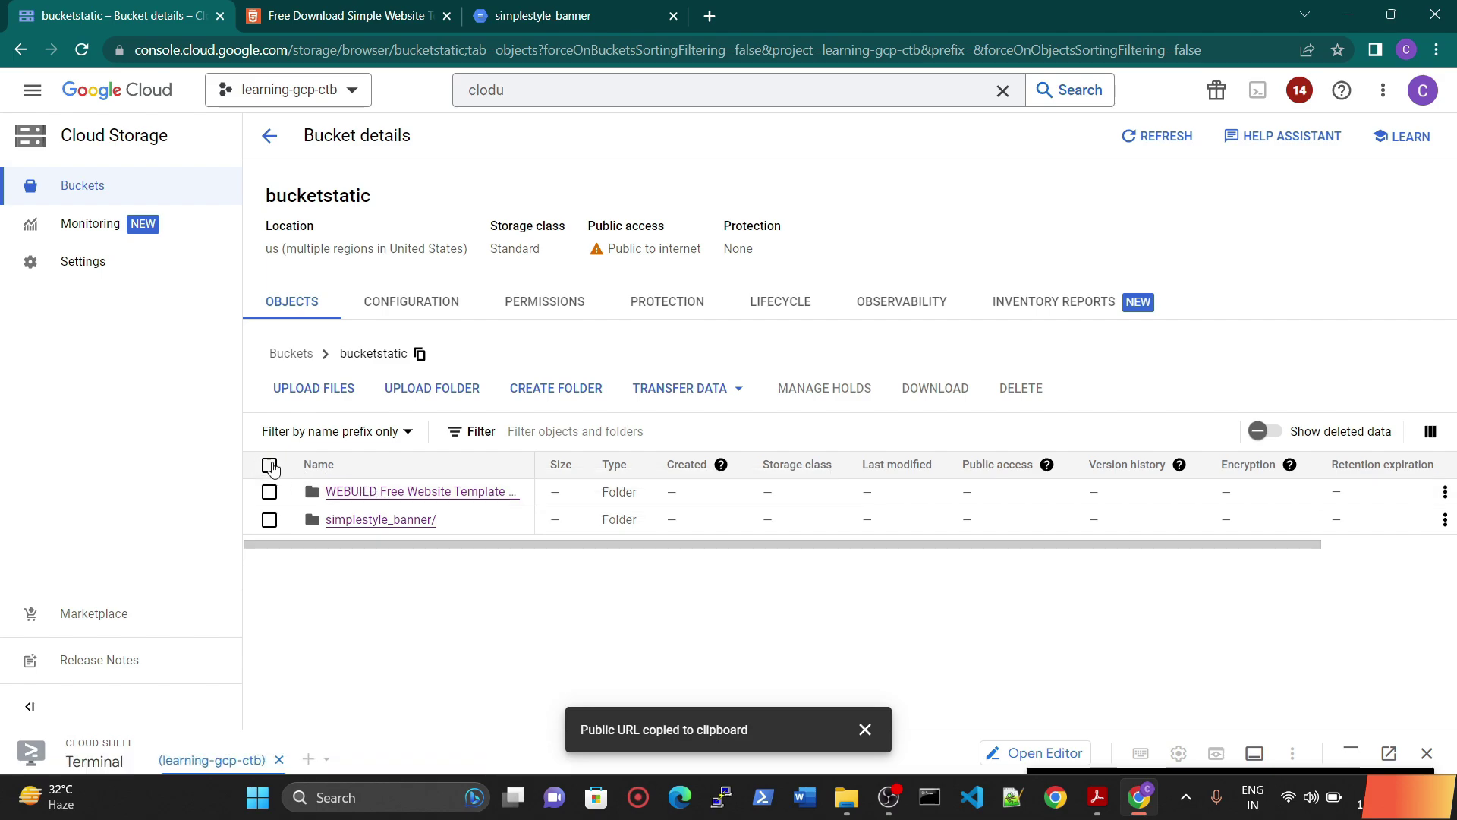
left_click(269, 464)
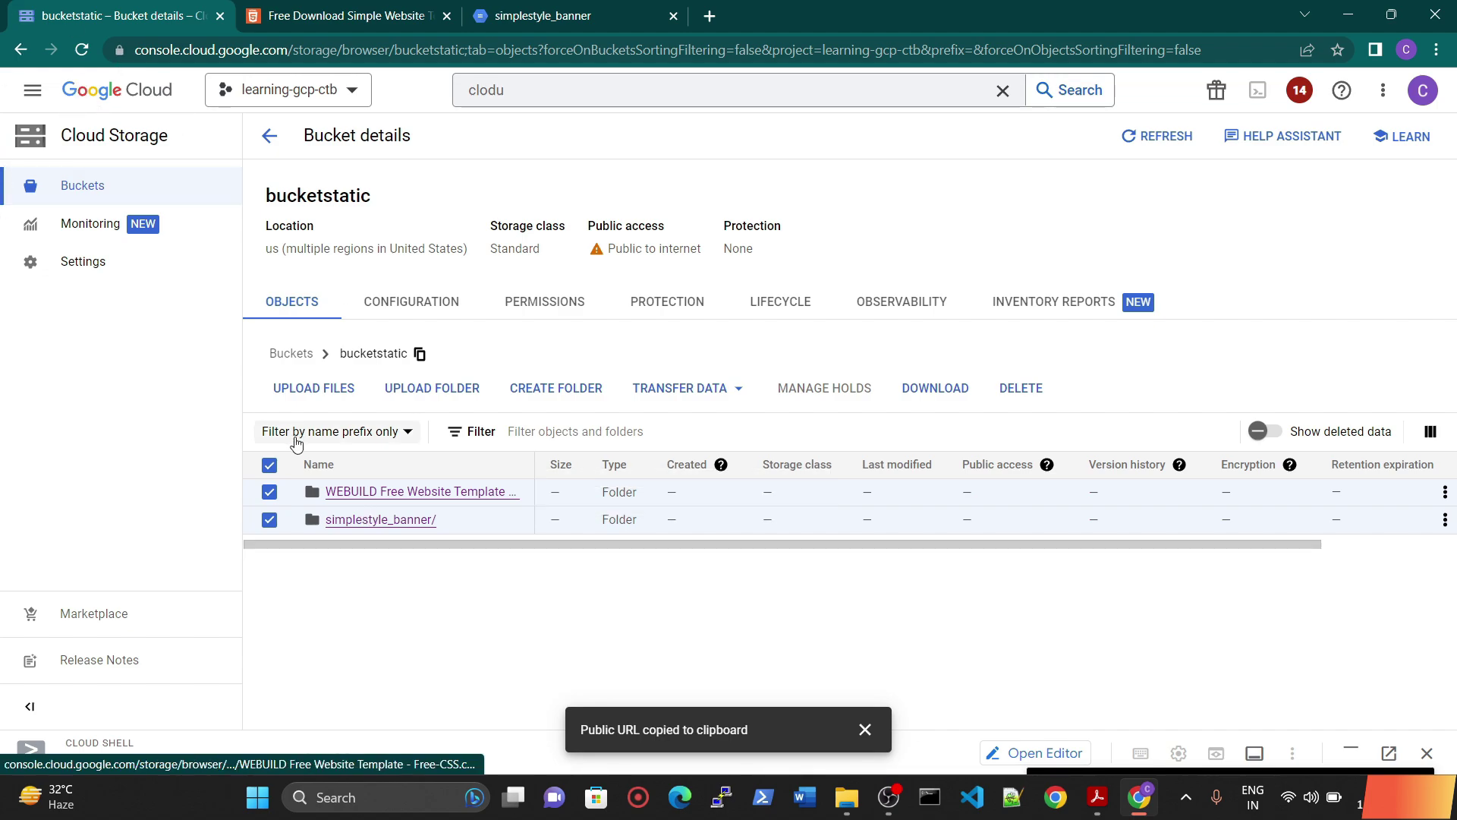
left_click(1025, 391)
left_click(789, 507)
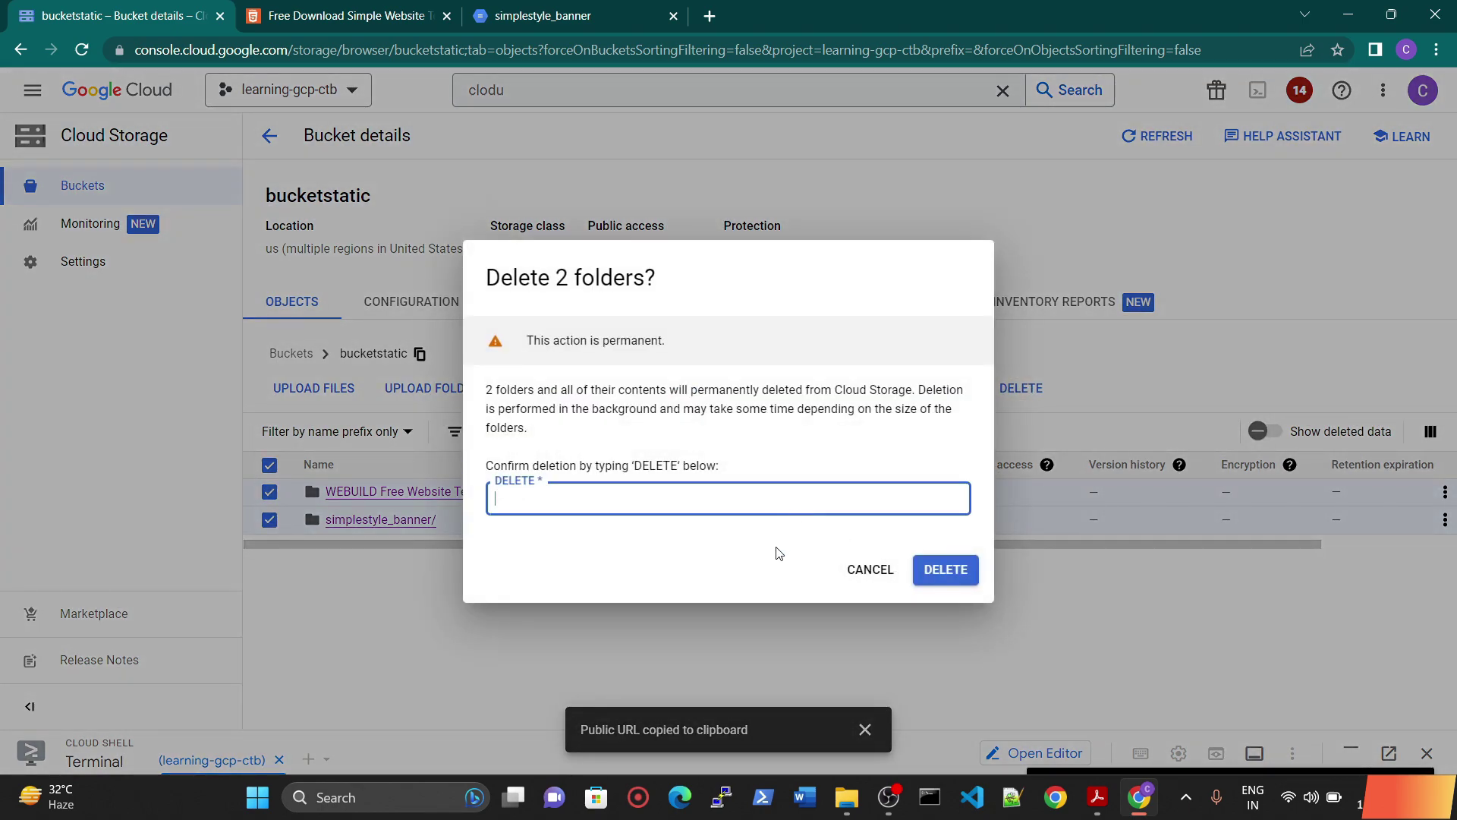
left_click(713, 539)
left_click(946, 569)
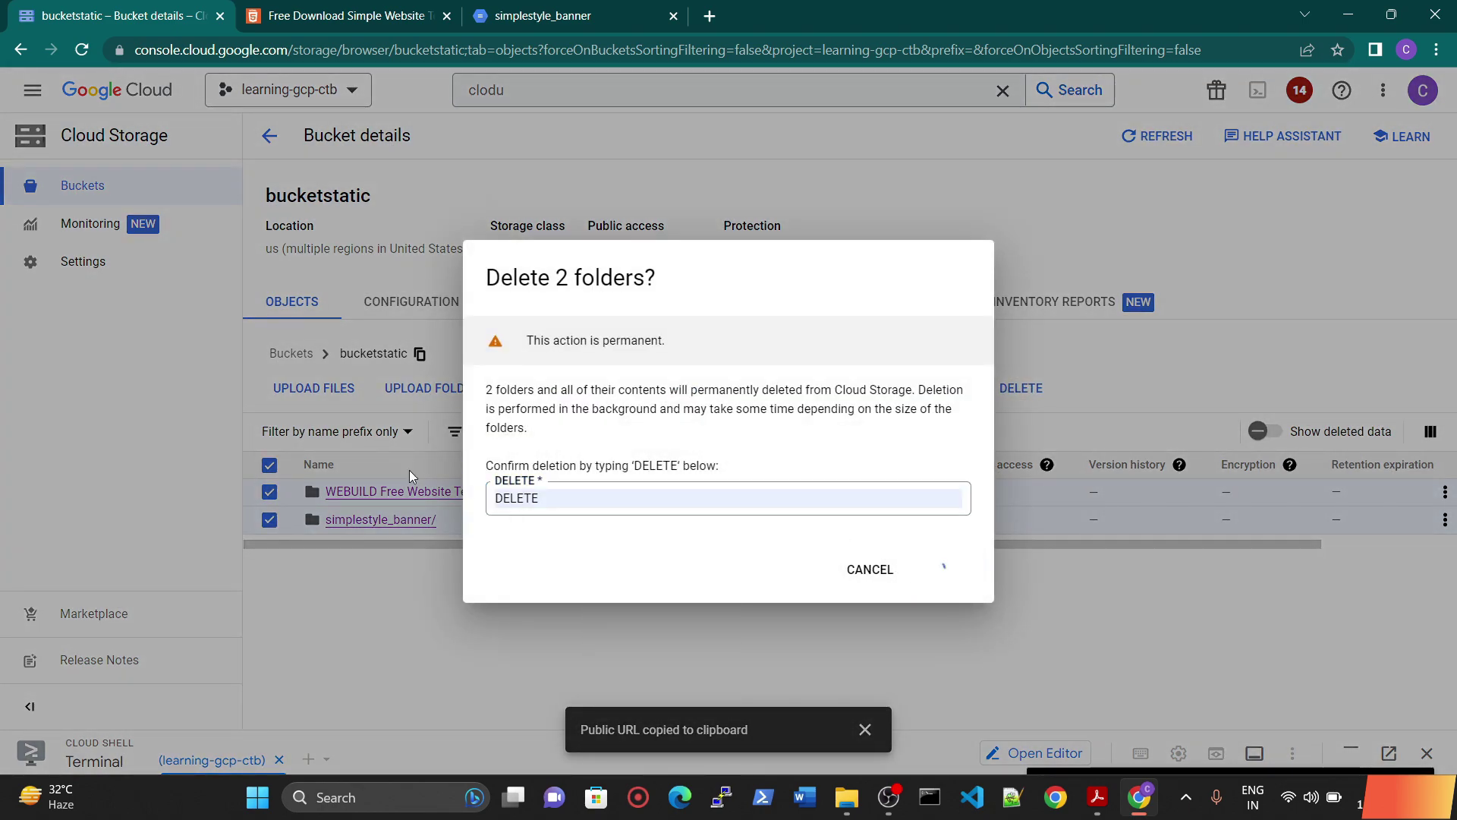